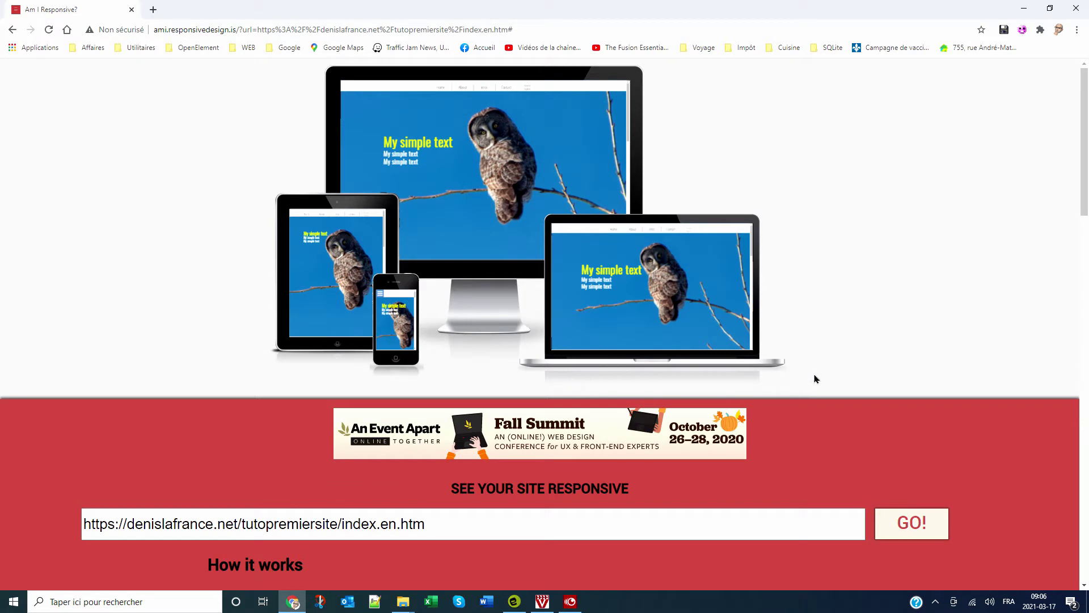
- Review the sample site's About, Infos and Contact sections and the Info 2 link, and look over the openElement forum's board list
left_click(1024, 9)
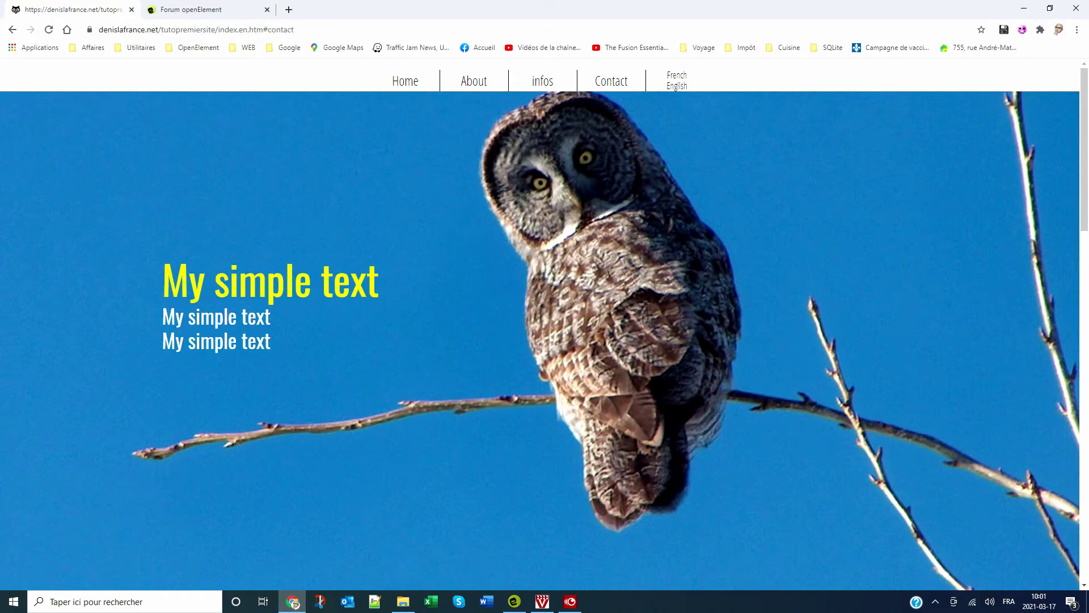
left_click(293, 601)
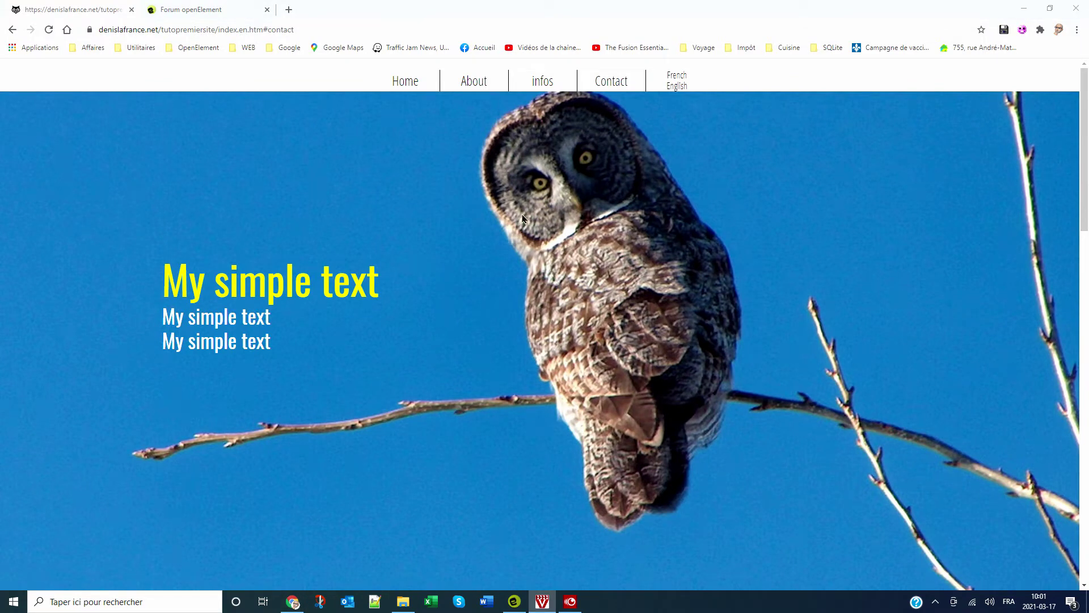
left_click(475, 84)
left_click(543, 83)
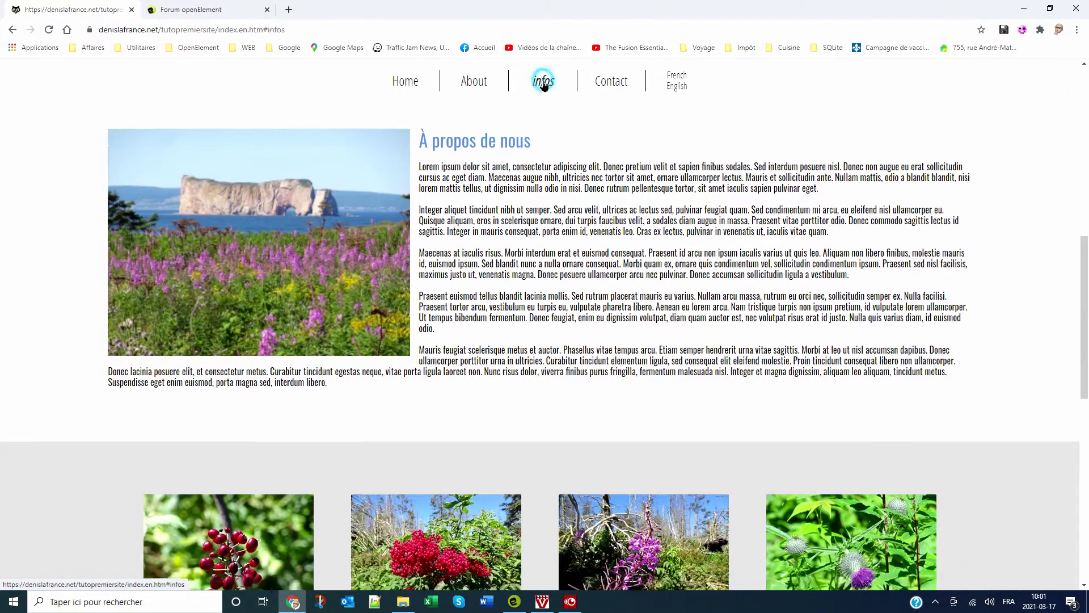
left_click(506, 385)
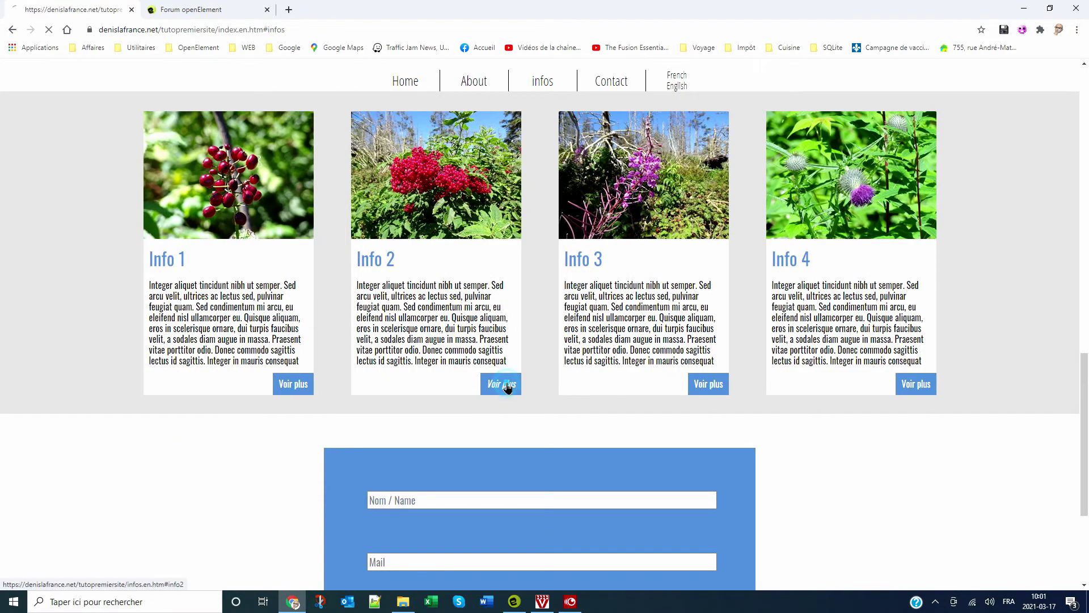
left_click(621, 81)
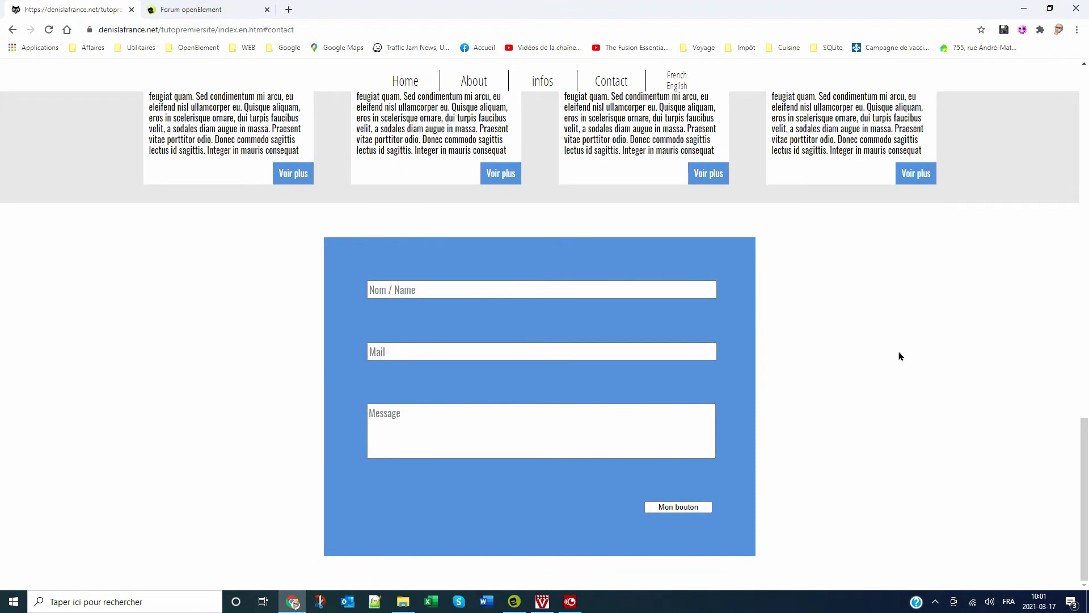
left_click(220, 11)
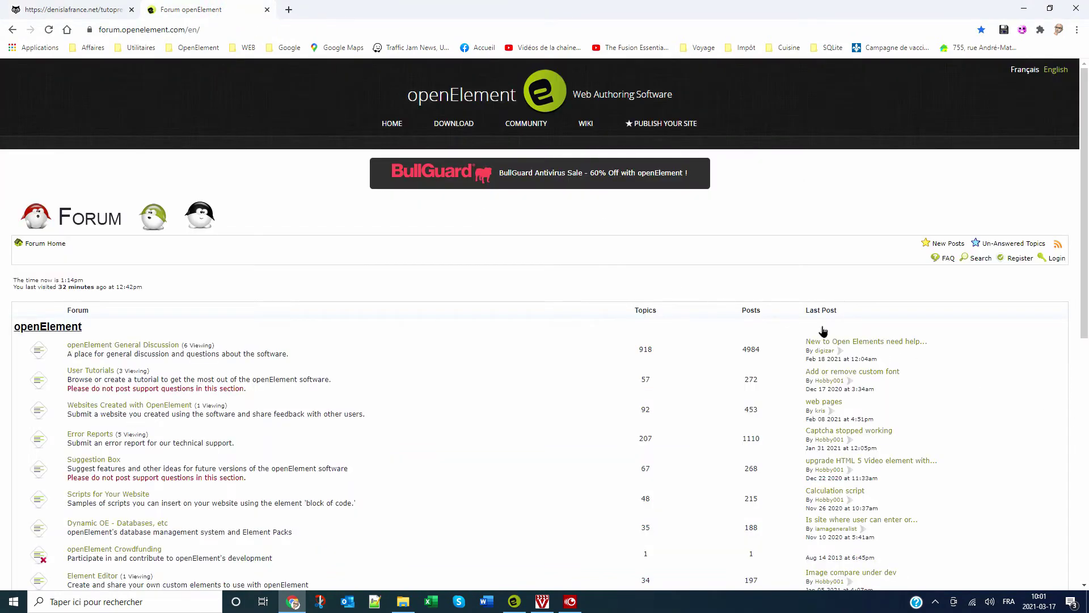
scroll(823, 335, "down", 3)
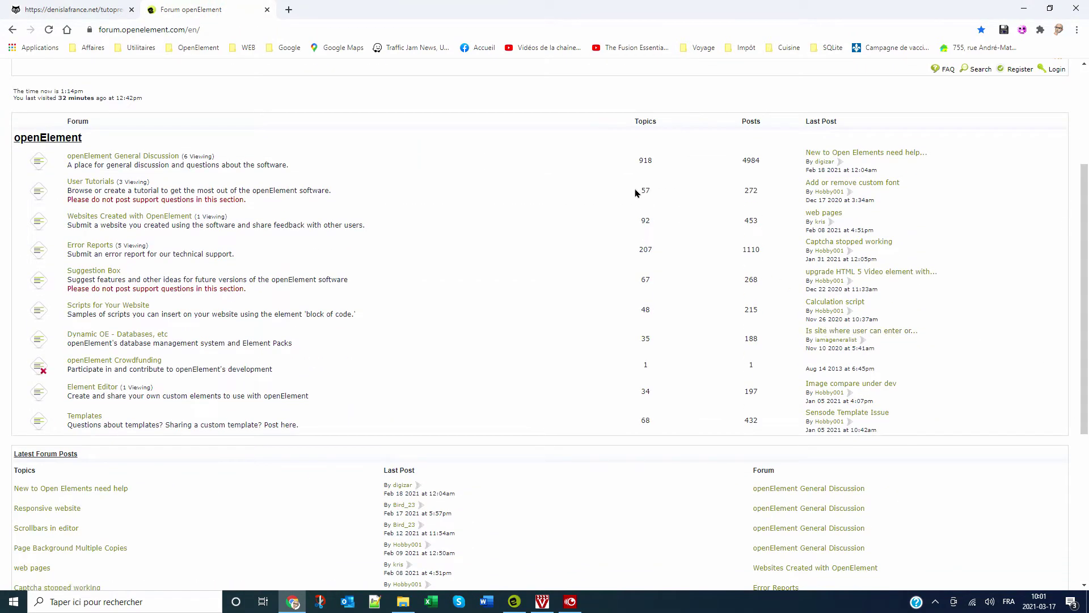
- Switch to openElement and browse the templates library from a new project
left_click(514, 603)
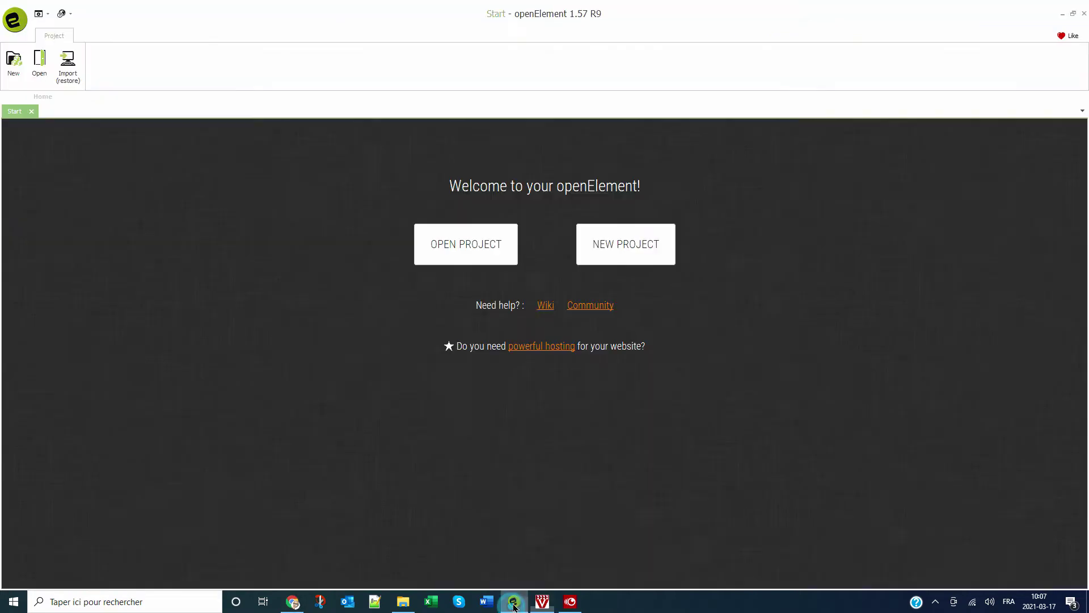
left_click(610, 248)
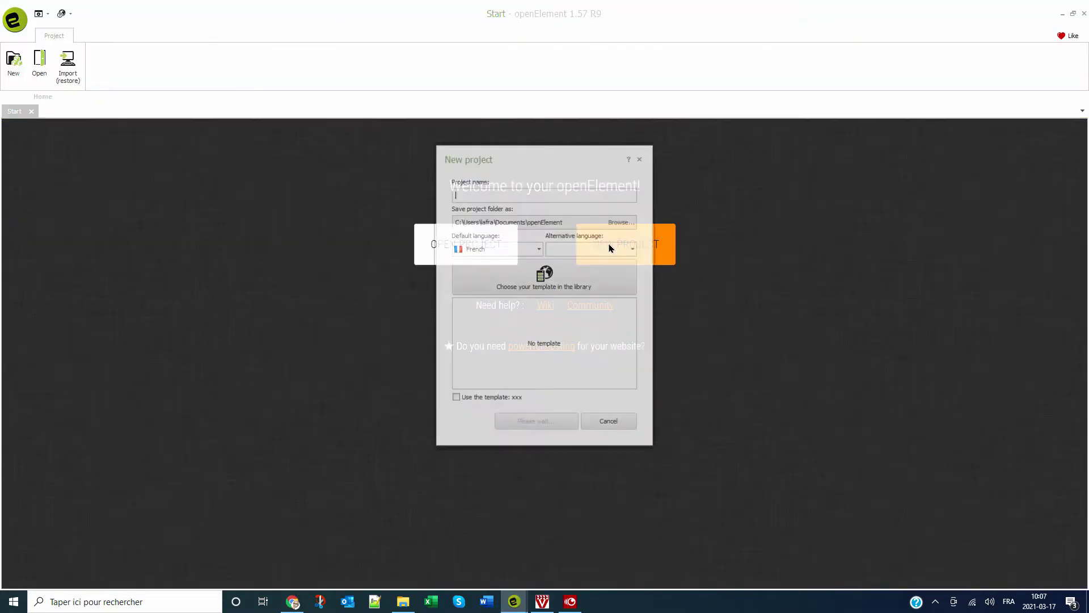
left_click(525, 275)
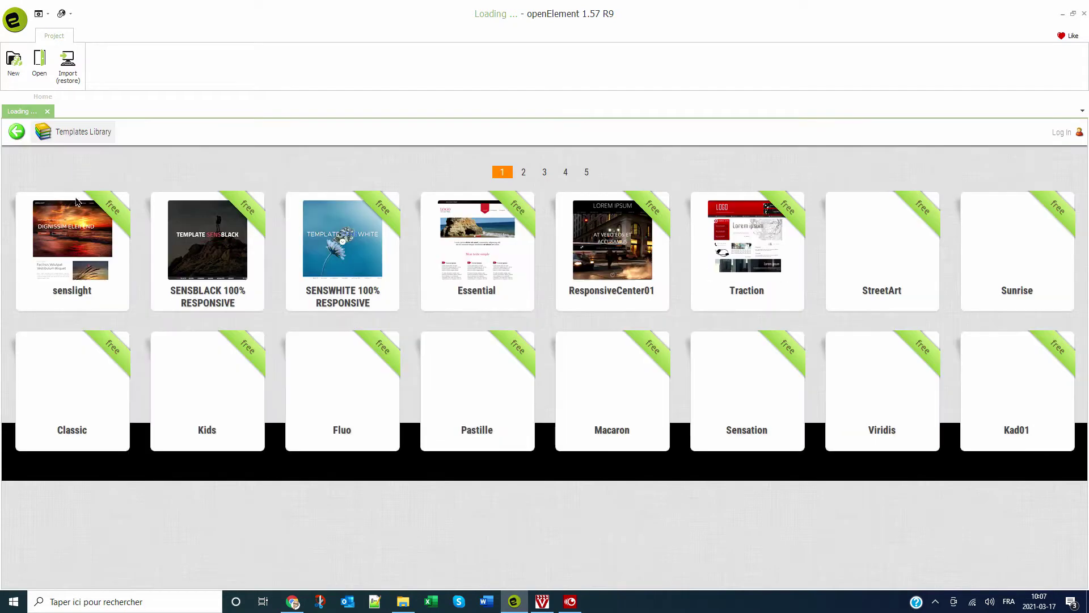
- Switch to Chrome to read the forum thread on the Sensode templates, and view the site sketch plan tuto.jpg in Photos
left_click(293, 599)
left_click(313, 11)
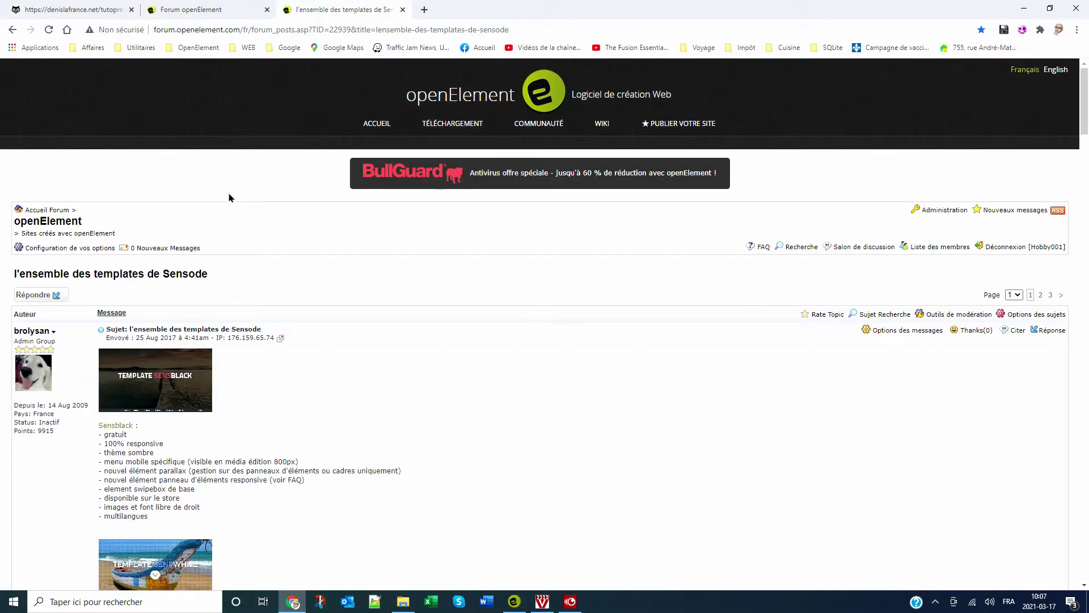
scroll(233, 202, "down", 1)
scroll(237, 206, "down", 12)
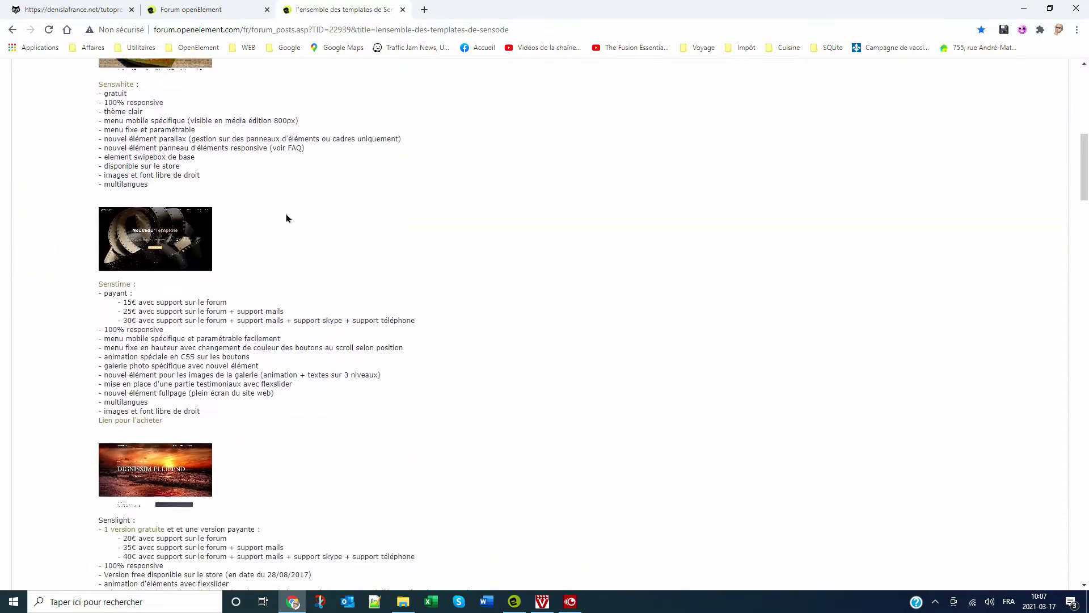
scroll(307, 236, "down", 18)
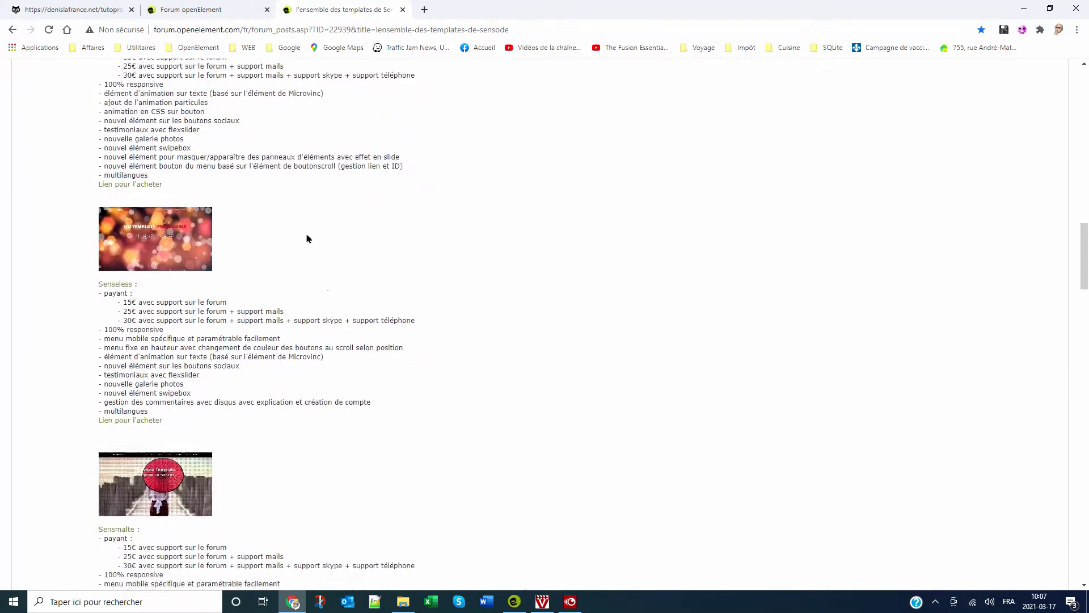
scroll(332, 249, "down", 8)
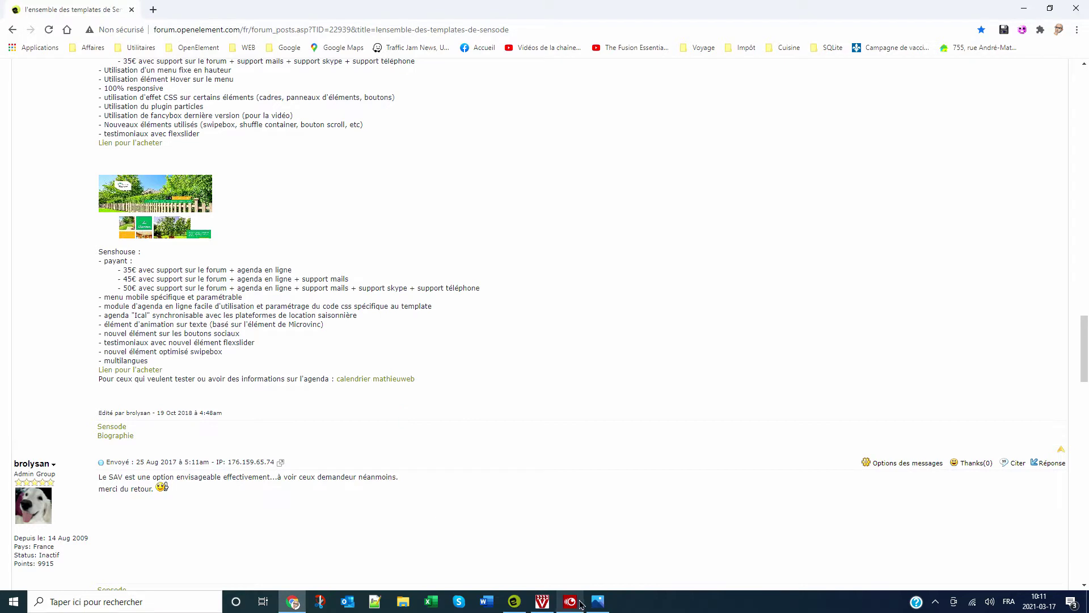
left_click(609, 606)
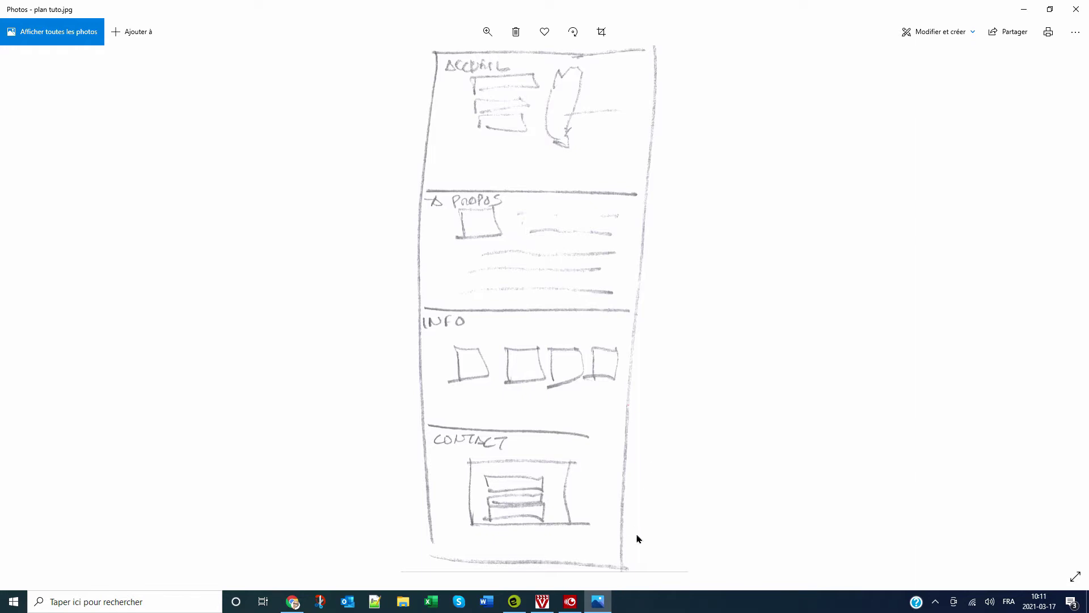
- Switch to openElement and start a new project named NewTutorialProject
left_click(514, 603)
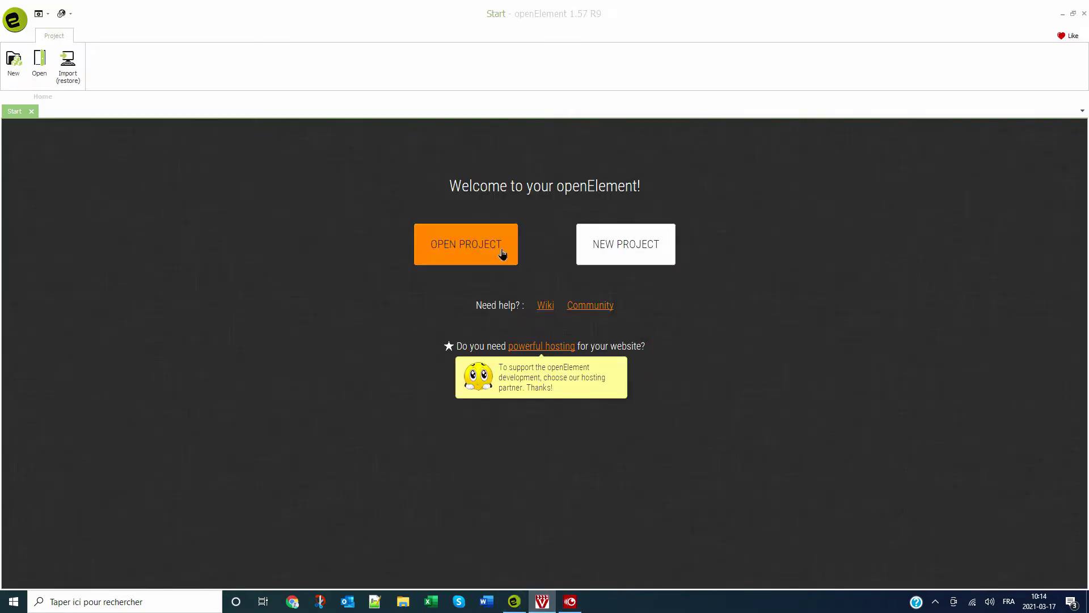
left_click(587, 244)
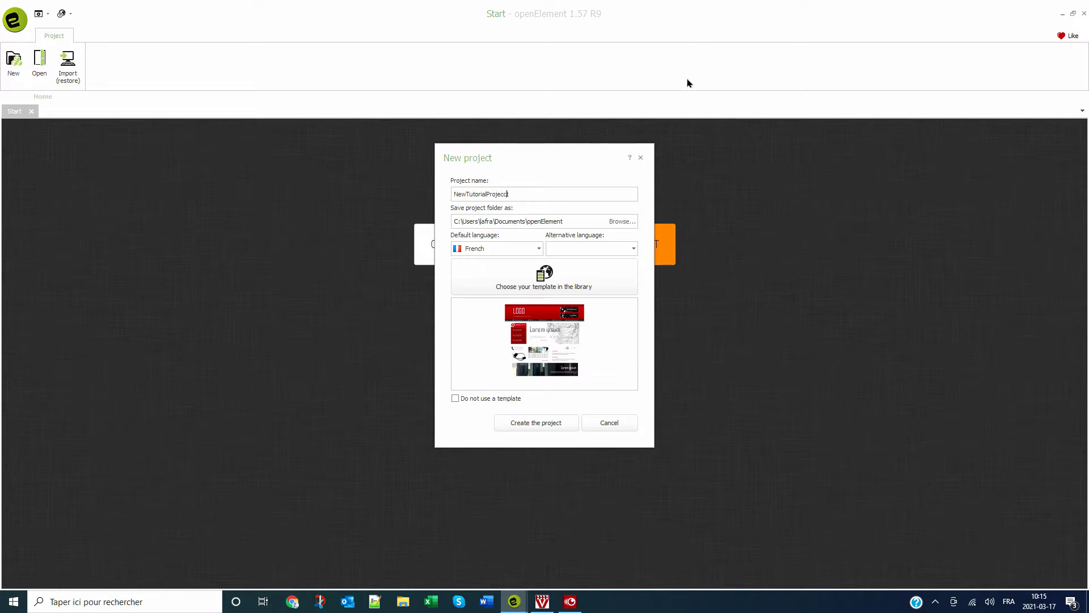
left_click(624, 197)
key("Left")
key("BackSpace")
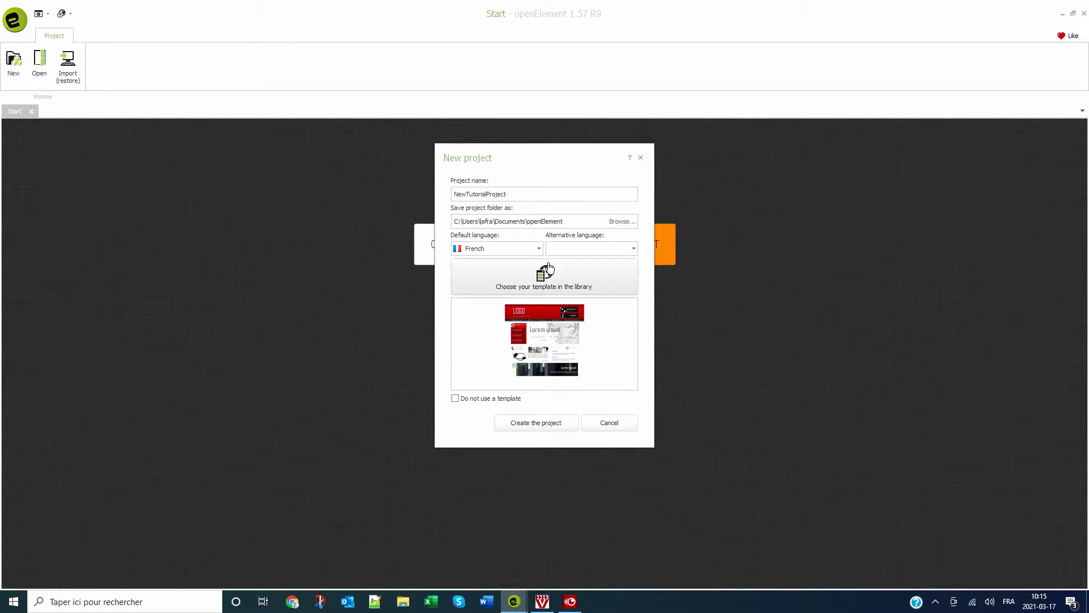
- Create the project without a template, using English as the default language and French as the alternative language
left_click(501, 250)
left_click(476, 284)
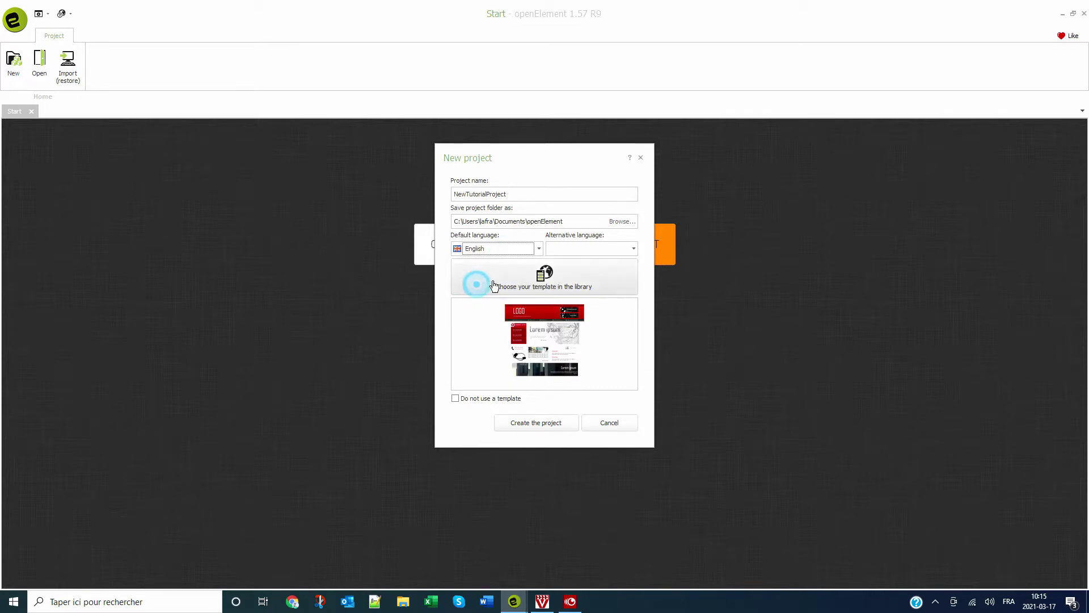
left_click(633, 248)
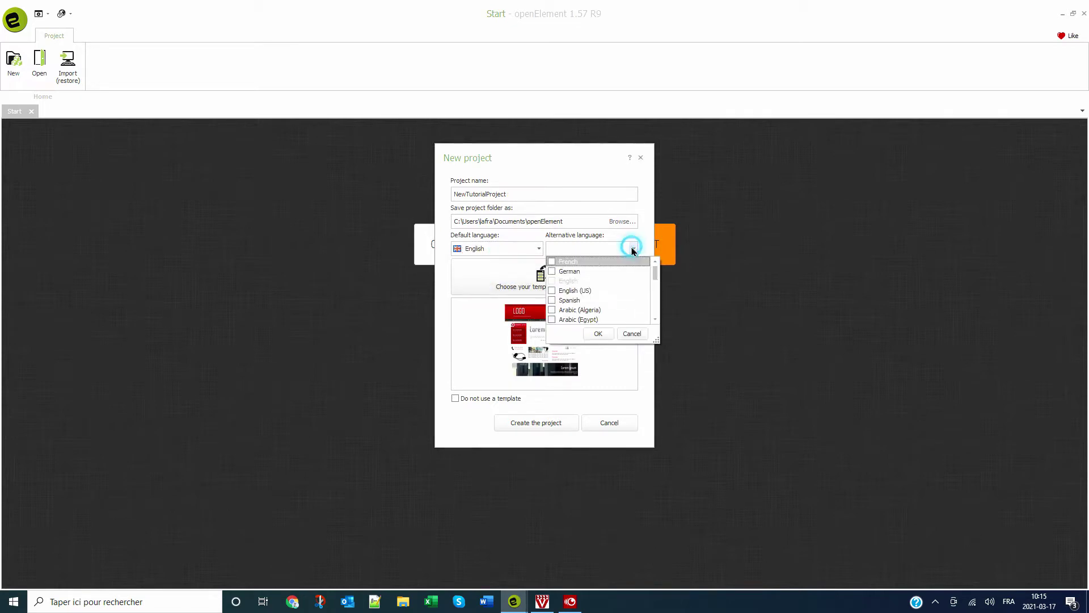
left_click(572, 262)
left_click(456, 399)
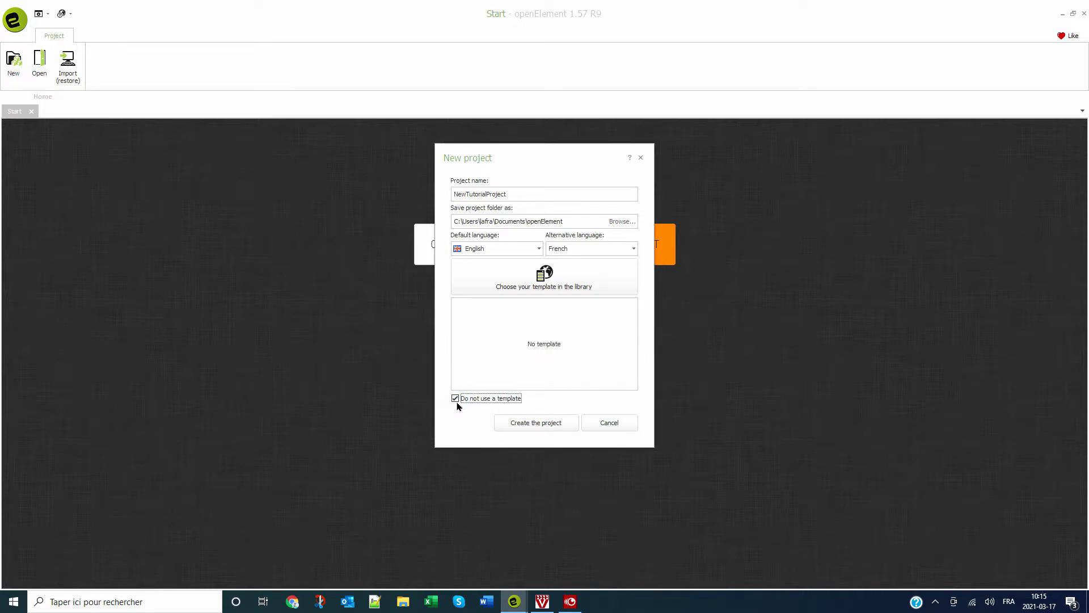
left_click(534, 423)
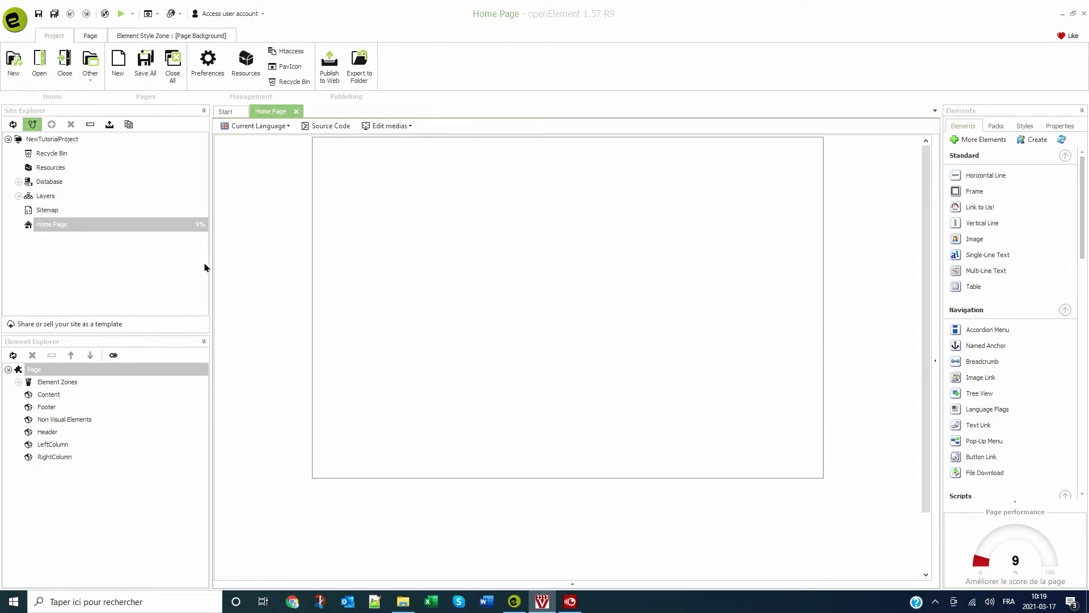
- Expand the Layers of the site structure and select the Base layer
left_click(48, 225)
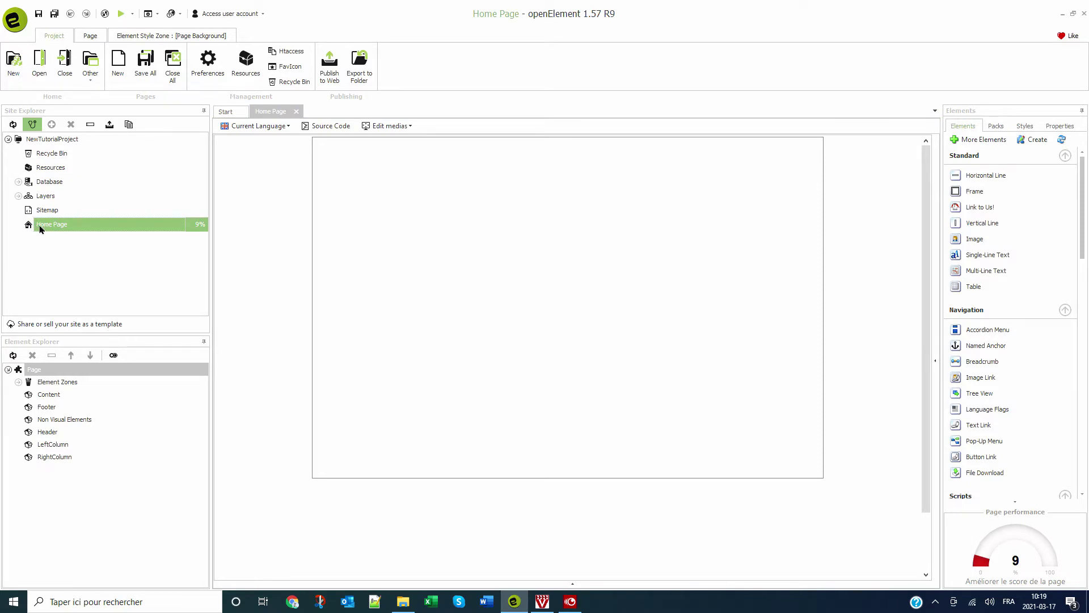
left_click(17, 195)
left_click(50, 213)
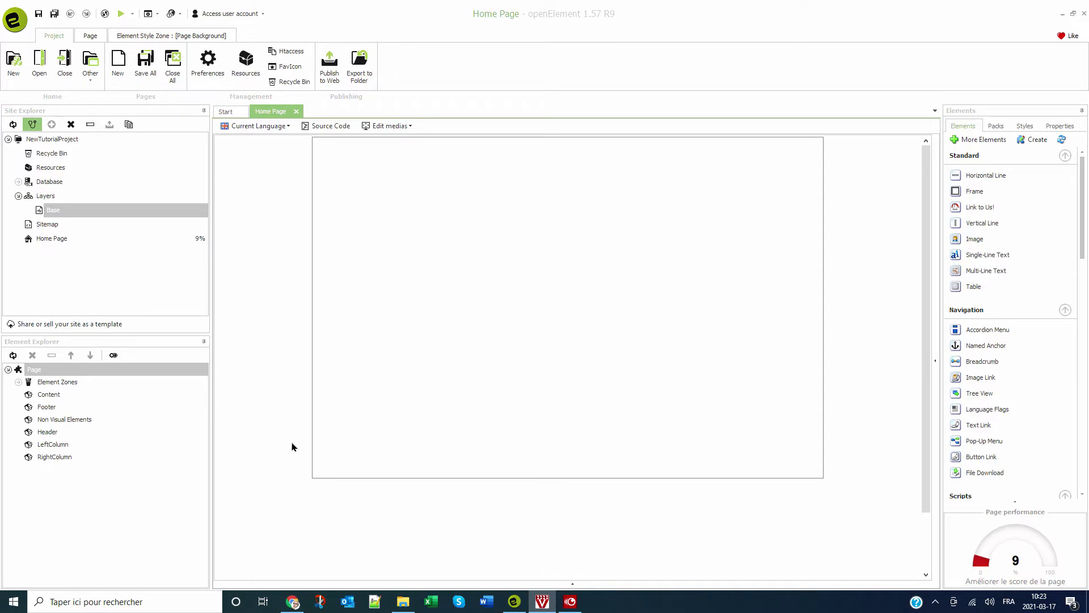
- Check the sample site's tab icon in Chrome, and set an image file as the project's favicon in openElement
mouse_move(293, 604)
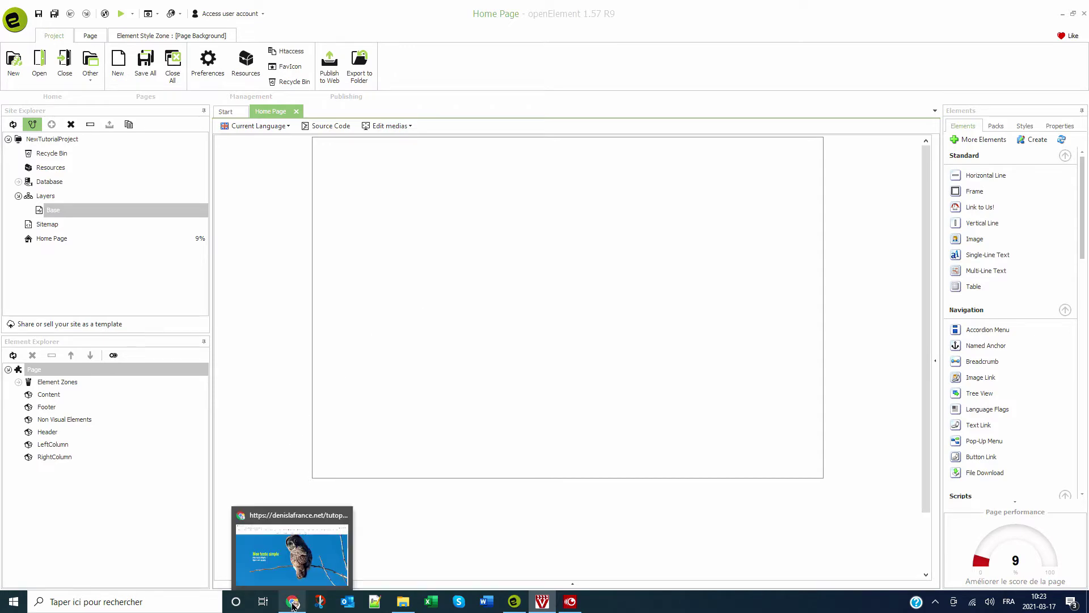
left_click(292, 545)
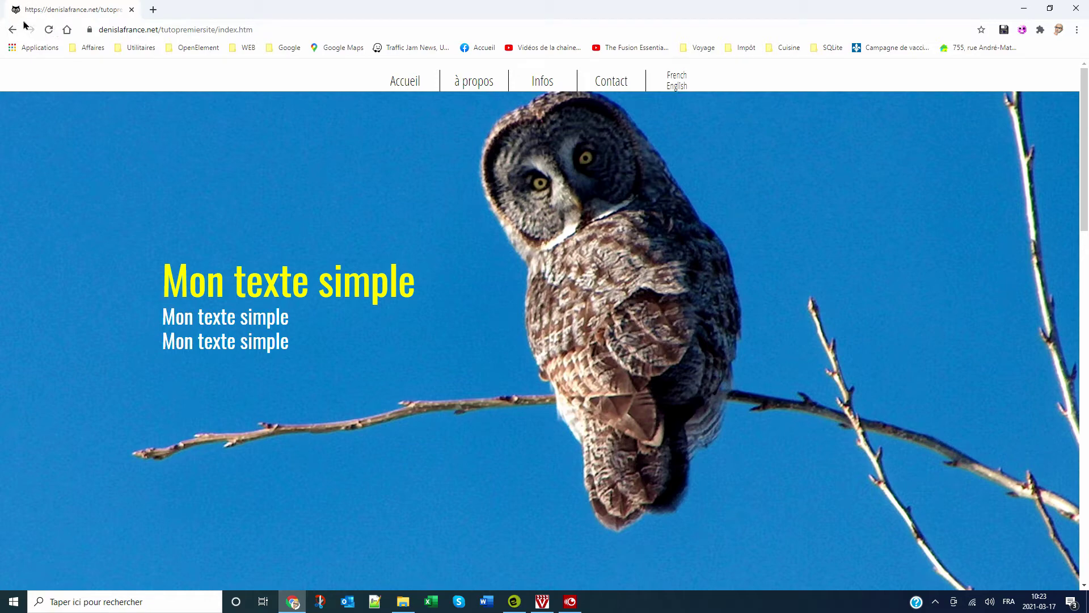
left_click(514, 601)
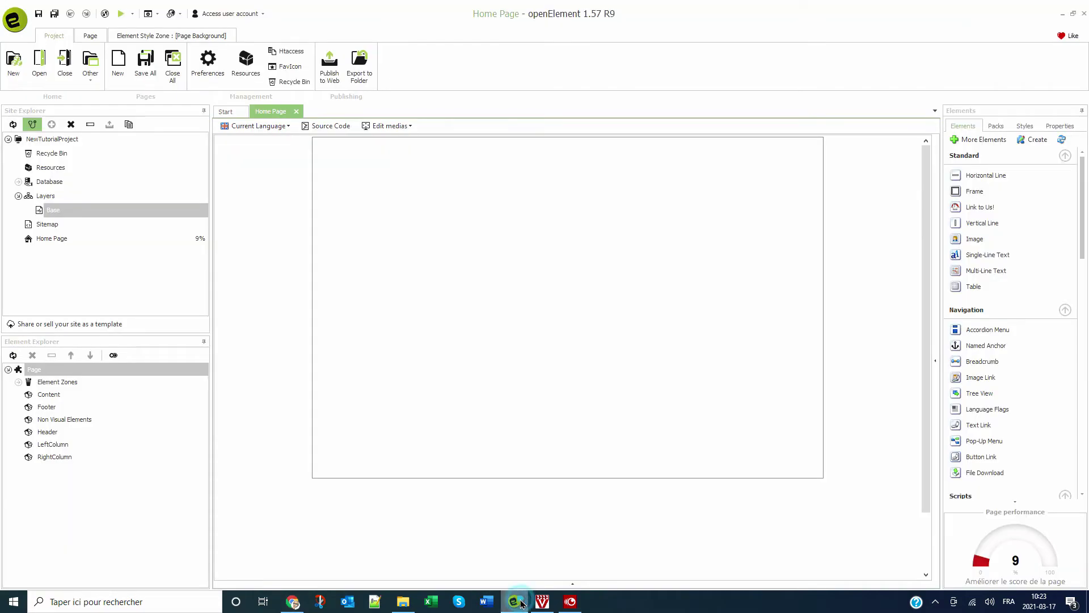
left_click(289, 66)
double_click(316, 203)
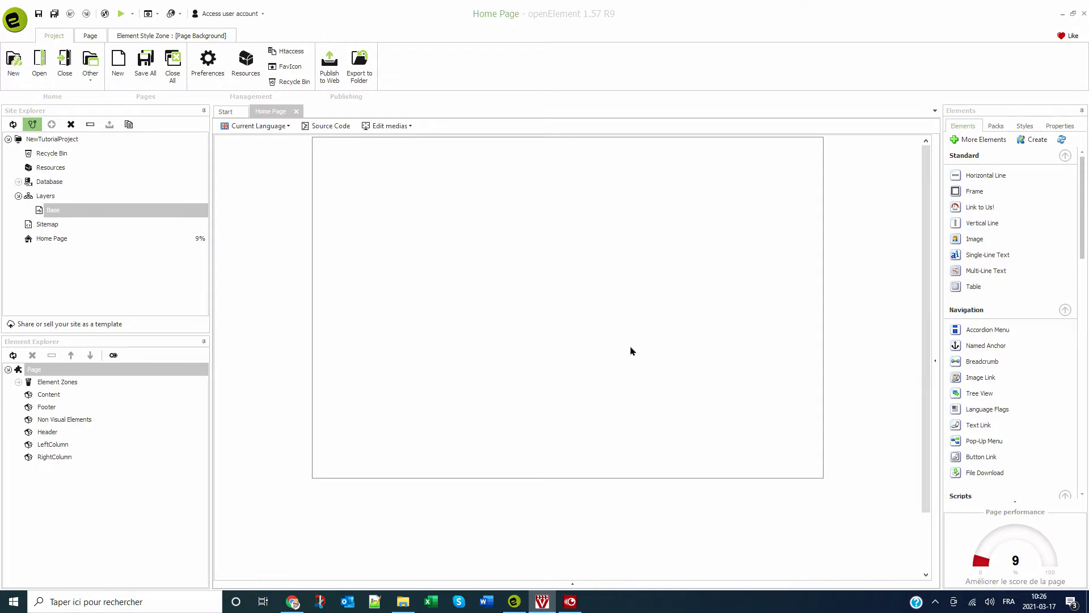
- Open the Base layer for editing, keep its name, and select its Main Frame zone
left_click(102, 213)
left_click(100, 214)
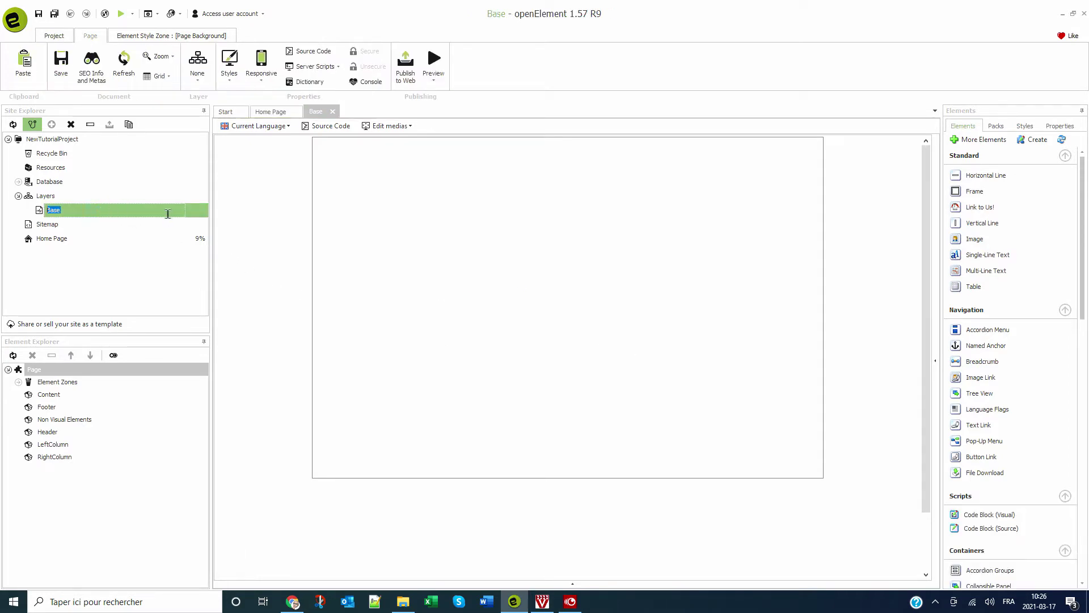
key("Escape")
left_click(390, 244)
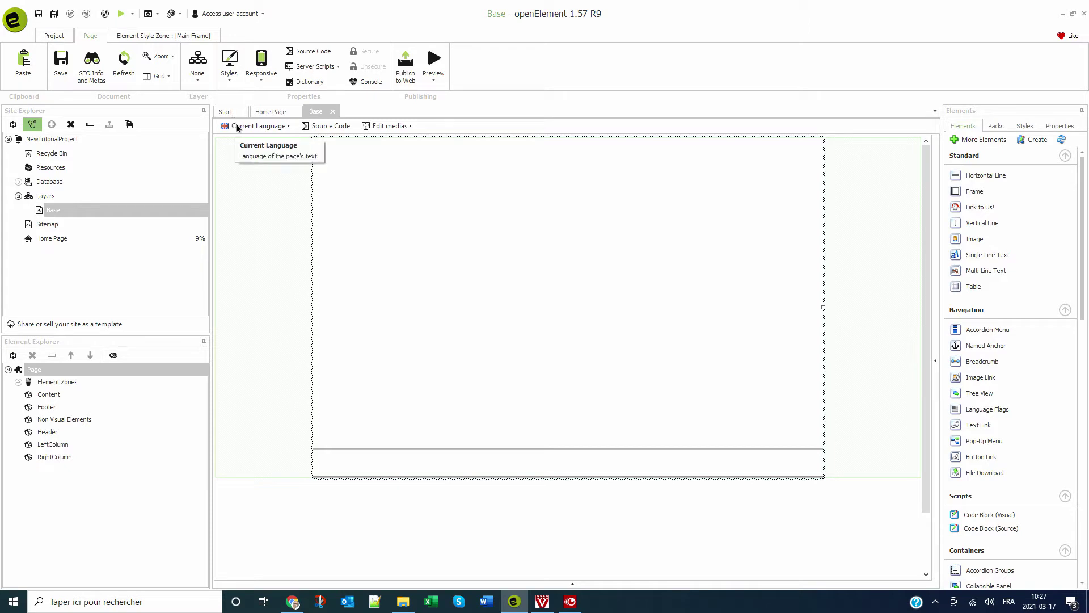
- Add the Oswald-VariableFont_wght TrueType font file to the website fonts from the Main Frame's font styles
left_click(141, 37)
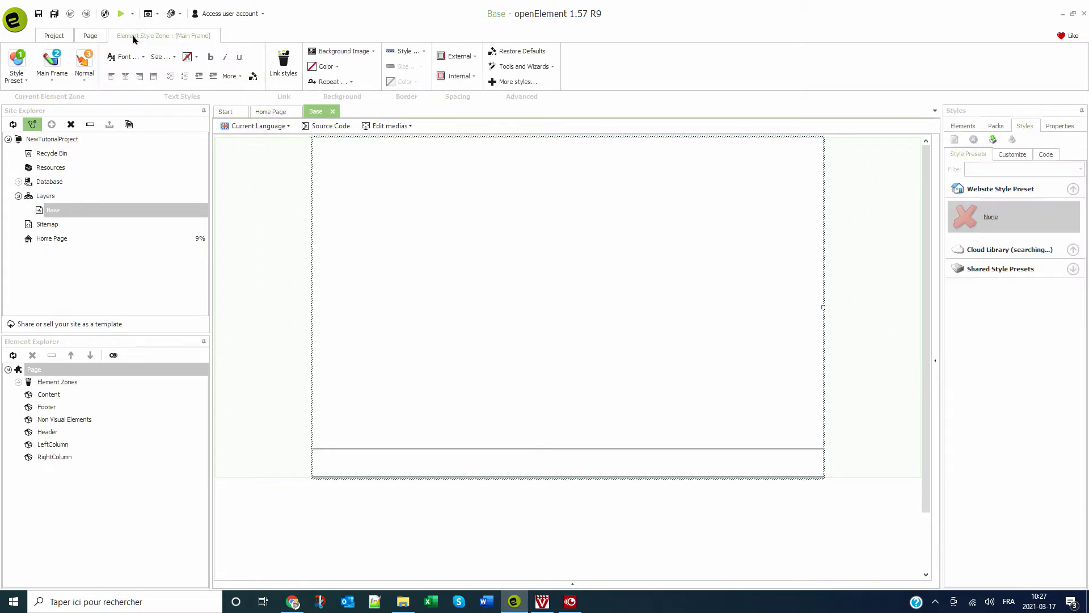
left_click(122, 58)
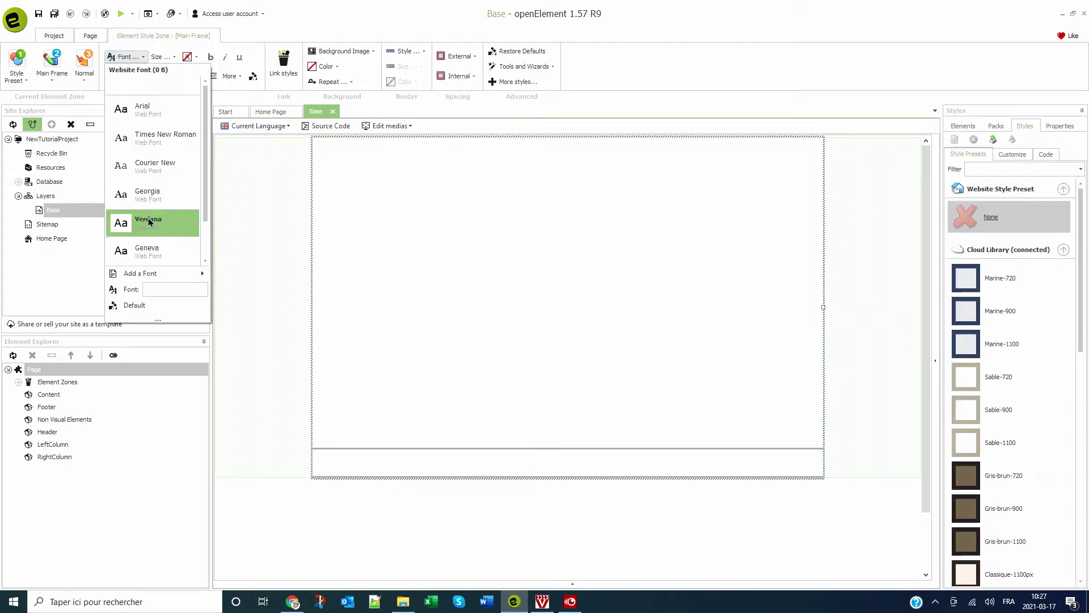
mouse_move(170, 274)
left_click(235, 280)
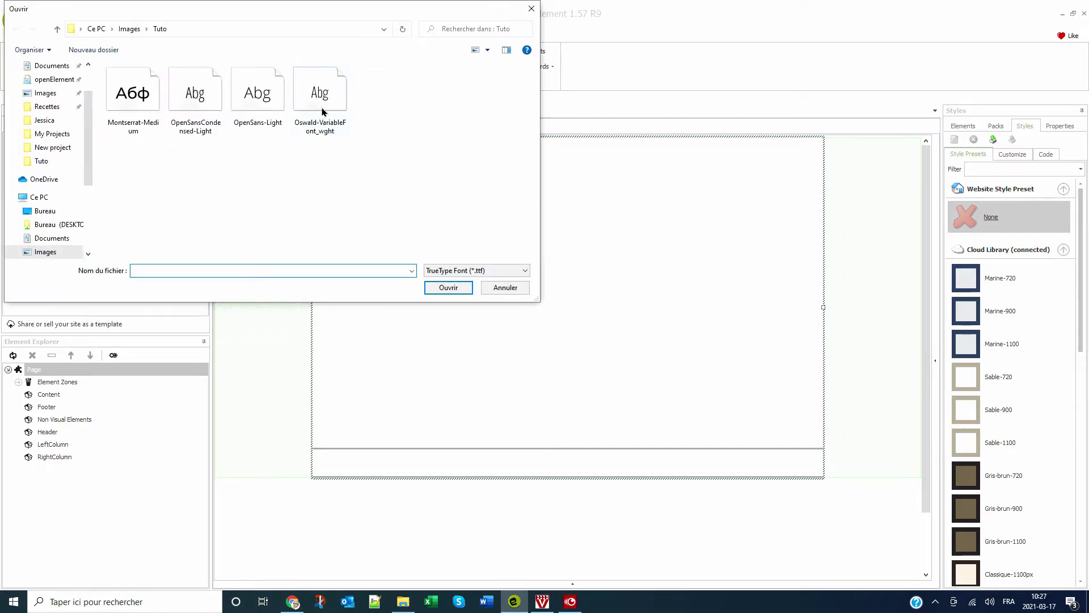
double_click(323, 111)
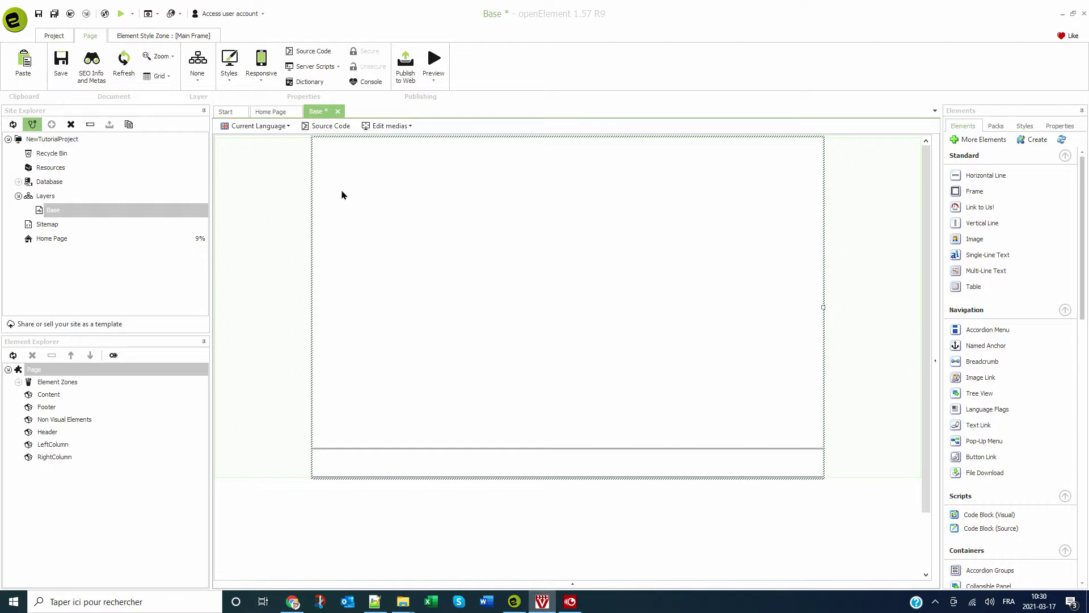
- Set the Base layer to 100% width
left_click(264, 79)
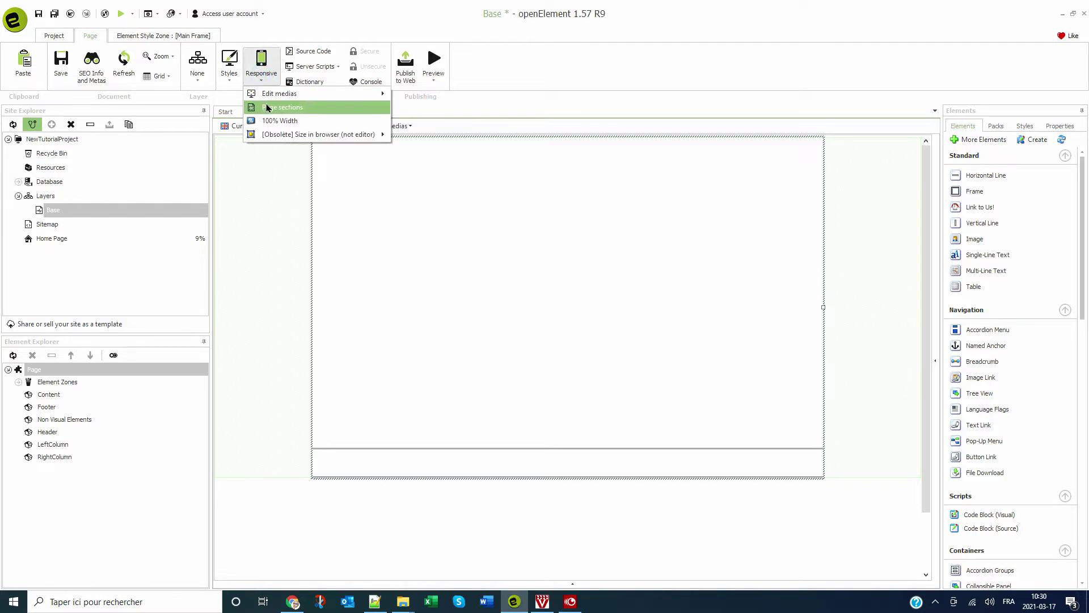
left_click(274, 121)
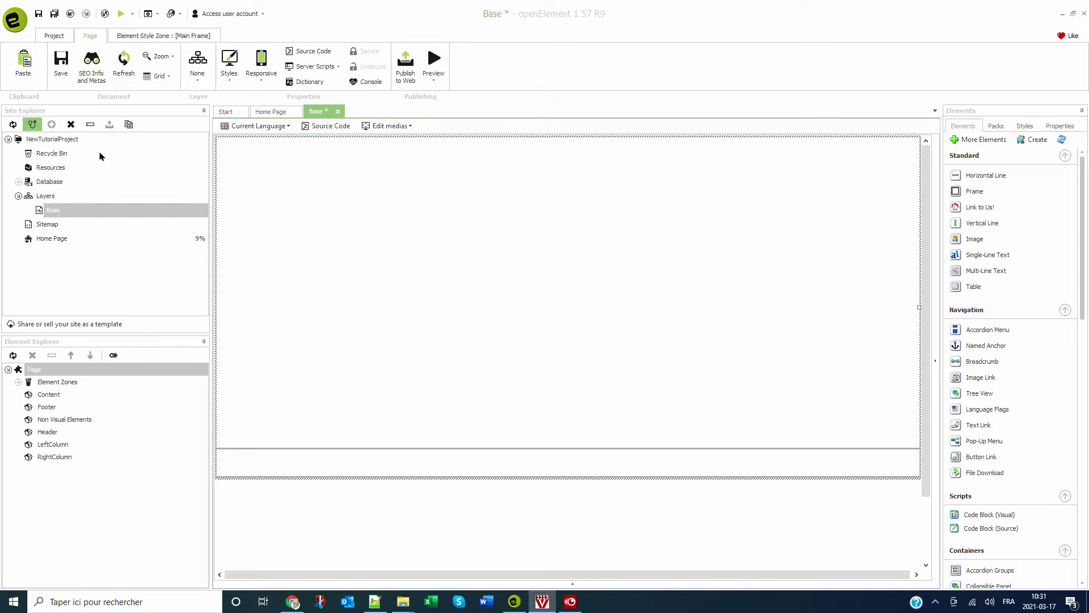
- Give the Base layer's viewport meta tag the value "user-scalable=no, width=device-width, initial-scale=1, maximum-scale=1", and save the metadata and the layer
left_click(90, 75)
left_click(88, 271)
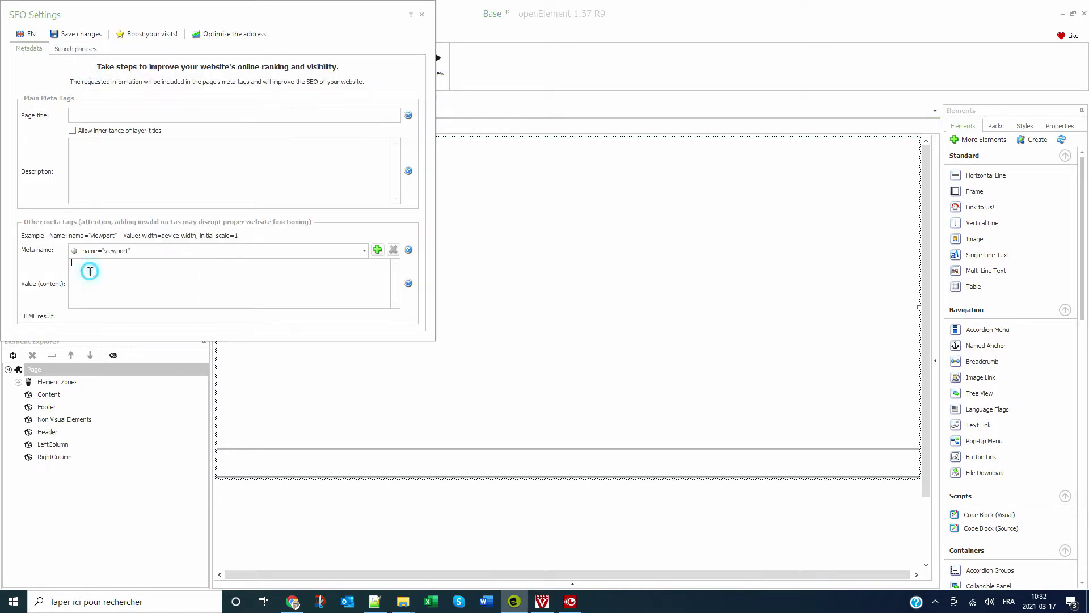
type("user-scalable=no, width=device-width, initial-scale=1, maximum-scale=1")
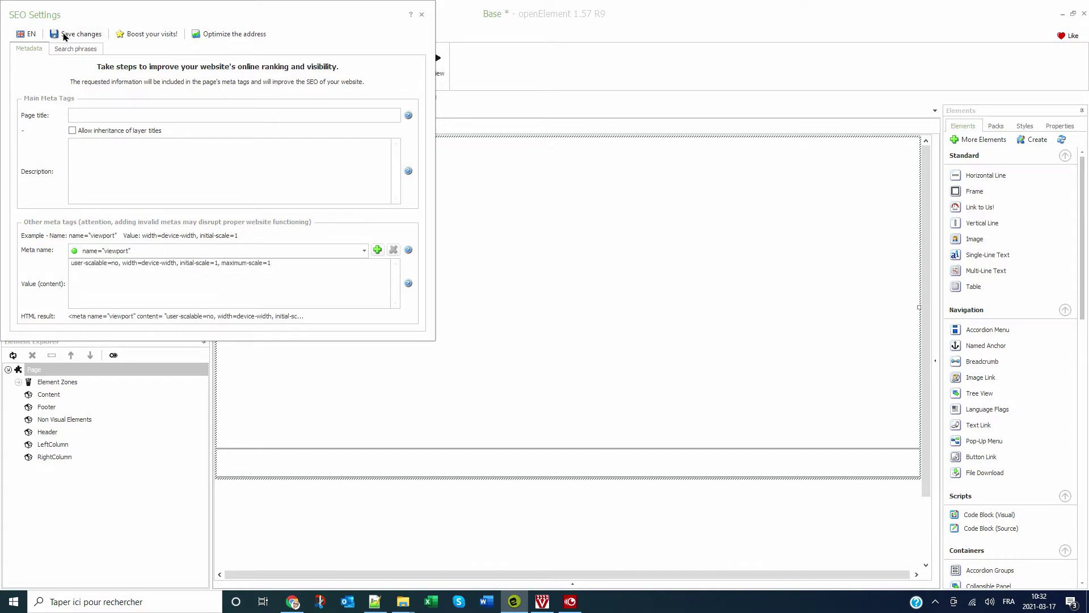
left_click(64, 35)
left_click(421, 15)
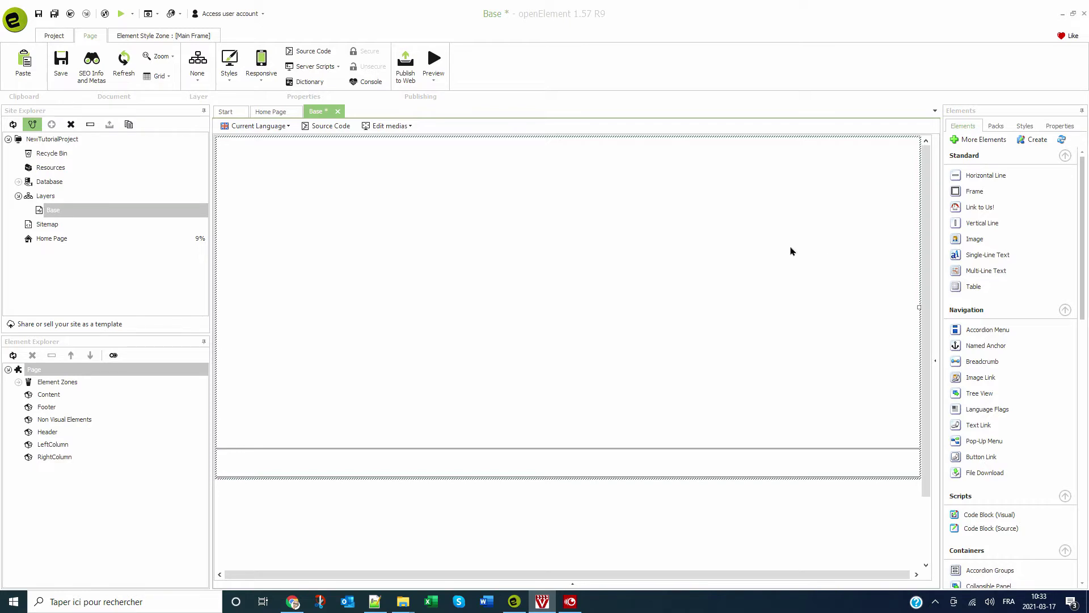
left_click(59, 62)
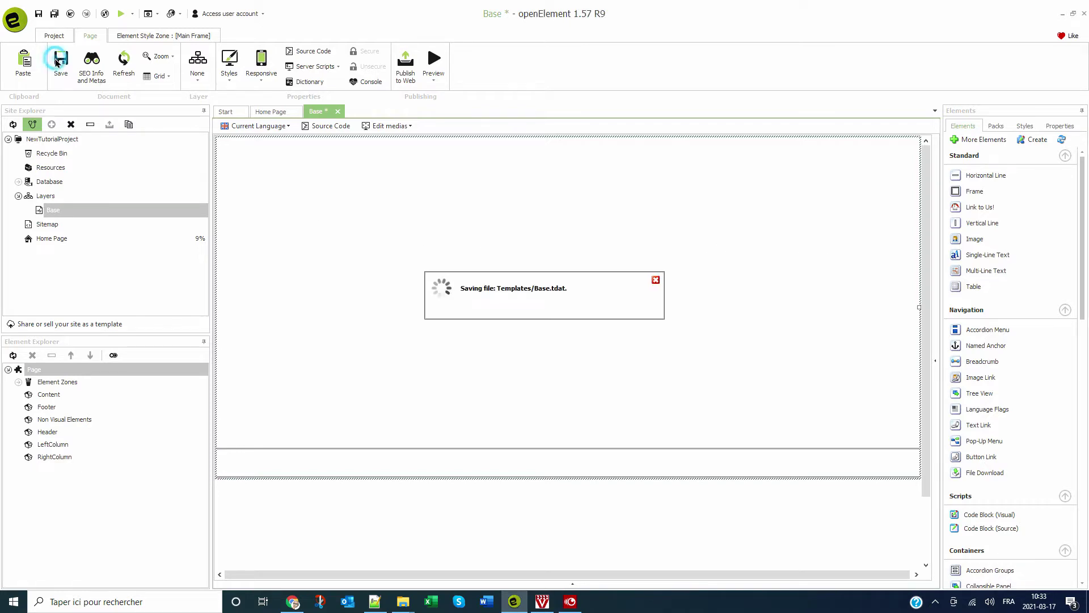
- Add a Group of Elements to the Home Page, and set its width to 100% and height to 2000px
left_click(270, 114)
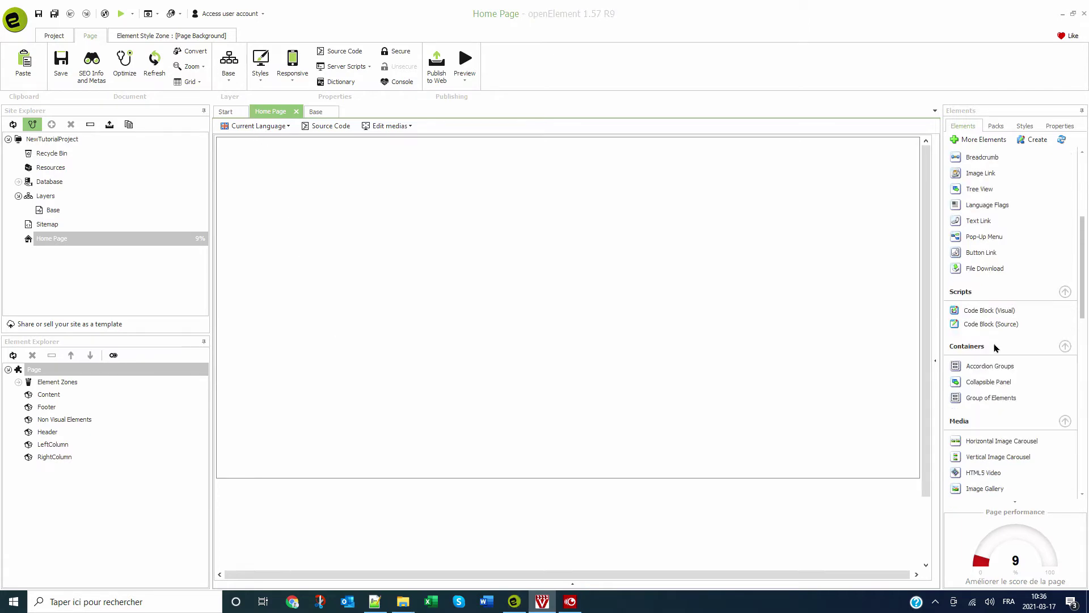
mouse_move(991, 398)
left_mouse_down()
mouse_move(297, 153)
mouse_move(230, 156)
left_mouse_up()
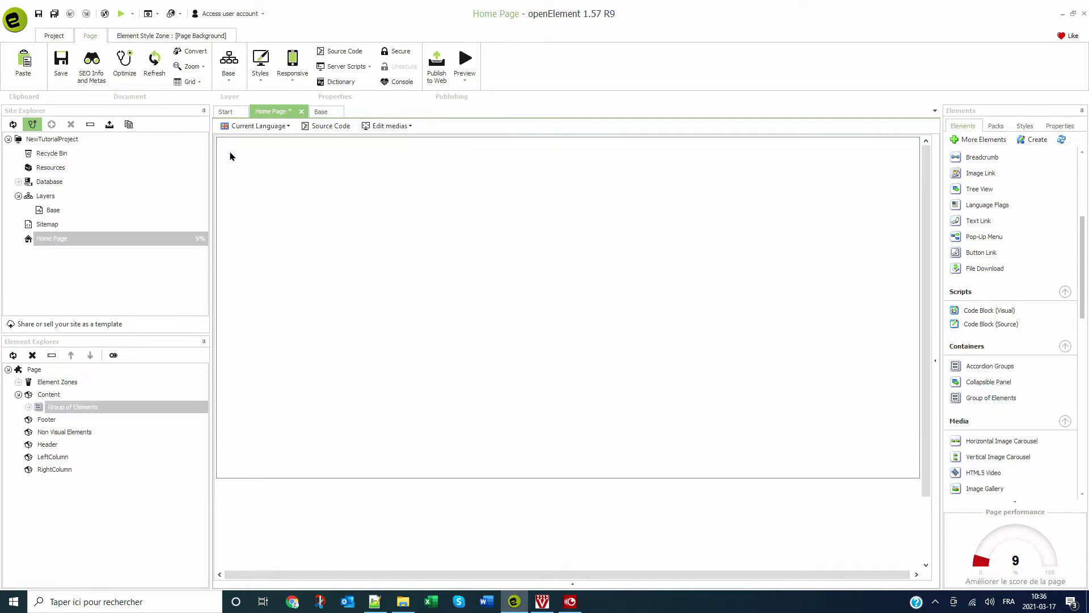
left_click(1060, 126)
left_click(1049, 296)
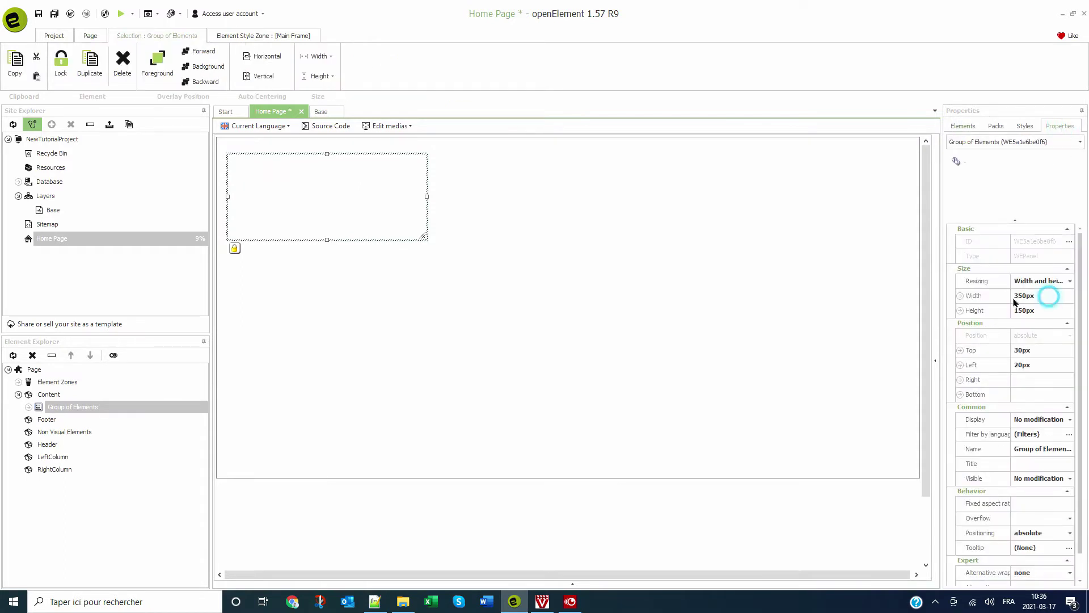
type("100")
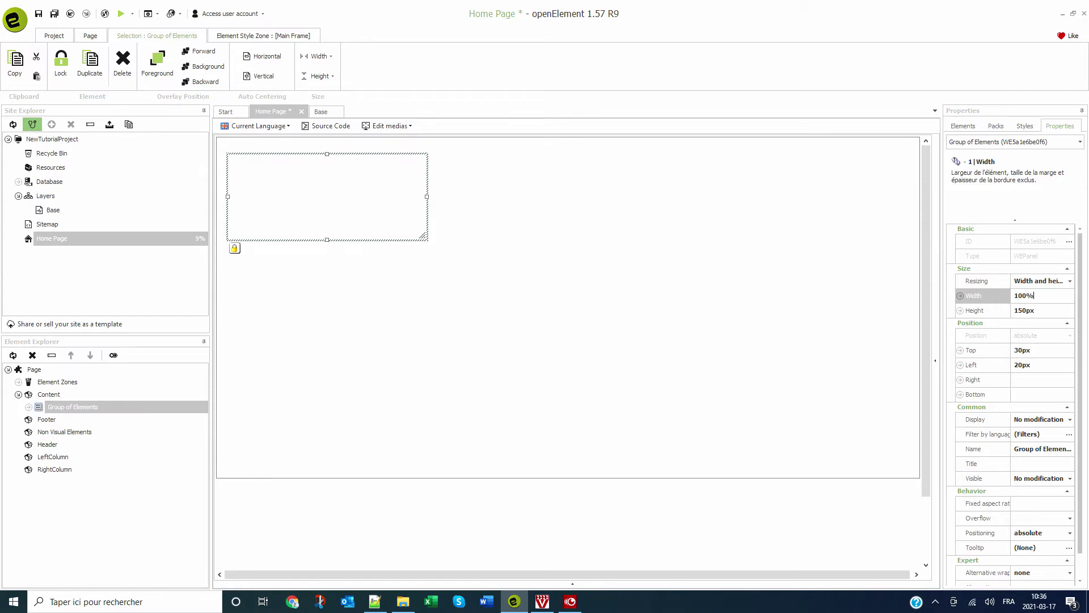
key("Tab")
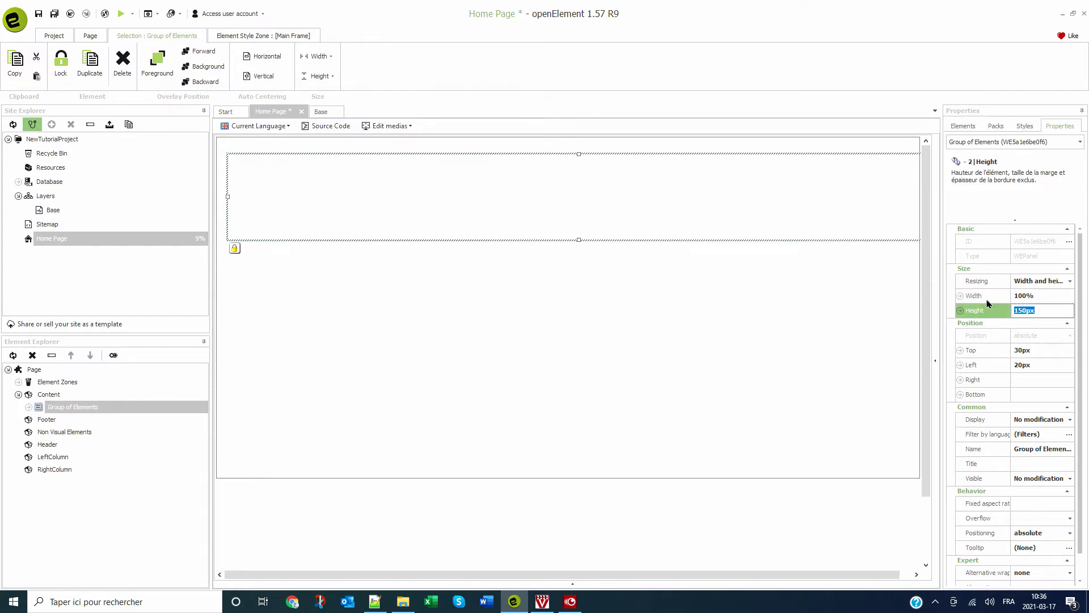
type("2000")
key("Tab")
- Position the 2000px-high group at top 0 and left 0
key("Tab")
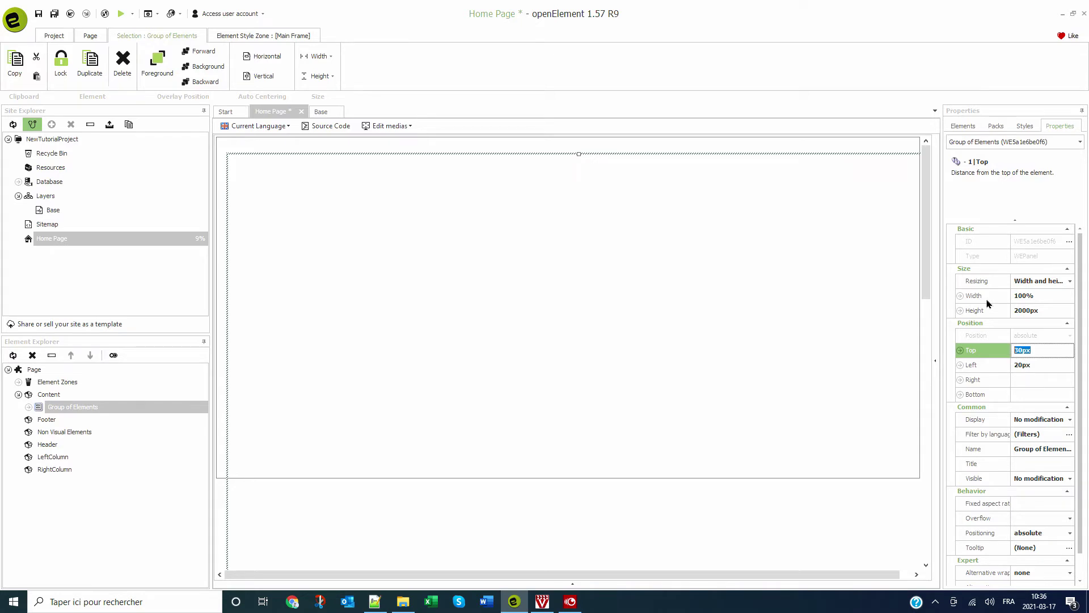
type("0")
key("Tab")
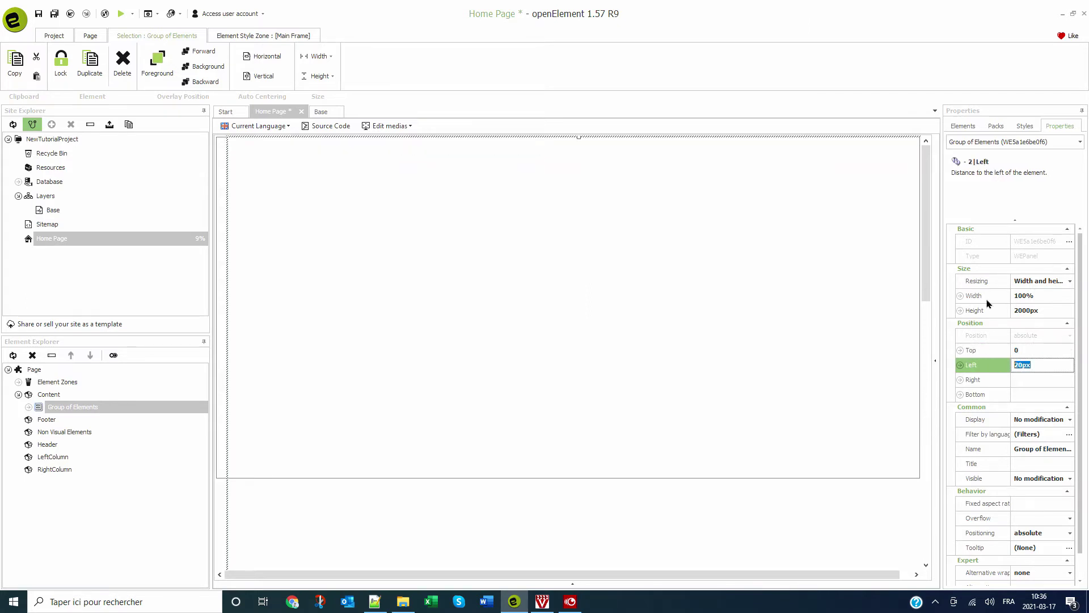
type("0")
key("Tab")
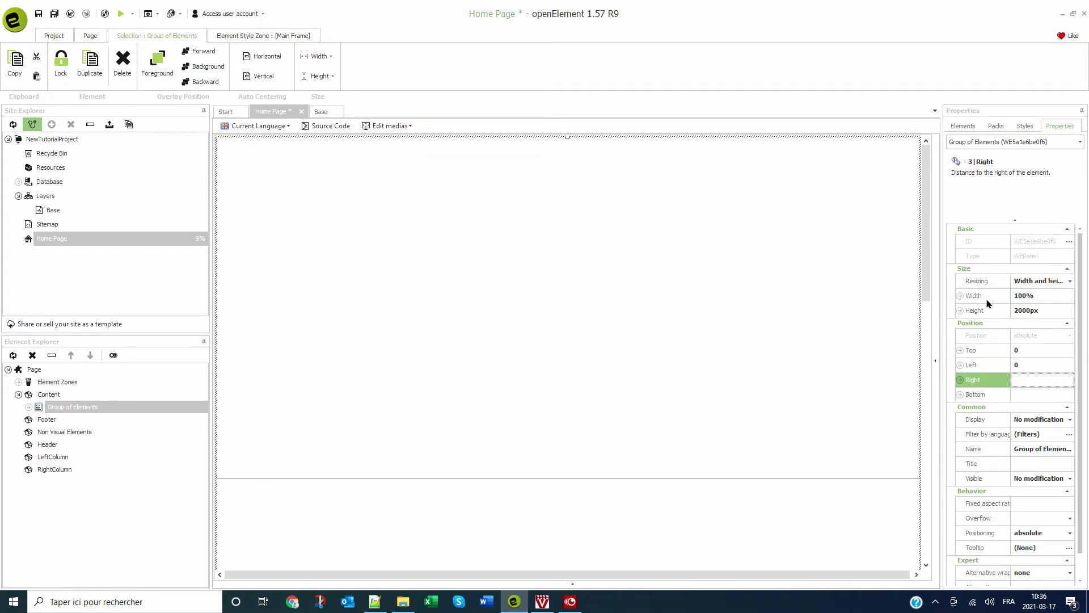
- Set the page-wide group's Overflow to Visible and its Positioning to relative
key("Tab")
key("Tab")
key("Tab")
key("Tab")
key("Tab")
key("Tab")
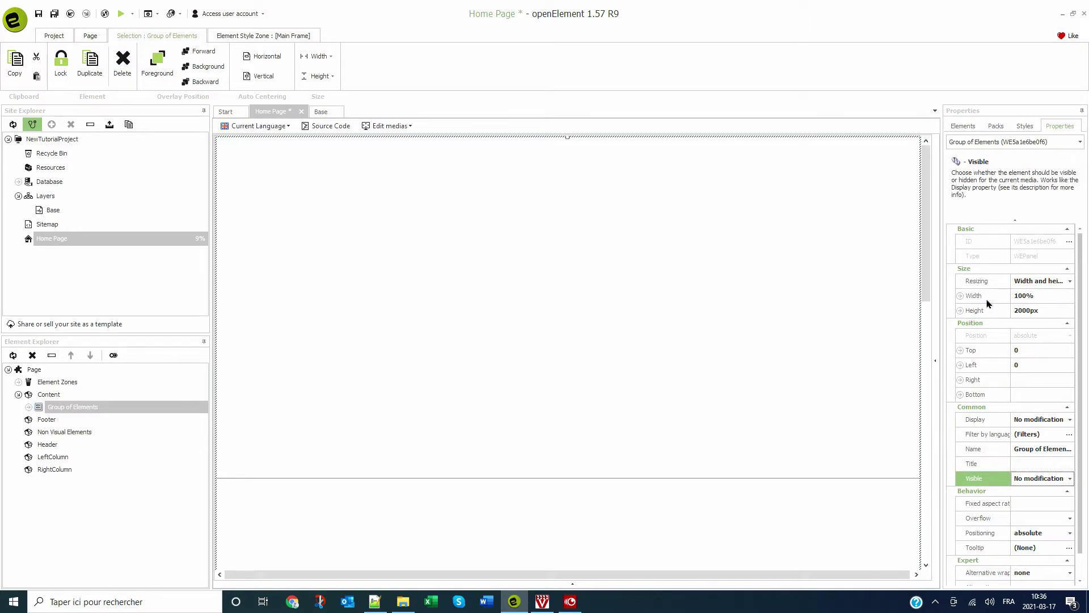
key("Tab")
key("Tab")
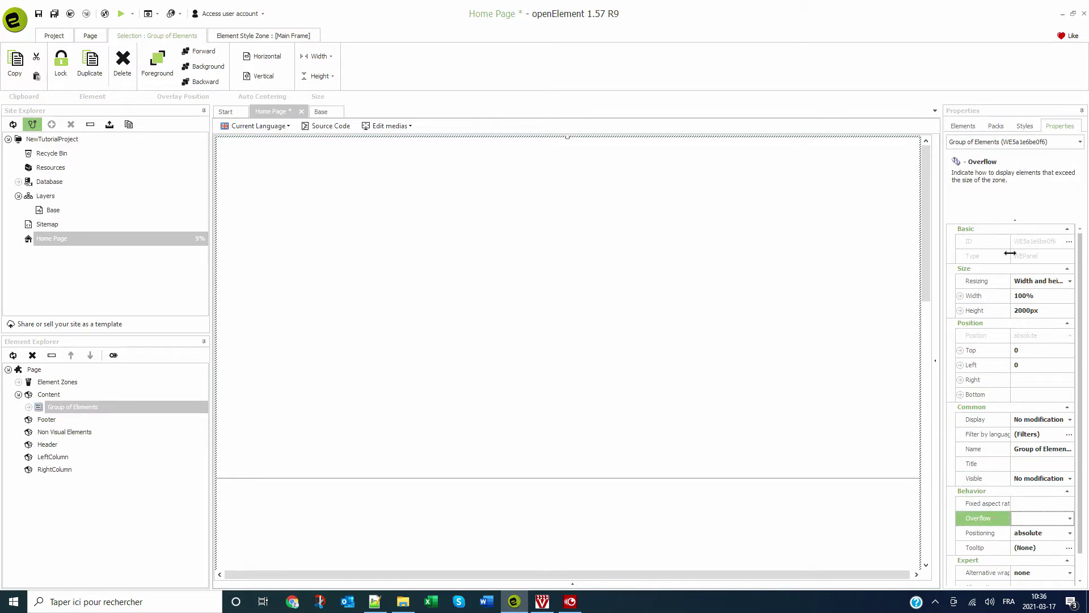
left_click(1042, 521)
left_click(1050, 536)
scroll(1055, 536, "down", 1)
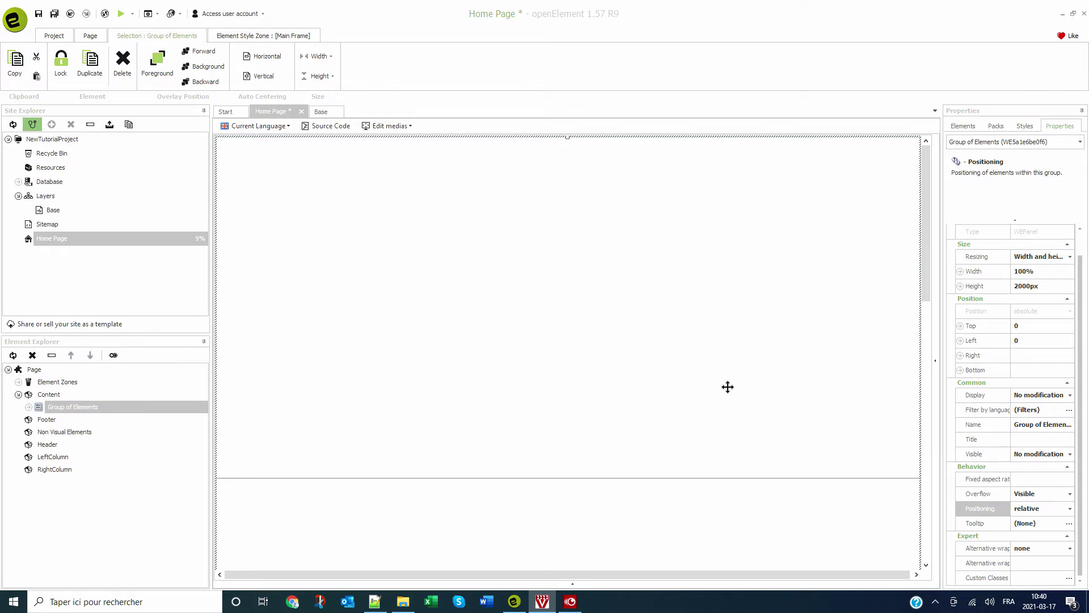
- Rename the outer group as "Page Group of elements"
left_click(107, 408)
left_click(80, 407)
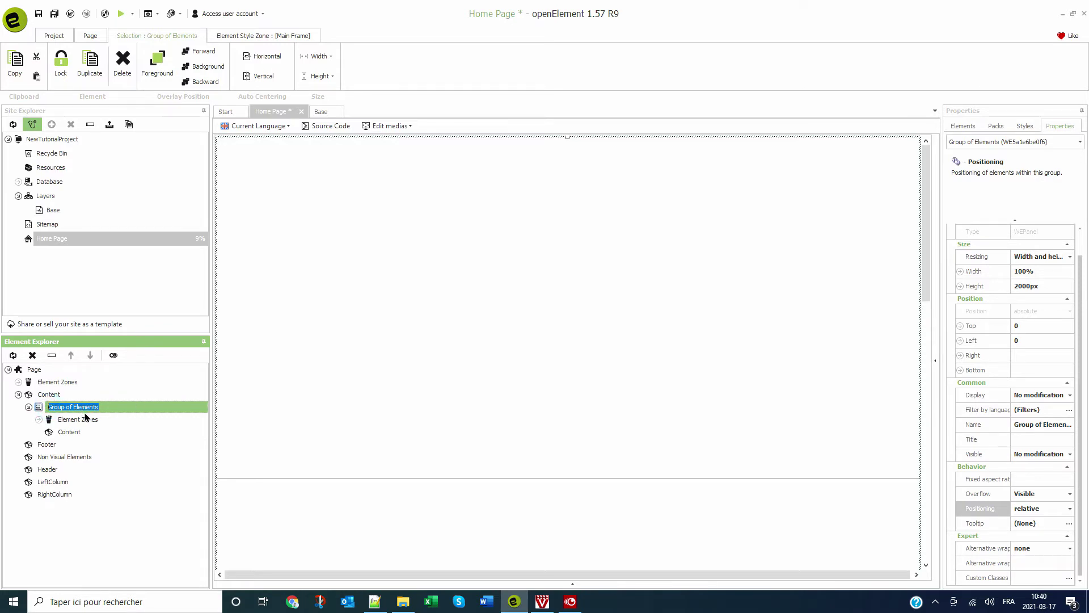
type("Page")
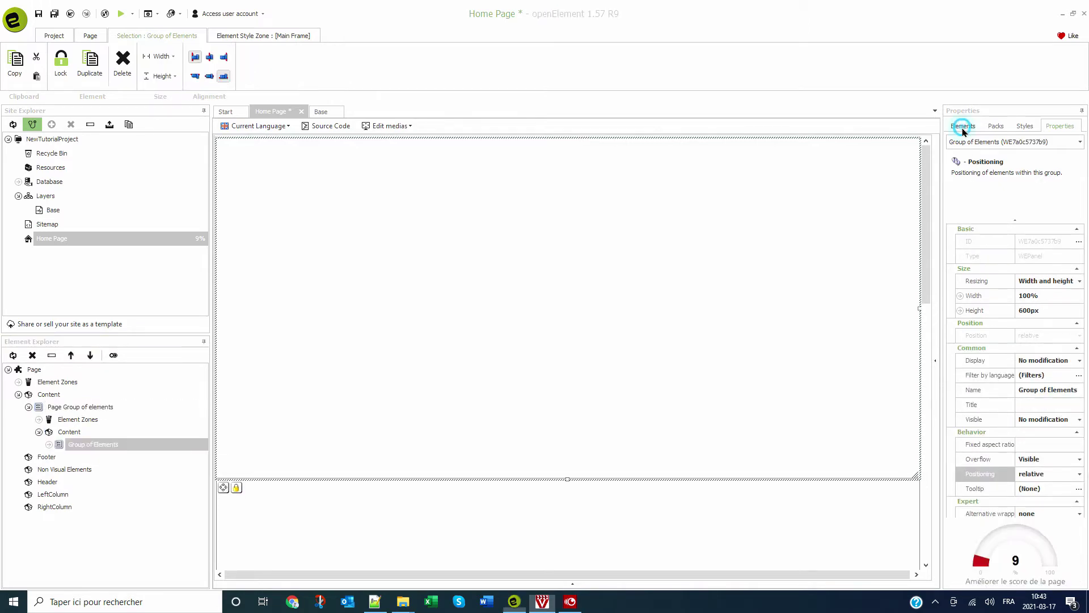
- Nest another Group of Elements in the 600px-high group, with width 100%, height 600px, Overflow Visible and relative Positioning
left_click(963, 130)
left_click_drag(991, 401, 263, 159)
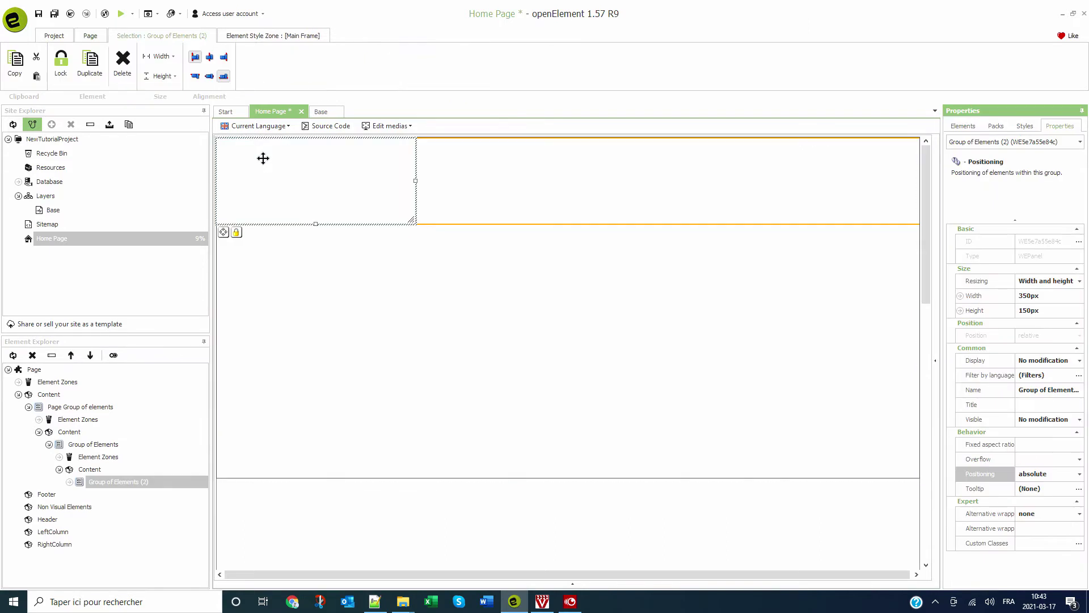
left_click(1055, 295)
type("1")
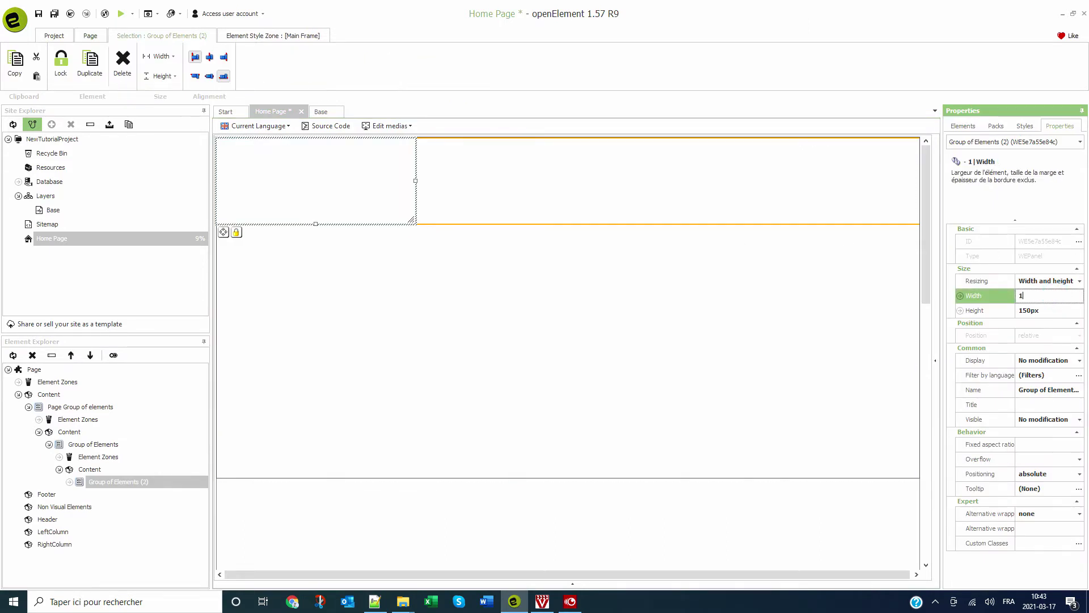
type("00%")
left_click(1058, 309)
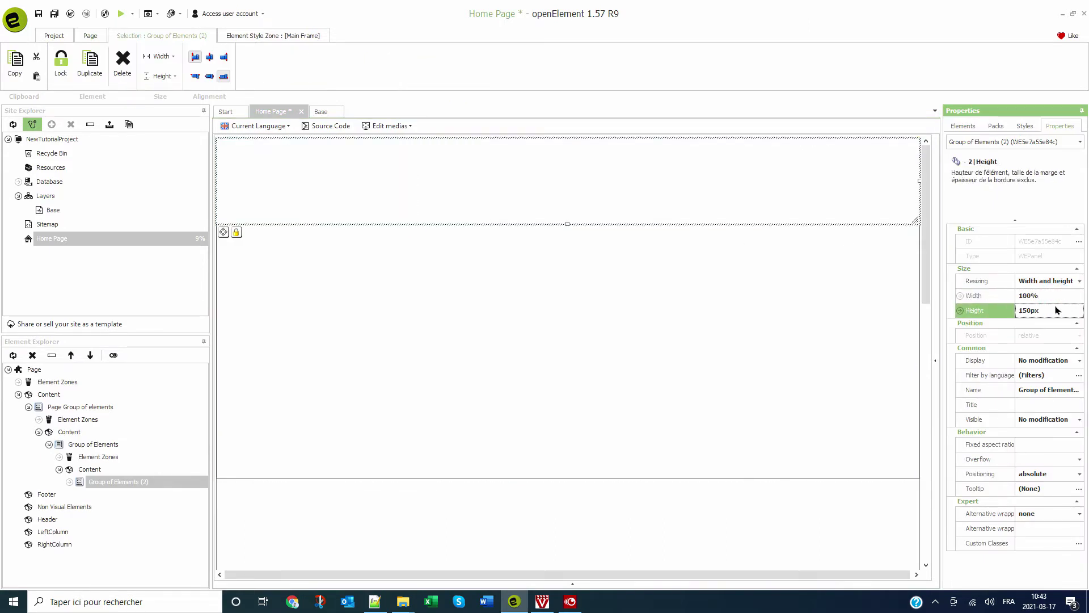
type("600")
key("Return")
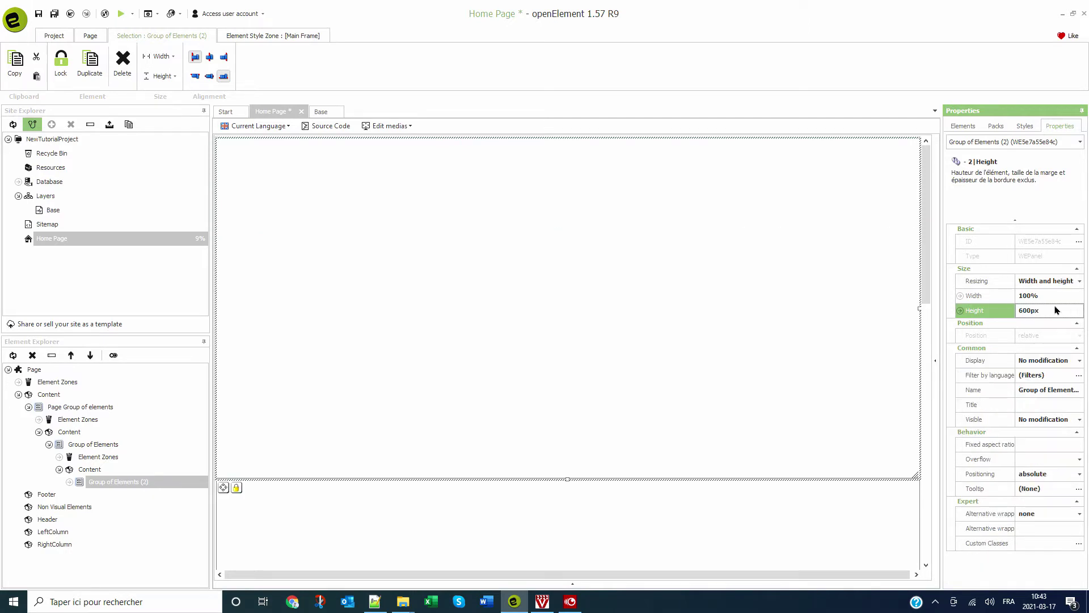
double_click(1035, 460)
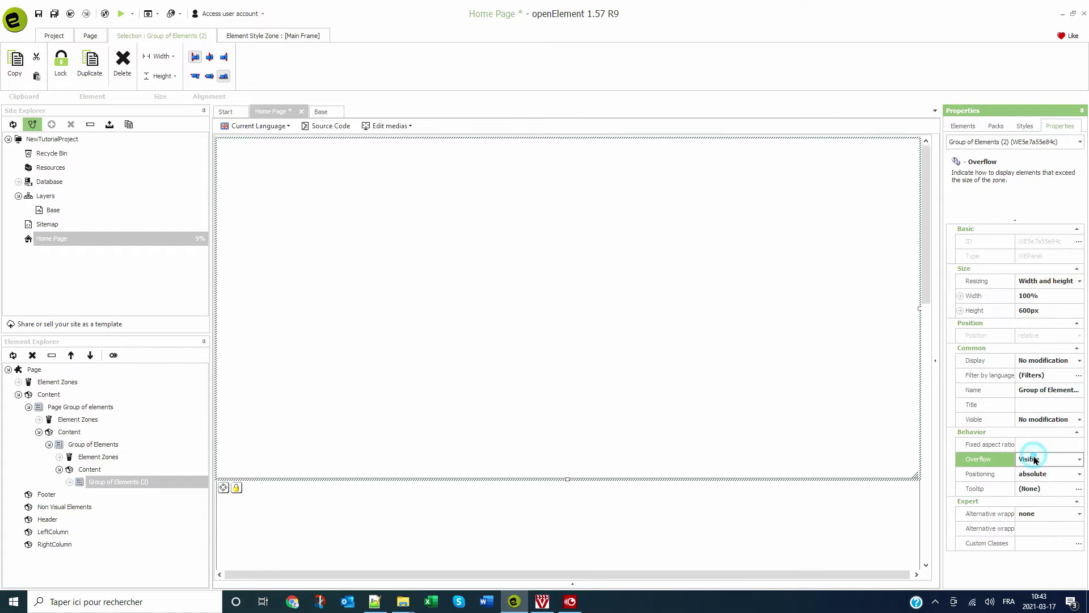
double_click(1059, 474)
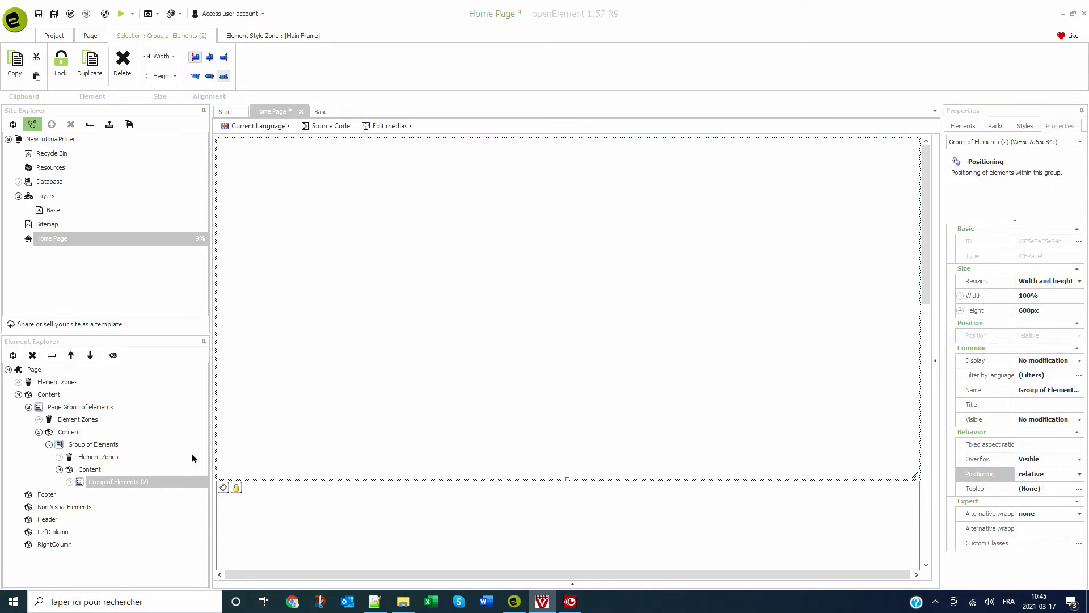
- Rename the innermost group as "Home Group of Elements"
left_click(128, 481)
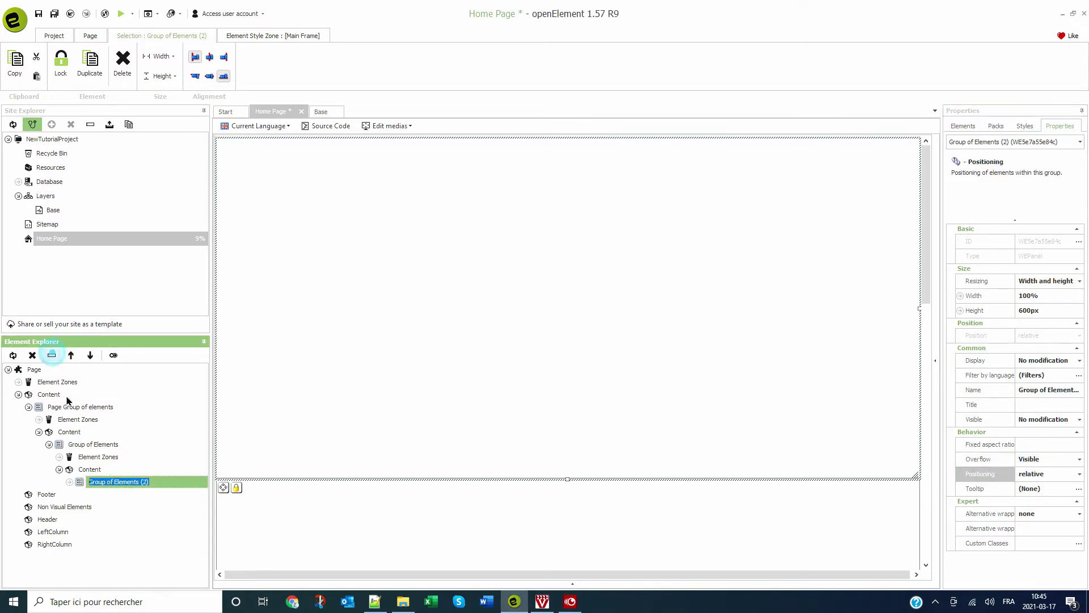
left_click(91, 481)
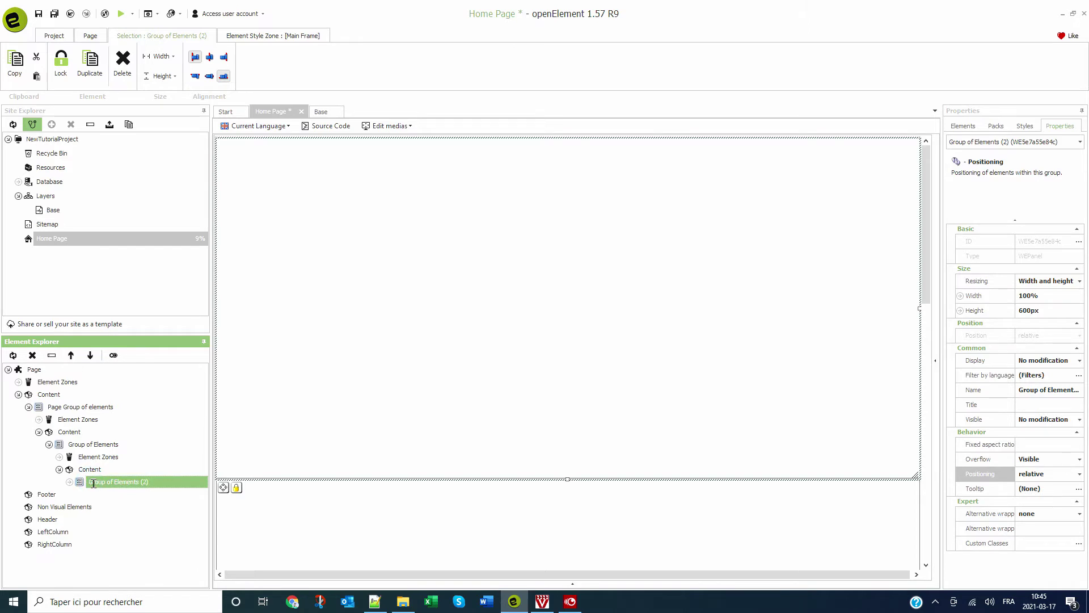
key("Home")
type("Home")
key("Return")
- Add a Named Anchor at the start of the Home Group of Elements and set its height to 60px
left_click(953, 127)
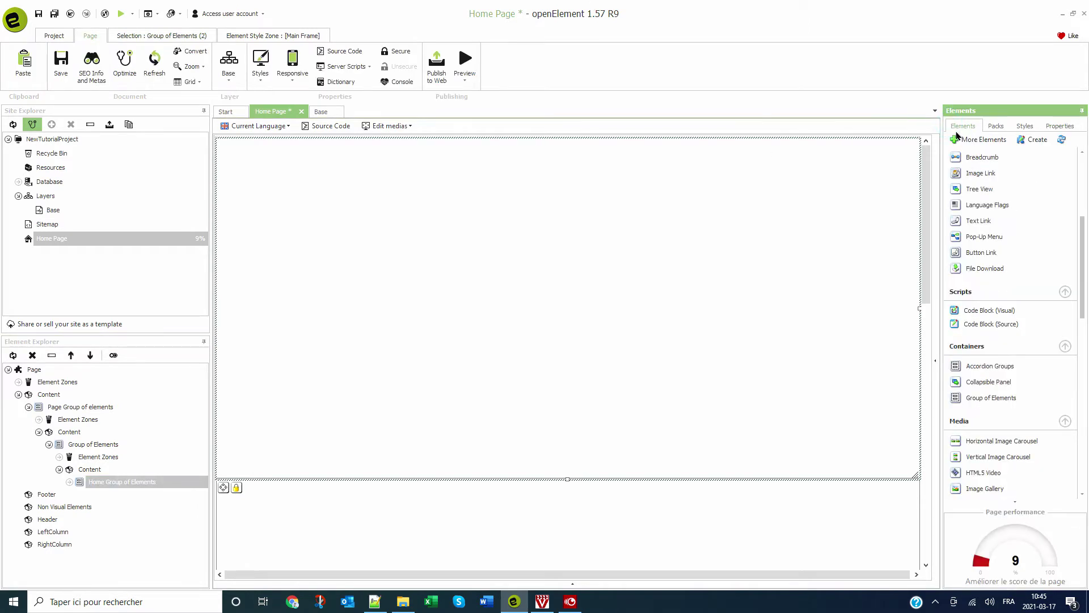
scroll(985, 206, "up", 3)
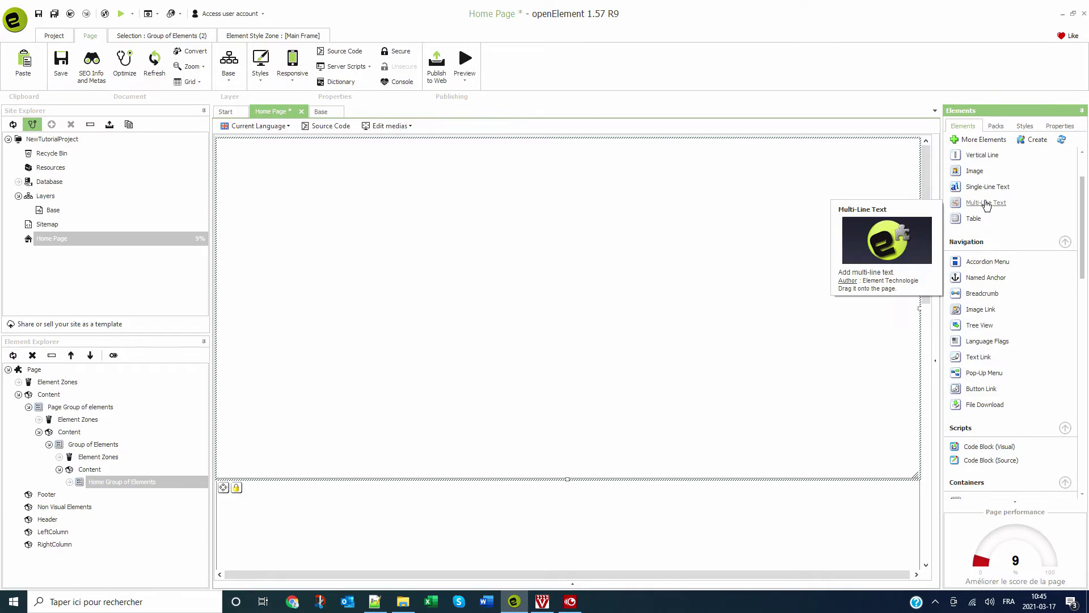
scroll(985, 206, "up", 2)
mouse_move(972, 348)
left_mouse_down()
mouse_move(429, 172)
mouse_move(247, 163)
mouse_move(236, 149)
left_mouse_up()
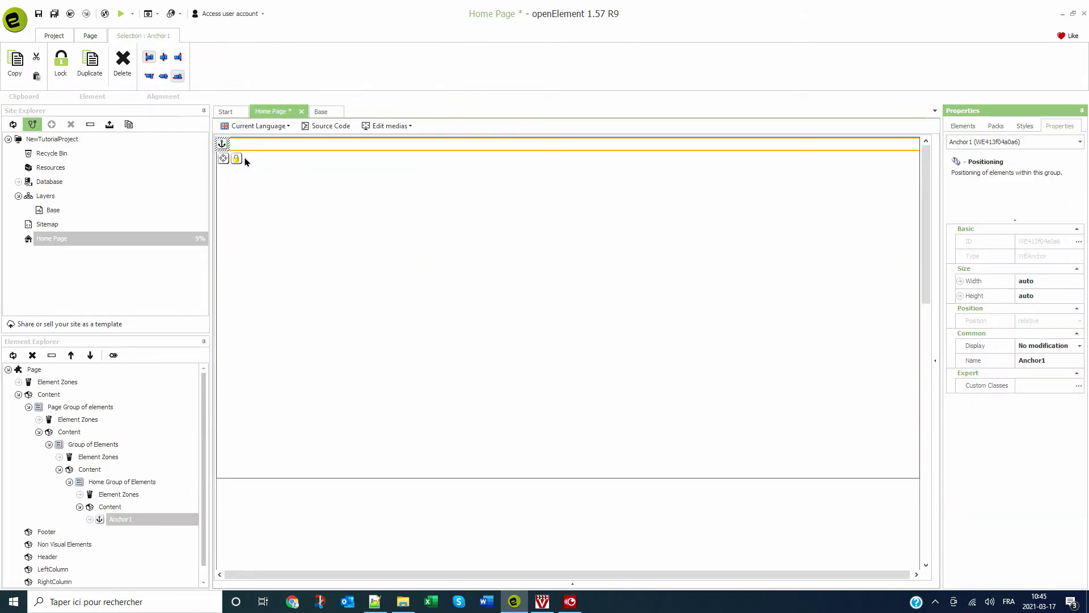
left_click(1045, 282)
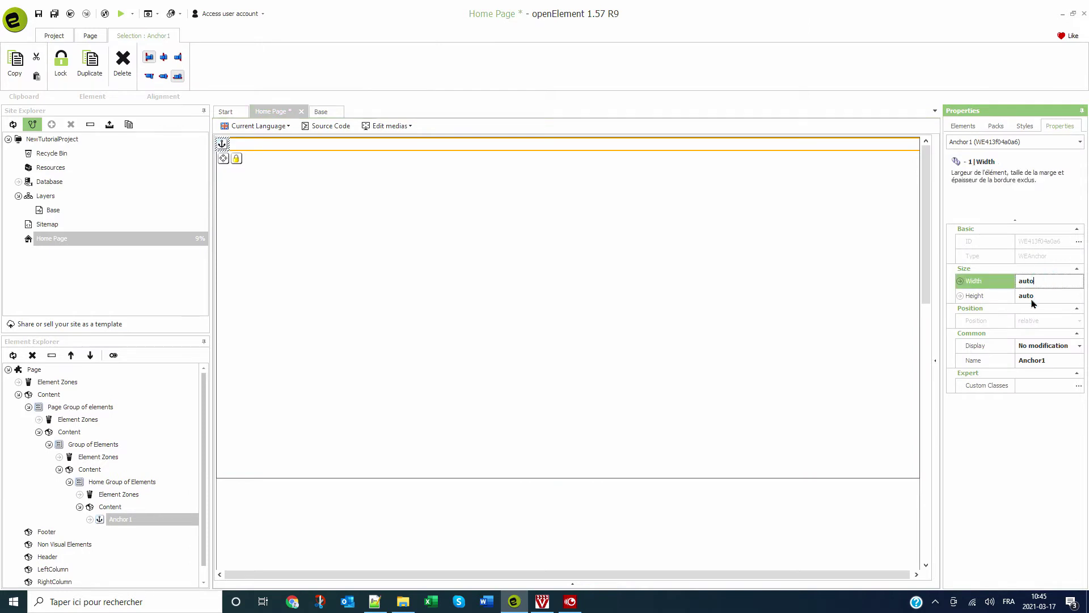
left_click(1047, 296)
type("60px")
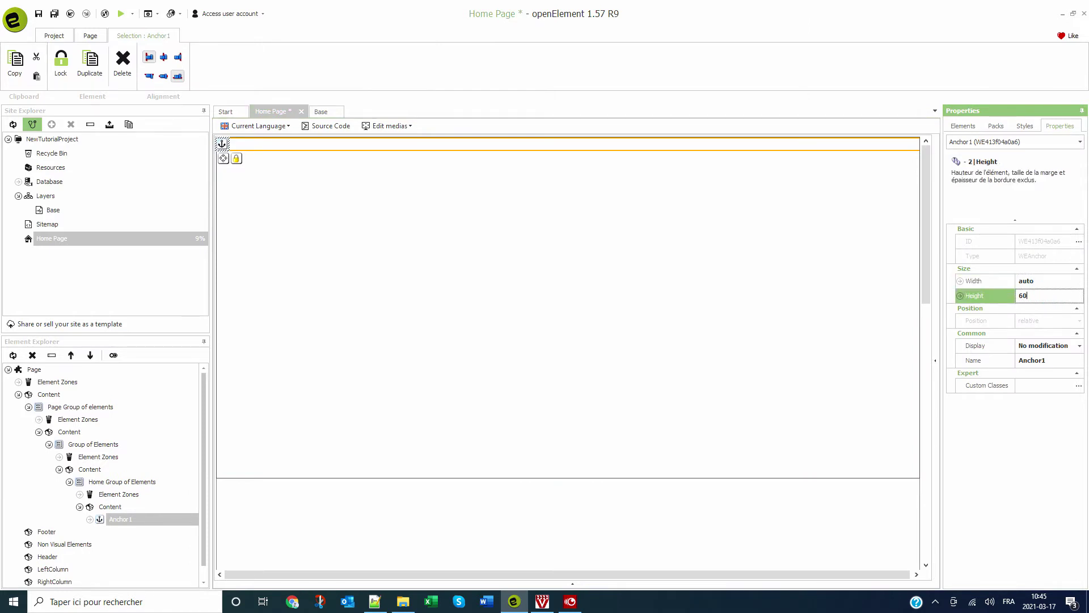
key("Return")
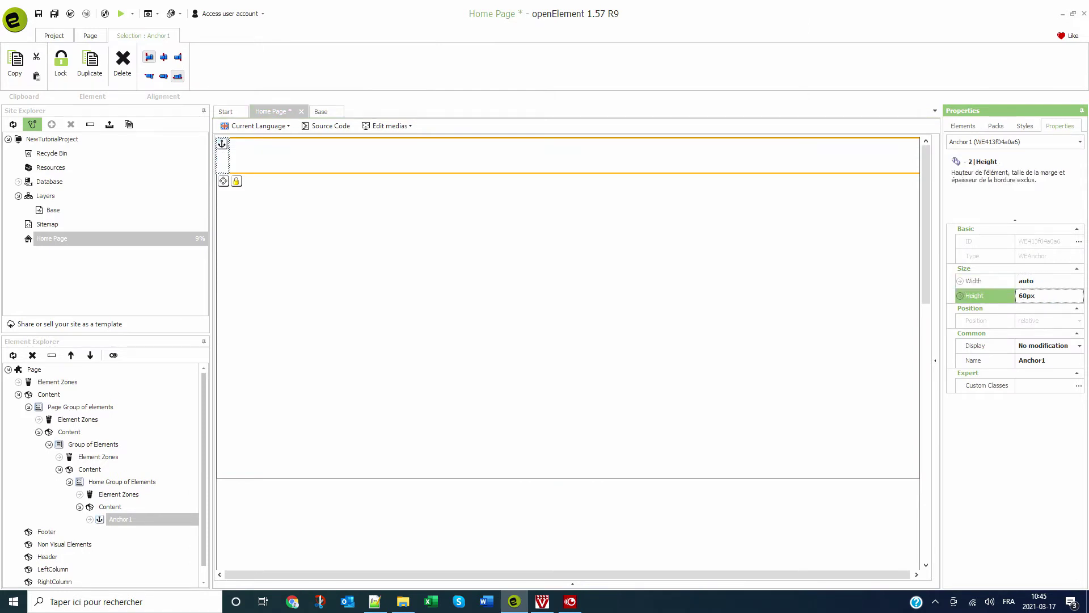
- Duplicate the Home Group of Elements three times, accepting the repeated anchor name for each copy
key("alt+Tab")
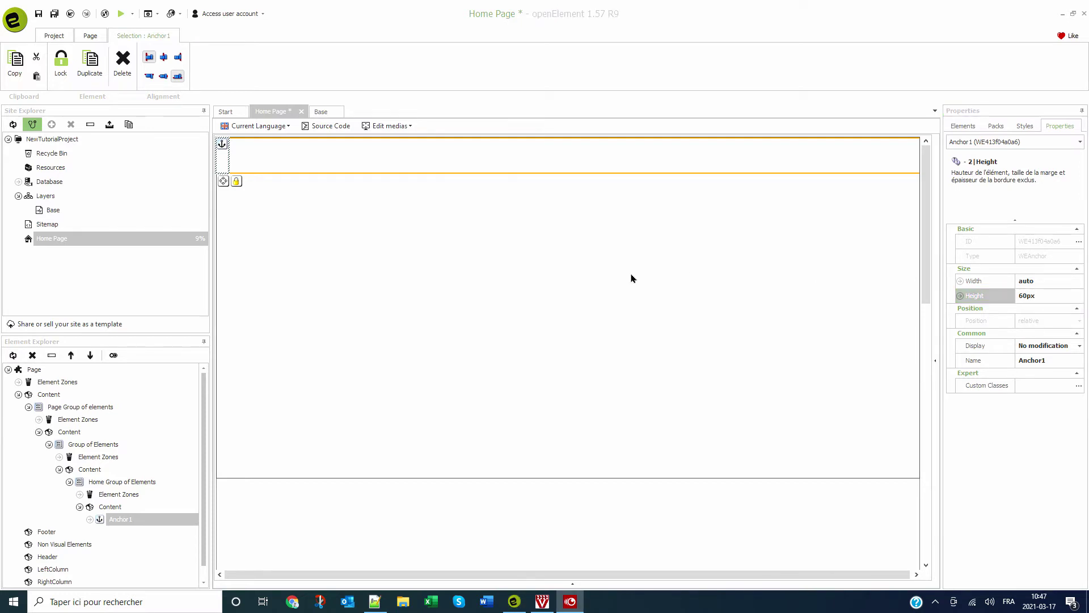
left_click(418, 278)
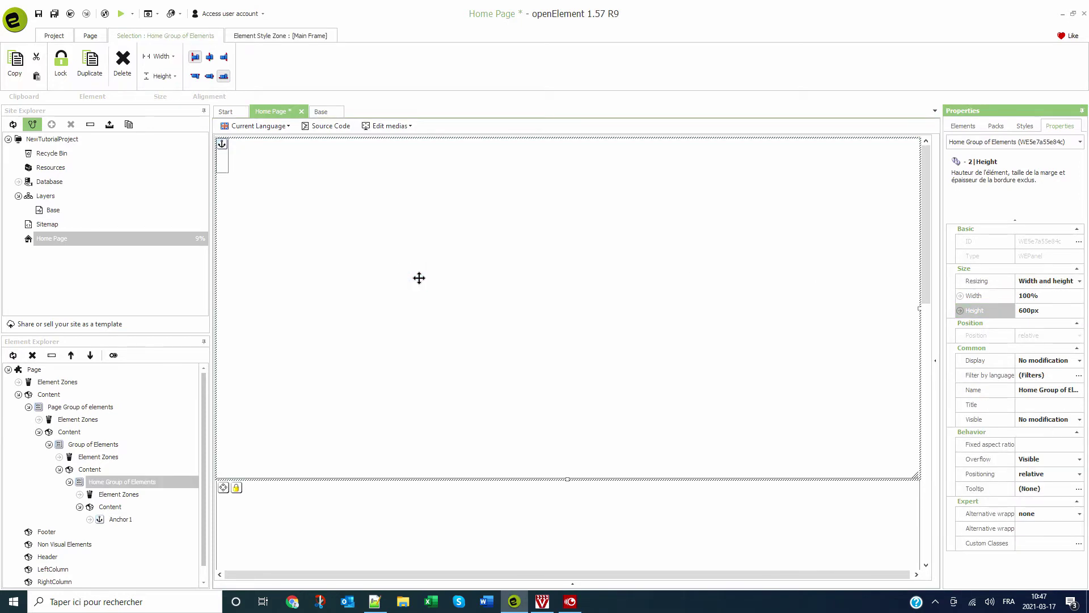
key("ctrl+d")
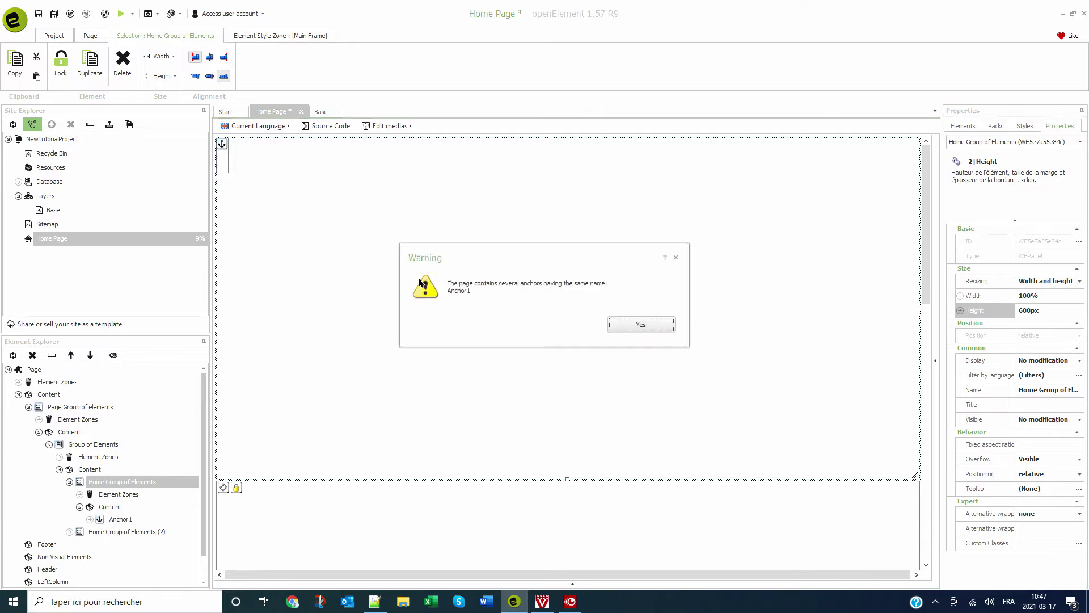
left_click(637, 325)
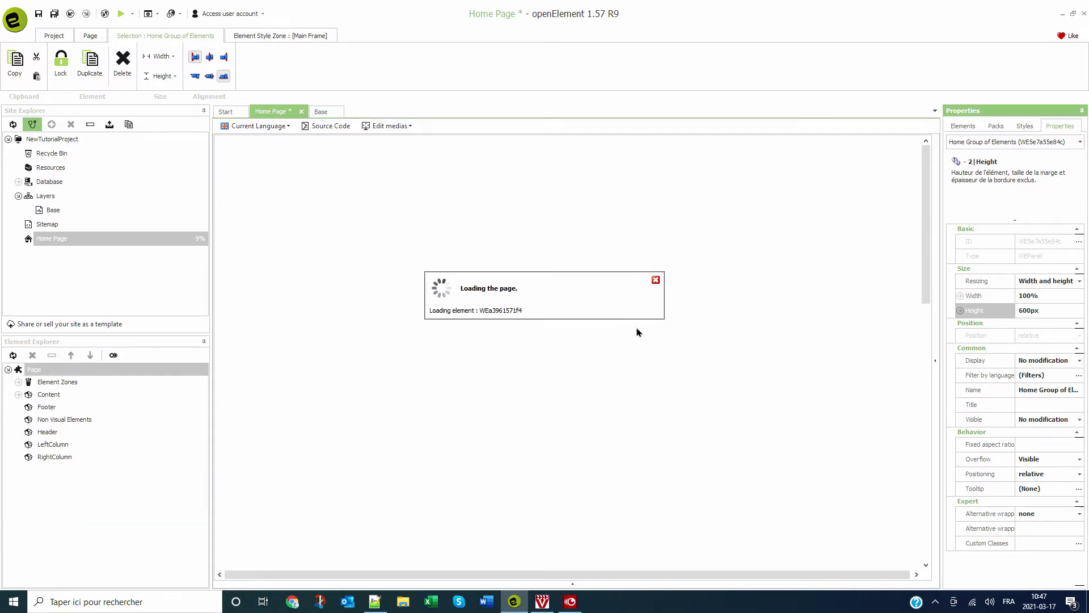
key("ctrl+d")
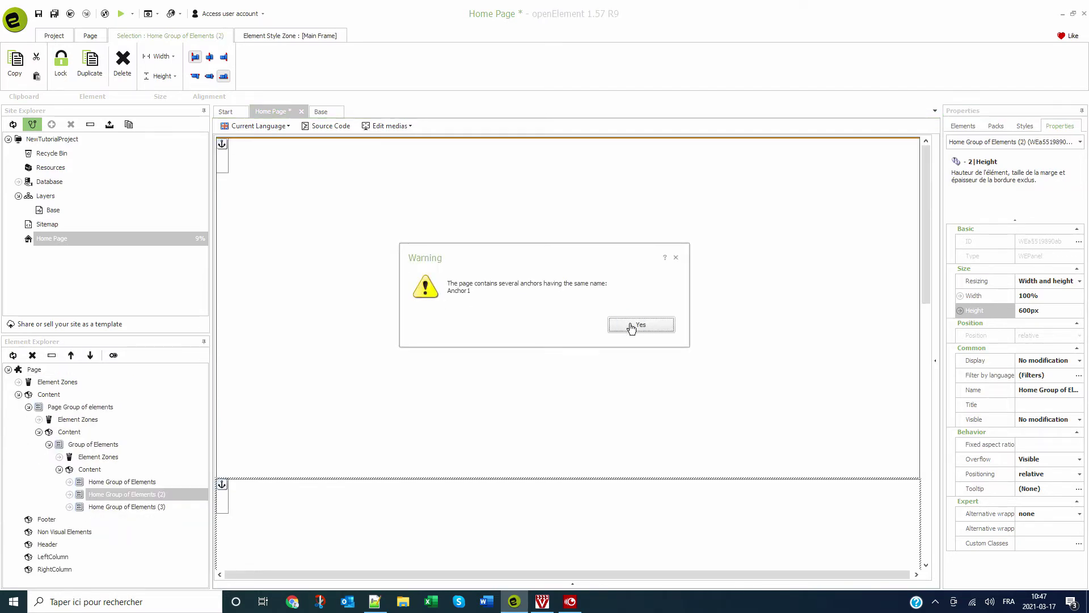
left_click(631, 325)
left_click(631, 327)
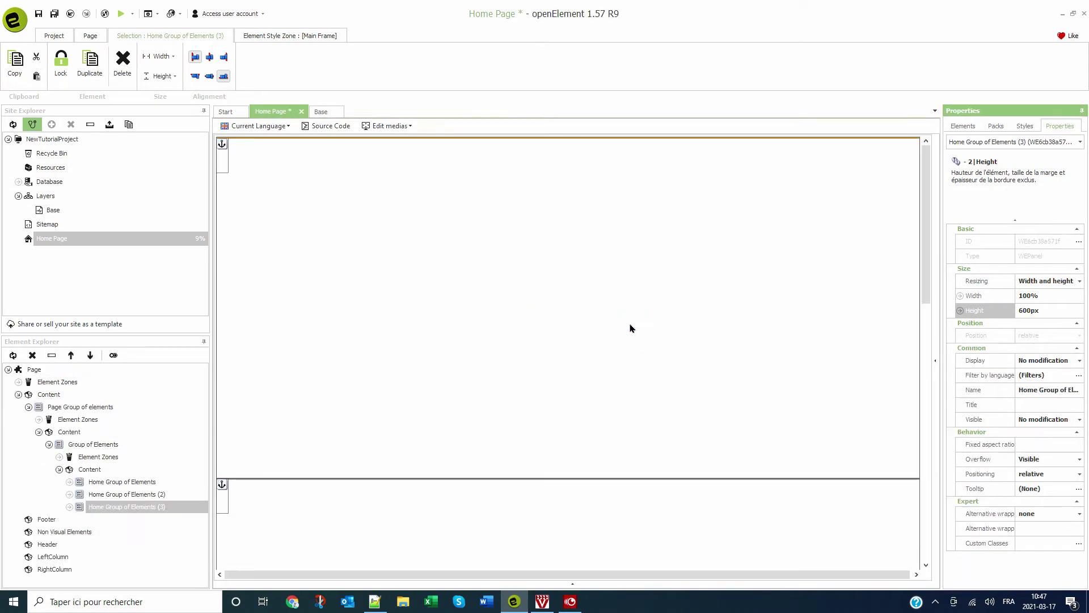
key("ctrl+d")
left_click(628, 329)
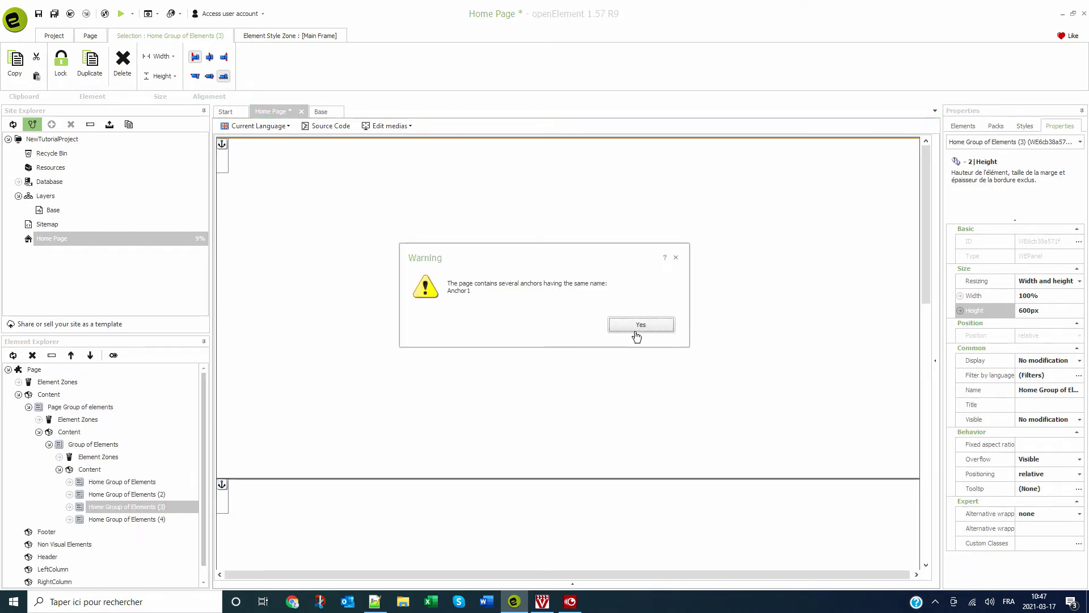
left_click(633, 328)
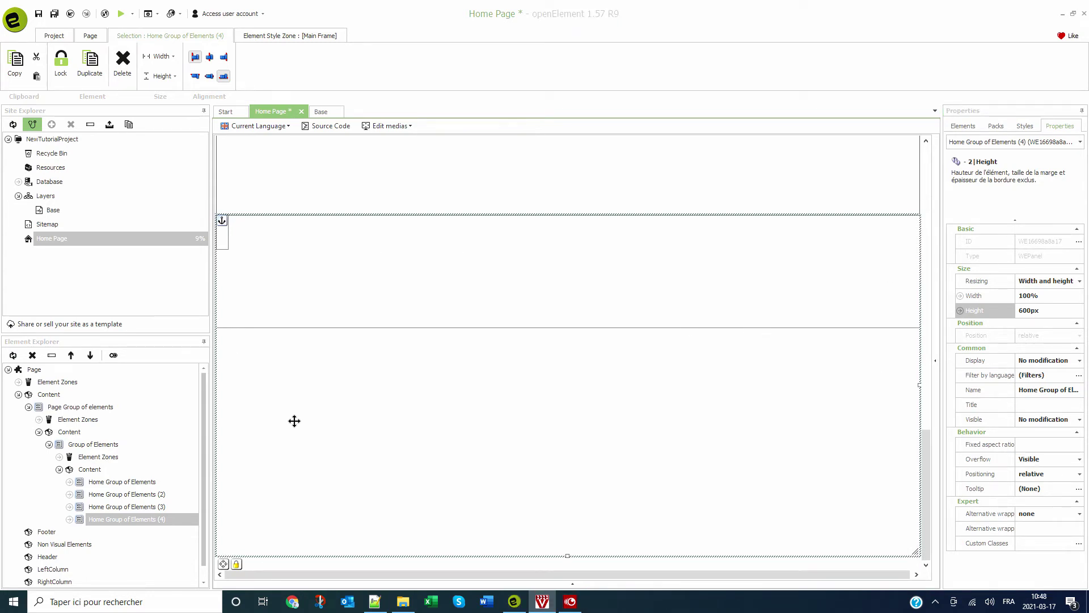
left_click(141, 518)
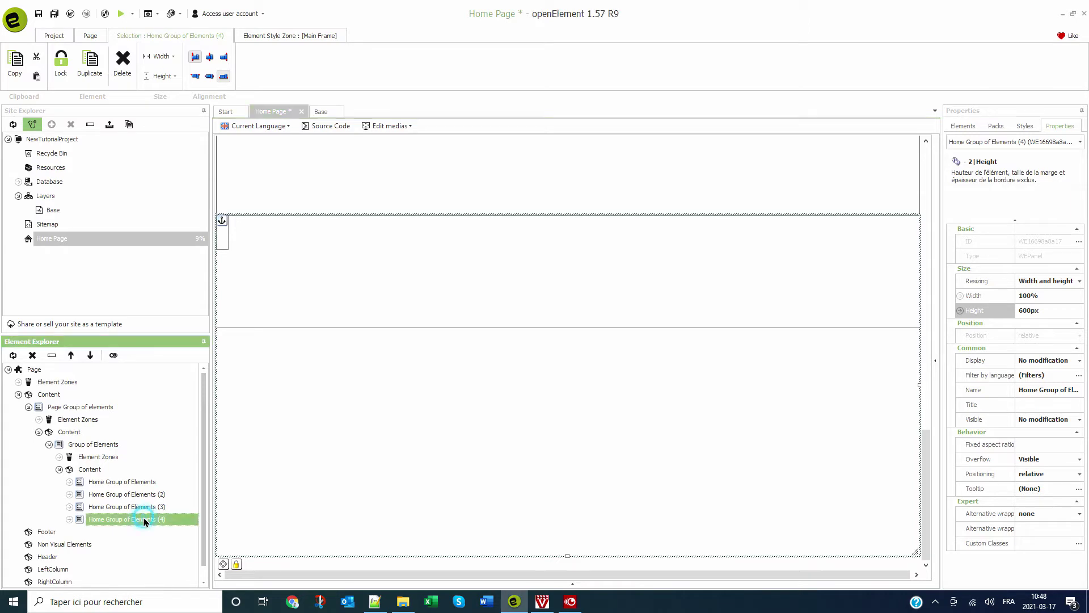
left_click(52, 355)
left_click(103, 507)
left_click(98, 520)
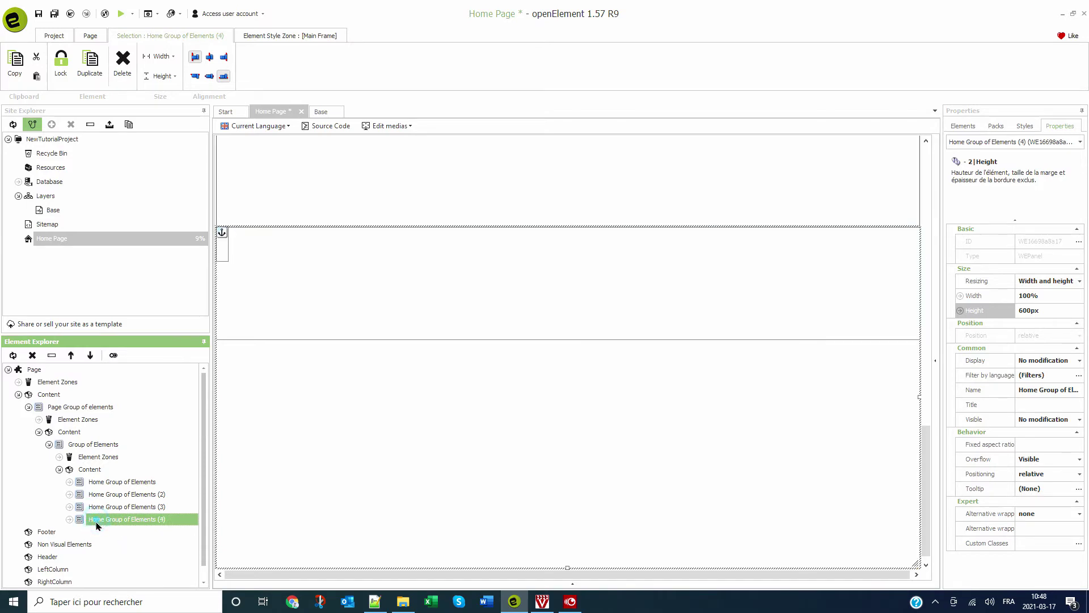
left_click(100, 483)
left_click(99, 484)
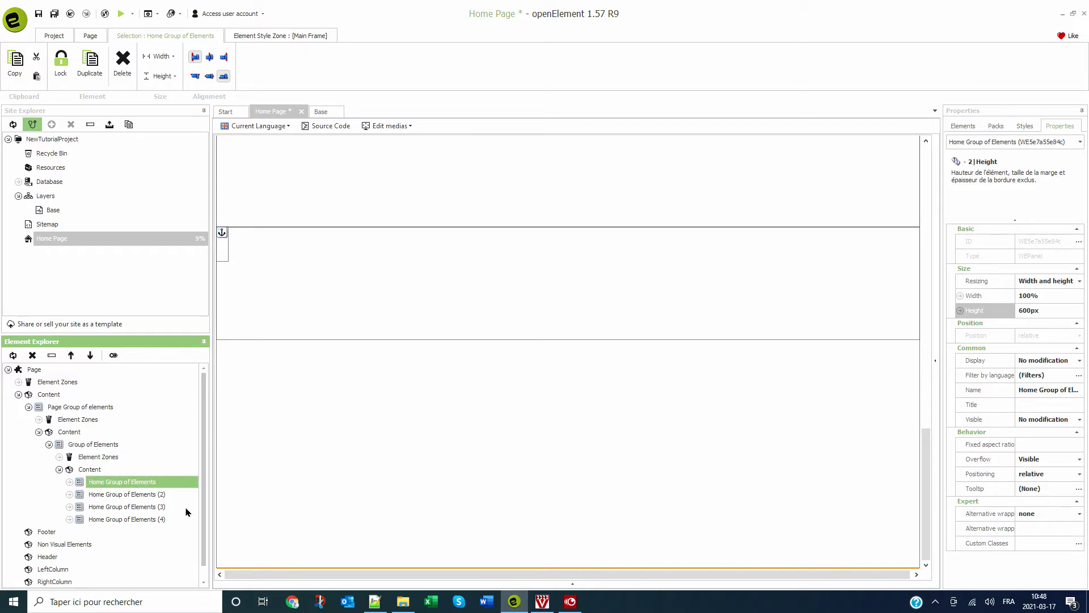
- Rename the first copy of the Home group as "About Group of Elements (2)"
left_click(98, 500)
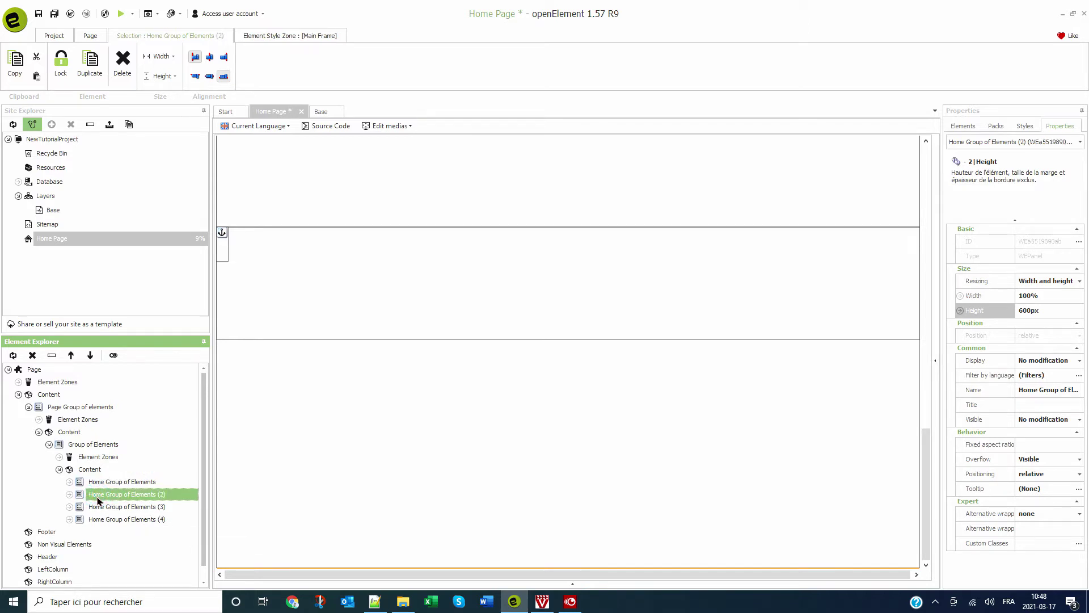
left_click(98, 497)
key("Delete")
key("Delete")
key("Delete")
key("Delete")
key("Delete")
type("About")
key("Return")
- Rename the second copy of the Home group as "Info Group of Elements (3)"
left_click(103, 509)
left_click(102, 509)
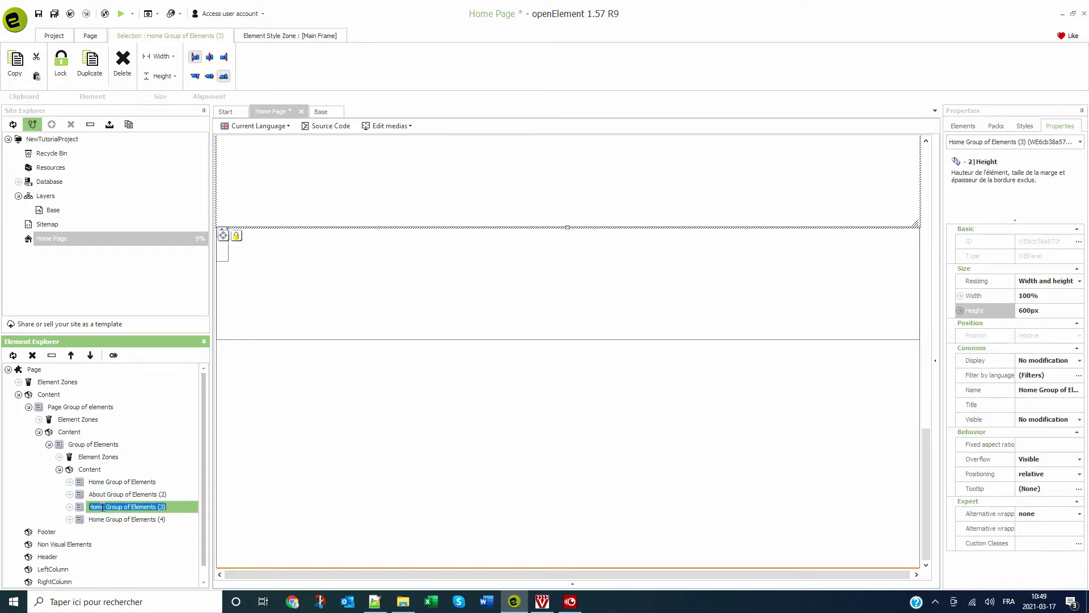
left_click_drag(103, 508, 78, 508)
type("e")
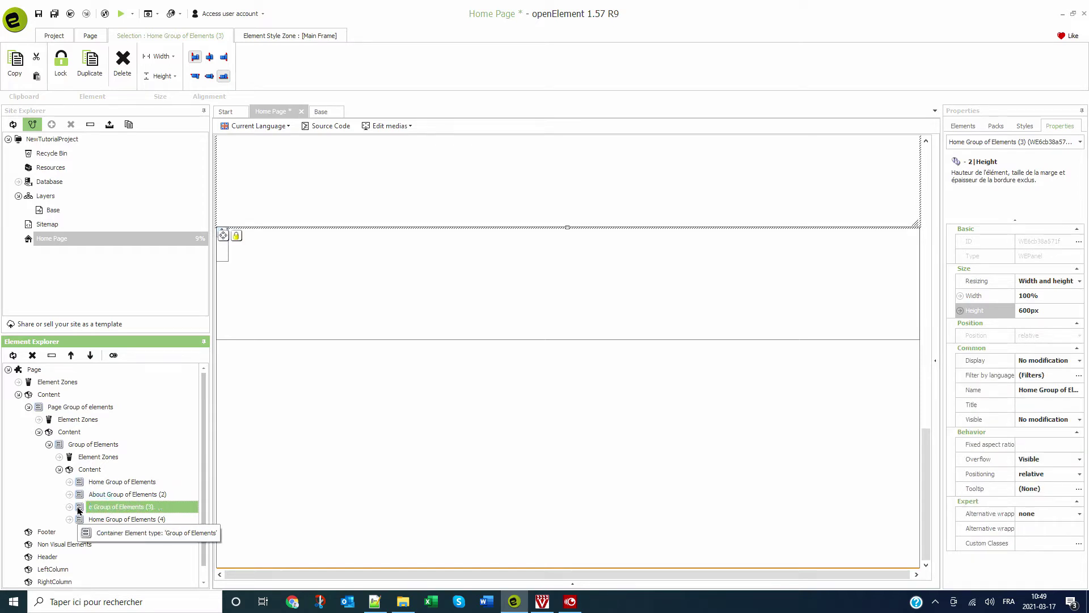
type("Info")
key("Return")
- Rename the last copy of the Home group as "Contact Group of Elements (4)"
left_click(100, 520)
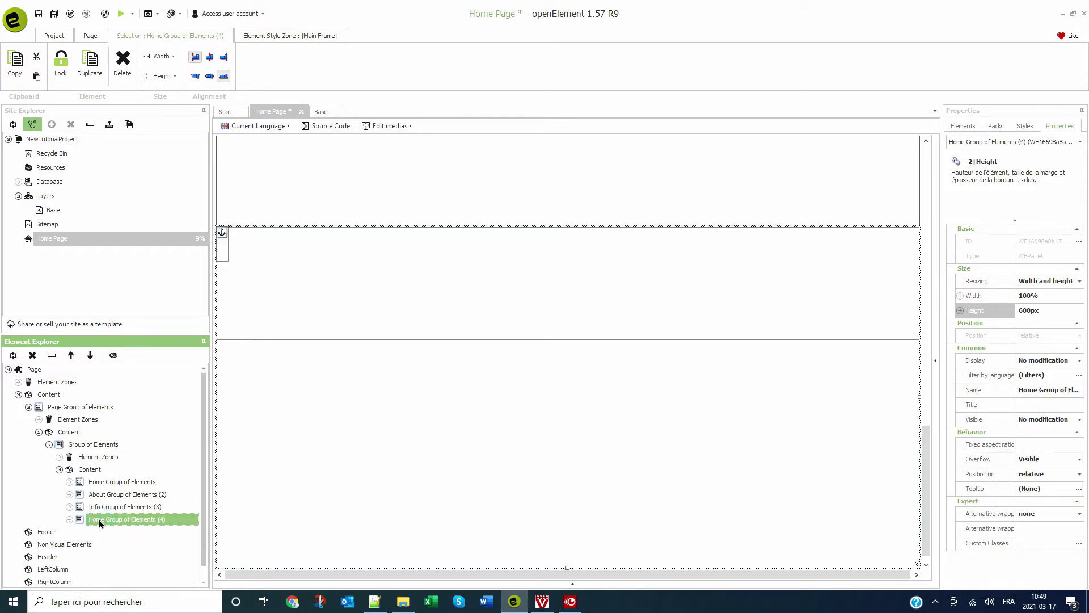
left_click(99, 521)
left_click_drag(106, 519, 68, 516)
type("Contact Group")
left_click(270, 512)
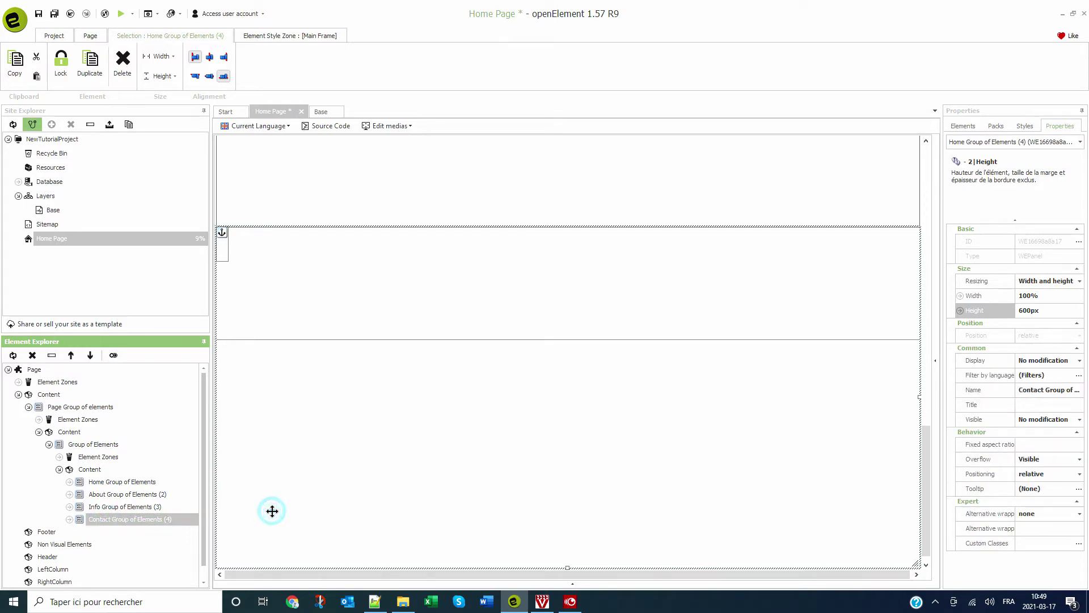
- Rename the anchor inside the Home Group of Elements as "Home"
left_click(68, 483)
left_click(79, 469)
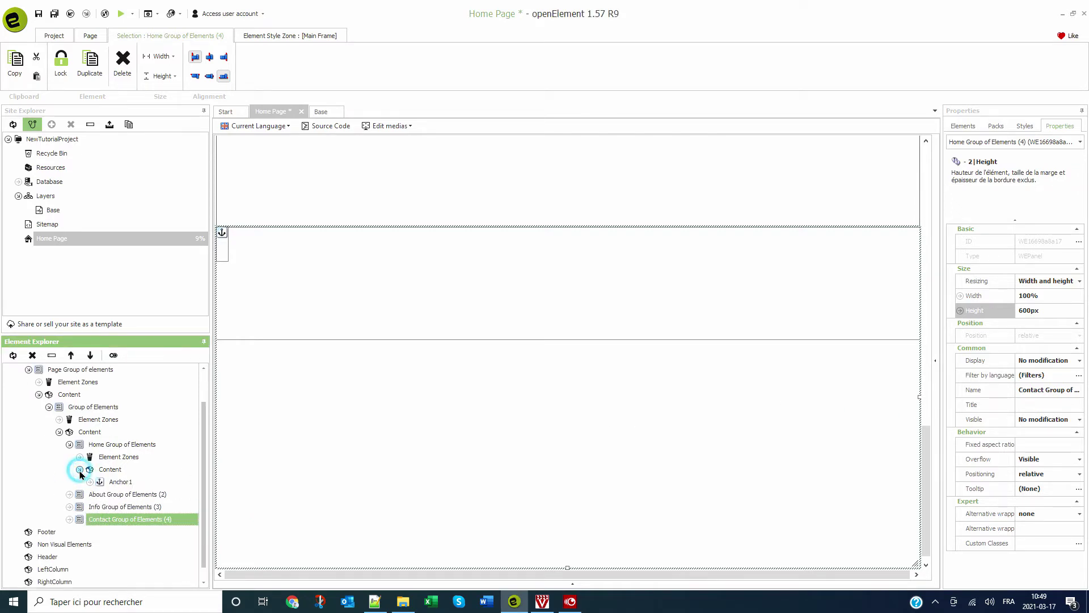
left_click(89, 481)
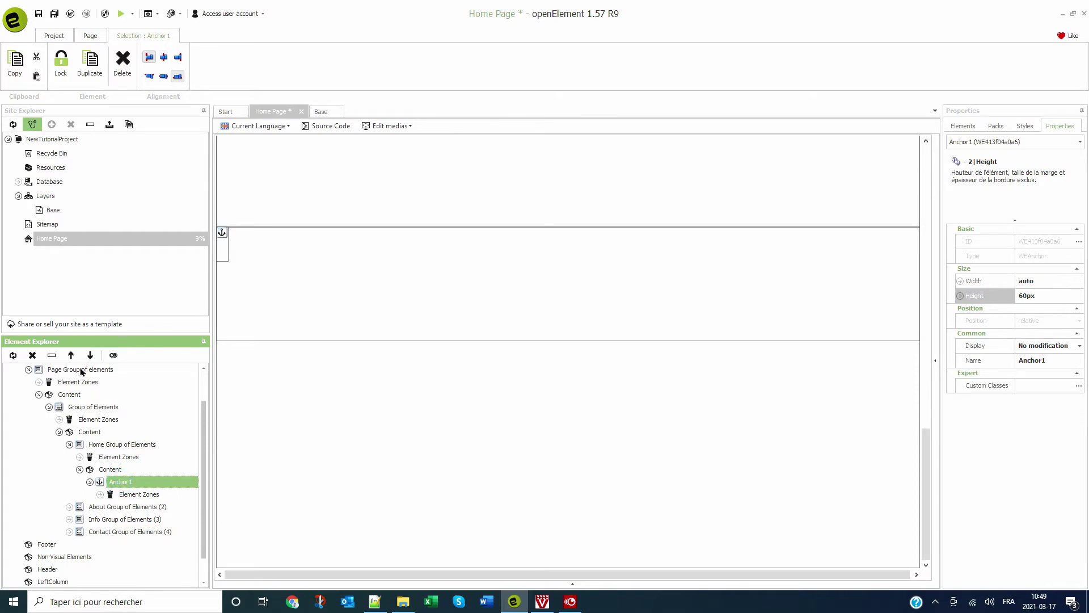
left_click(49, 351)
type("Home")
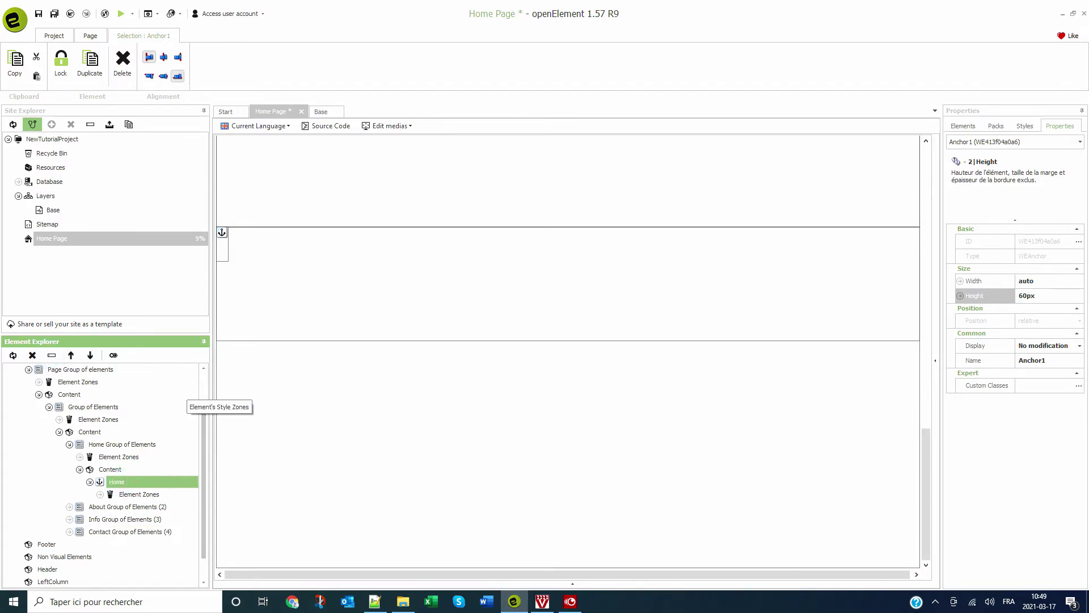
- Rename the anchor inside the About Group of Elements as "About"
left_click(70, 507)
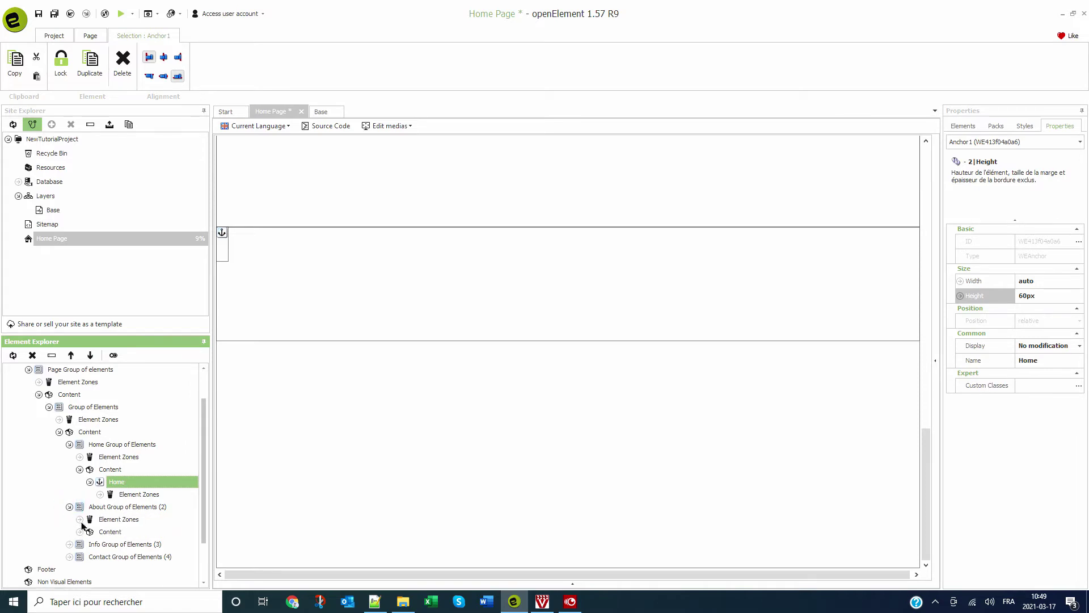
left_click(81, 532)
left_click(103, 545)
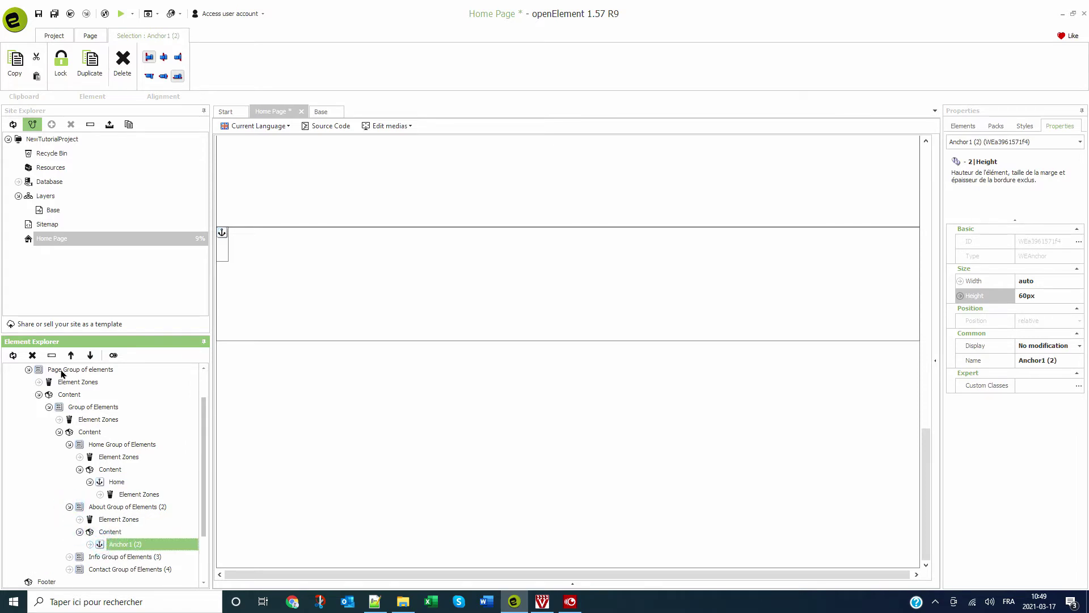
left_click(51, 354)
type("About")
- Rename the anchor inside the Info Group of Elements as "Info"
left_click(70, 556)
scroll(85, 550, "down", 3)
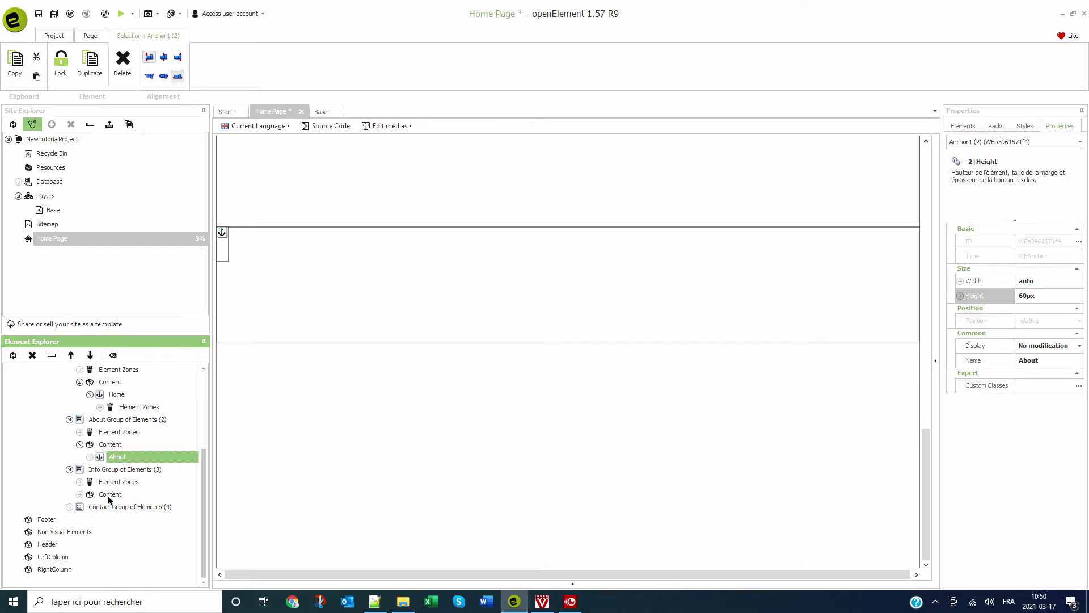
left_click(109, 496)
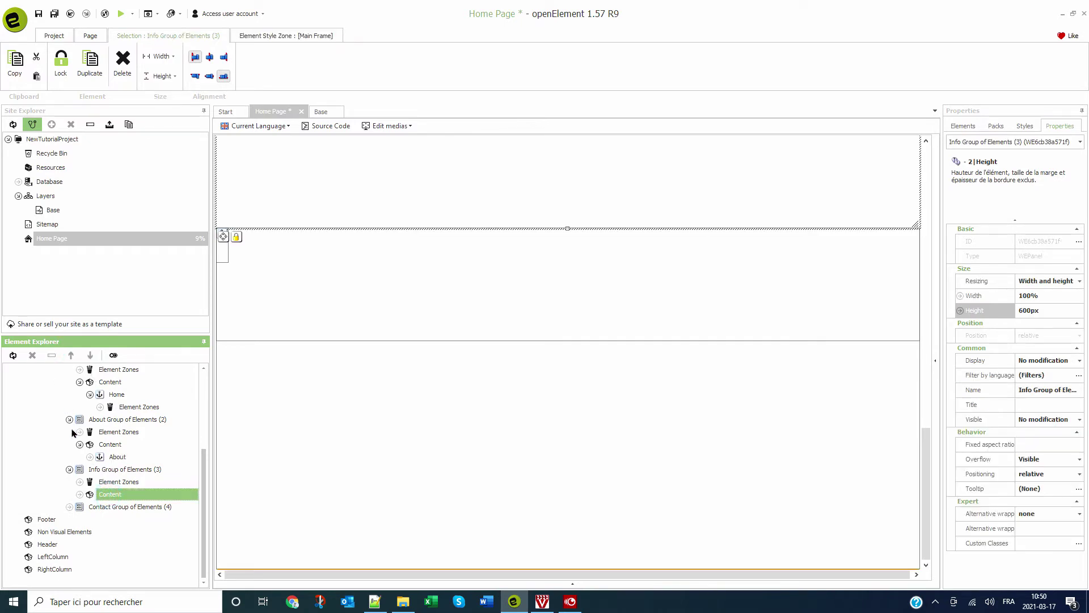
left_click(80, 494)
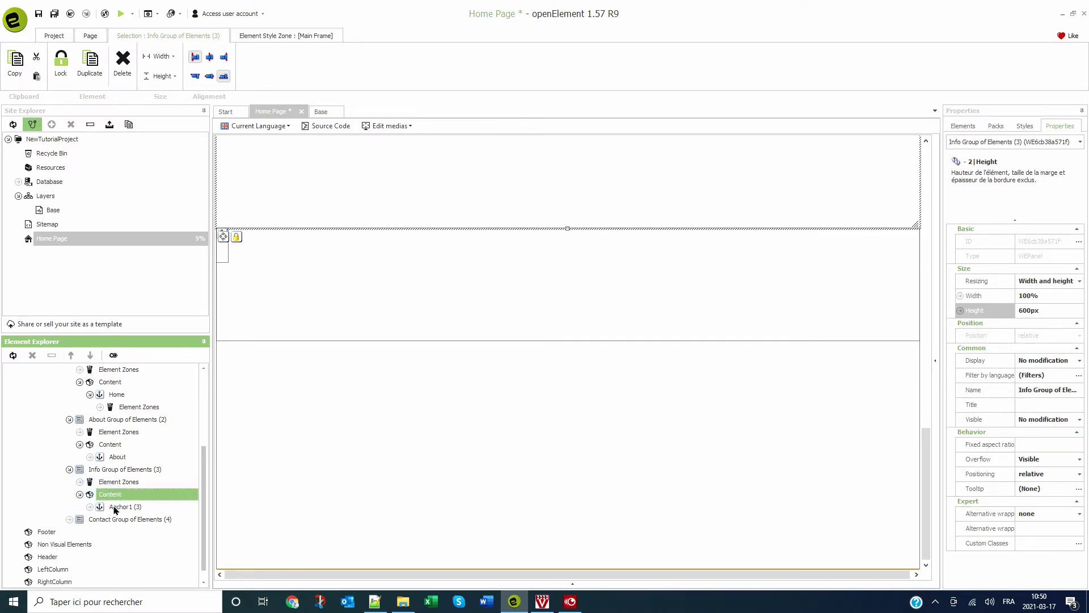
left_click(114, 507)
left_click(174, 506)
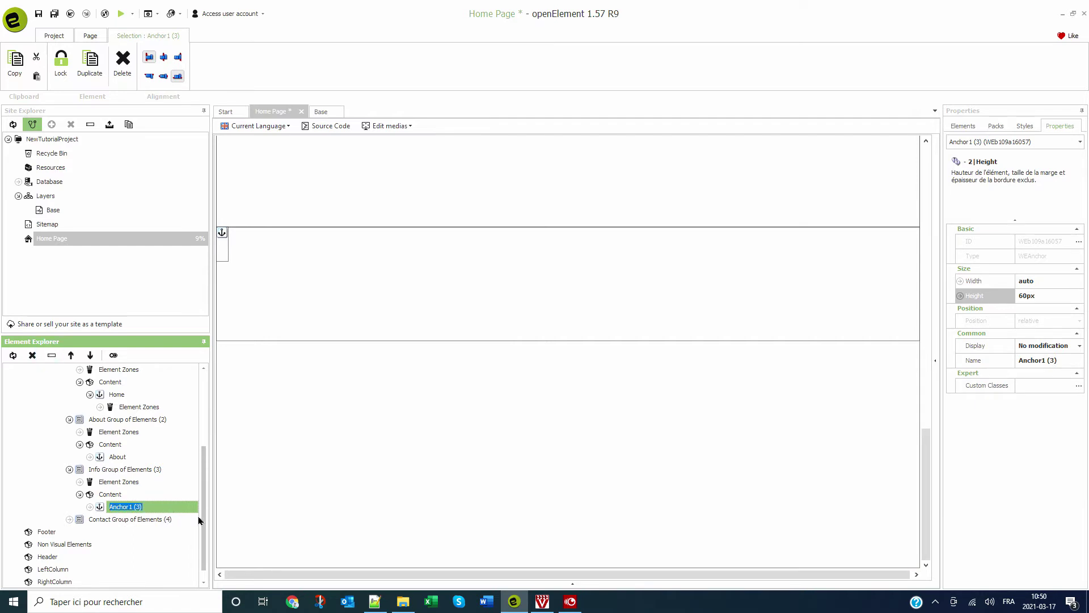
type("Info")
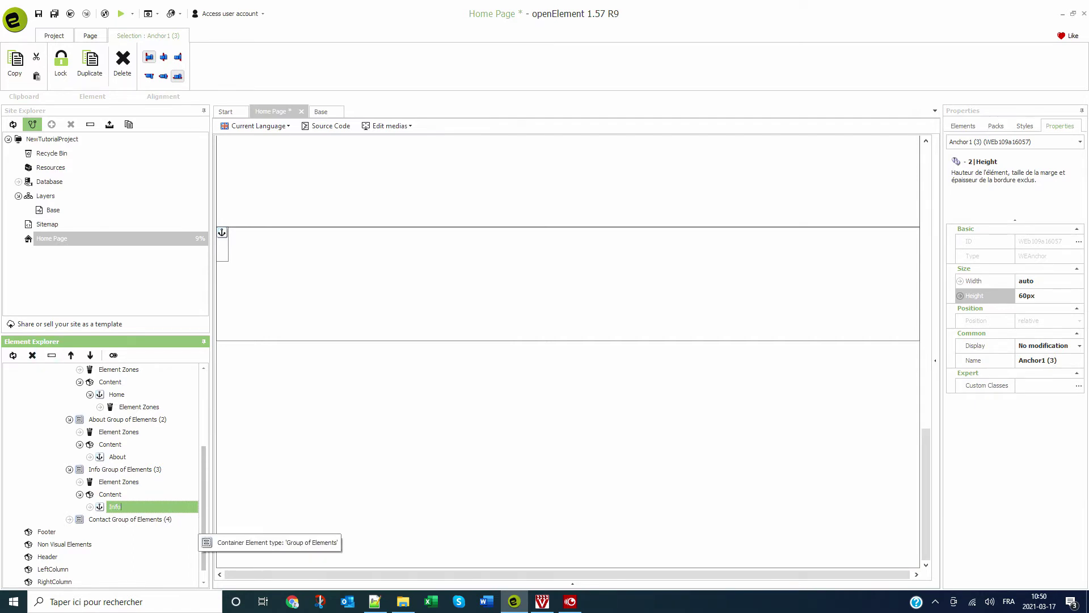
key("Return")
- Rename the anchor inside the Contact Group of Elements as "Contact"
left_click(85, 519)
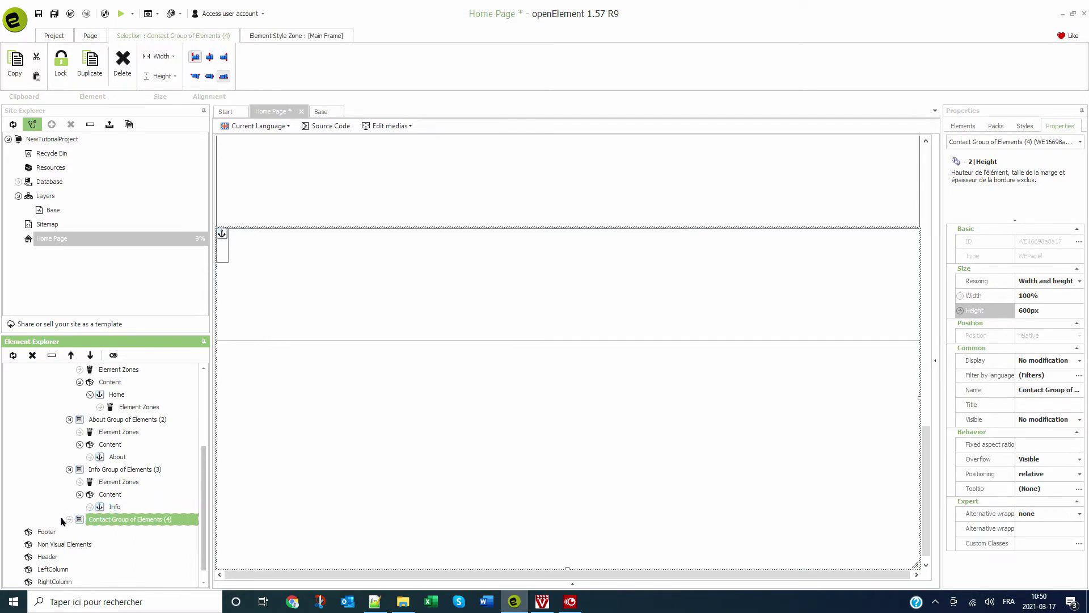
left_click(69, 519)
left_click(79, 544)
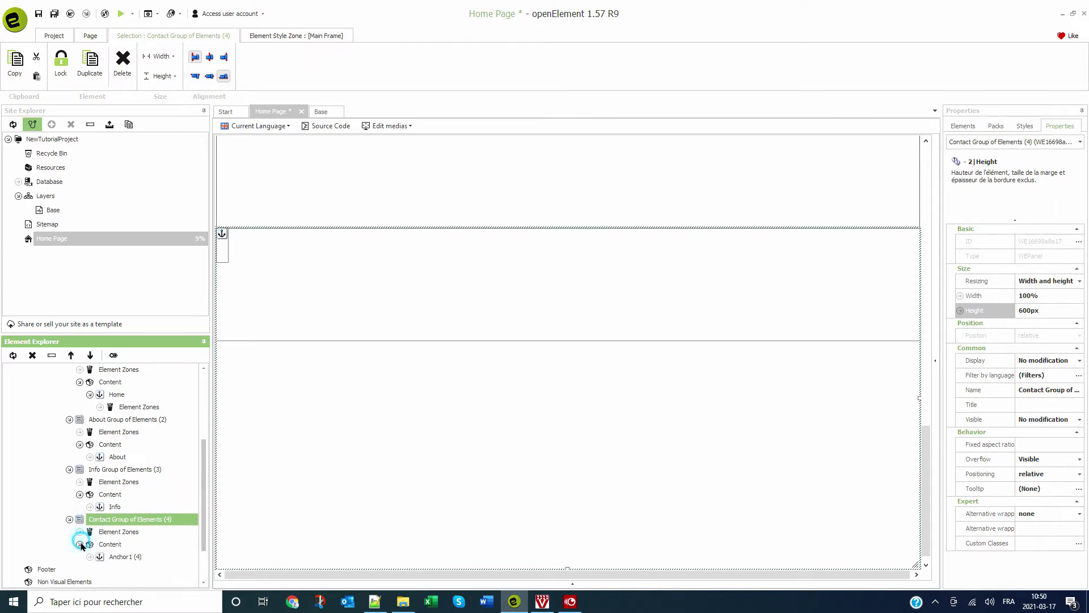
left_click(116, 556)
left_click(53, 355)
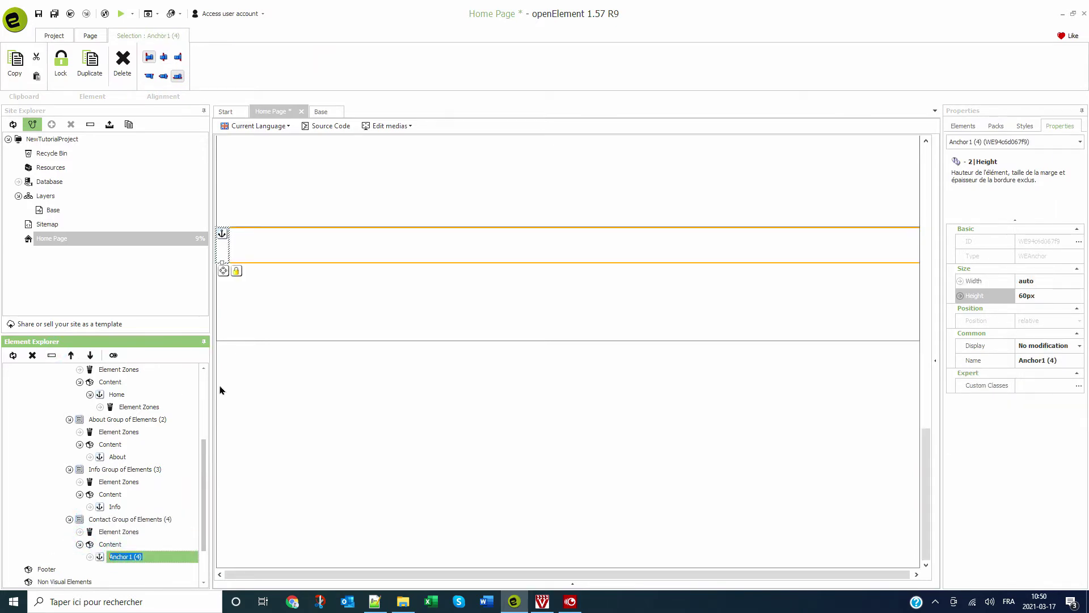
type("Contact")
key("Return")
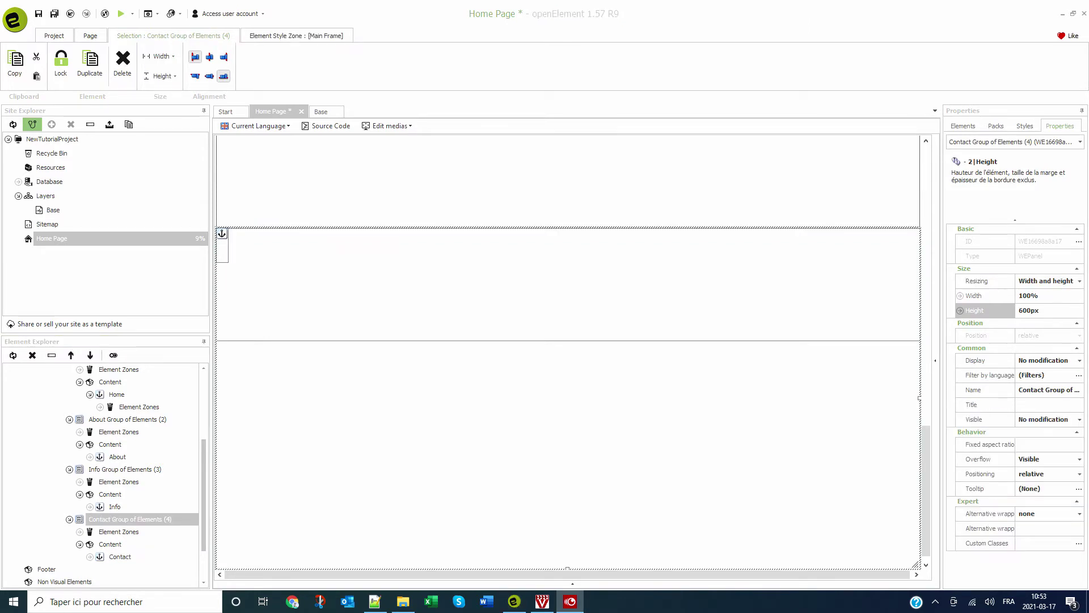
- Set the owl photo as the background image of the Home Group of Elements
scroll(415, 318, "up", 3)
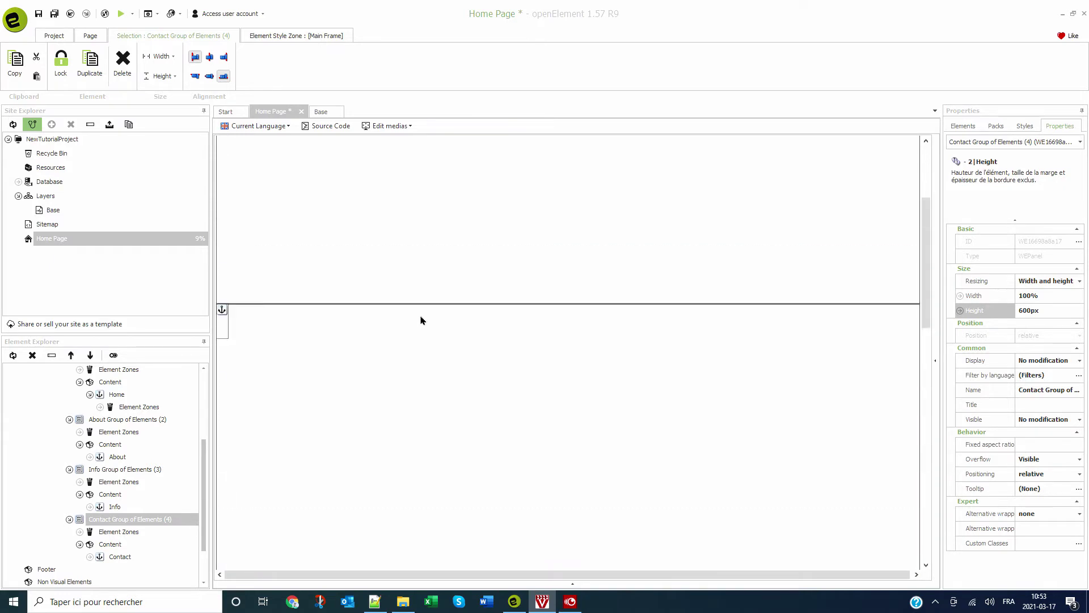
left_click(363, 275)
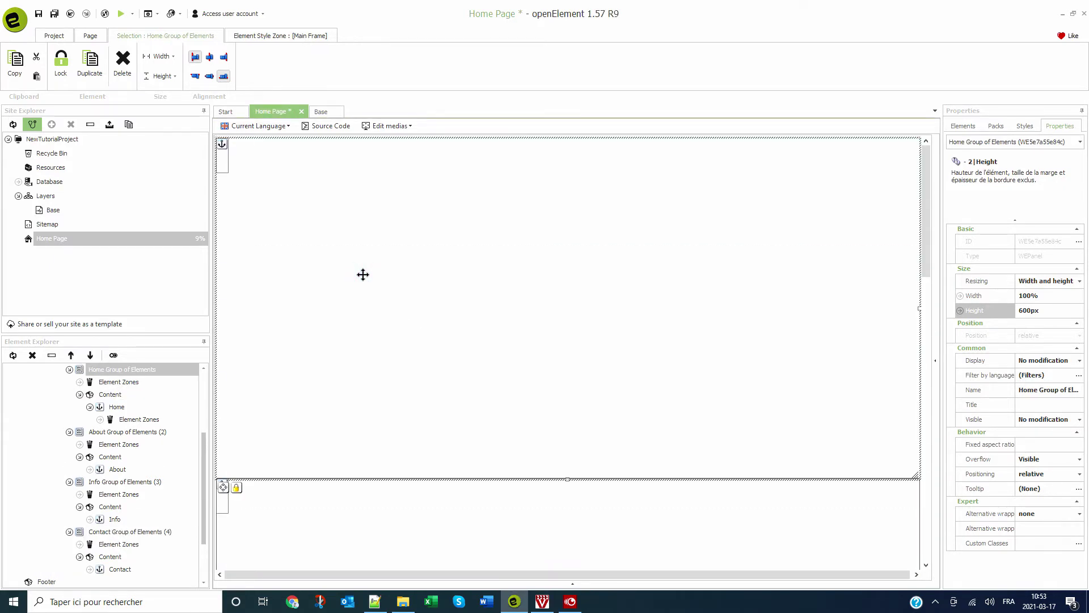
left_click(238, 37)
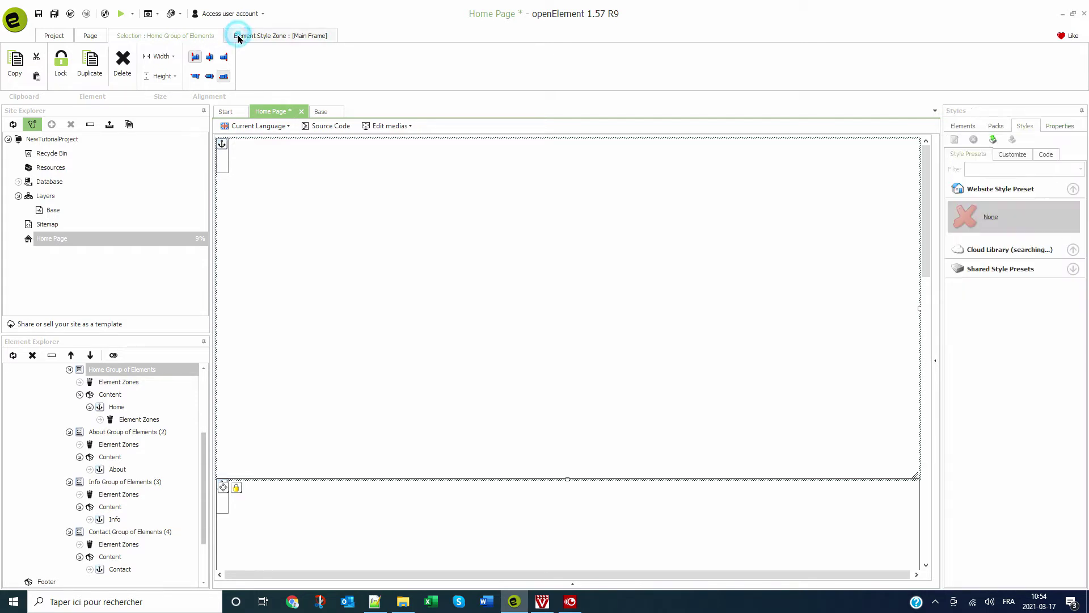
left_click(1024, 128)
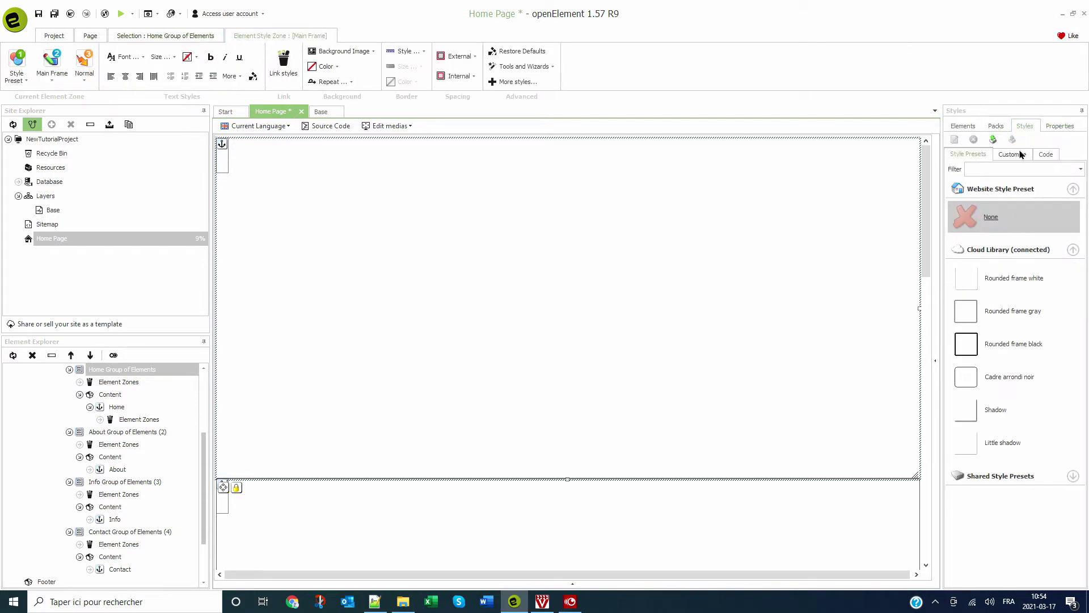
left_click(1021, 154)
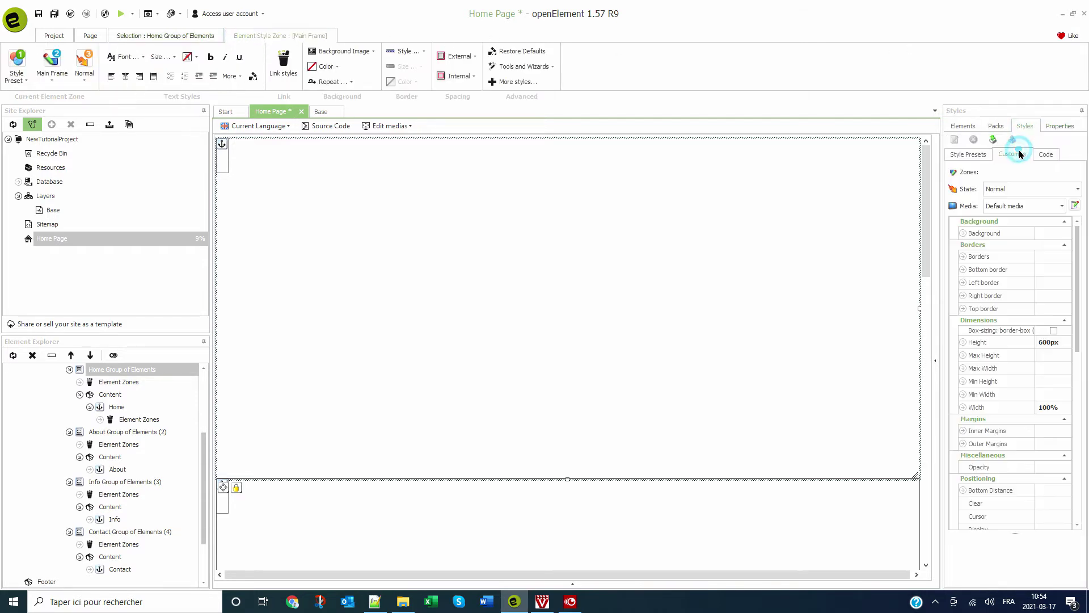
left_click(963, 233)
left_click(1045, 261)
left_click(1066, 260)
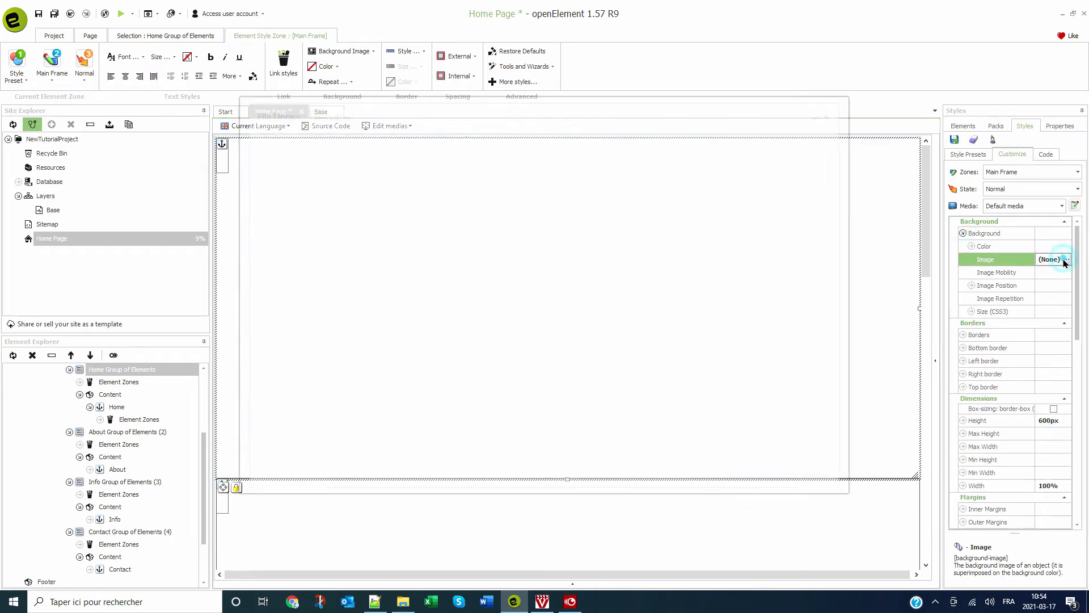
double_click(318, 221)
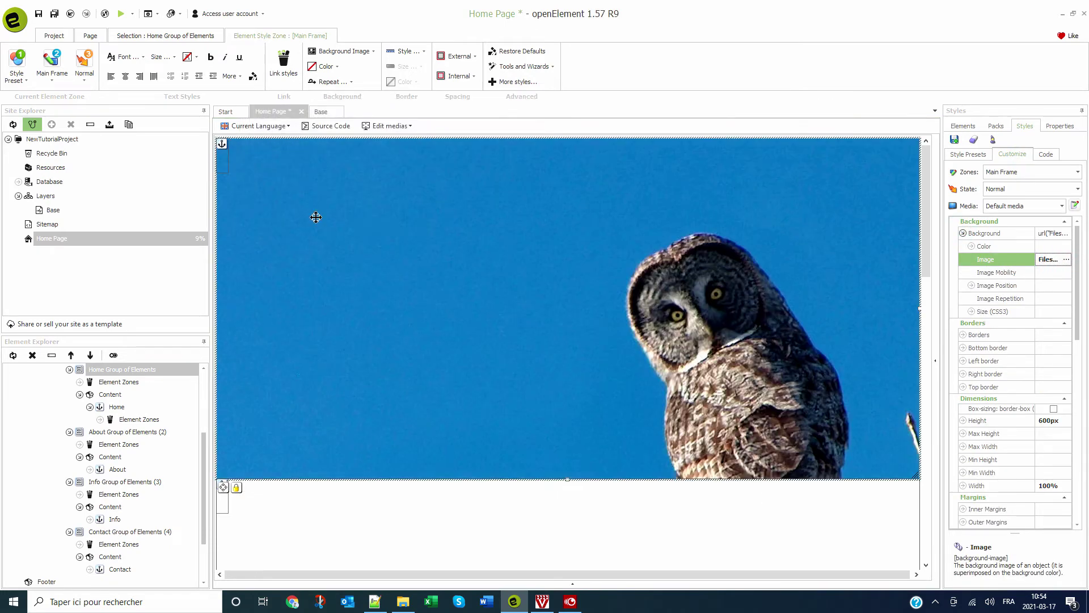
- Set the predefined position of the Home group's background image to Center Center
left_click(971, 286)
left_click(1040, 338)
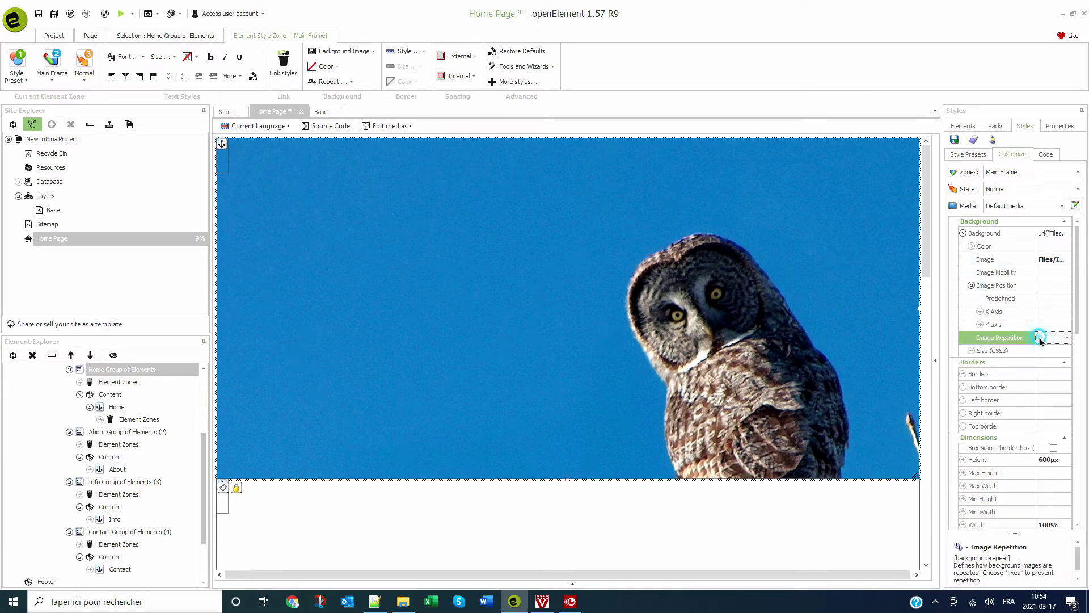
left_click(1053, 298)
left_click(1066, 299)
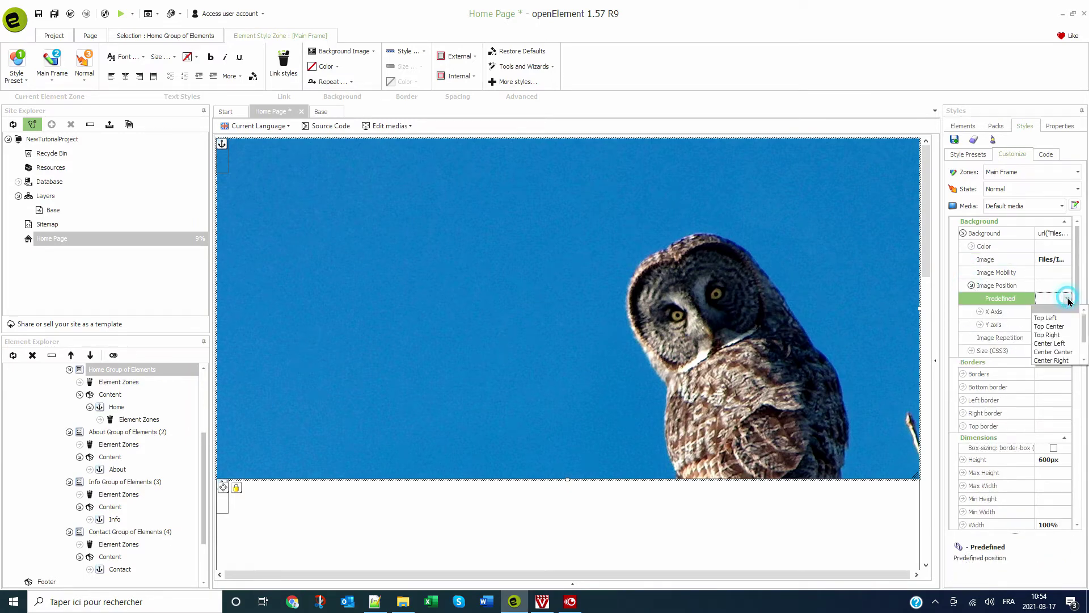
scroll(1053, 348, "down", 2)
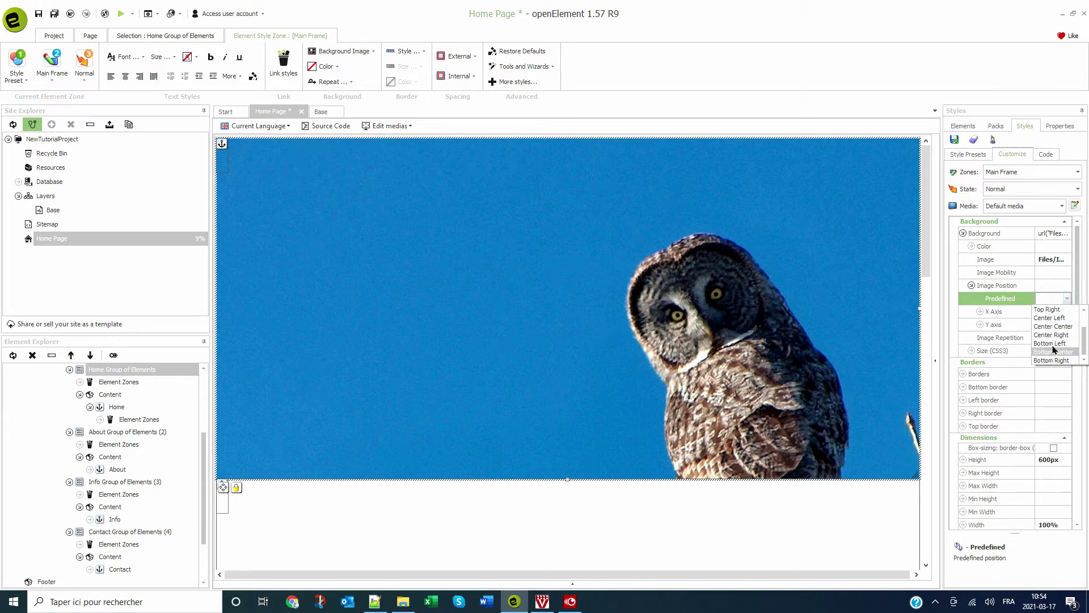
scroll(1060, 343, "up", 3)
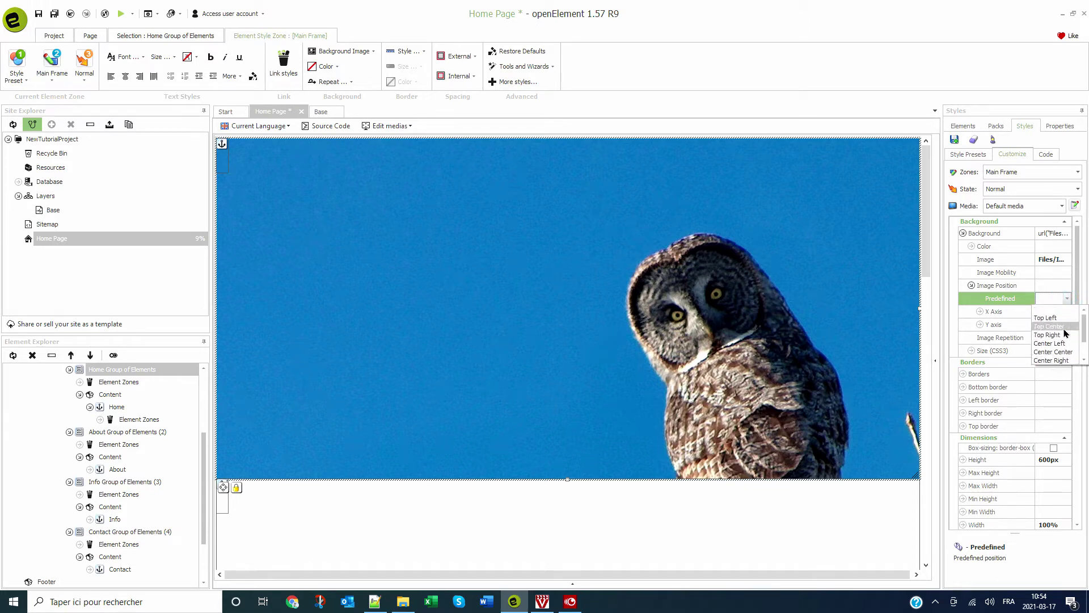
scroll(1065, 334, "down", 2)
left_click(1055, 326)
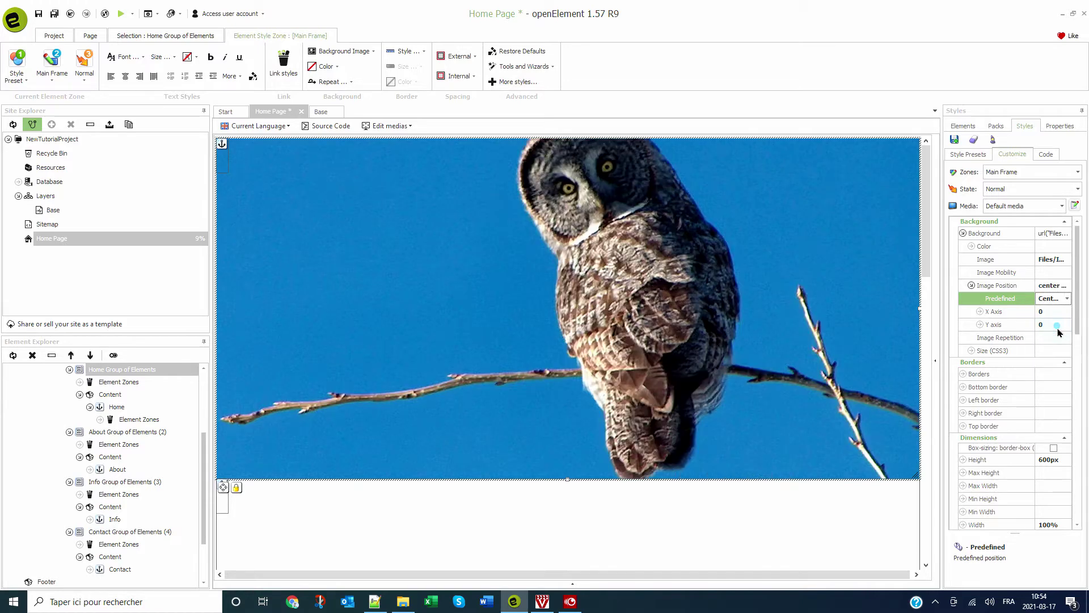
- Set the Home group's background image repetition to Fixed and its predefined CSS3 size to cover
left_click(1047, 338)
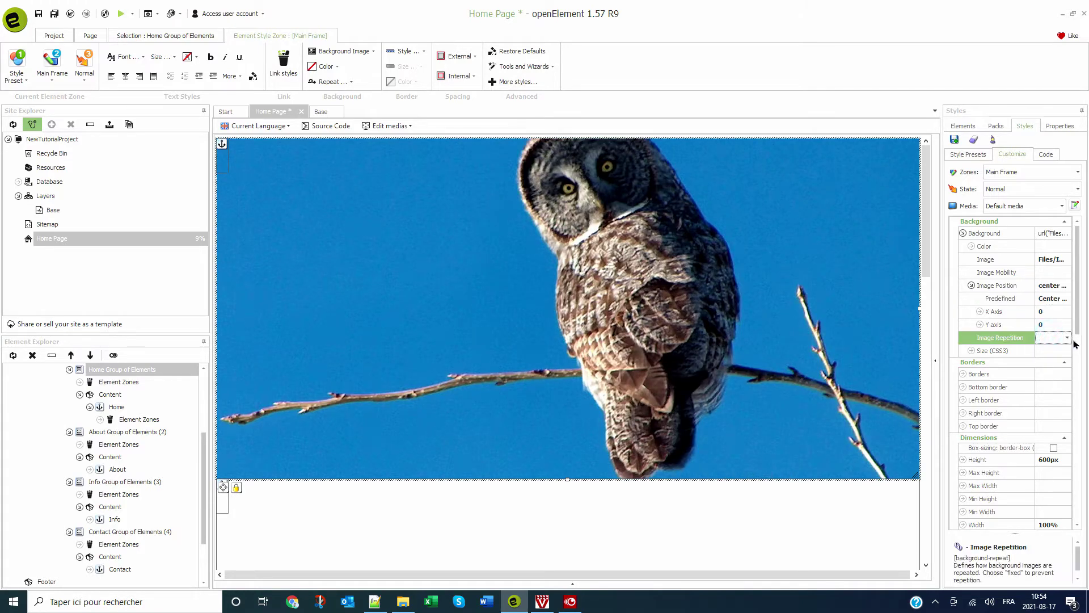
left_click(1069, 339)
left_click(1048, 366)
left_click(1046, 350)
left_click(971, 351)
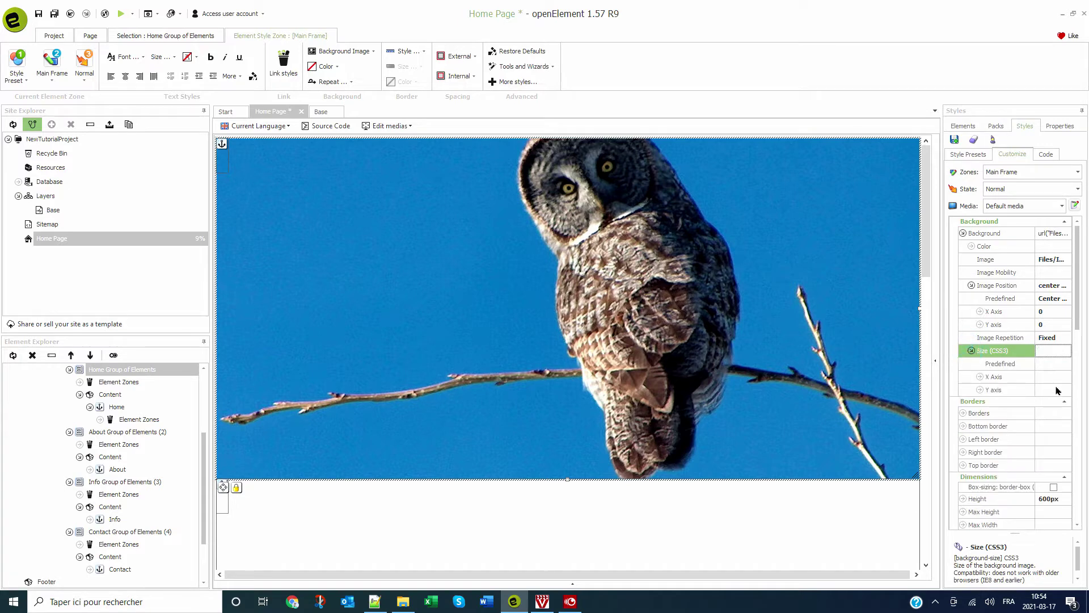
left_click(1052, 364)
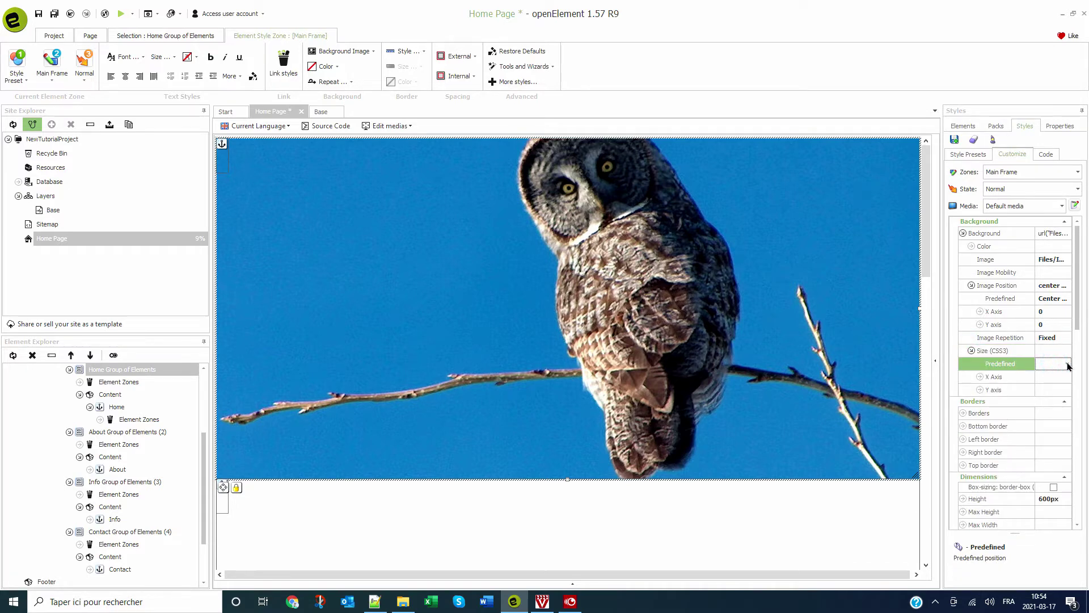
left_click(1066, 364)
left_click(1047, 383)
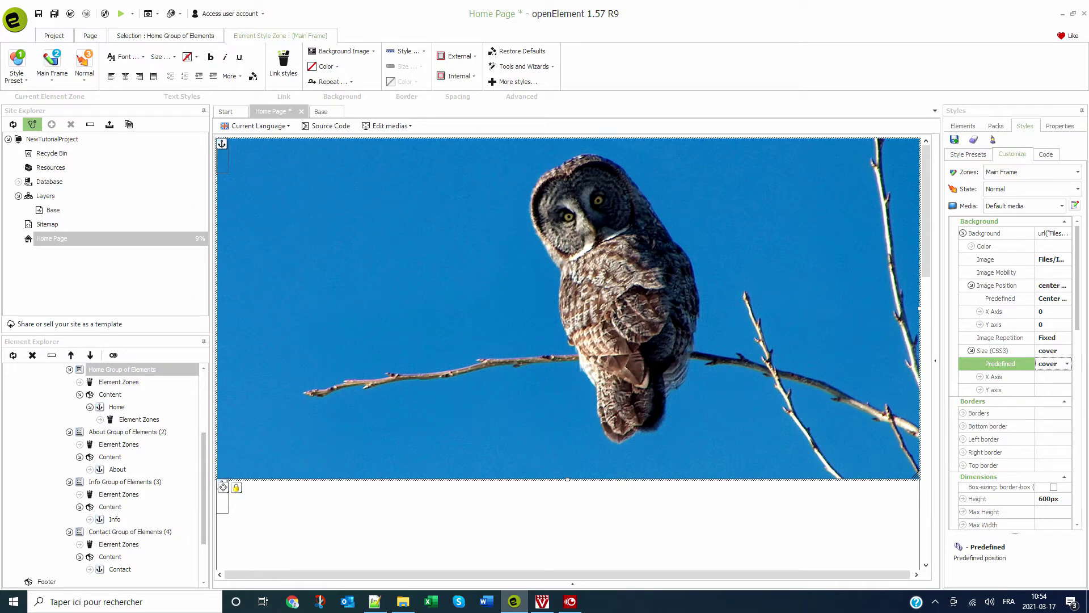
key("F10")
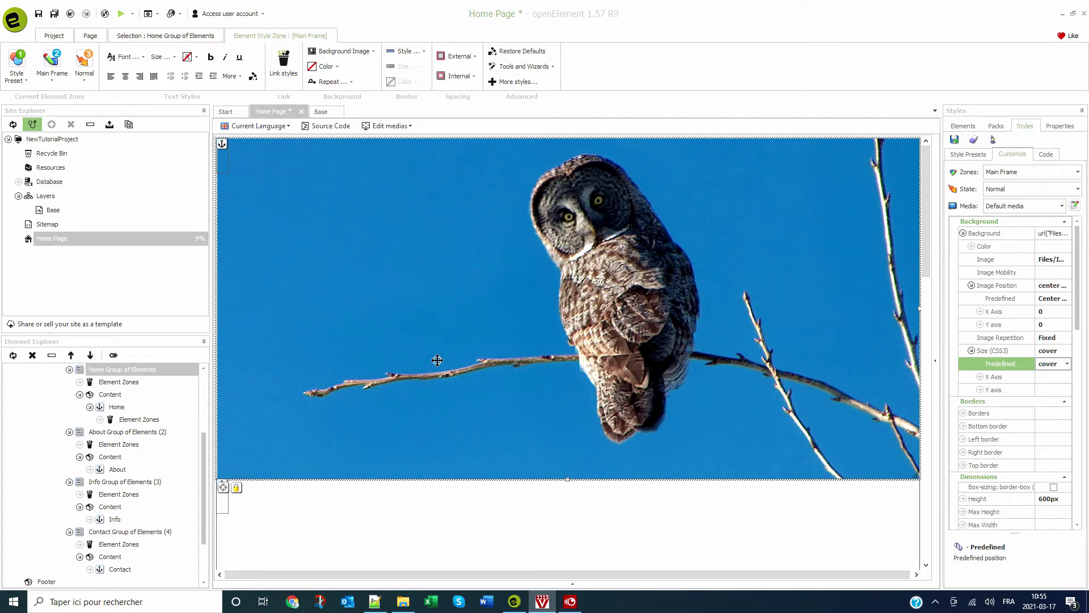
- Add a new Group of Elements inside the Home group and move it onto its own line below the Home anchor
left_click(963, 126)
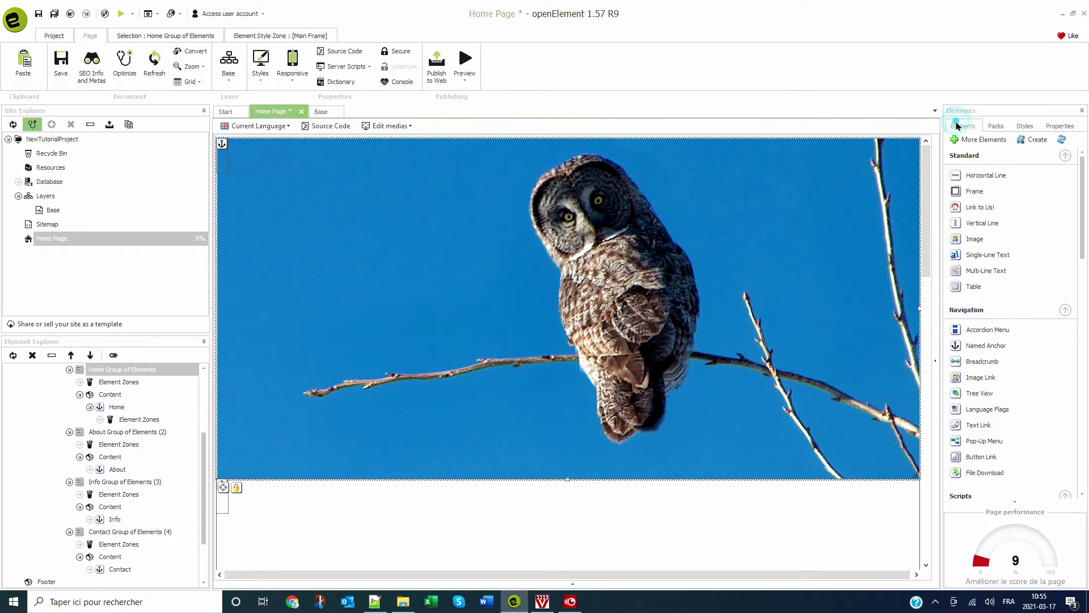
scroll(975, 259, "down", 5)
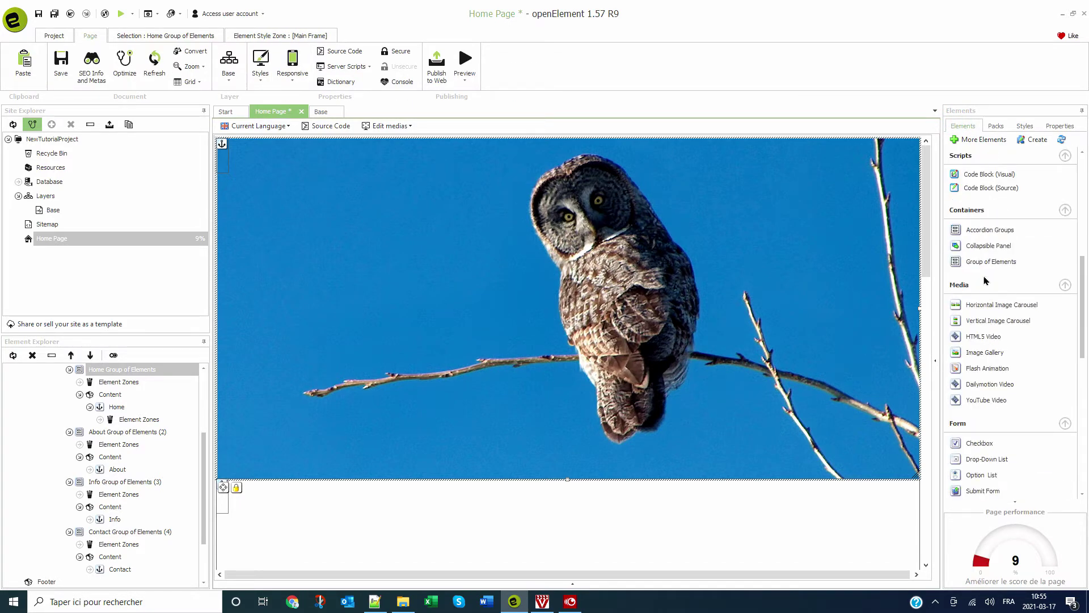
left_click_drag(982, 267, 234, 150)
left_click(245, 186)
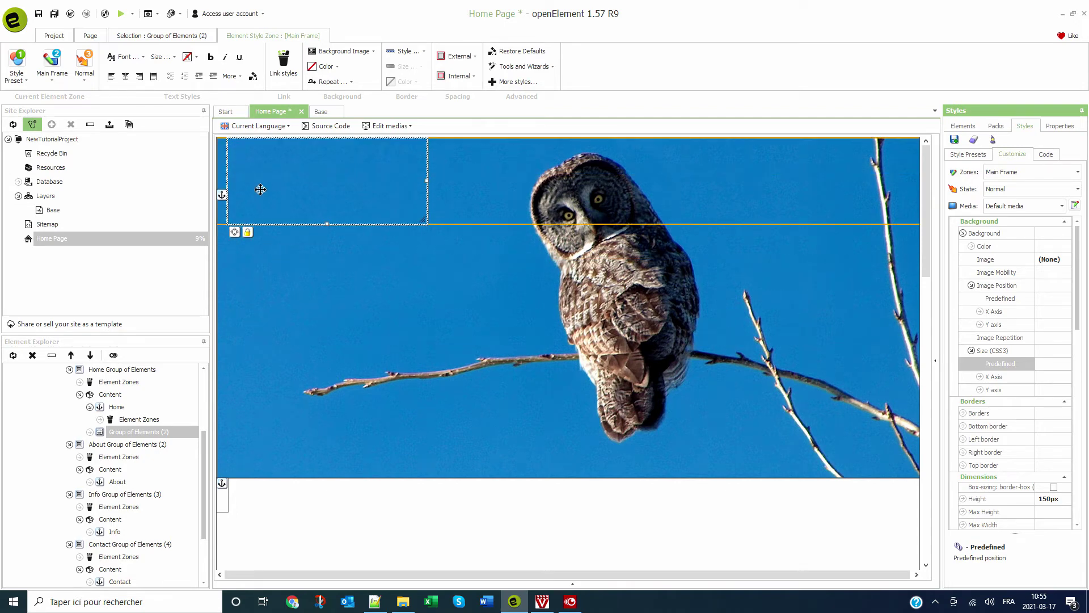
left_click(233, 233)
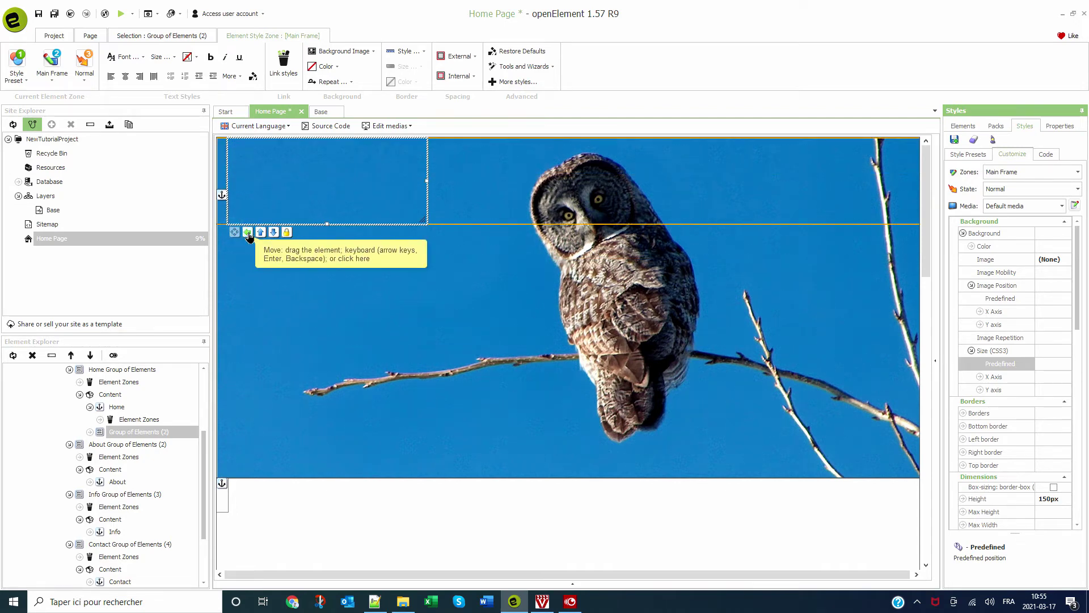
left_click(273, 232)
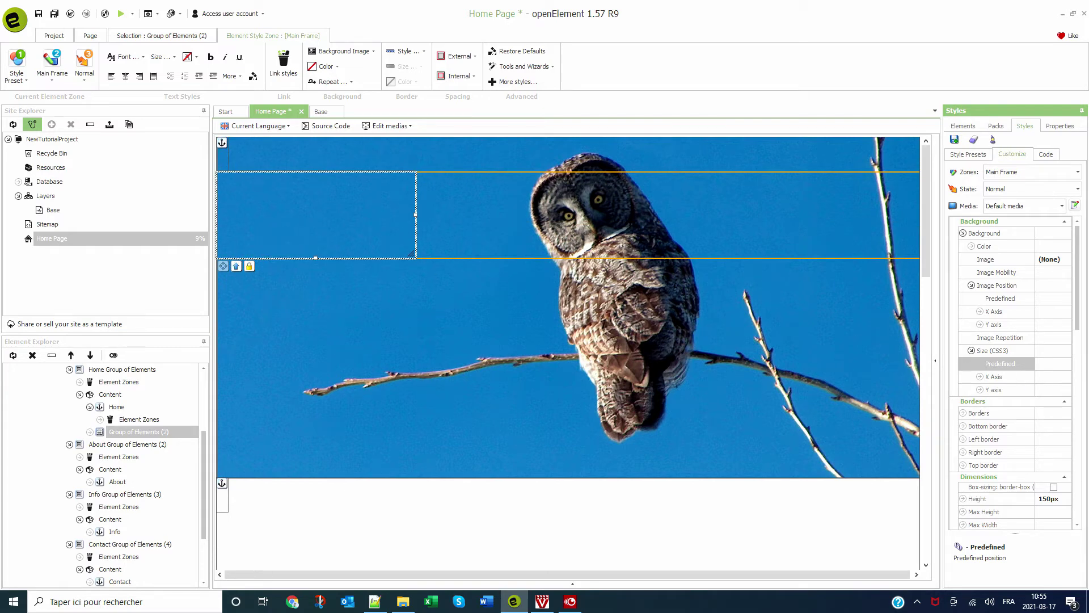
key("F10")
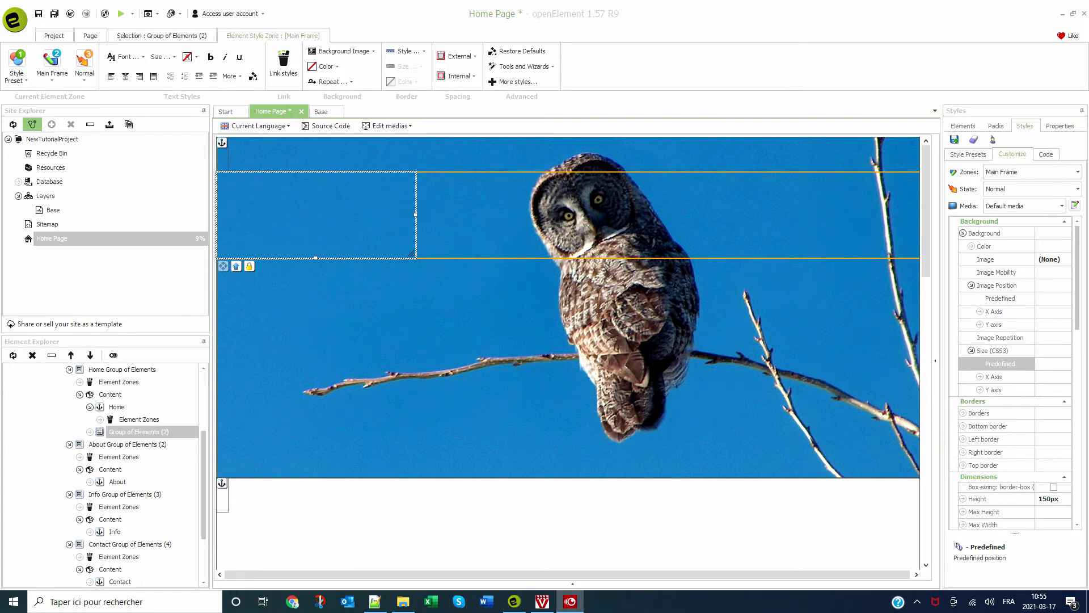
- Rename the group nested inside the Home Group of Elements as "Title Group of Elements (2)"
left_click(134, 433)
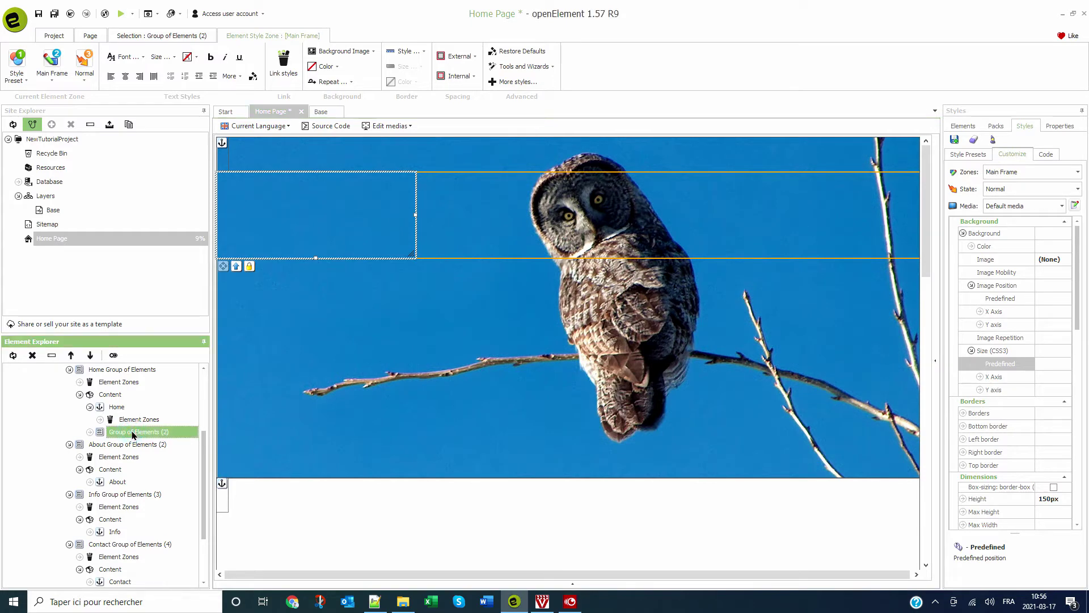
left_click(52, 355)
key("Return")
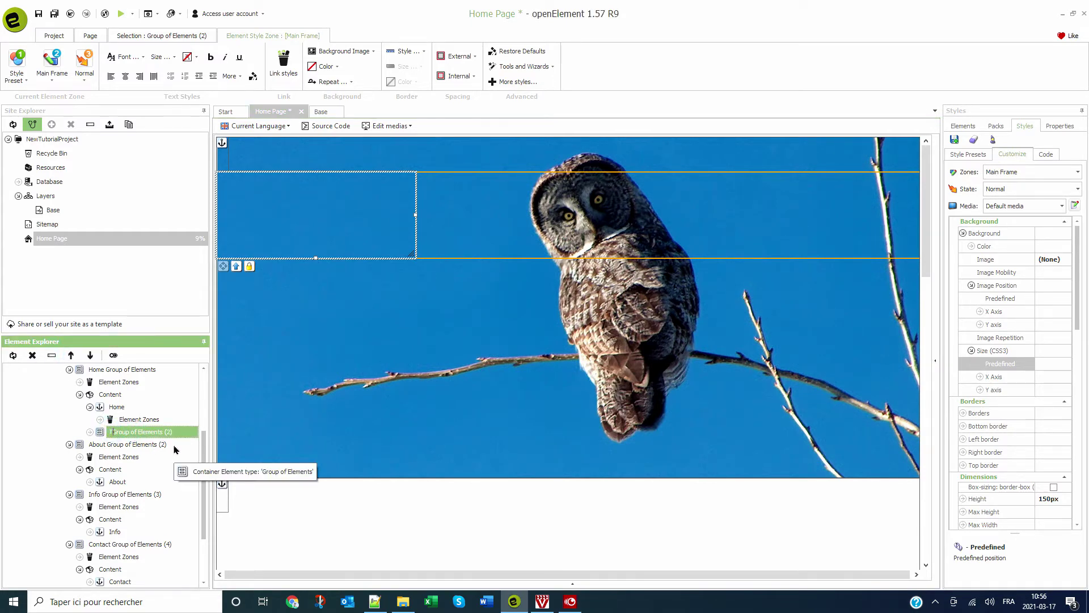
type("Title")
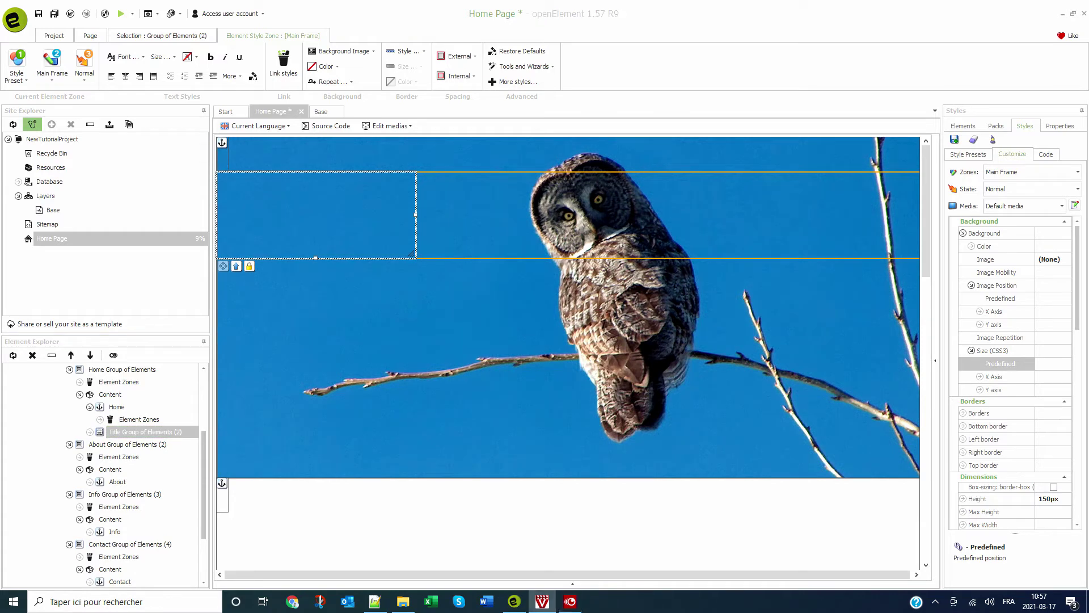
- Set the Title group's left and top outer margins to 15% each
left_click(1017, 152)
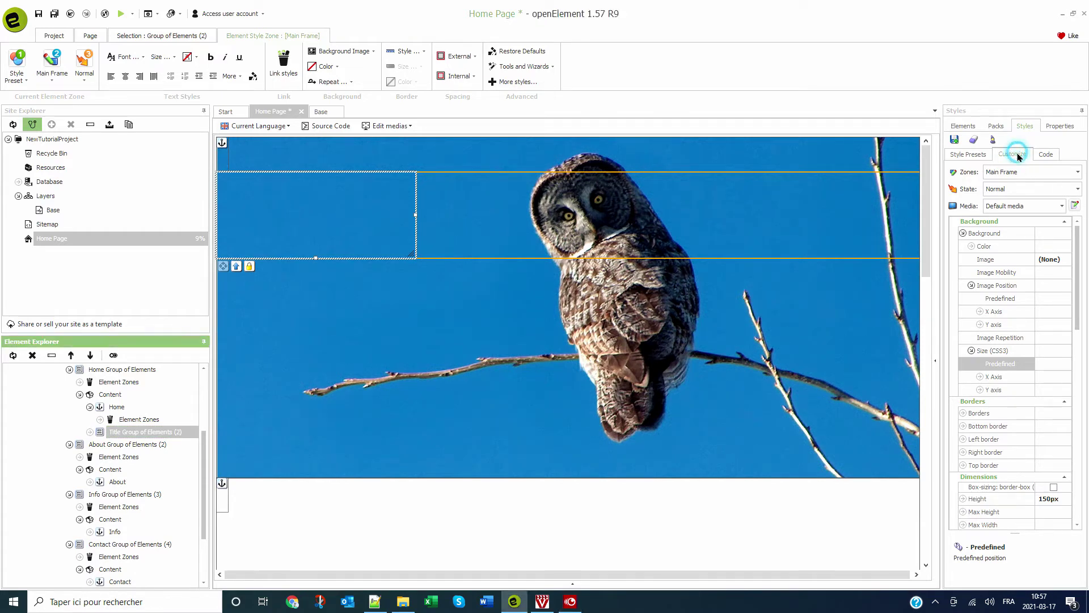
scroll(1032, 290, "down", 1)
scroll(1031, 290, "down", 10)
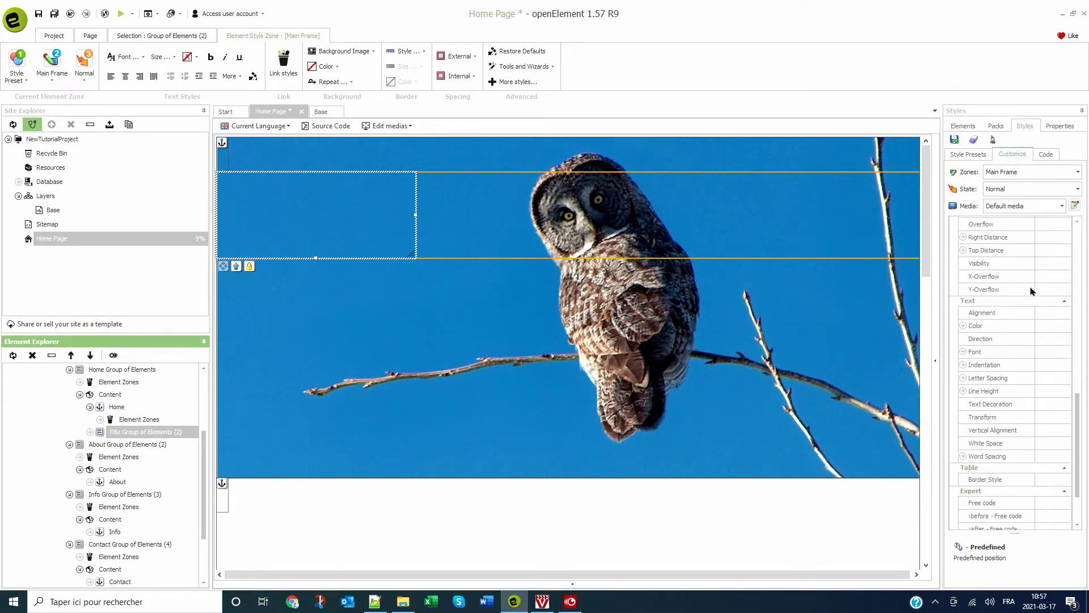
scroll(1031, 291, "up", 2)
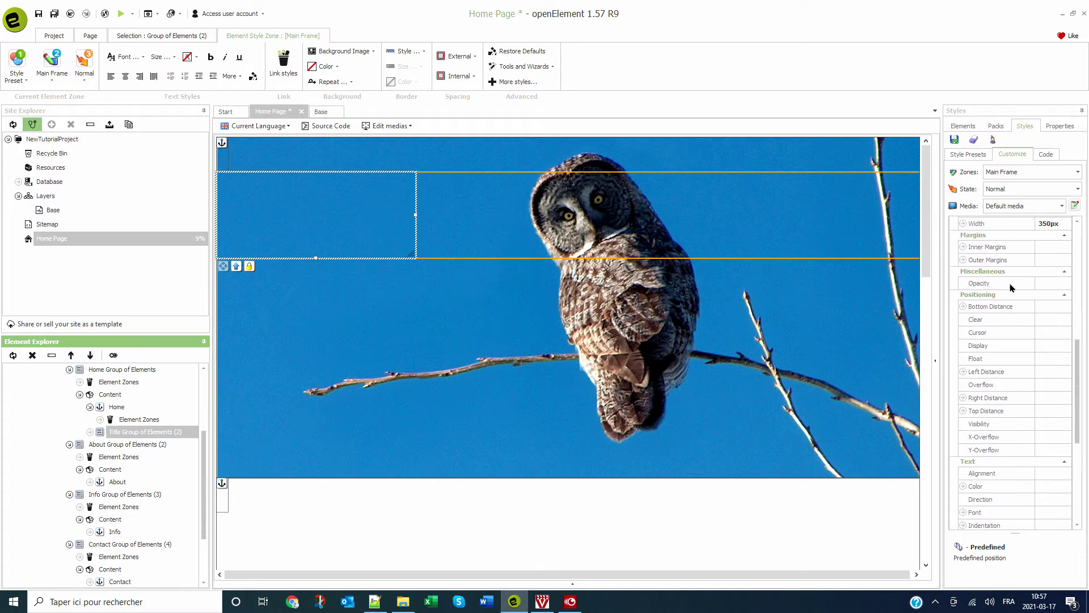
left_click(963, 260)
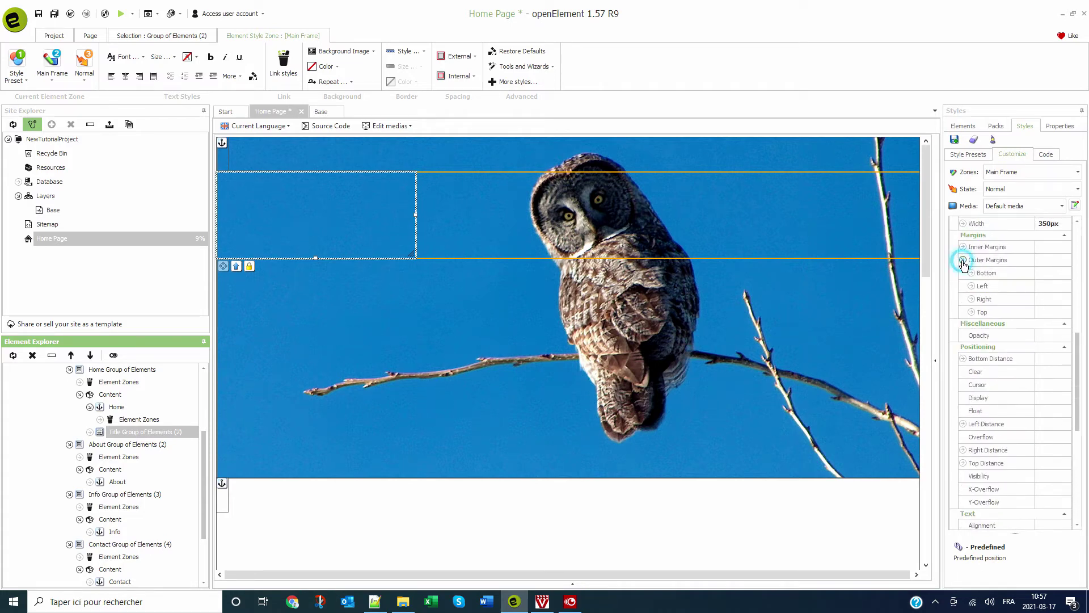
left_click(1041, 301)
left_click(1040, 274)
left_click(1042, 286)
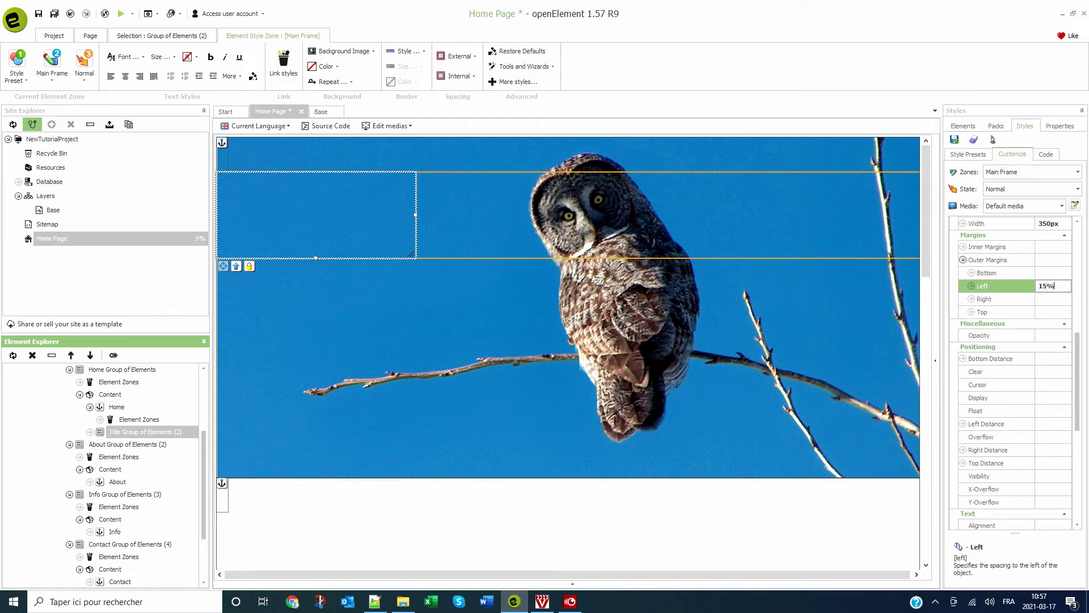
type("15%")
key("Tab")
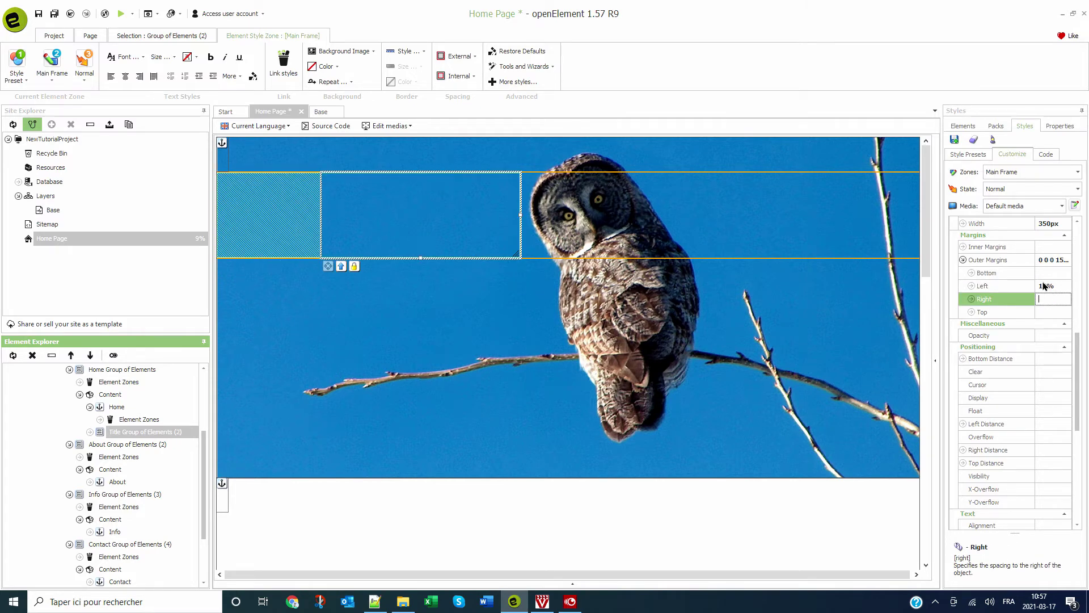
left_click(1037, 313)
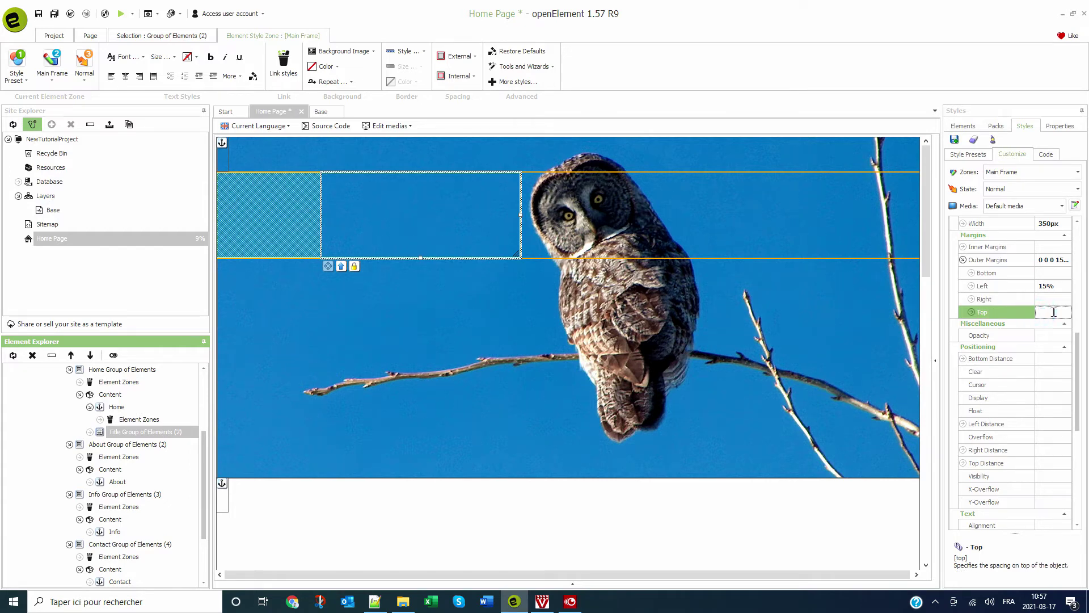
key("Tab")
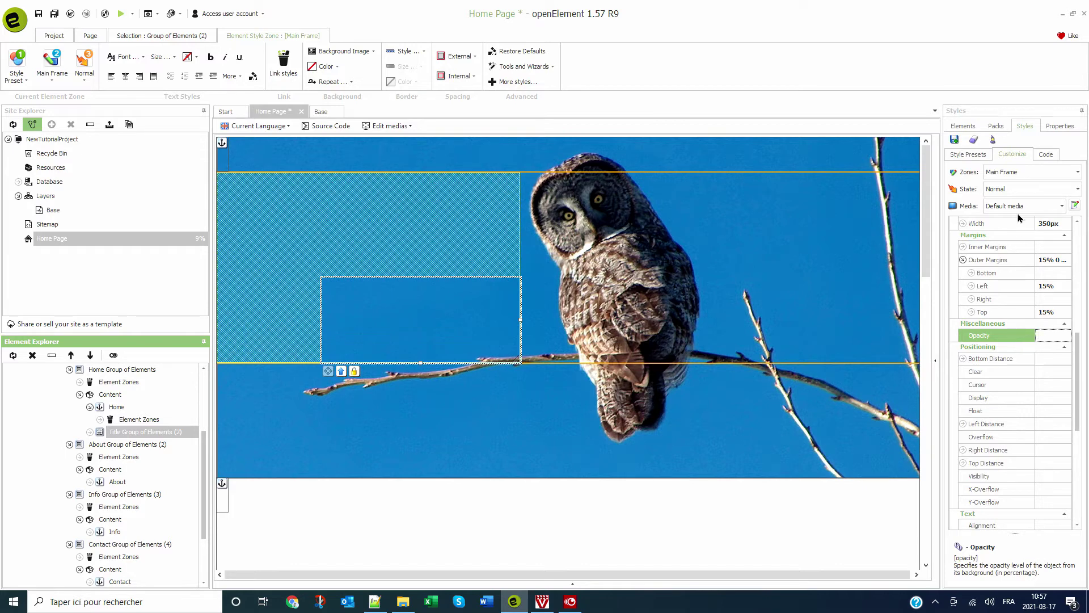
- Set the Title group's overflow to Visible and the positioning of its elements to relative
left_click(1059, 125)
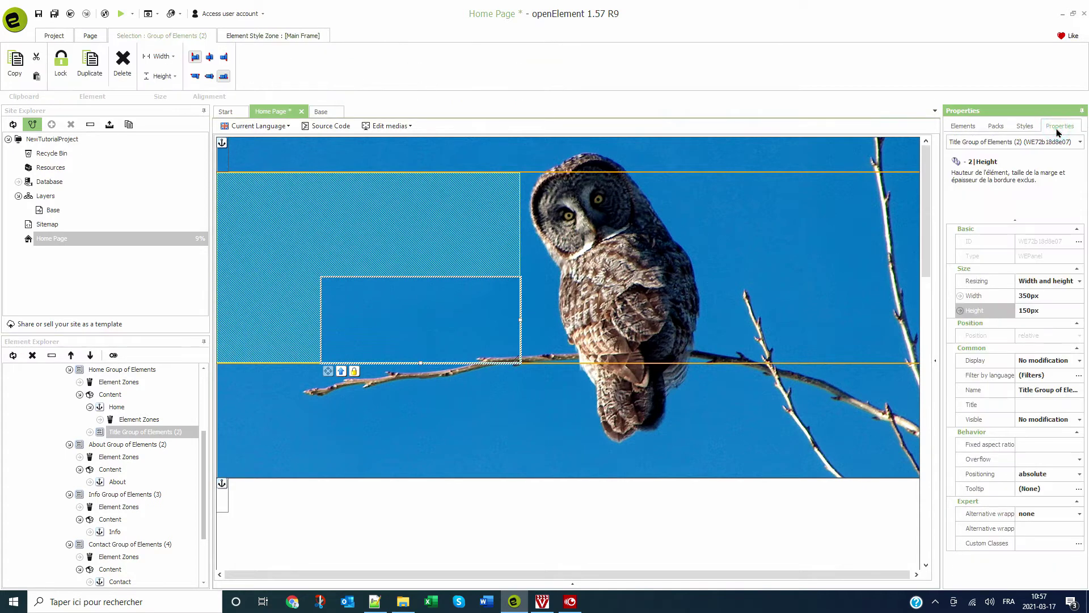
left_click(1040, 460)
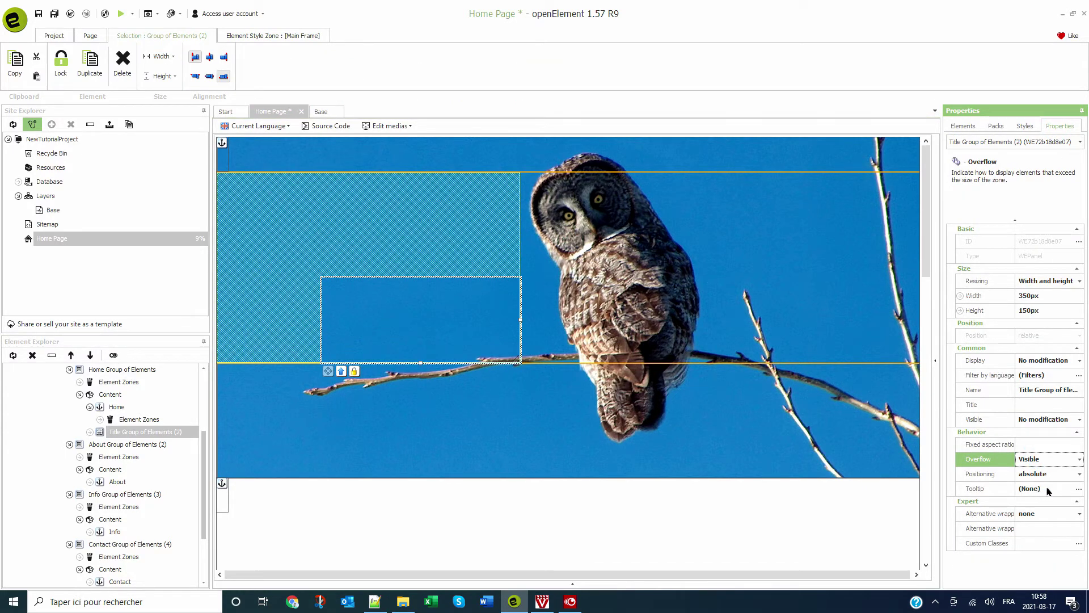
double_click(1052, 473)
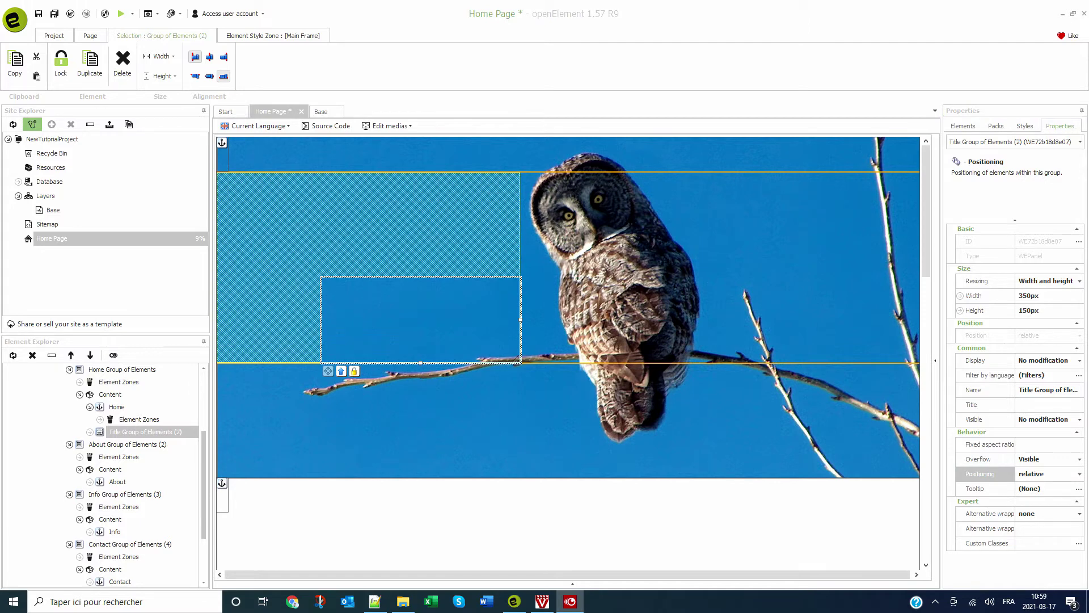
- Add three Single-Line Text elements stacked one below another inside the Title group
left_click(962, 126)
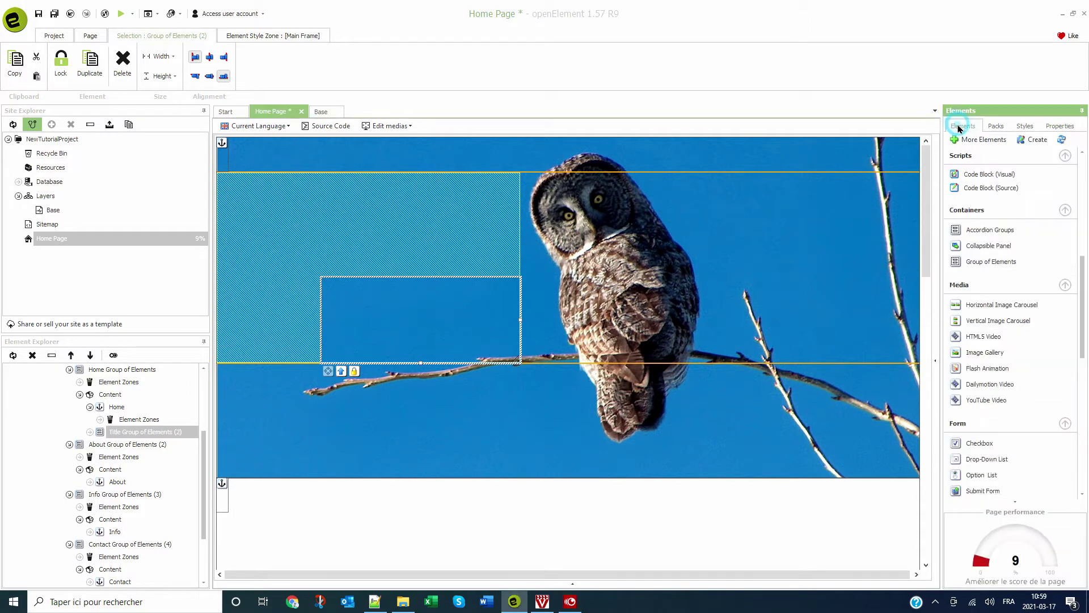
scroll(993, 236, "up", 5)
scroll(993, 236, "up", 2)
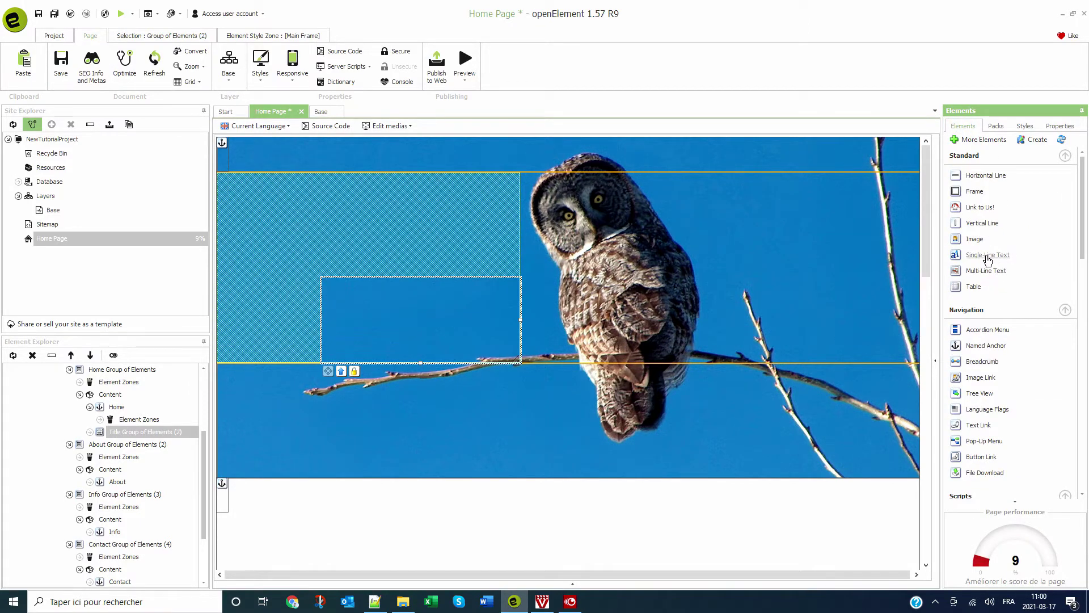
left_click_drag(522, 300, 374, 292)
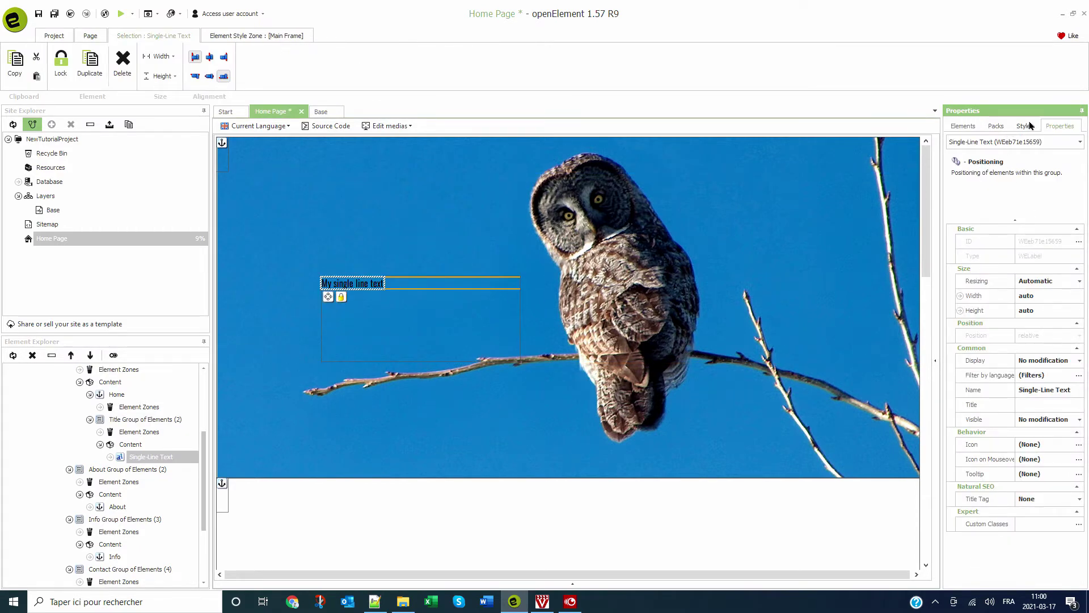
left_click(971, 129)
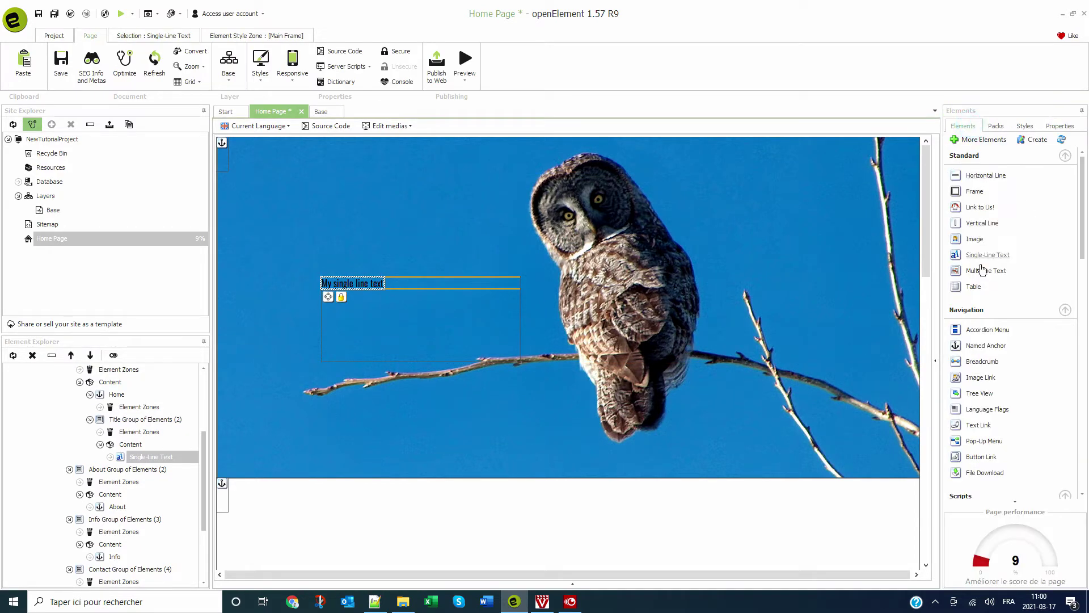
left_click_drag(986, 255, 379, 308)
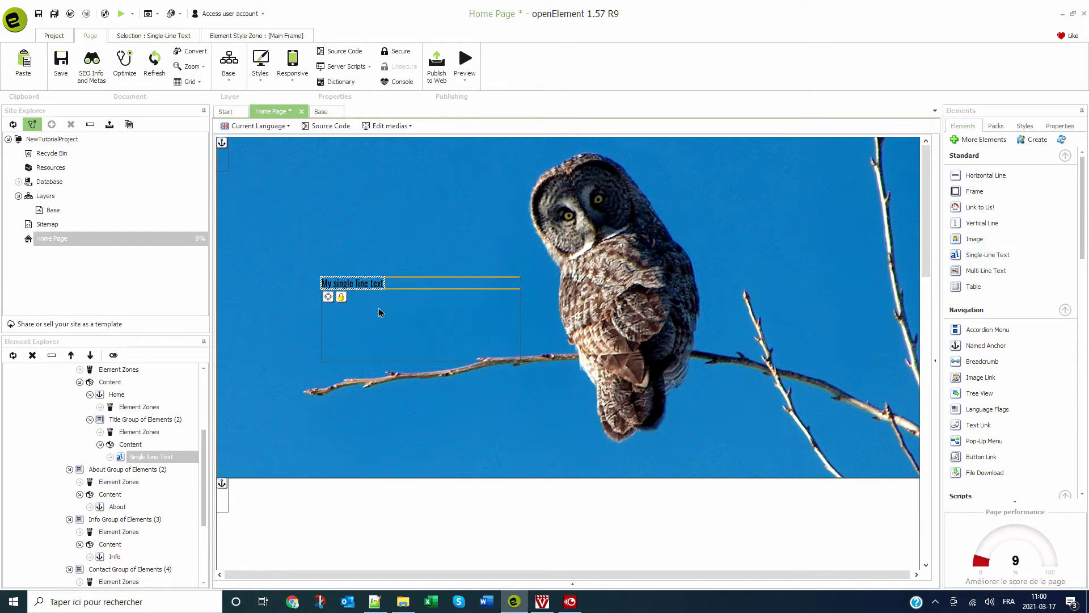
left_click(962, 126)
left_click_drag(978, 260, 369, 315)
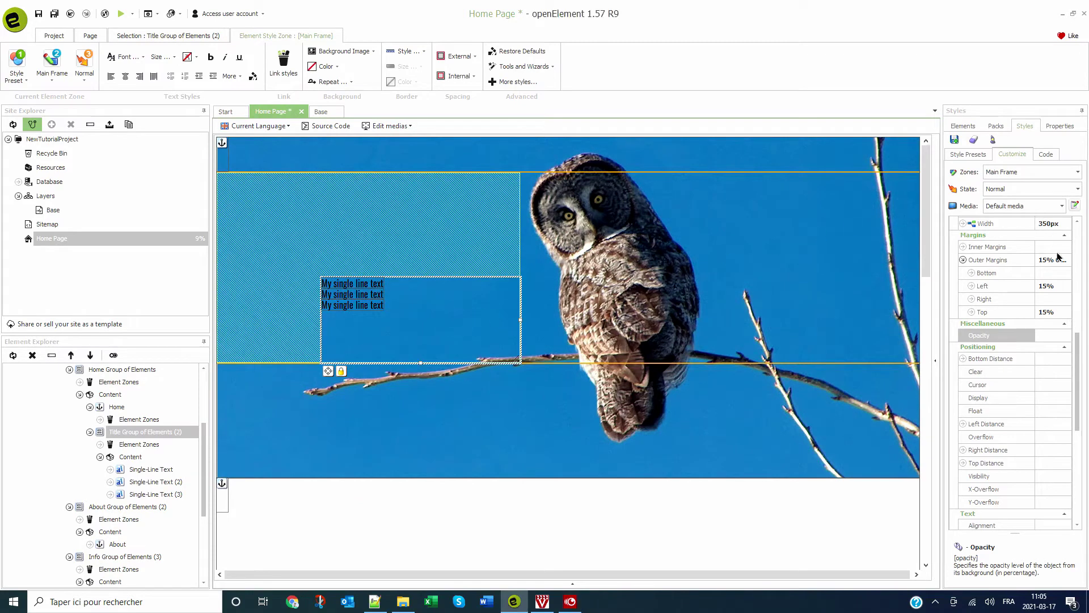
- Set both the width and the height of the Title group to auto
left_click(1058, 126)
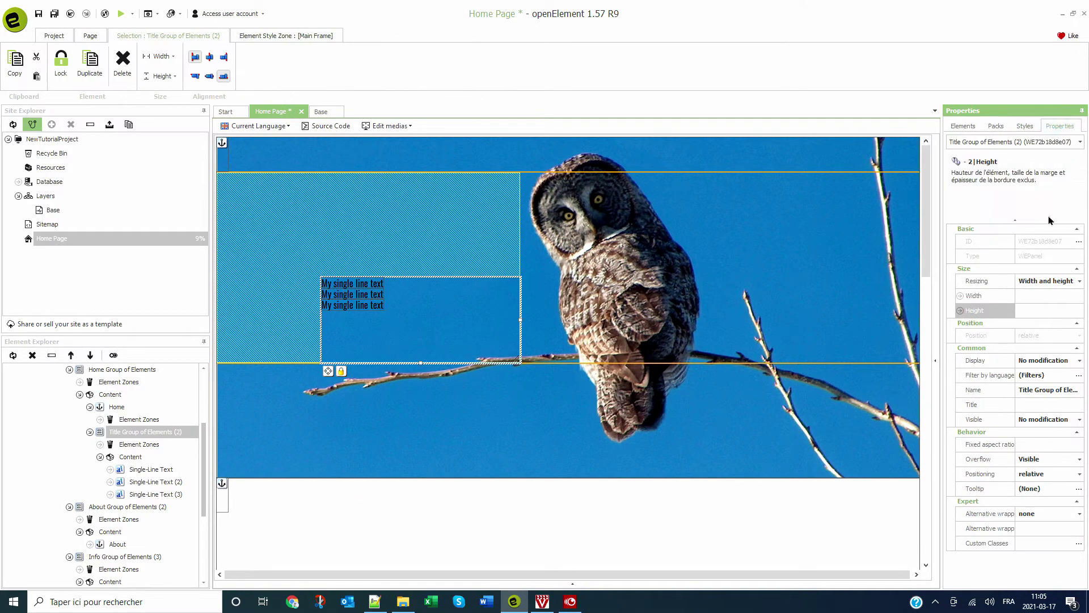
left_click(1027, 295)
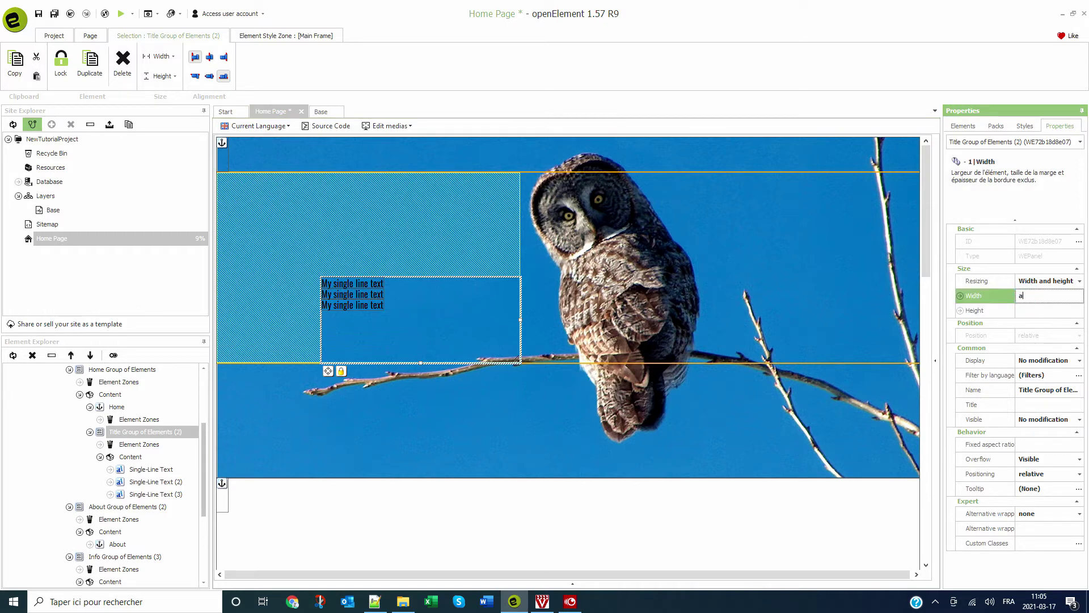
type("auto")
key("Return")
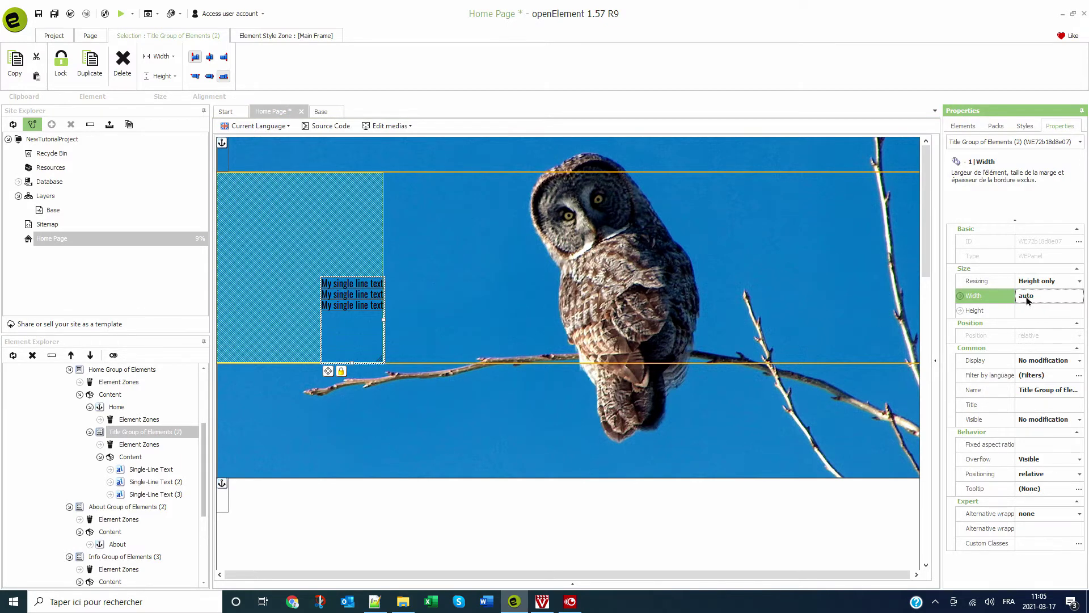
left_click(1031, 309)
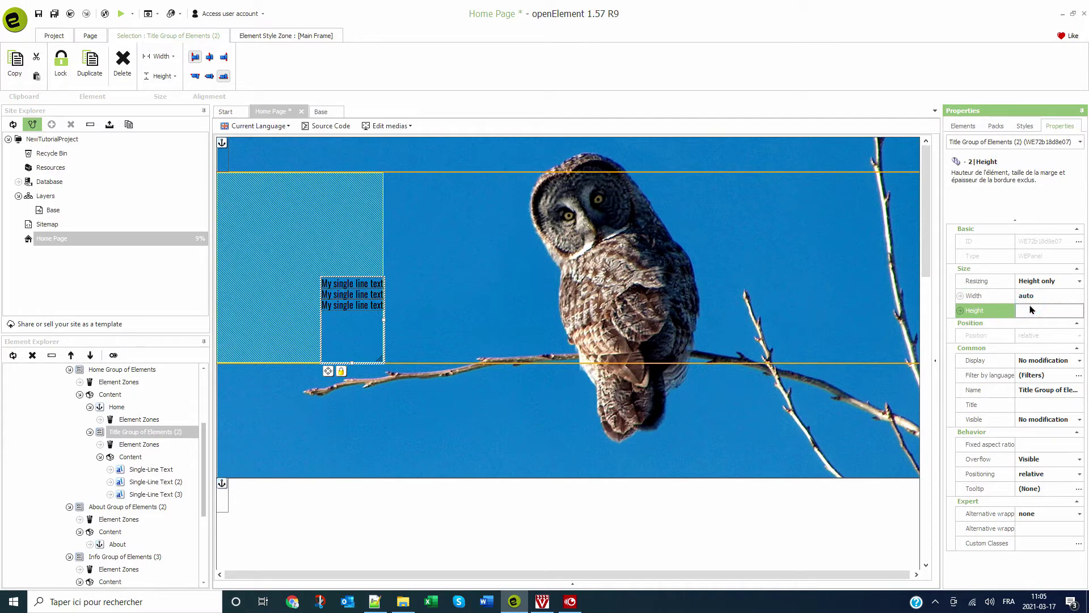
type("auto")
key("Return")
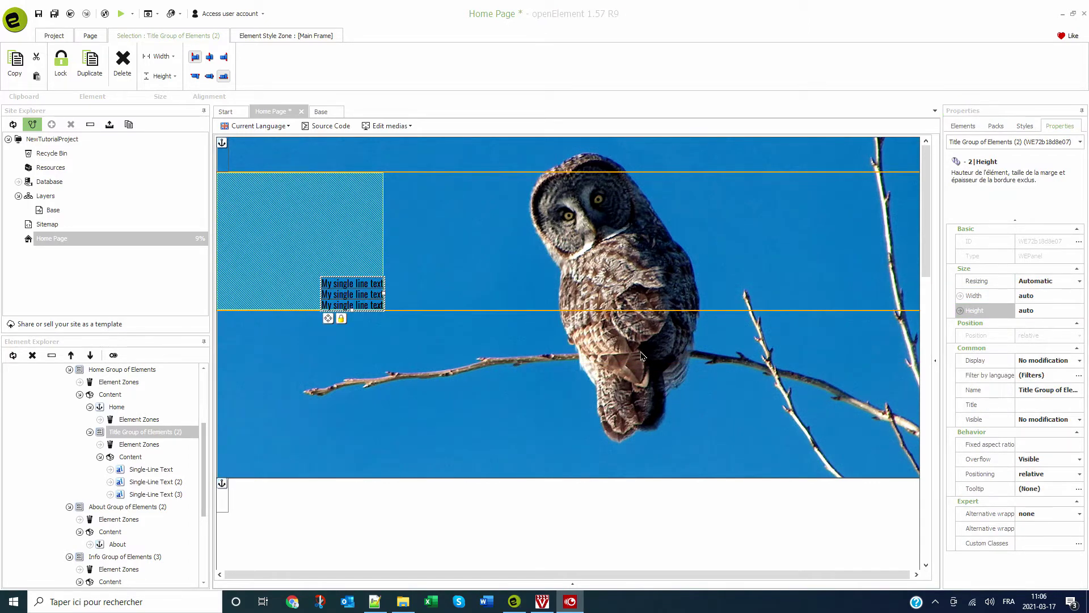
- Style the first single-line text in the Title group with a 72 px font size and yellow text colour
left_click(342, 288)
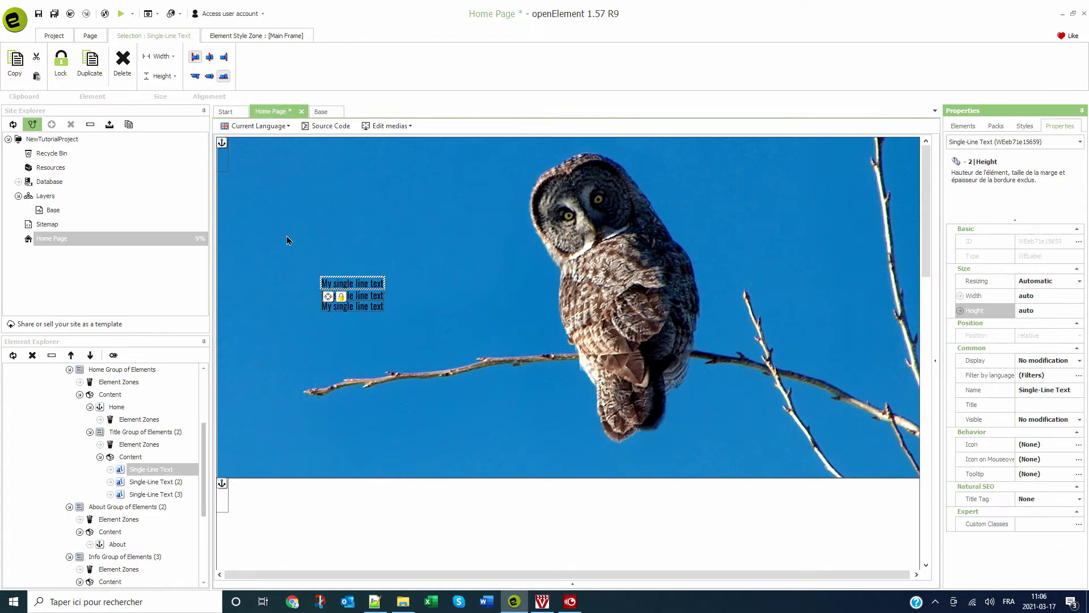
left_click(244, 36)
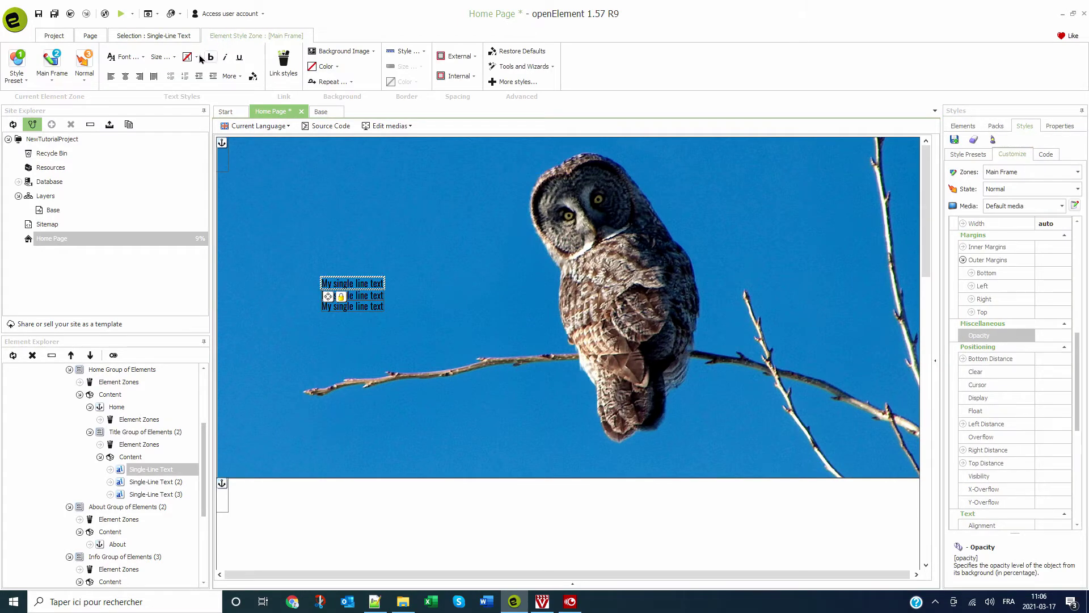
left_click(162, 56)
left_click(198, 155)
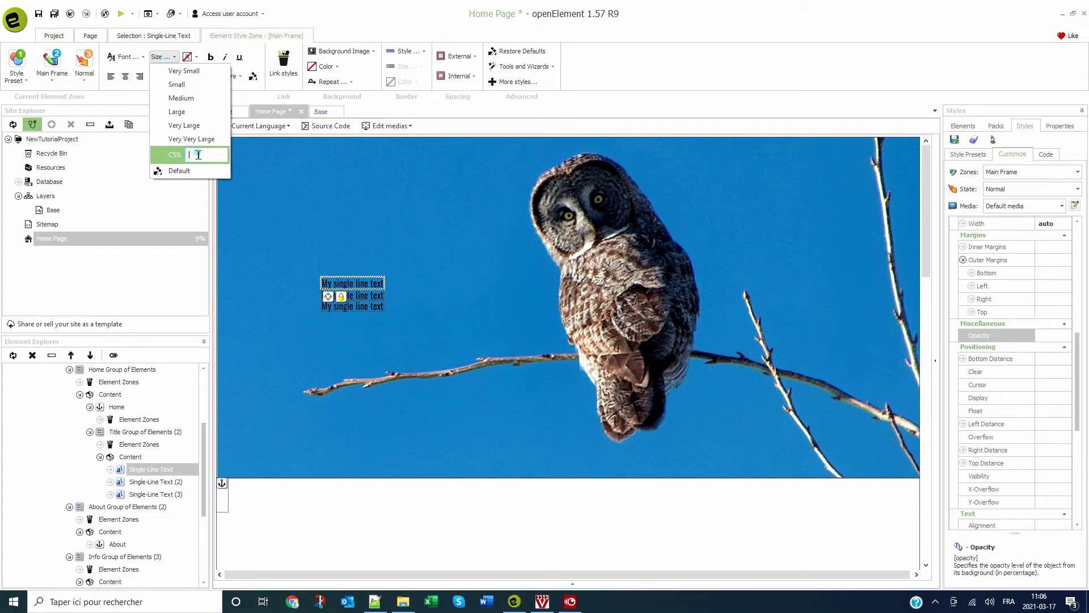
type("72")
key("Return")
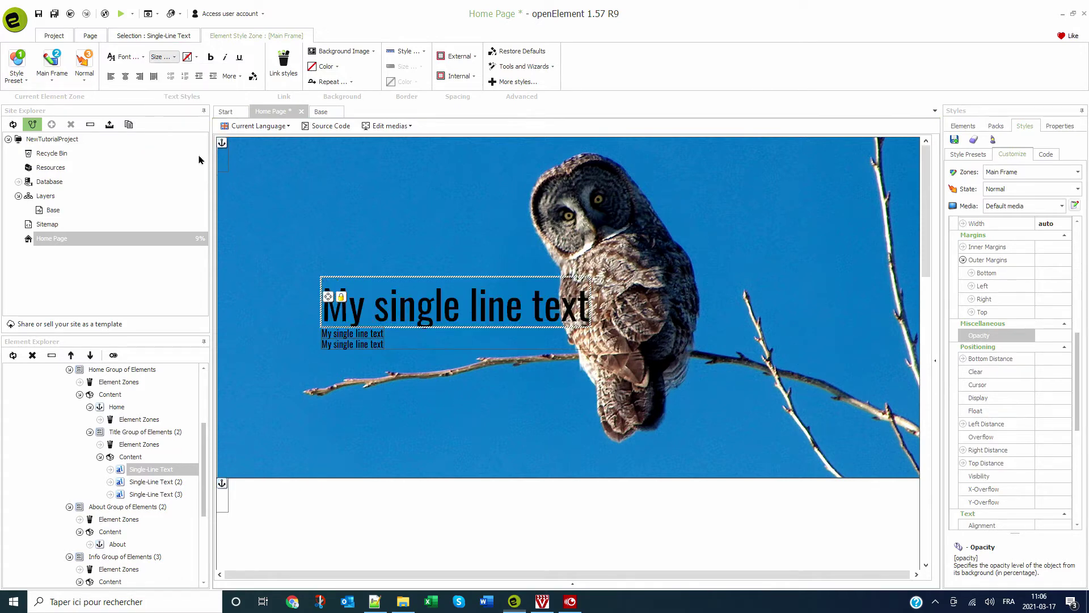
left_click(191, 57)
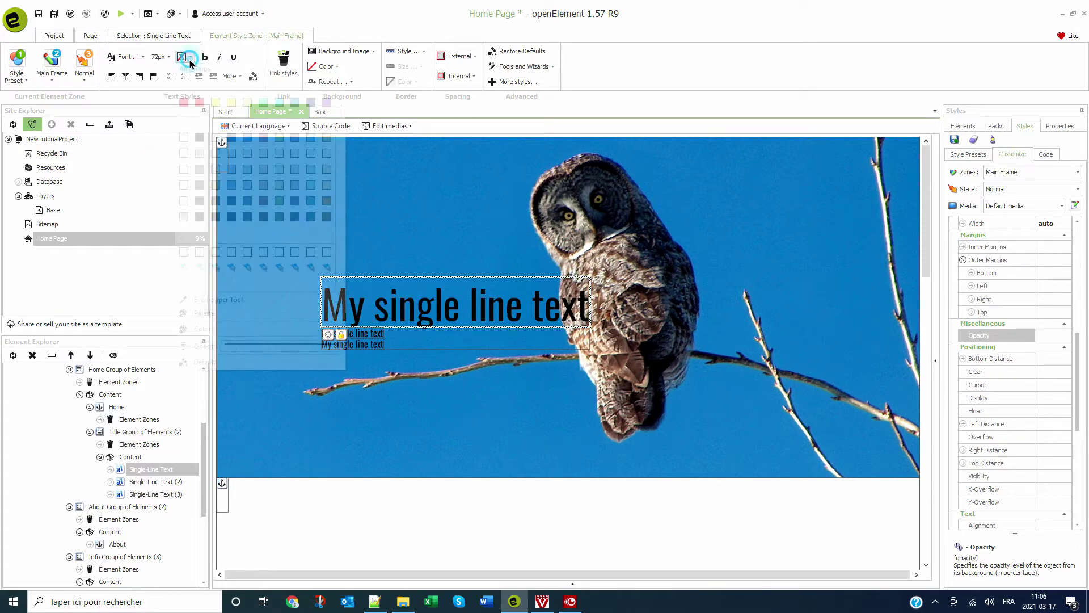
left_click(230, 103)
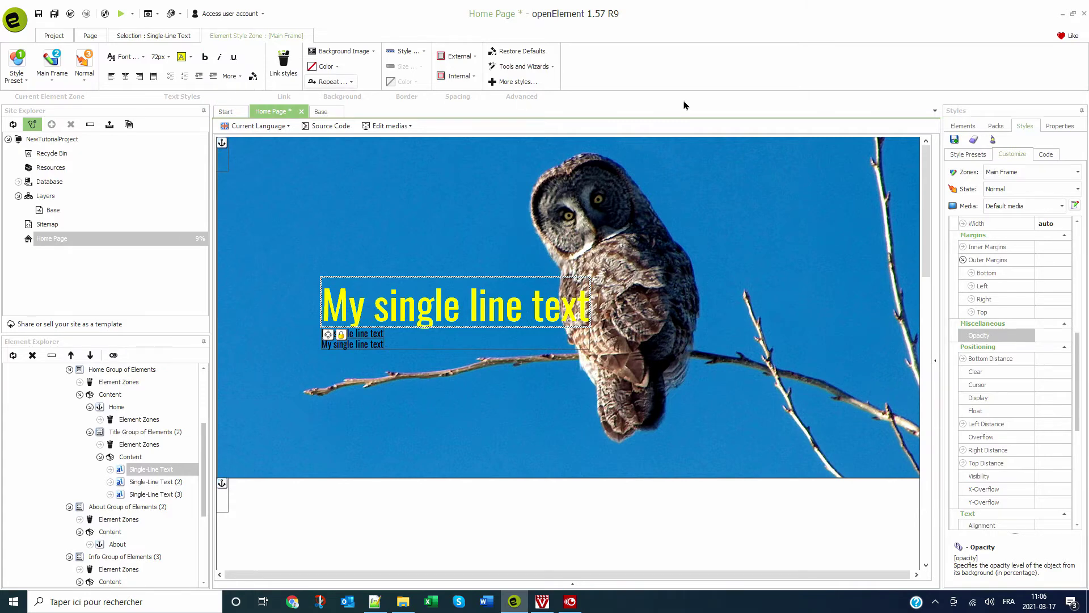
- Assign the <H1> title tag to the first single-line text for natural SEO
left_click(1060, 125)
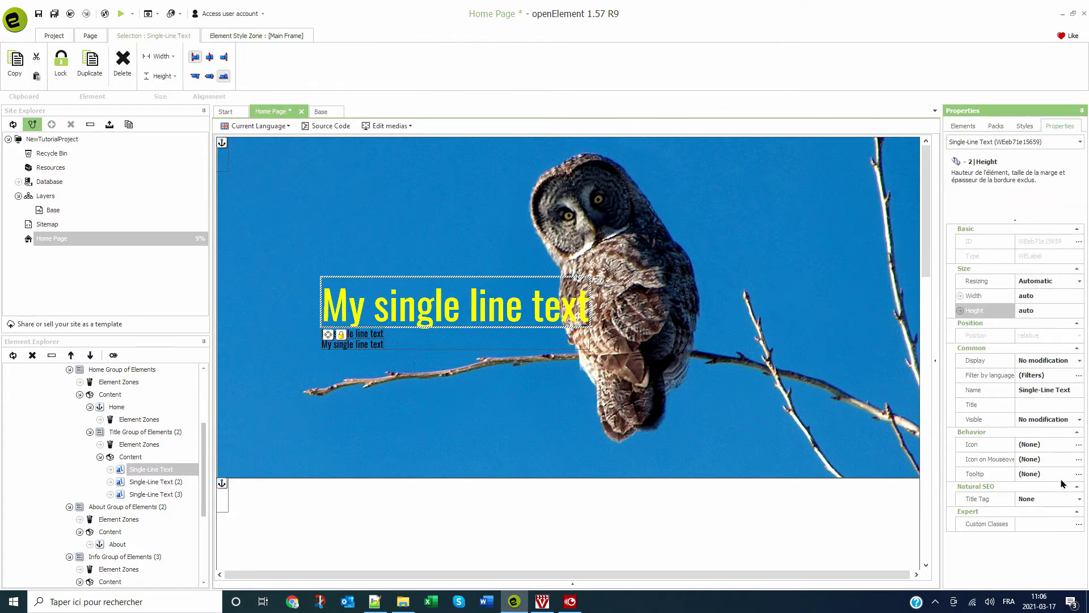
left_click(1079, 498)
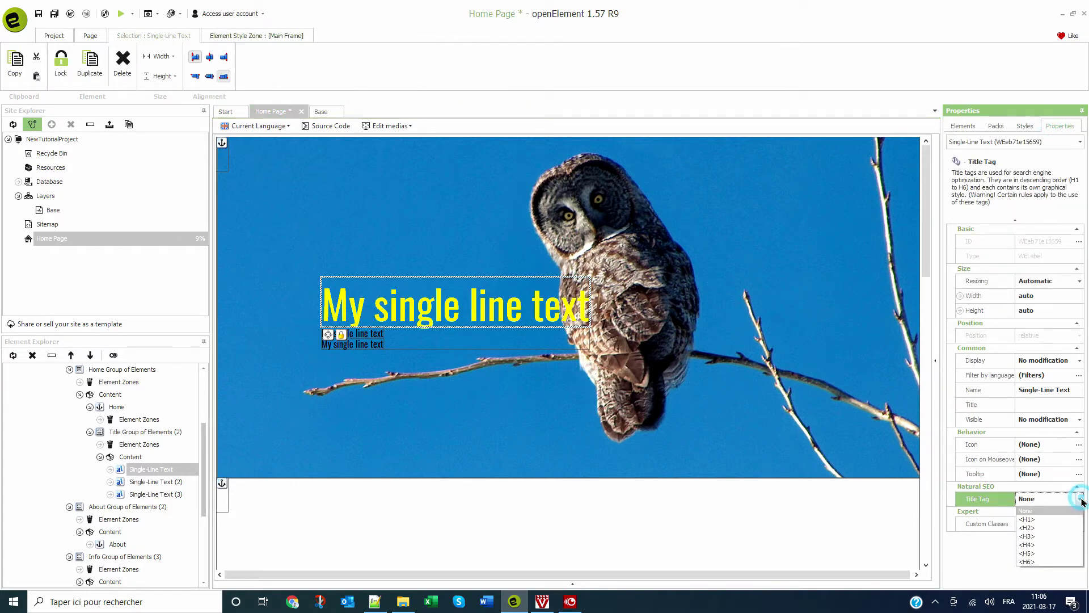
left_click(1036, 522)
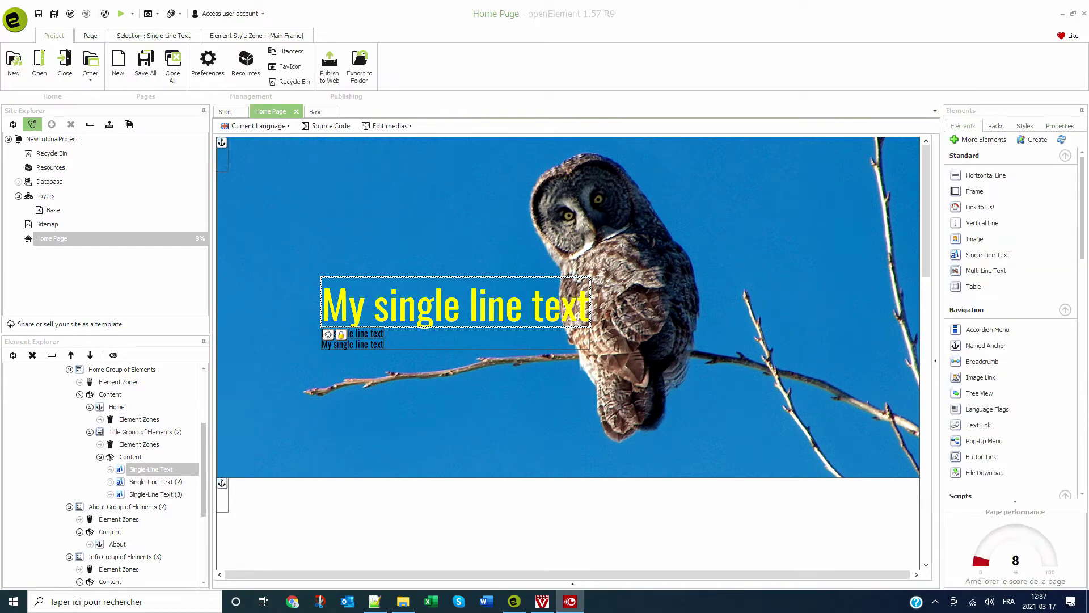
- Give the second single-line text in the Title group a white text colour and a 36 px font size
left_click(370, 333)
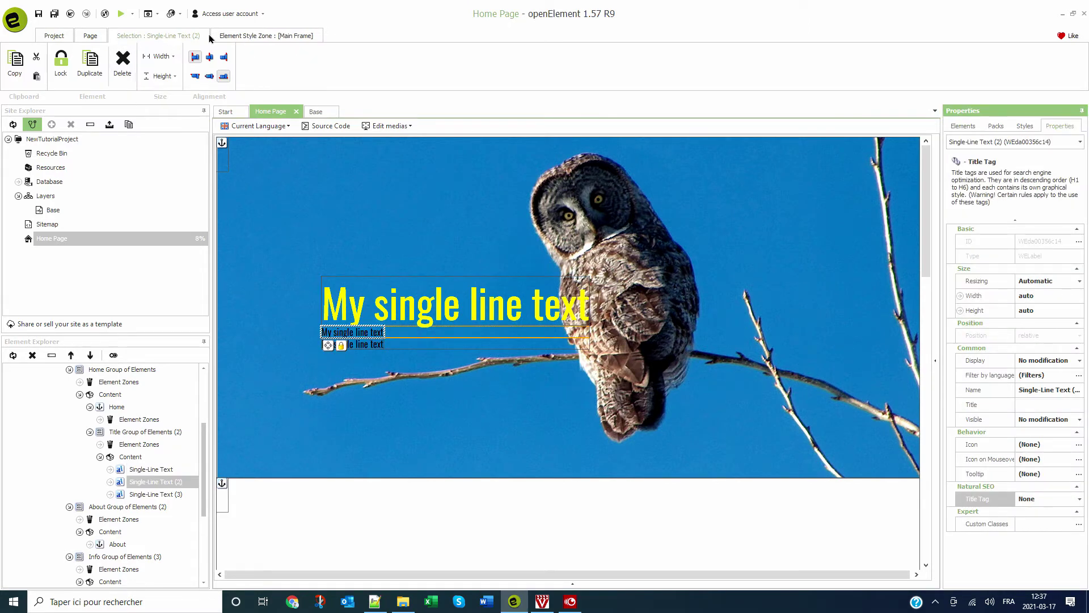
left_click(243, 37)
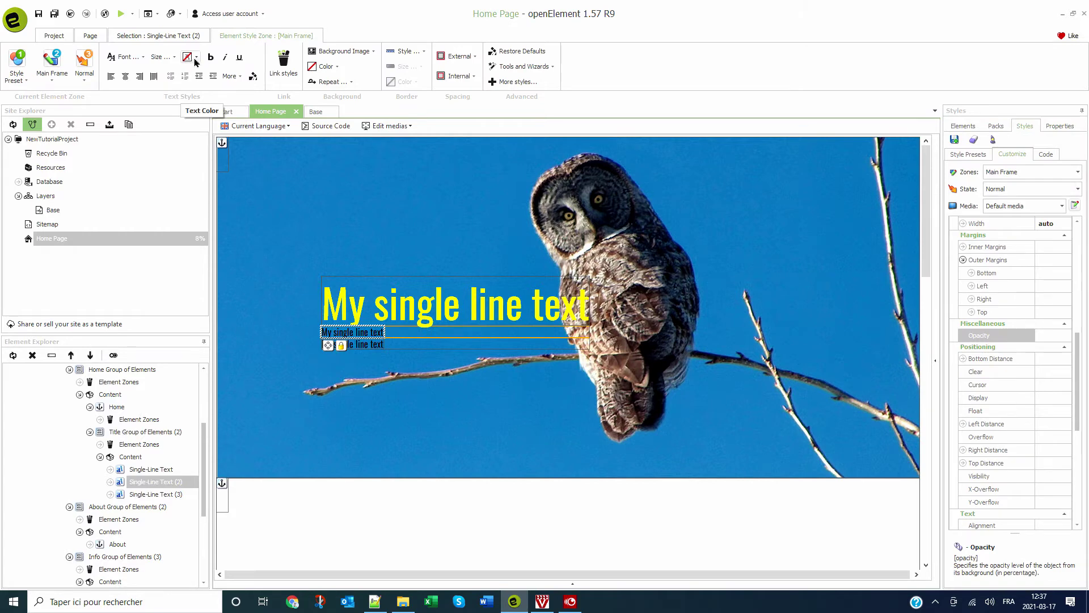
left_click(195, 59)
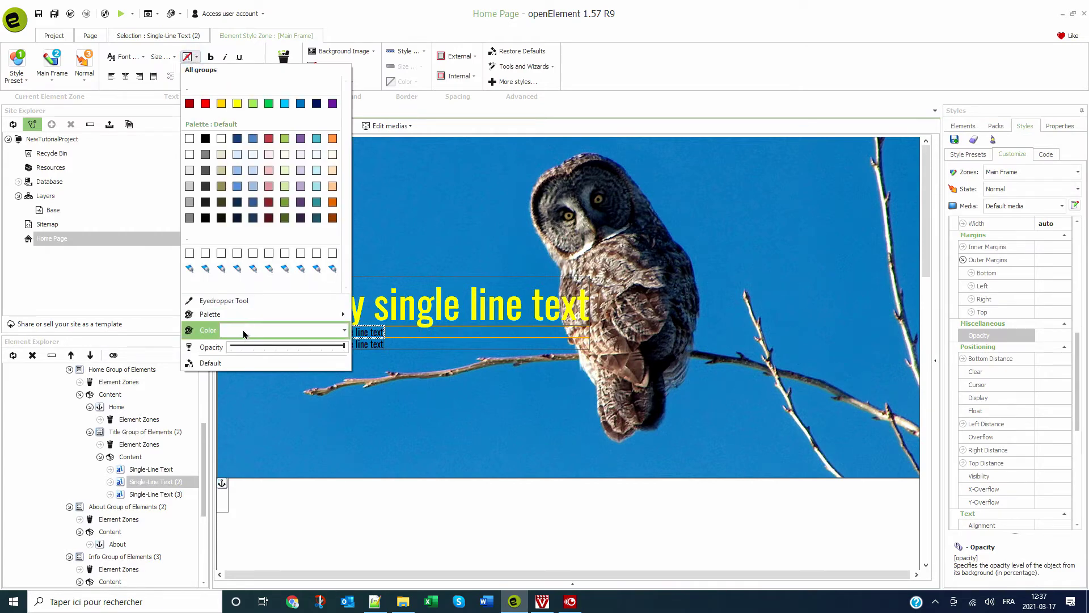
left_click(190, 142)
left_click(174, 58)
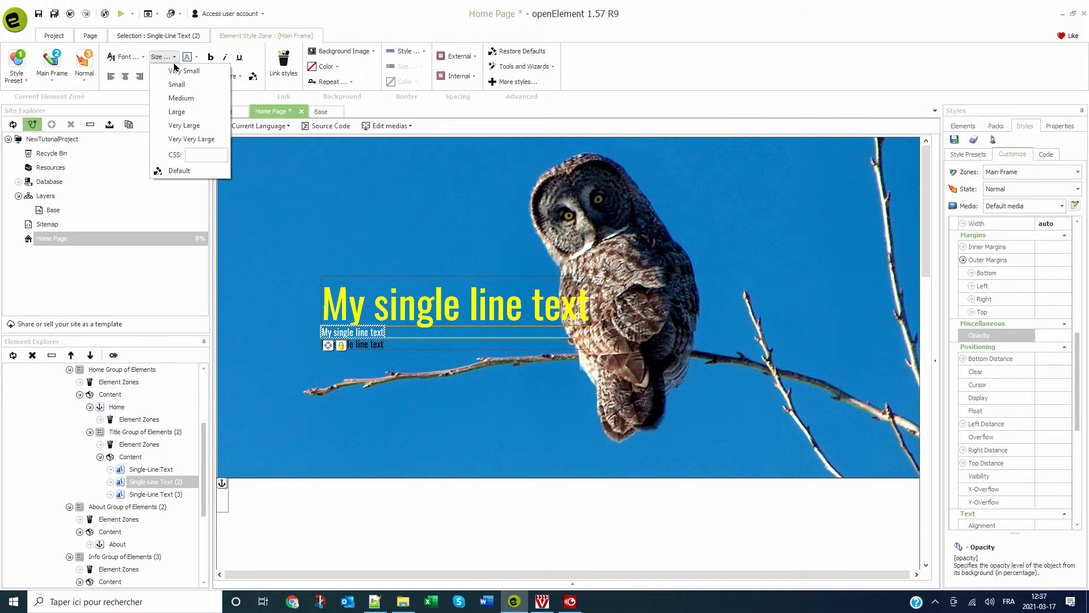
left_click(197, 154)
type("3")
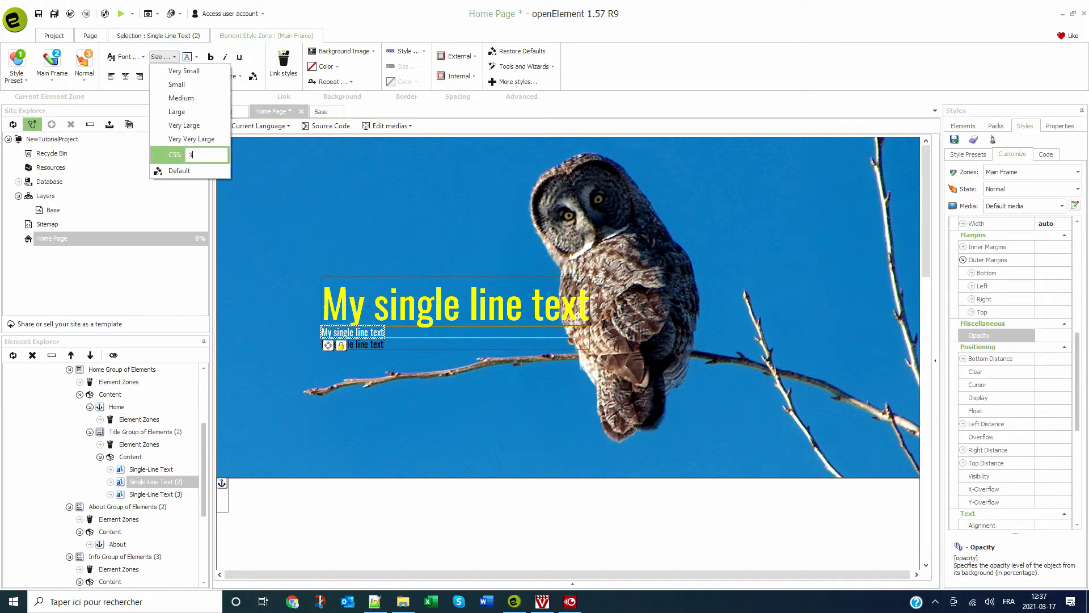
type("6")
key("Return")
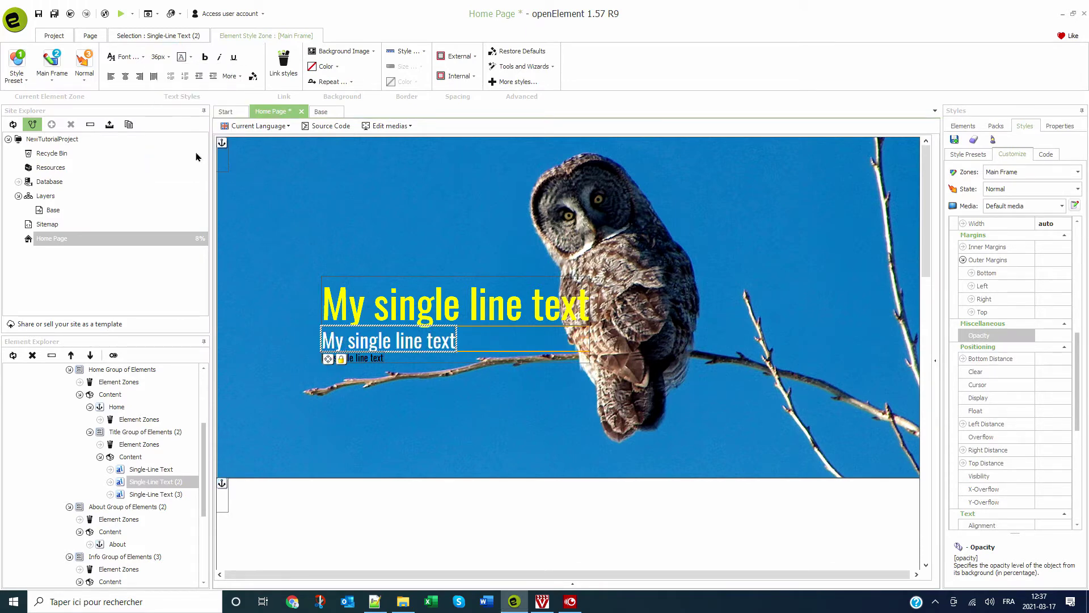
- Set the third single-line text in the Title group to a 36 px font size and white colour
left_click(357, 364)
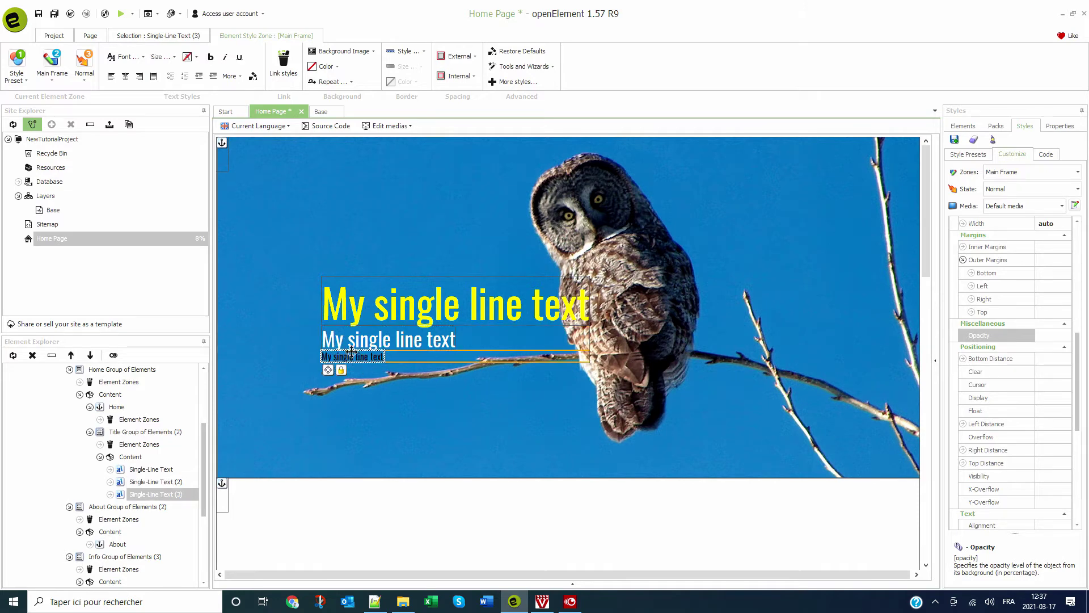
left_click(162, 57)
left_click(202, 156)
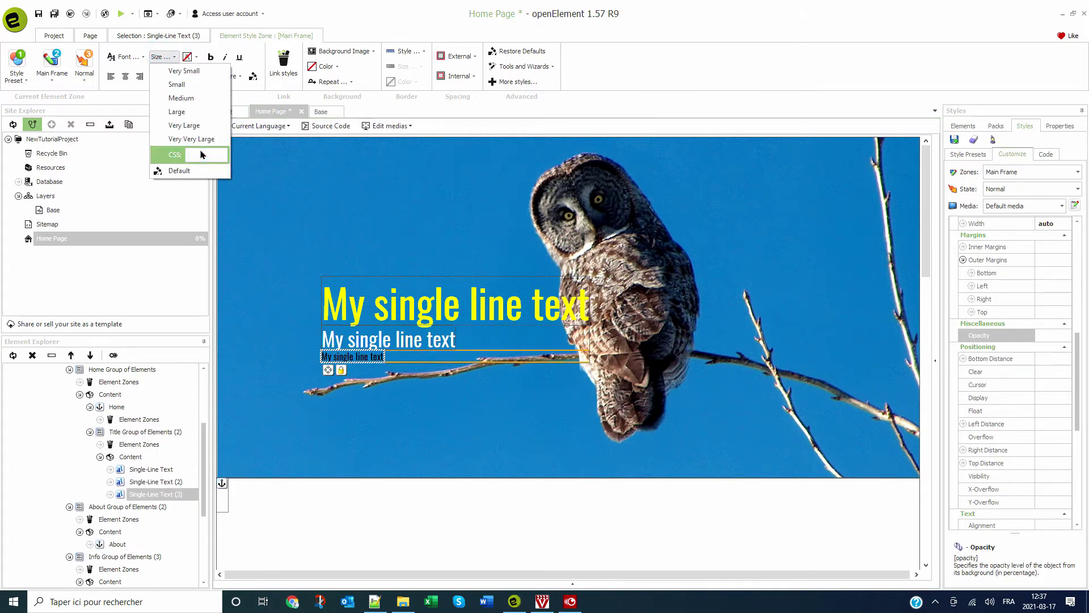
key("Return")
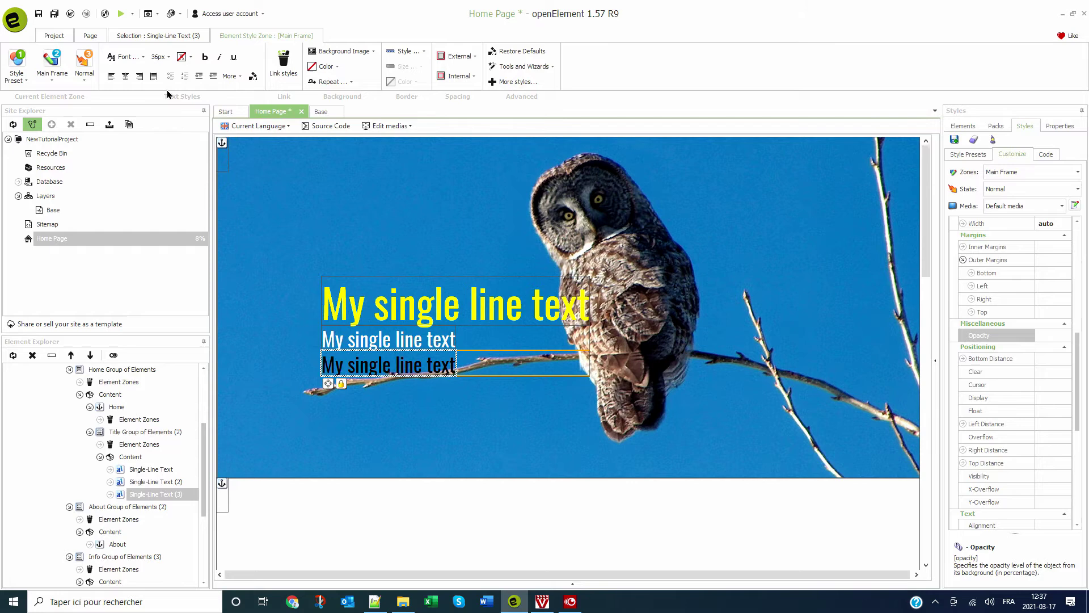
left_click(182, 57)
left_click(184, 137)
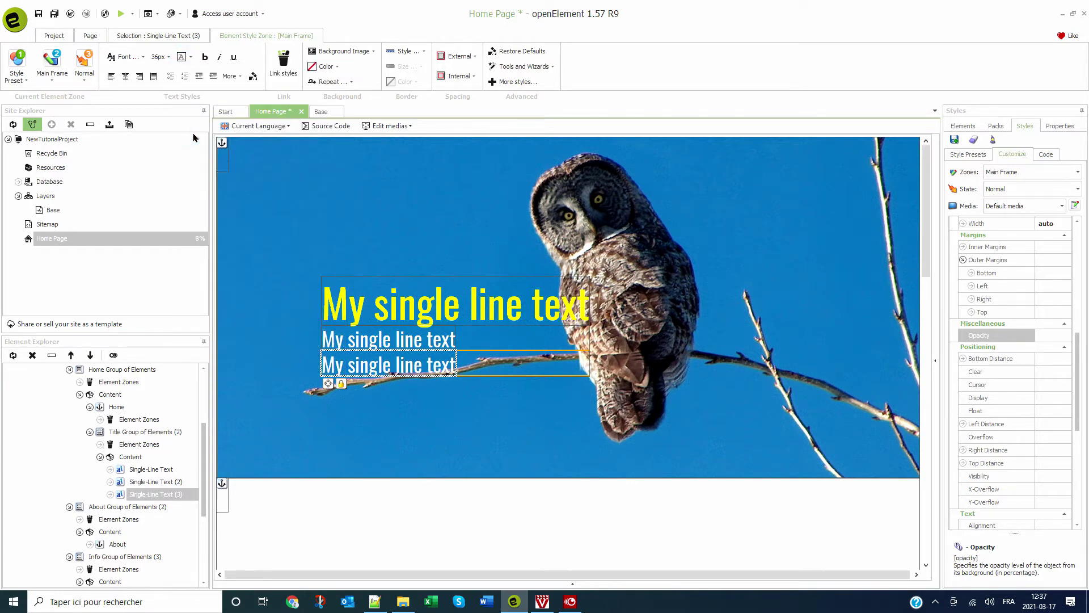
- Assign the <H2> title tag to the second single-line text in the Title group for natural SEO
left_click(416, 338)
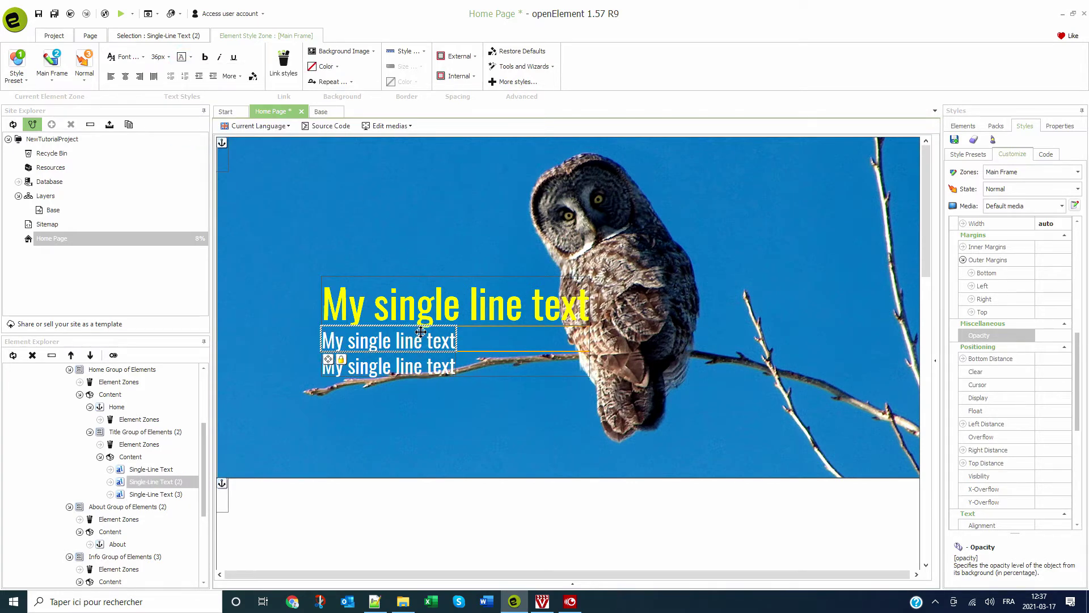
left_click(962, 127)
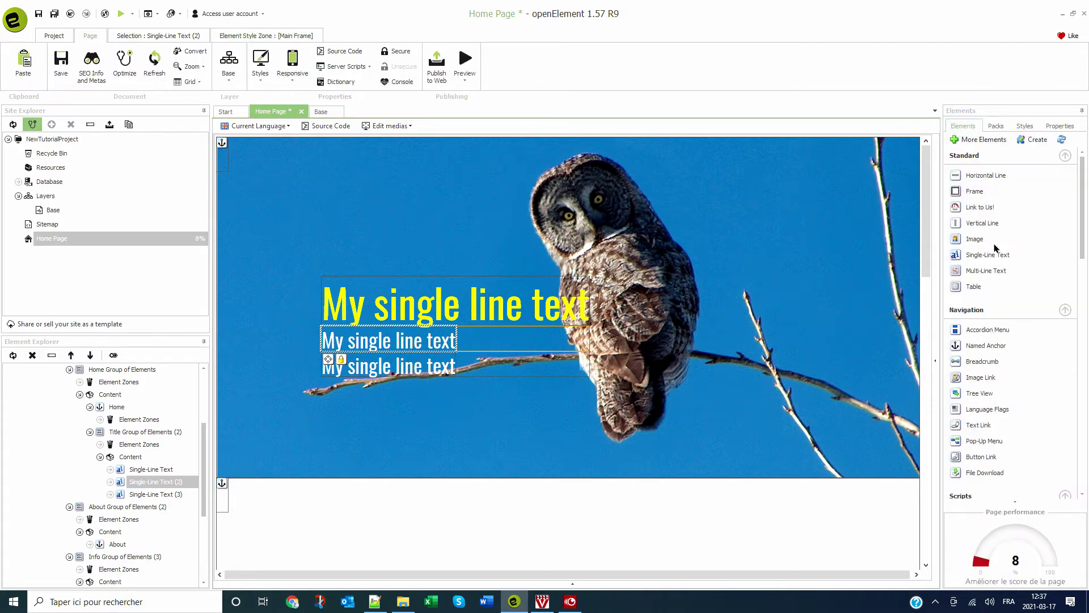
left_click(1060, 126)
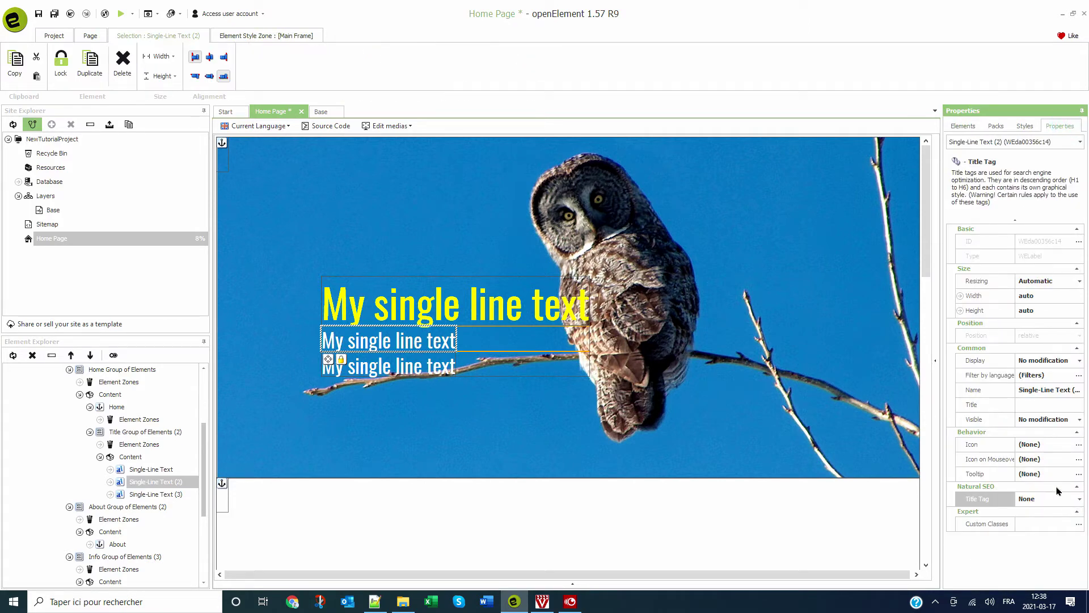
left_click(1079, 499)
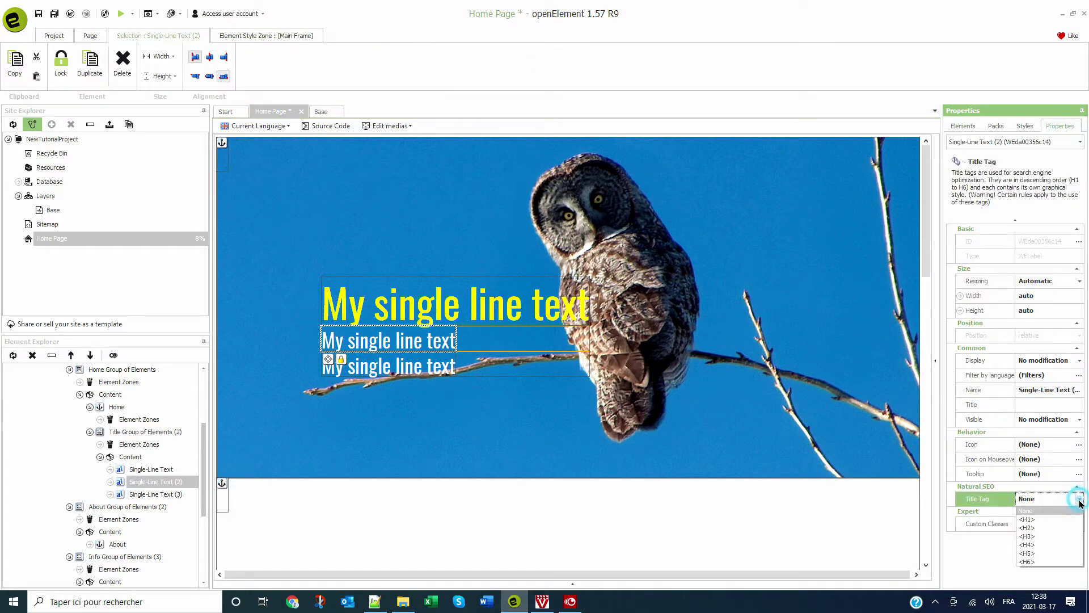
left_click(1035, 528)
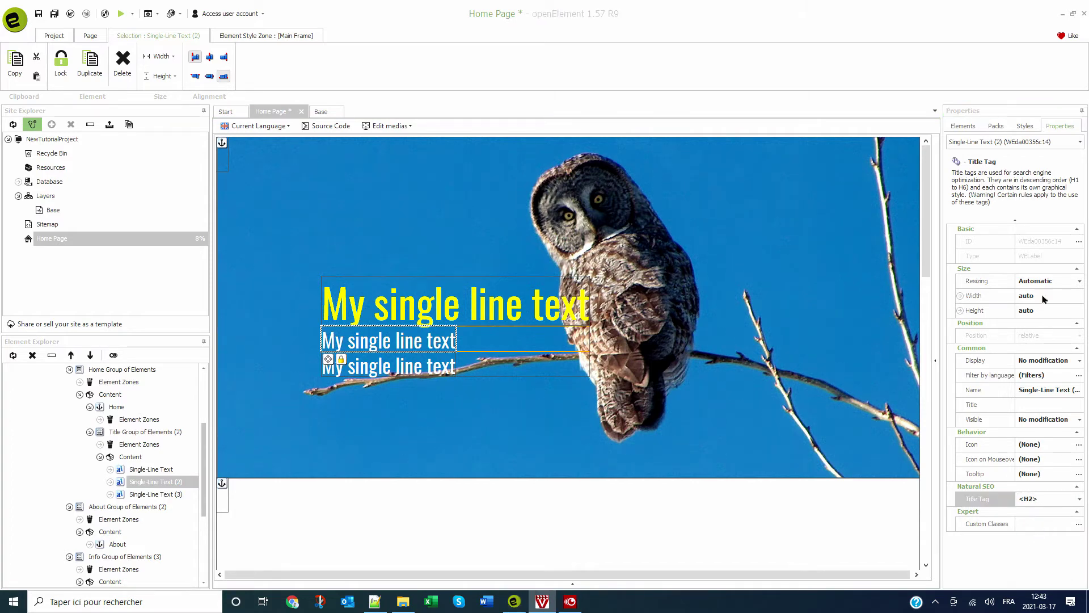
- Set the Home group's height to 100vh with a minimum height of 600px in the default media
left_click(700, 441)
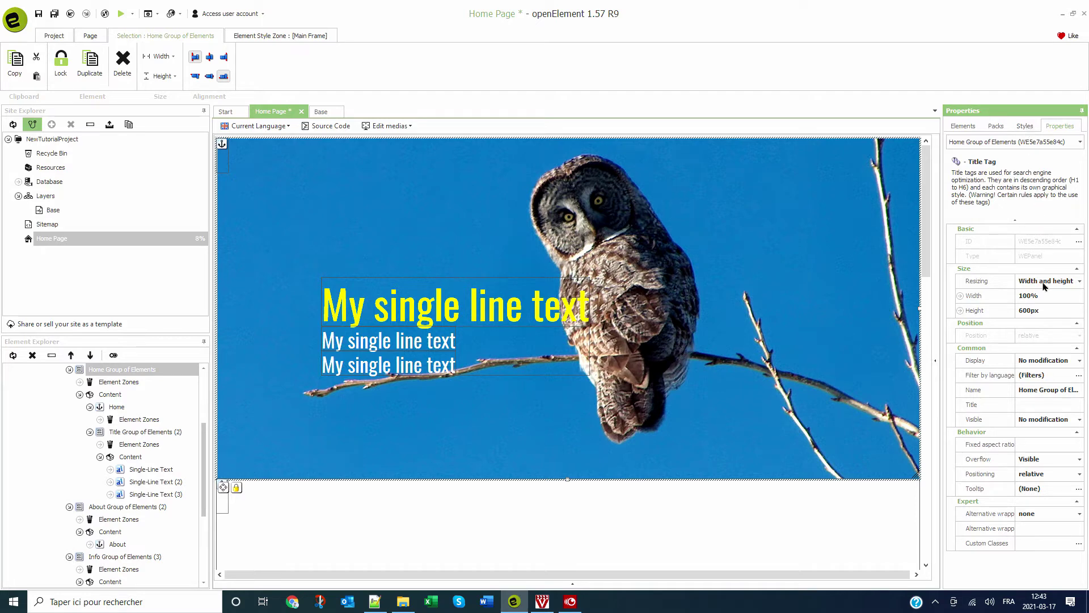
left_click(1024, 126)
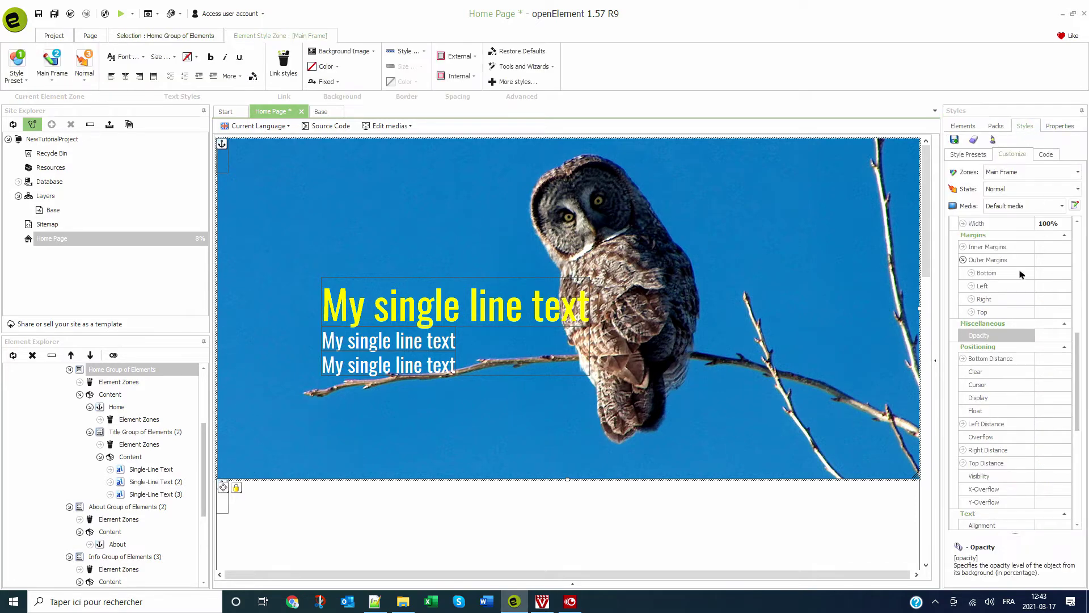
scroll(1024, 276, "up", 5)
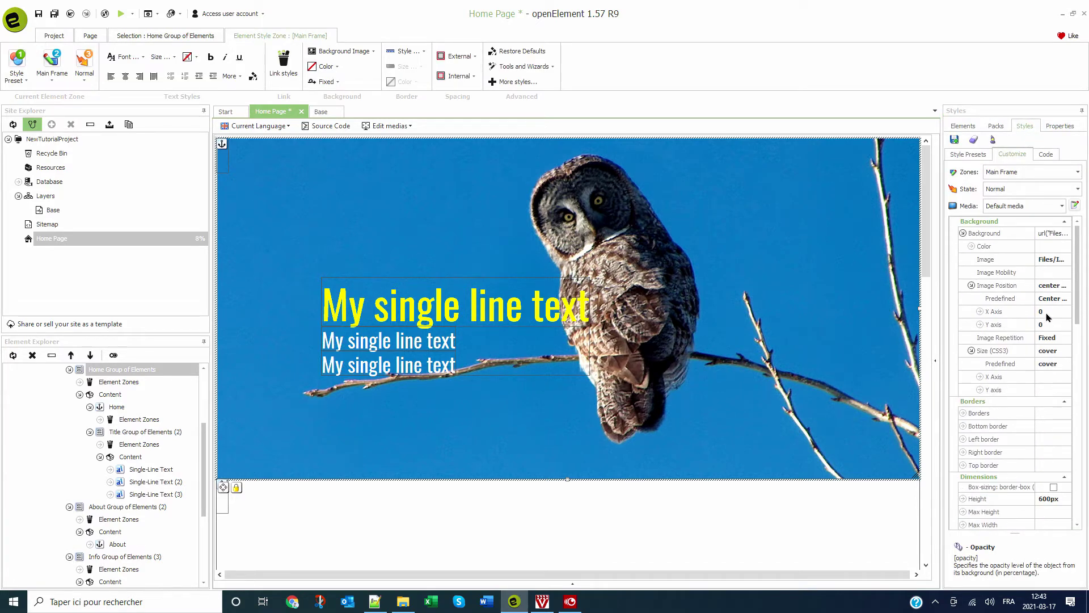
scroll(1046, 317, "down", 5)
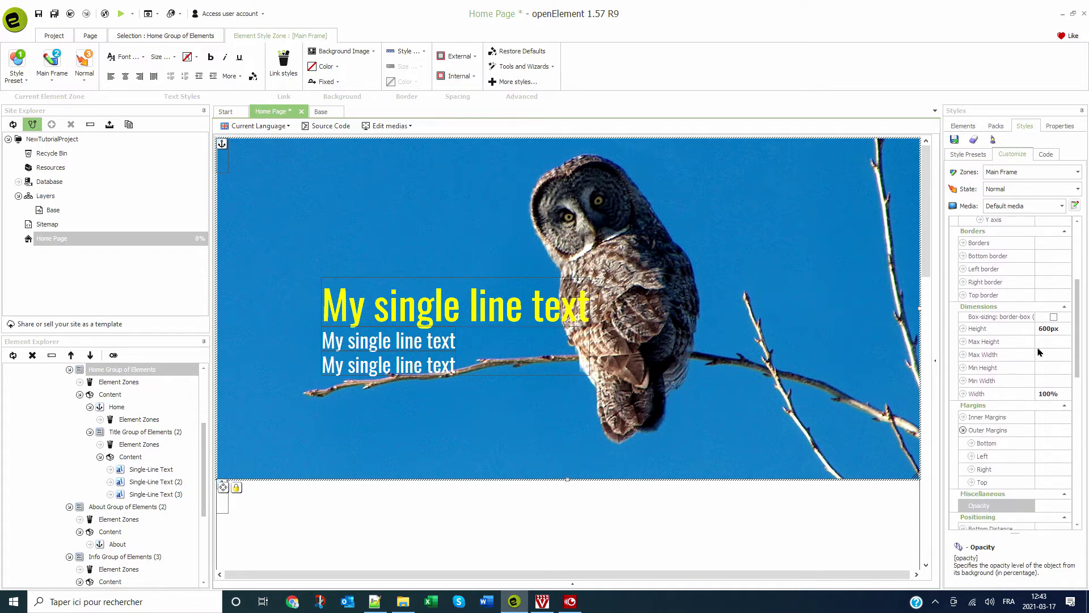
left_click(1052, 328)
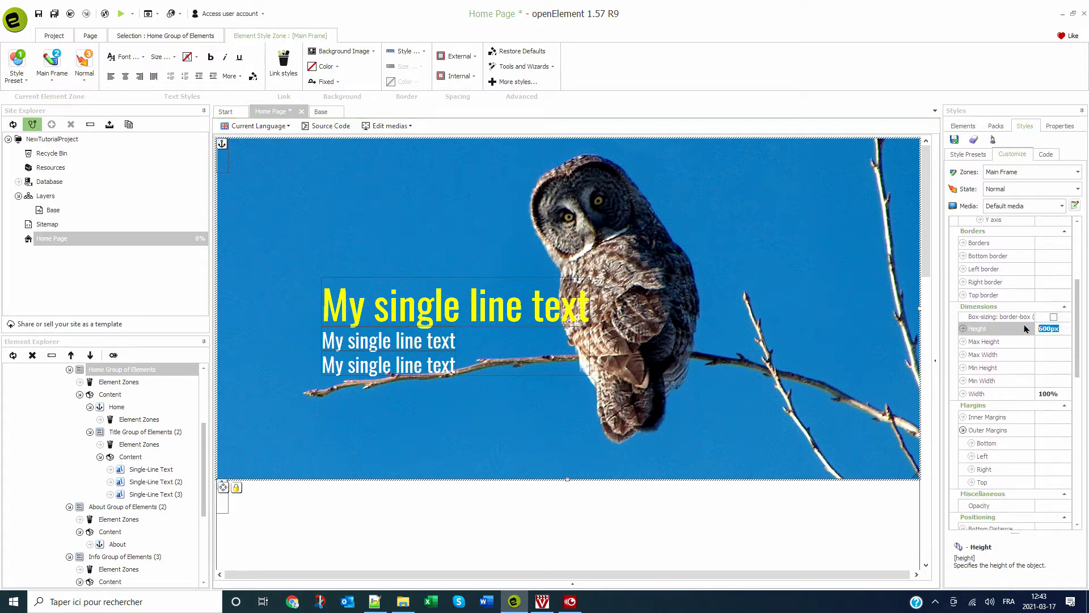
type("100vh")
left_click(1054, 368)
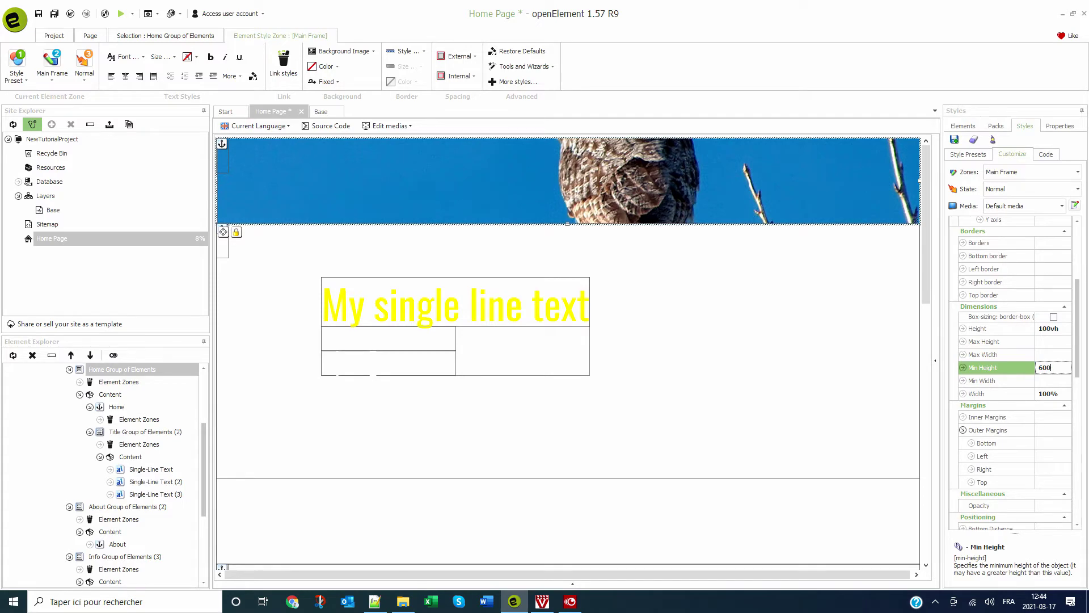
key("Return")
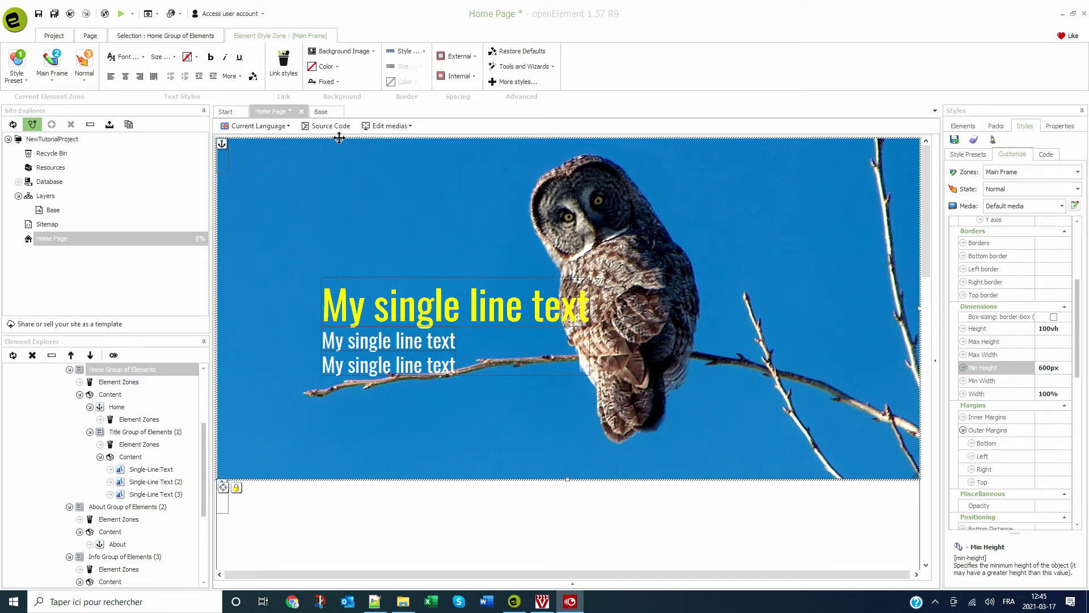
- For the "Tablets, smartphones, small desktops" media, set the first single-line text's font size to 36 px
left_click(377, 126)
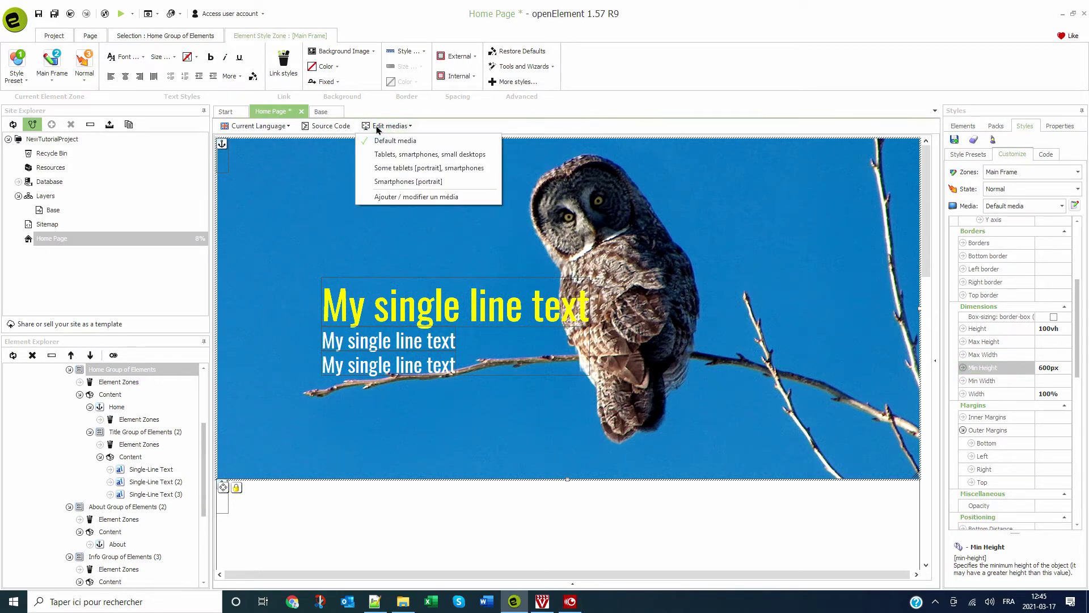
left_click(389, 157)
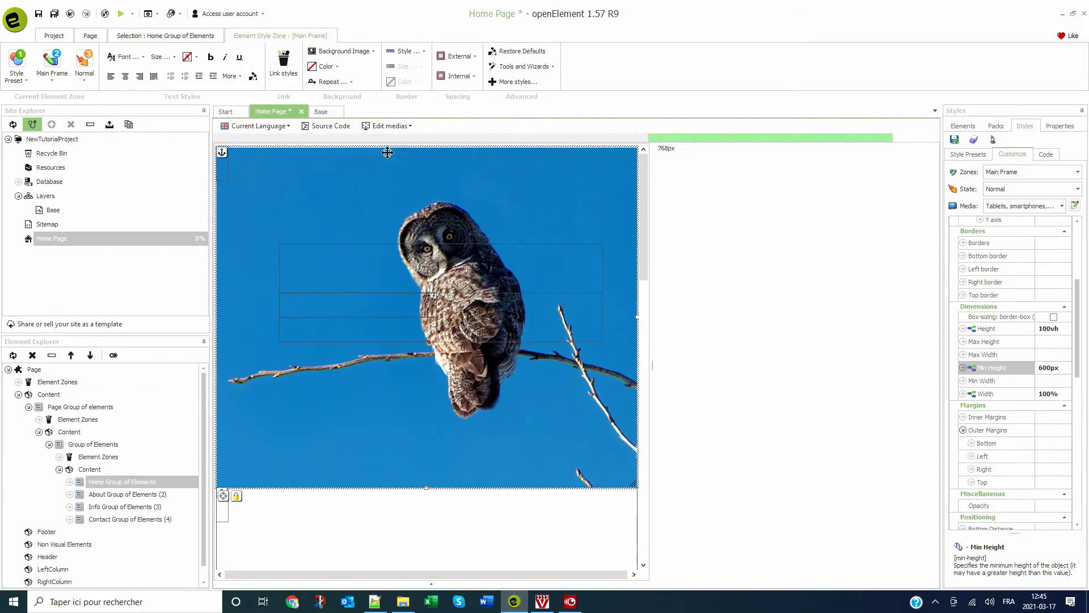
left_click(402, 271)
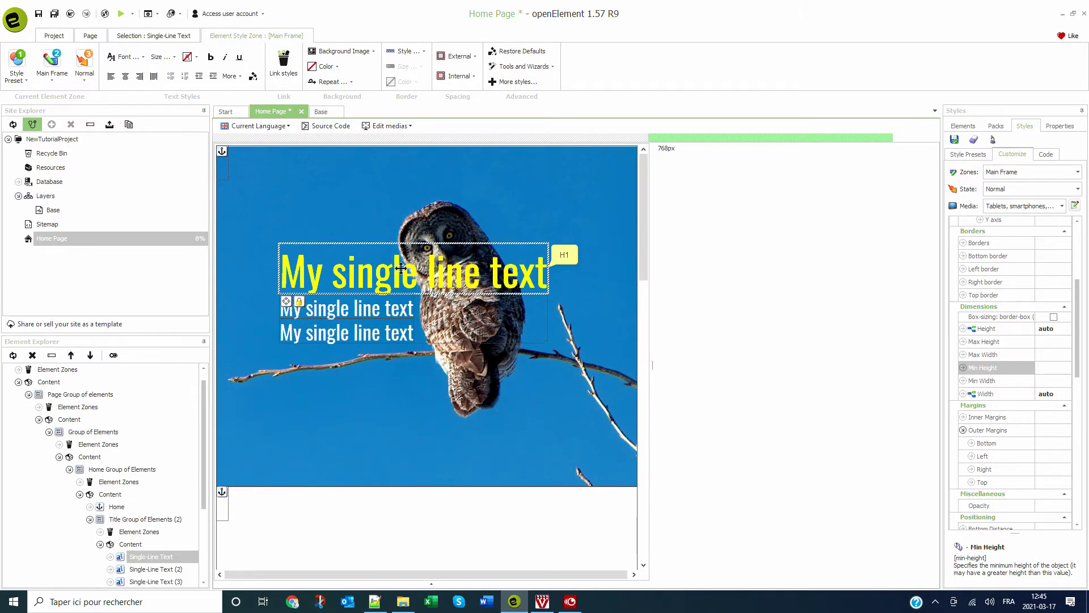
left_click(145, 59)
left_click(157, 57)
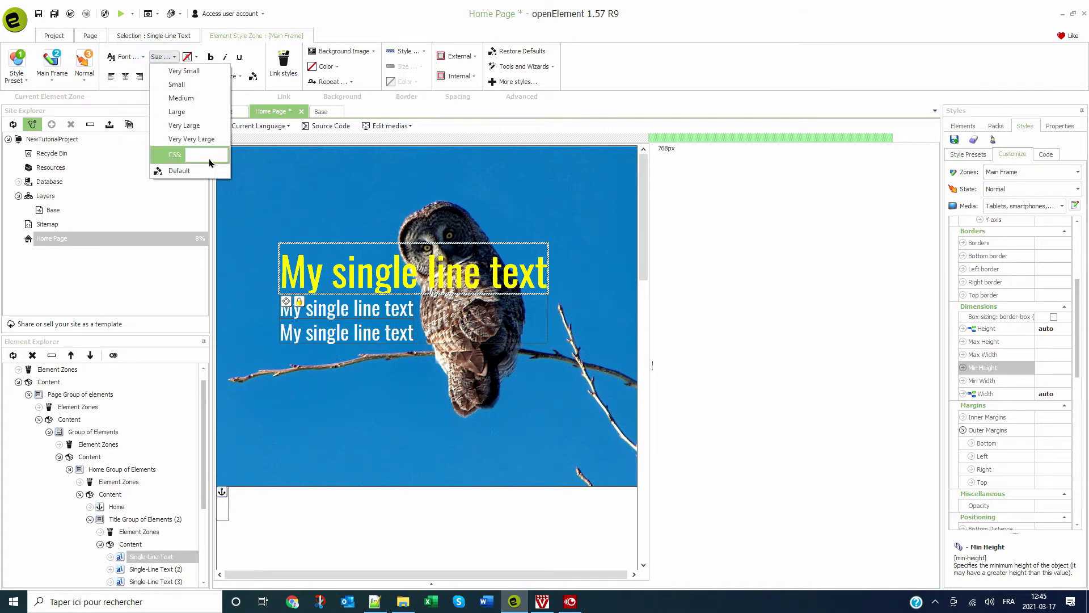
left_click(209, 157)
type("36")
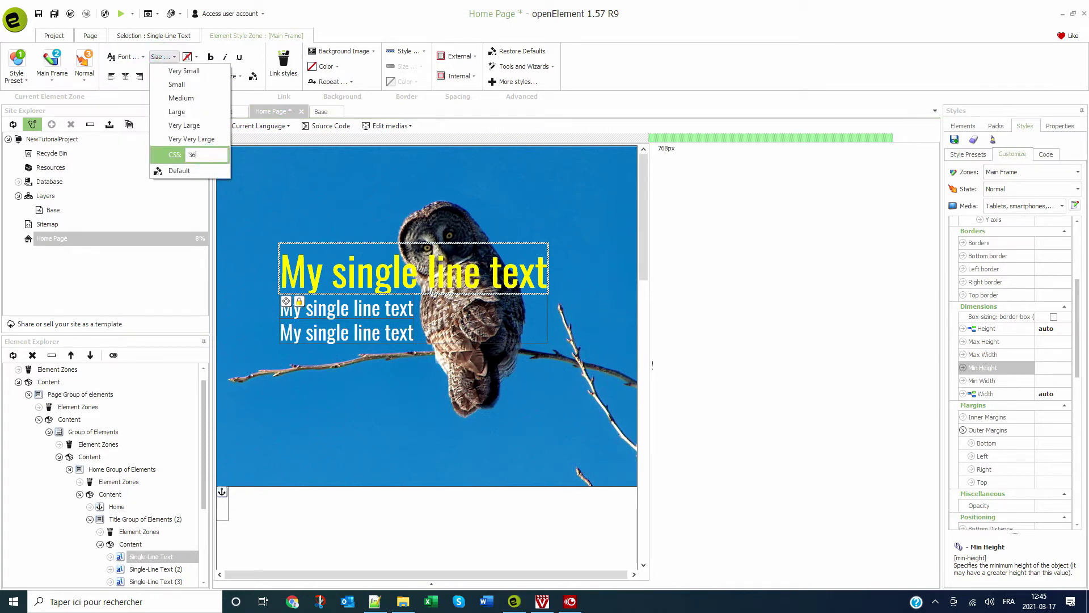
key("Return")
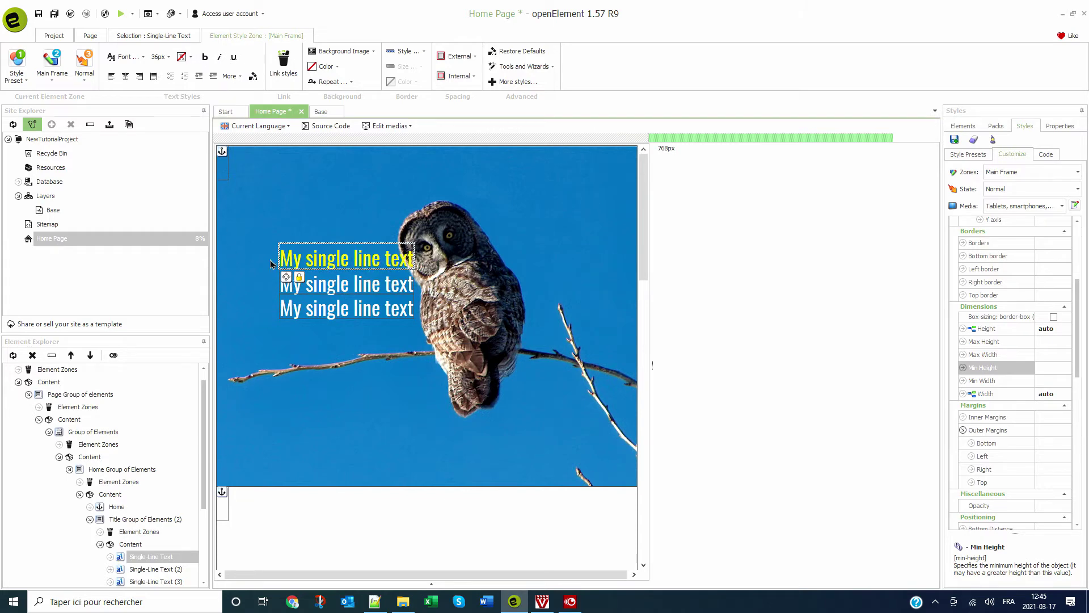
- Reduce the second and third single-line texts to a 24 px font size for the tablet and smartphone media
left_click(351, 282)
left_click(172, 59)
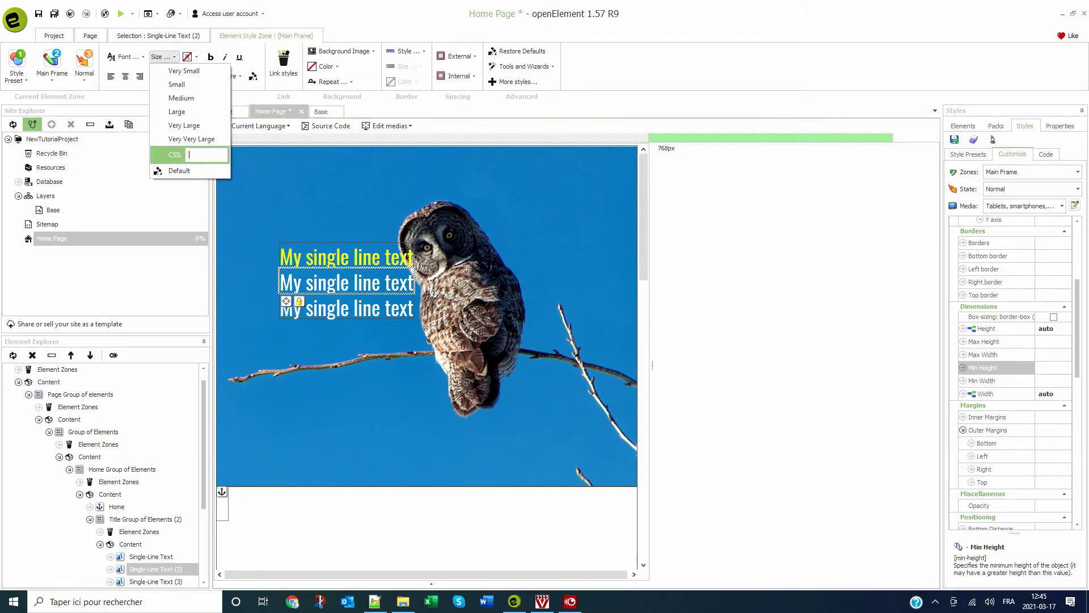
type("24")
key("Return")
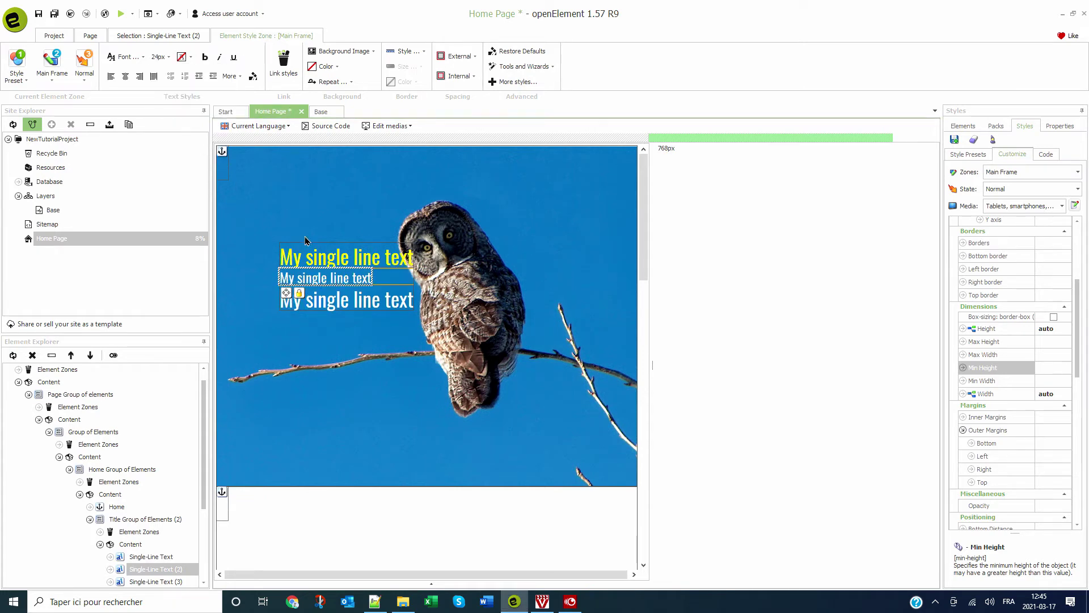
left_click(341, 305)
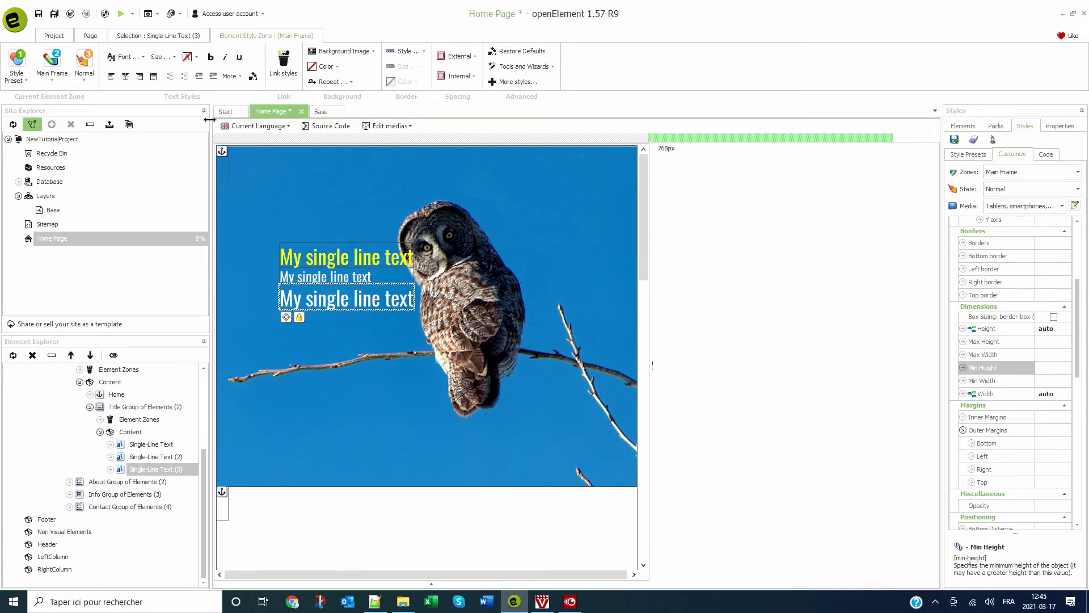
left_click(169, 59)
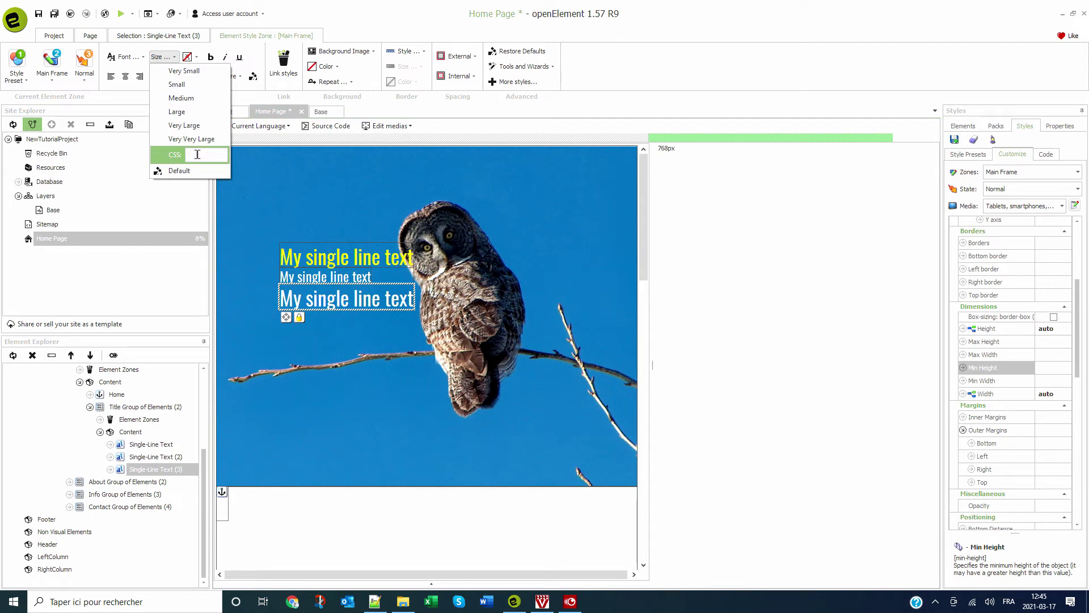
key("Return")
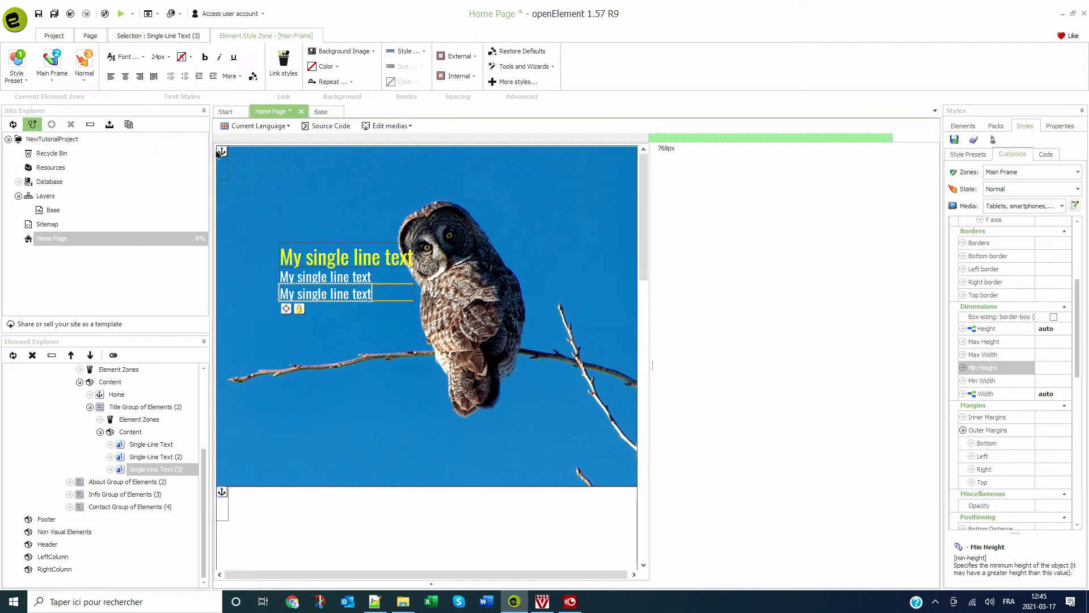
- Return the page editing to the Default media and switch the page's current language to French
left_click(385, 126)
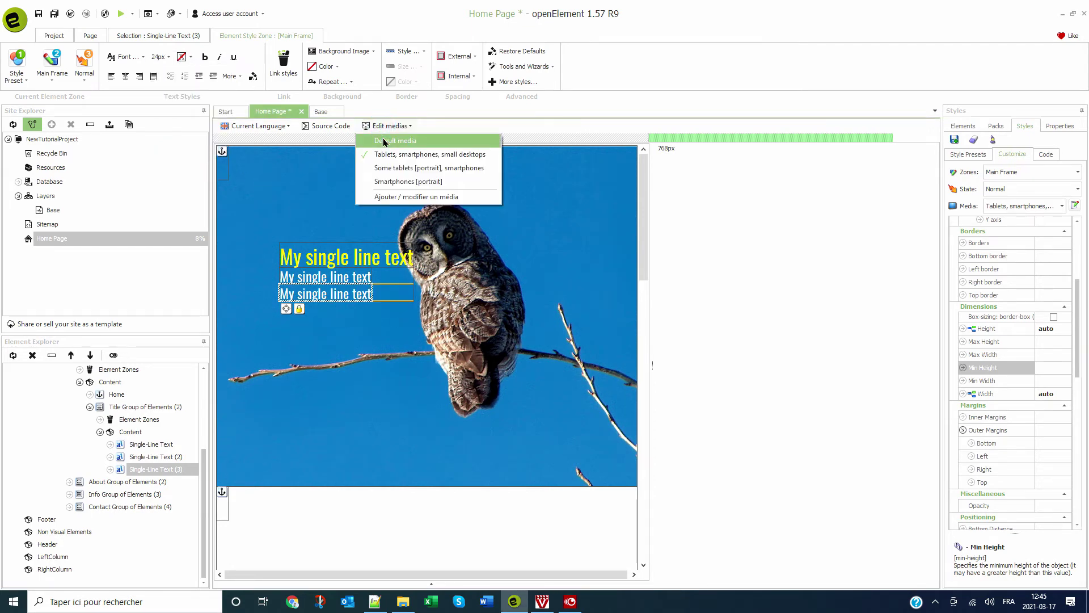
left_click(384, 140)
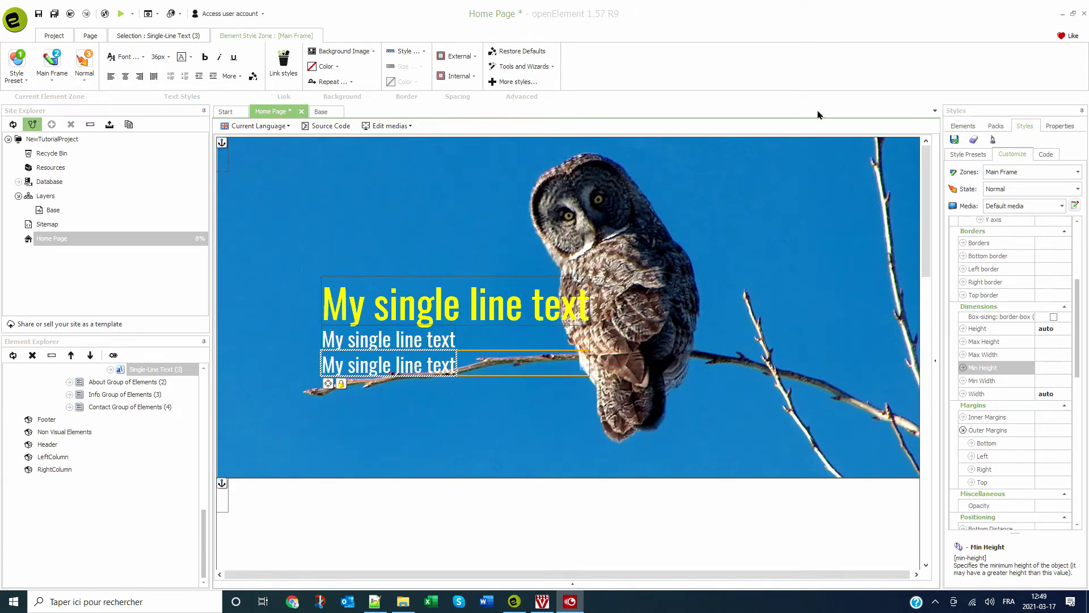
left_click(255, 129)
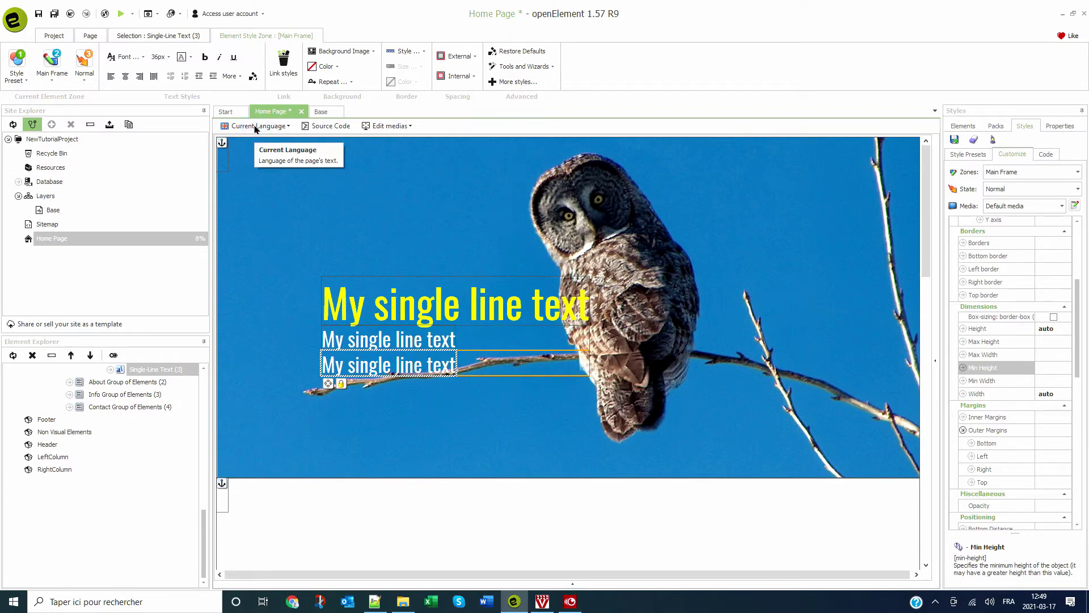
left_click(256, 130)
left_click(253, 153)
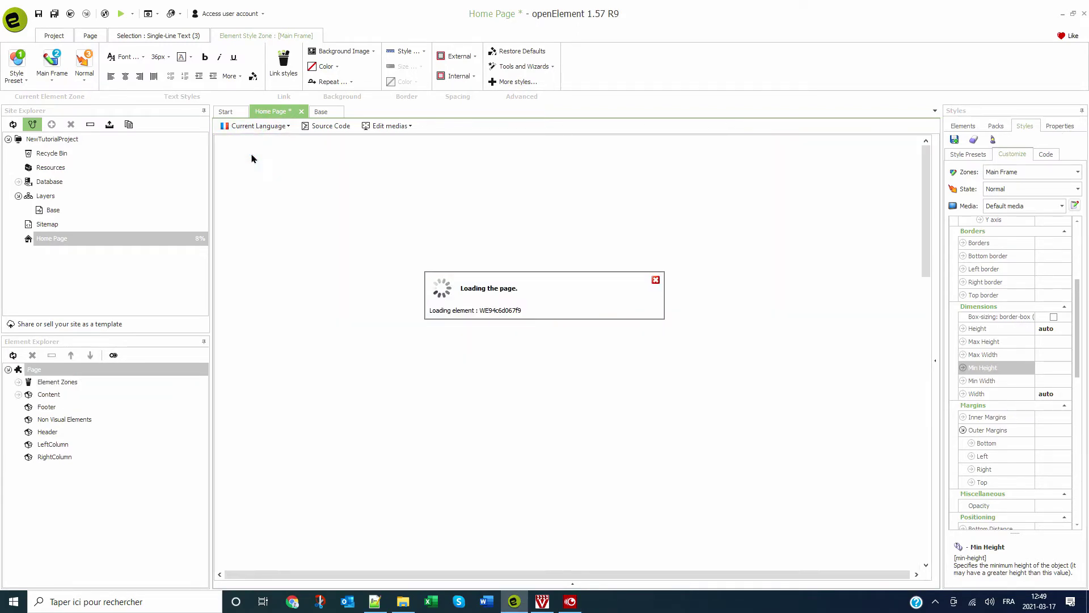
- Replace the French content of the yellow H1 title text with "Mon texte simple"
double_click(389, 307)
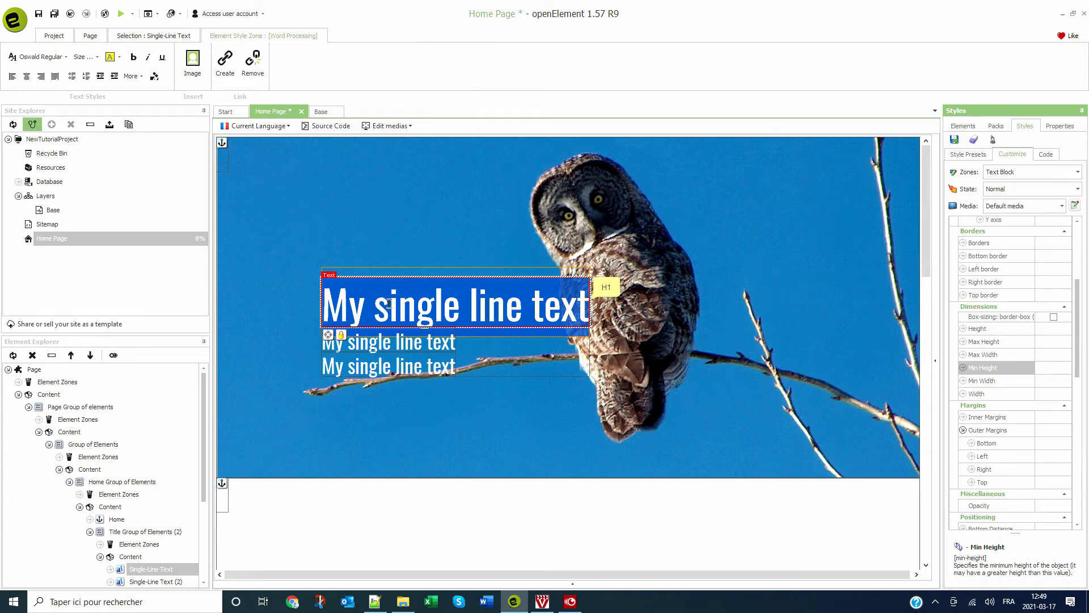
type("Mont")
key("BackSpace")
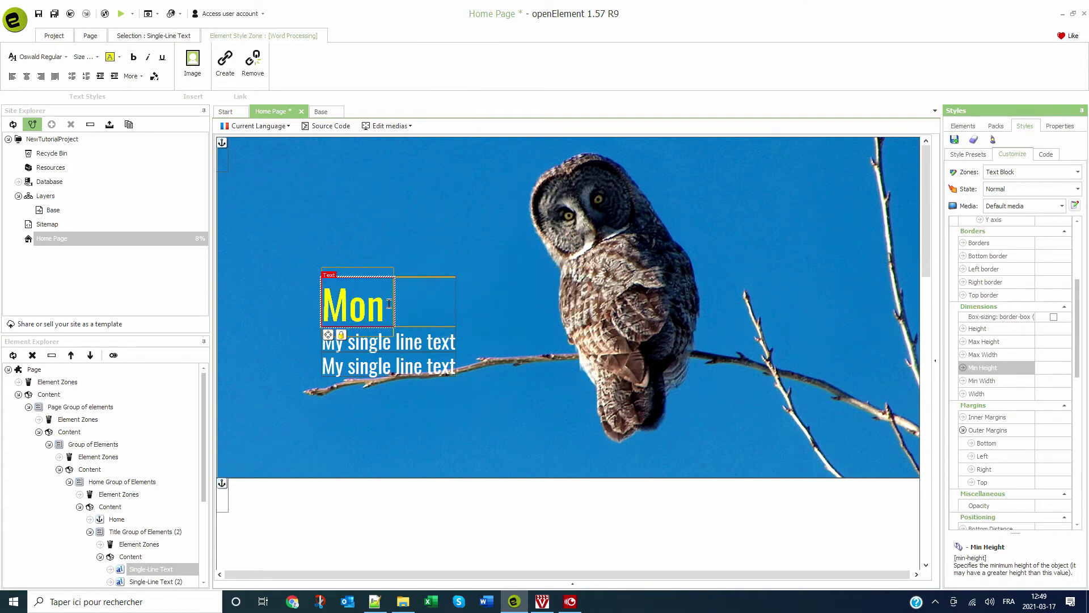
type("tevxte")
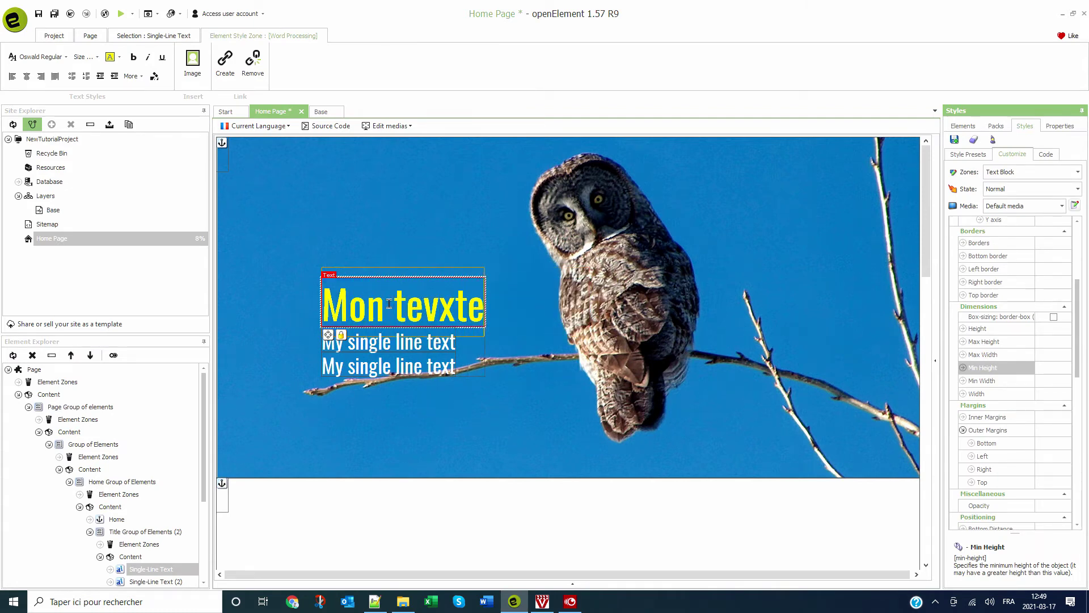
key("Left")
key("Left")
key("Left")
key("Left")
key("Delete")
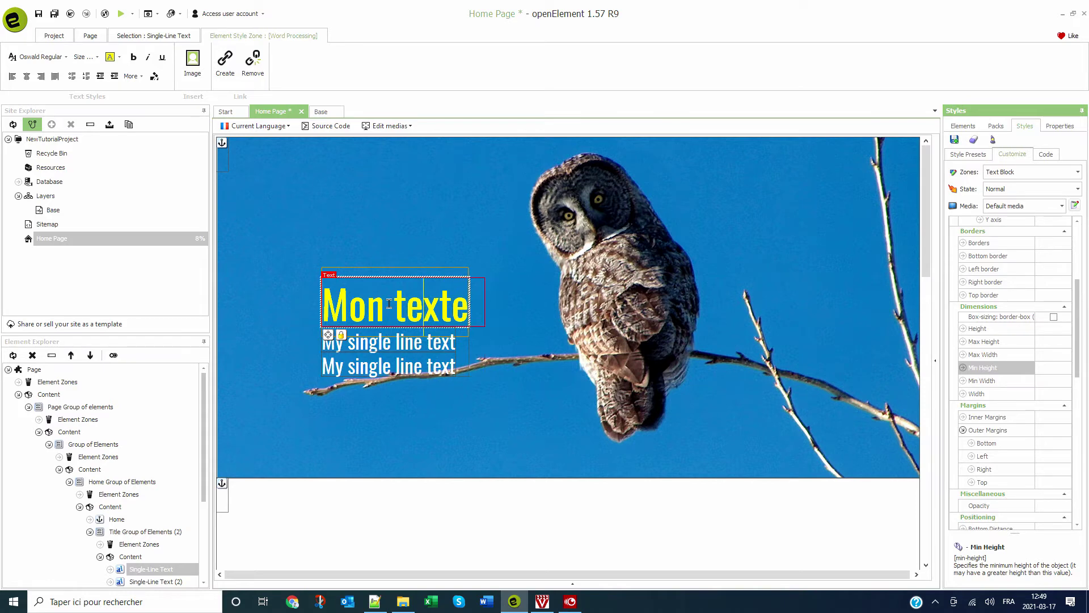
key("End")
type("simple")
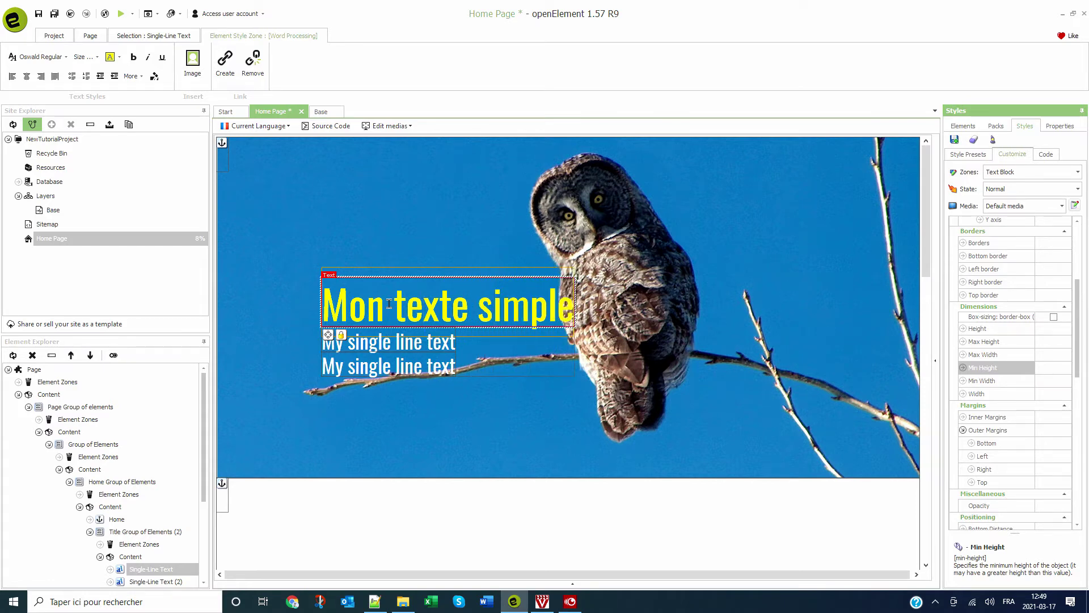
- Copy the French title wording into the second and third single-line texts, replacing their English placeholders
key("ctrl+a")
key("ctrl+c")
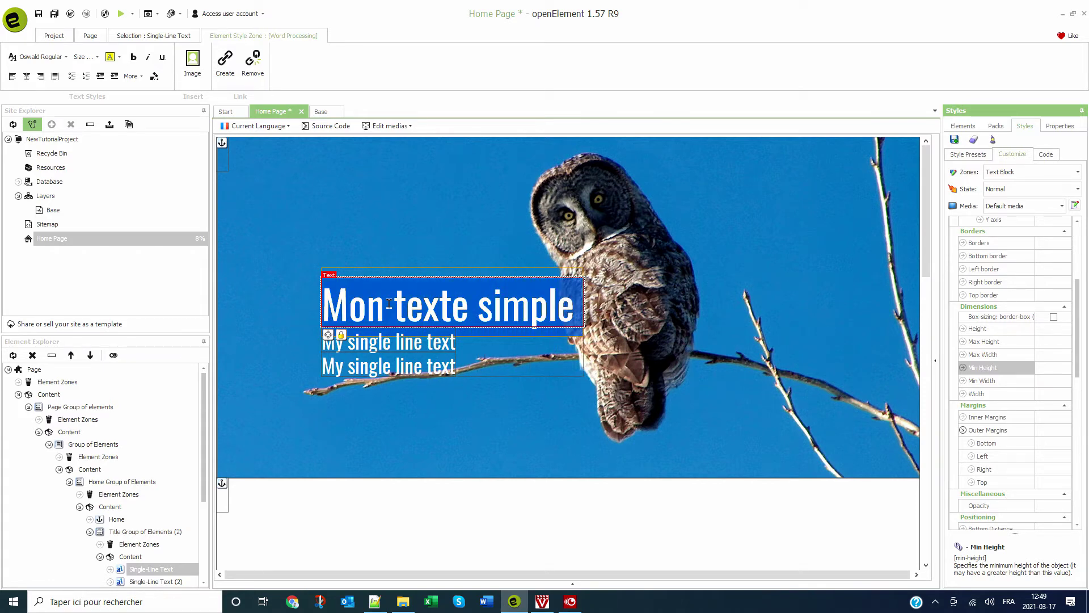
left_click(403, 342)
key("ctrl+v")
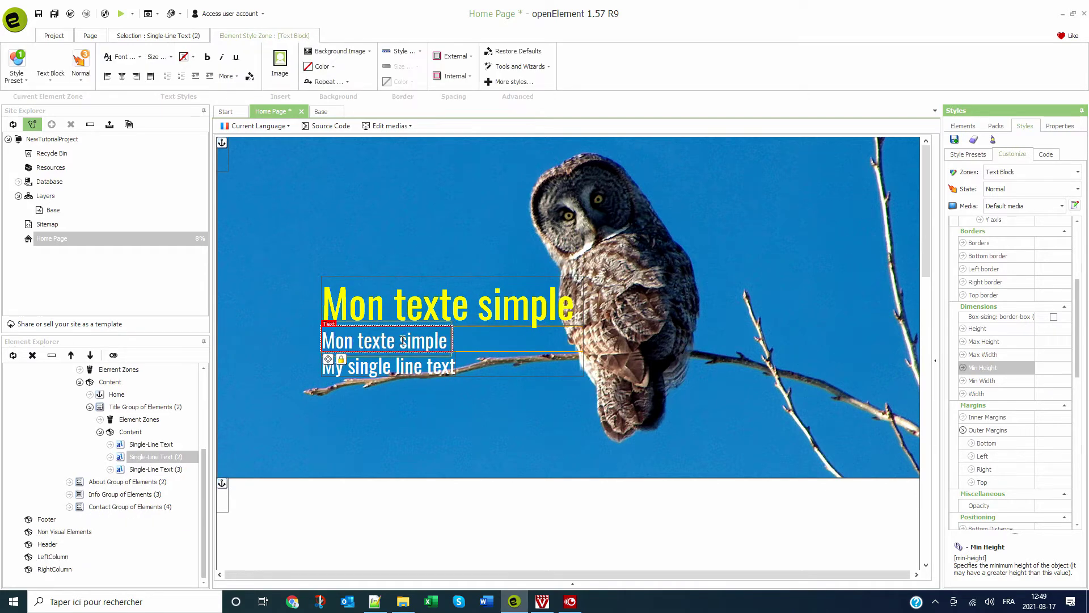
left_click(392, 369)
key("ctrl+v")
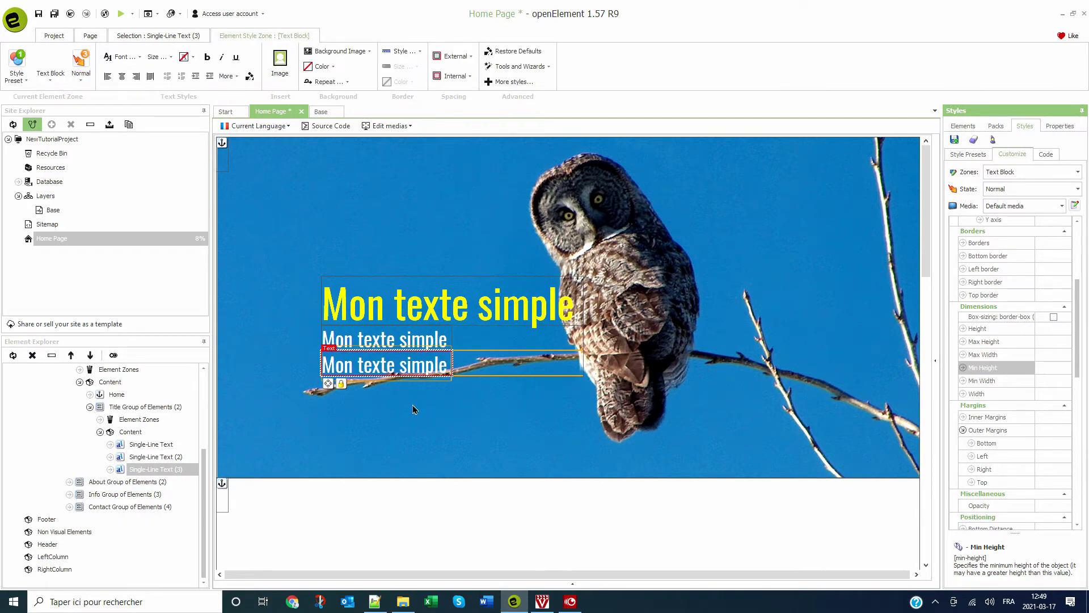
- Switch the page's current language back to English
left_click(416, 407)
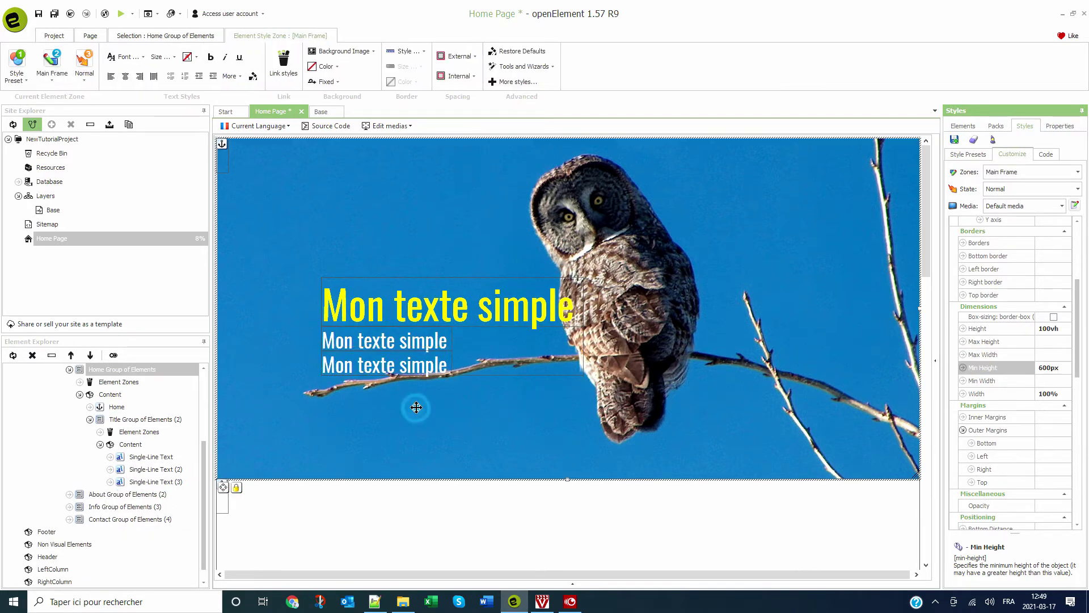
left_click(256, 126)
left_click(256, 140)
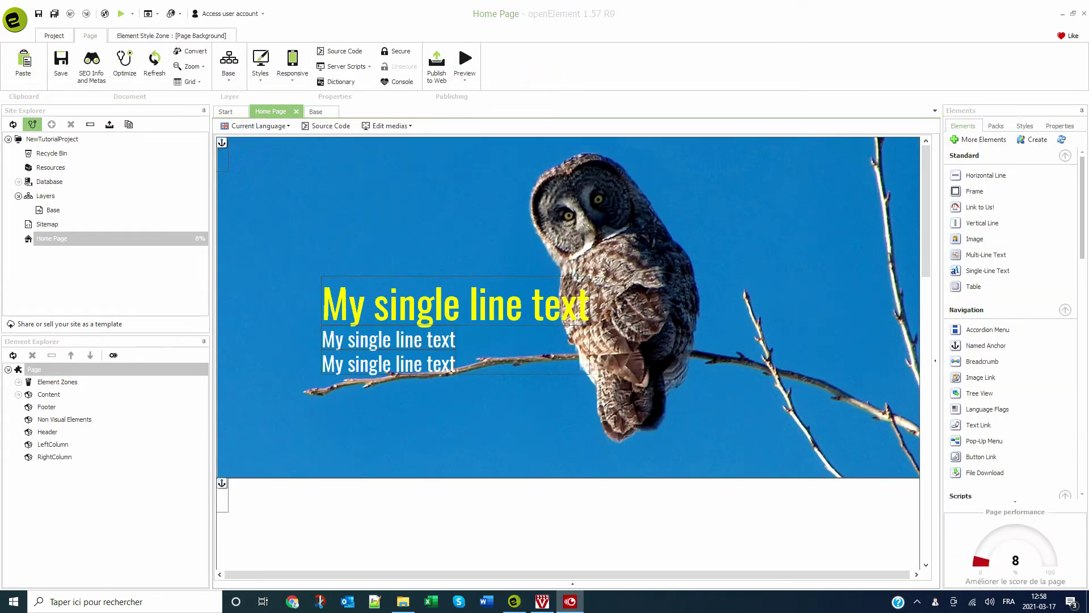
- Add a Multi-Line Text element below the About section's anchor and replace its placeholder with the copied Lorem ipsum paragraphs
left_click(653, 325)
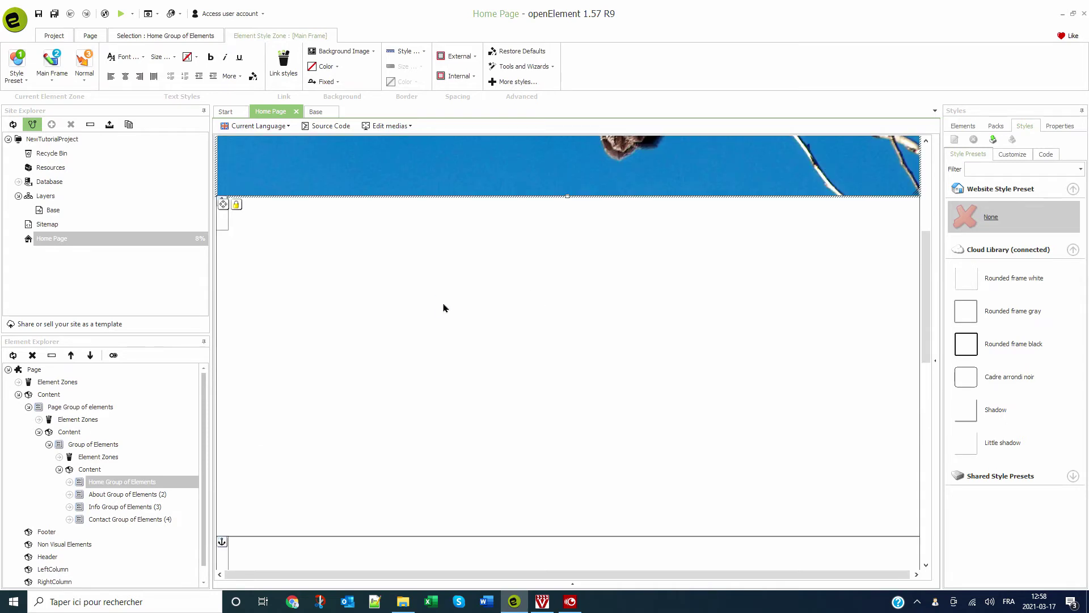
left_click(221, 228)
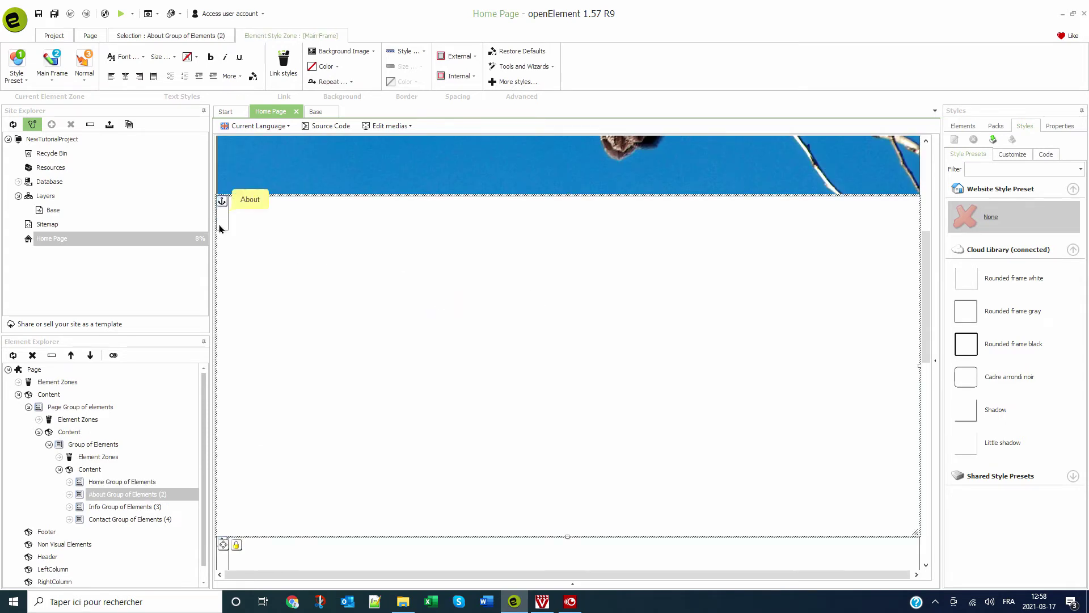
left_click(221, 228)
left_click(969, 129)
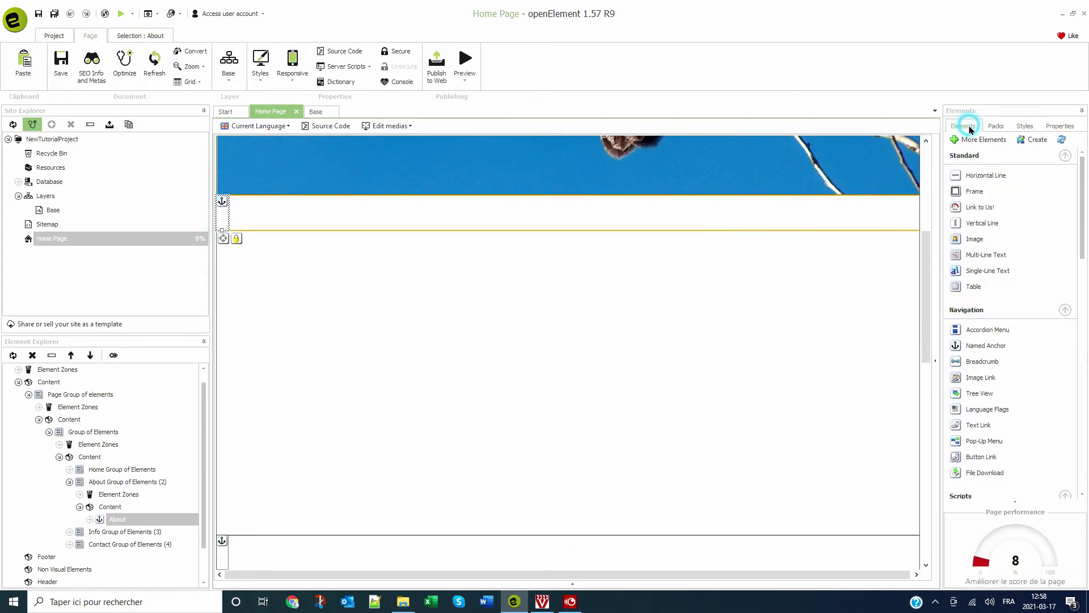
mouse_move(983, 255)
left_mouse_down()
mouse_move(382, 292)
mouse_move(238, 248)
mouse_move(229, 231)
mouse_move(257, 270)
left_mouse_up()
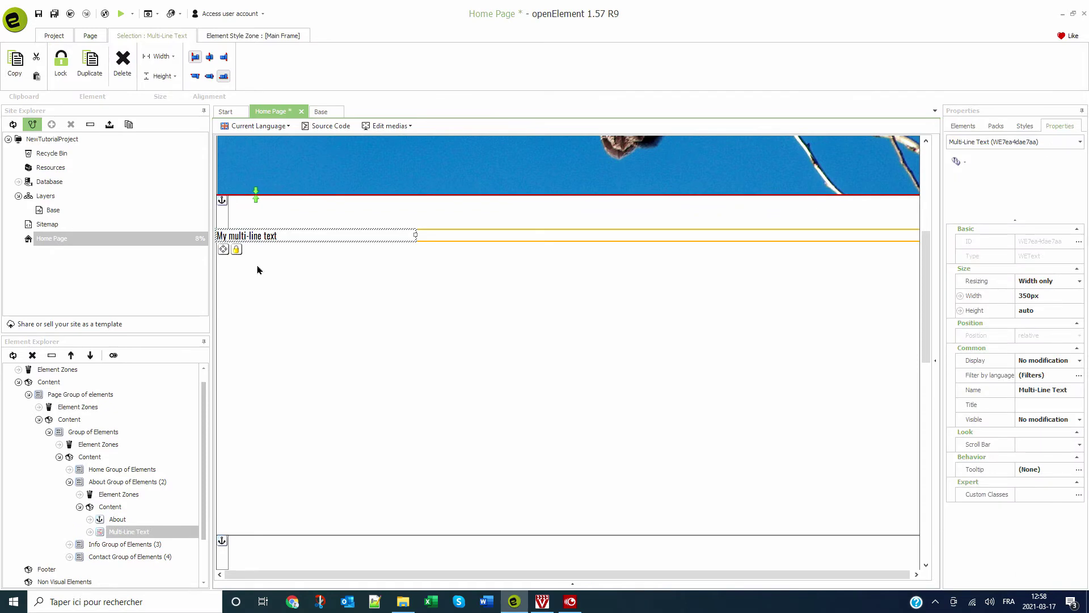
double_click(275, 236)
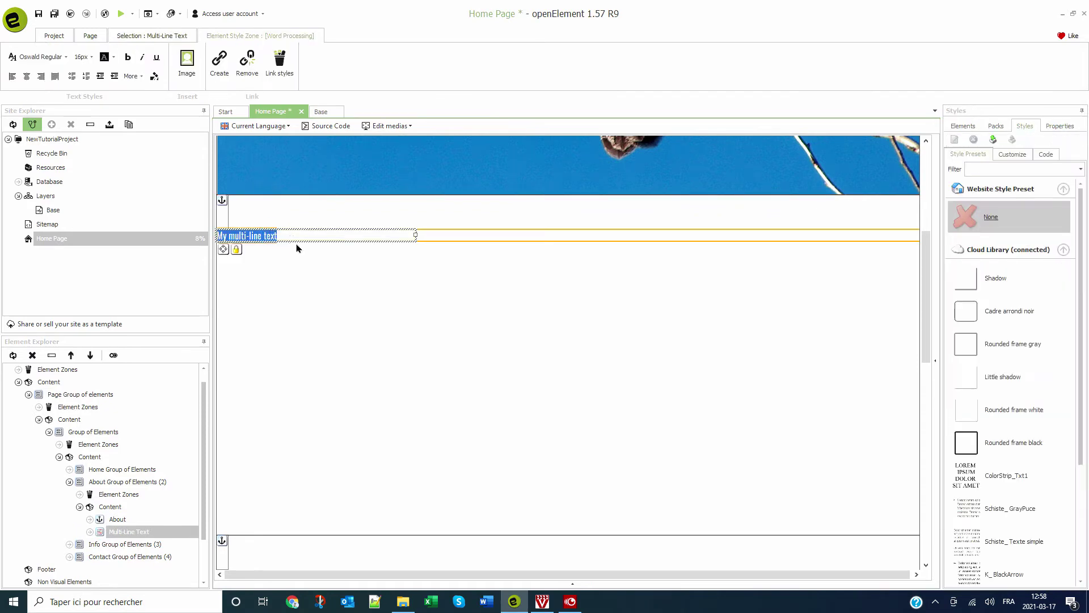
key("ctrl+v")
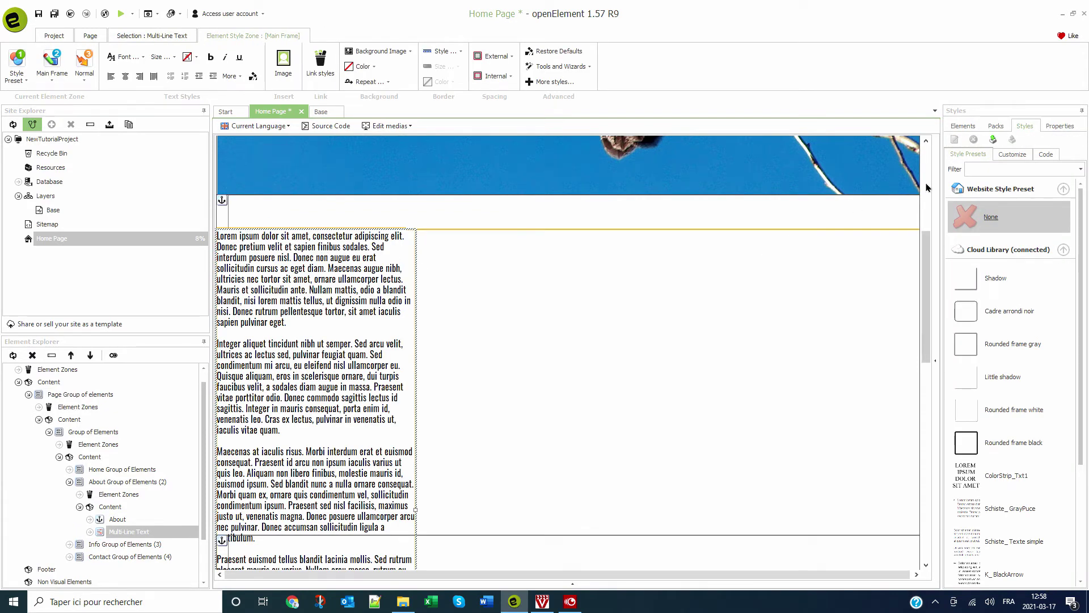
- Set the multi-line text's width to 80% and centre it horizontally in the About section
left_click(1060, 126)
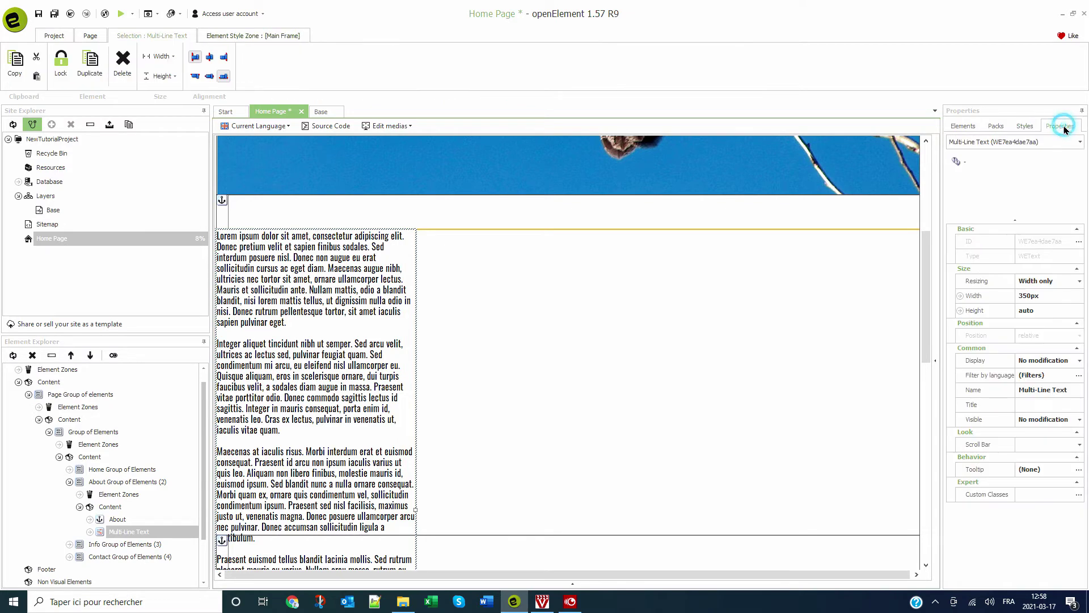
left_click(1051, 300)
type("80")
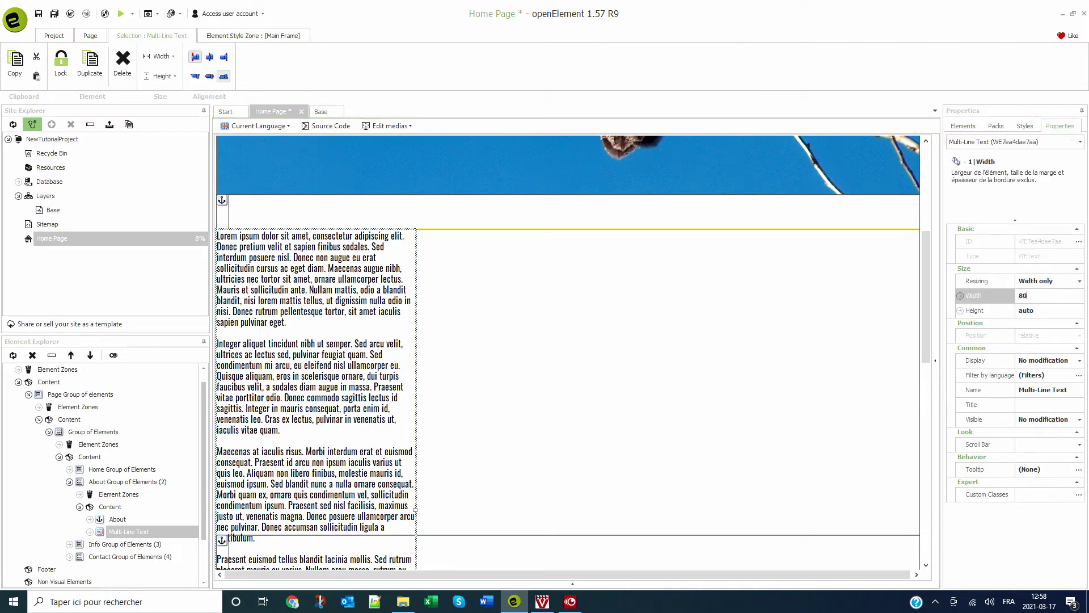
left_click(970, 291)
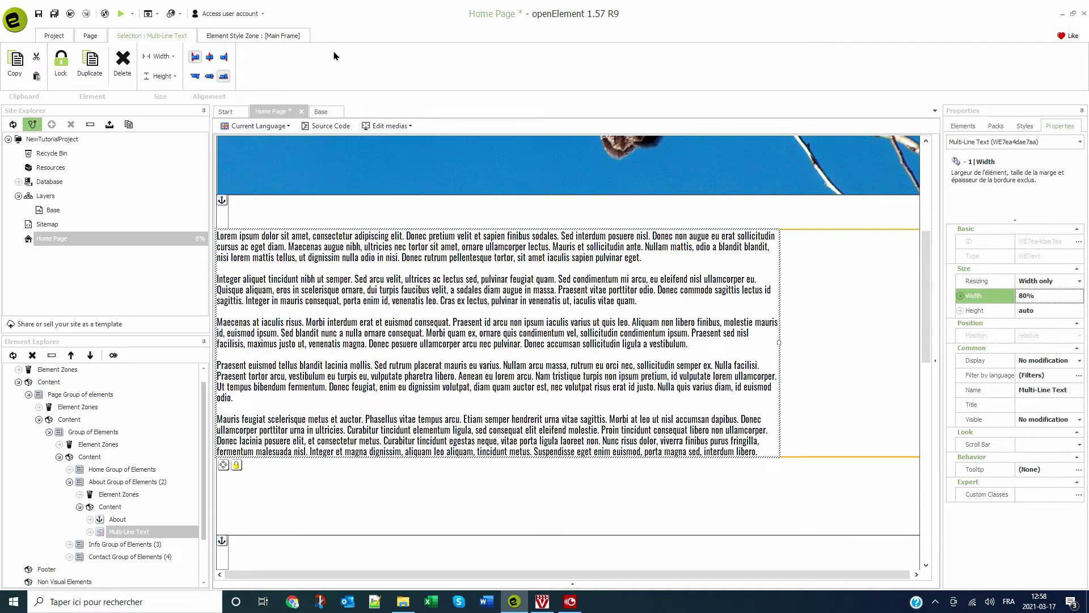
left_click(209, 58)
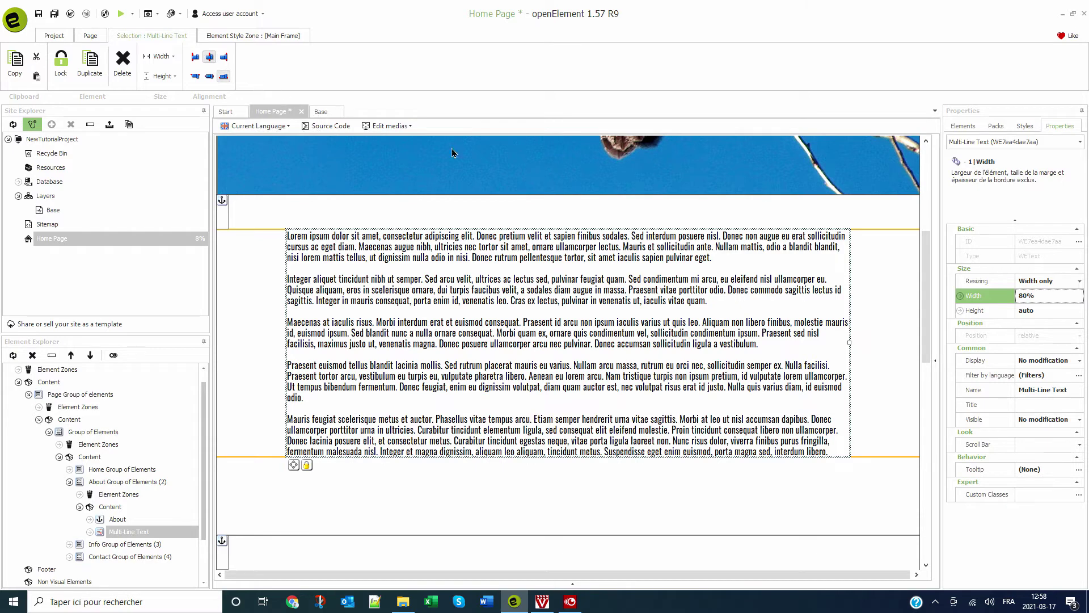
- Add the heading "About us" above the first Lorem ipsum paragraph, separated from it by a blank line
double_click(329, 247)
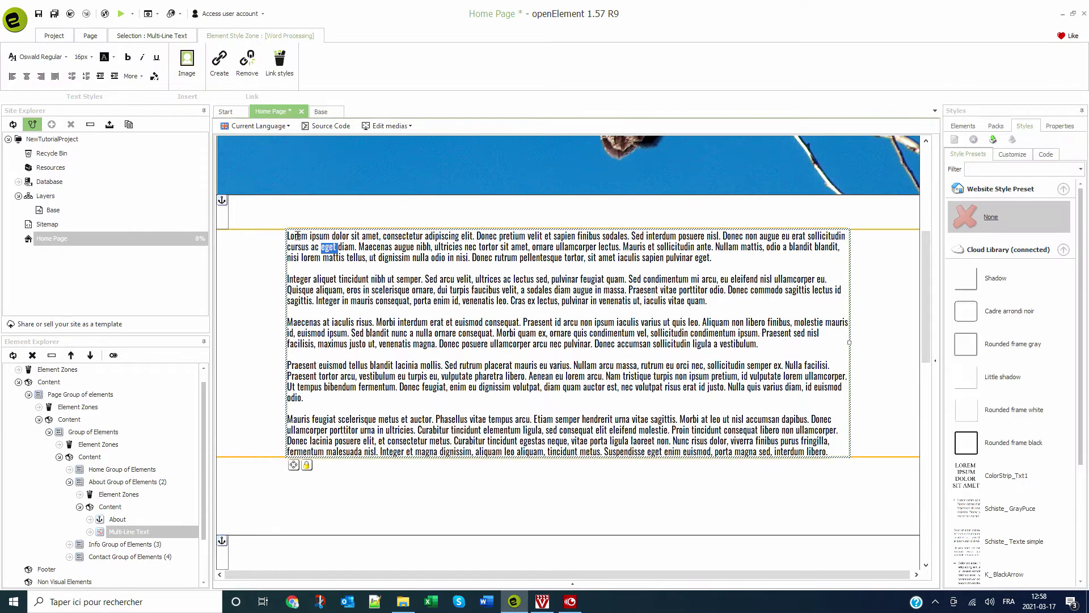
left_click(287, 235)
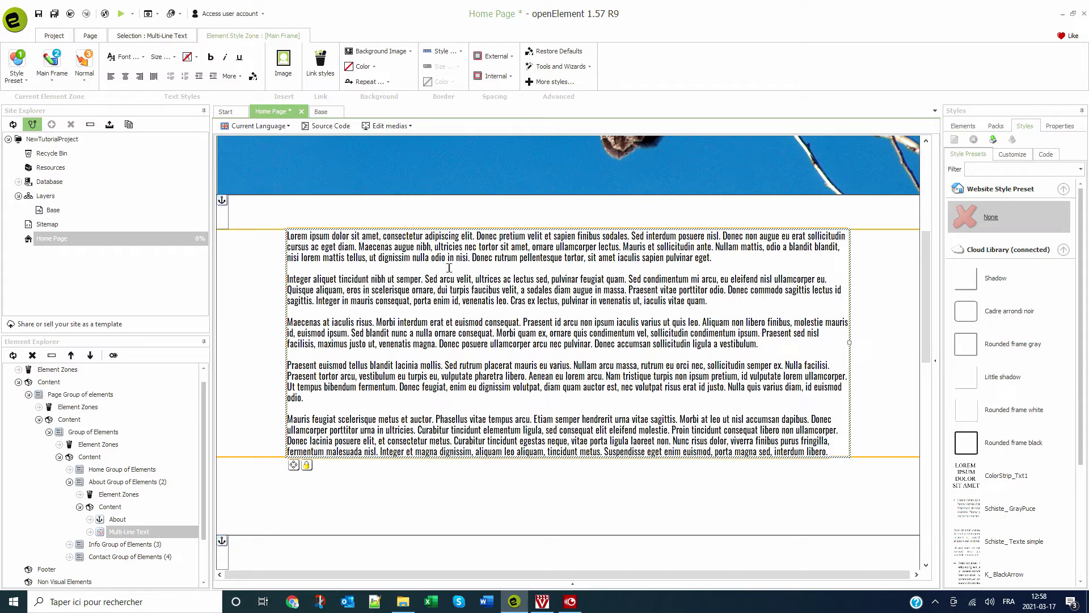
type("About u")
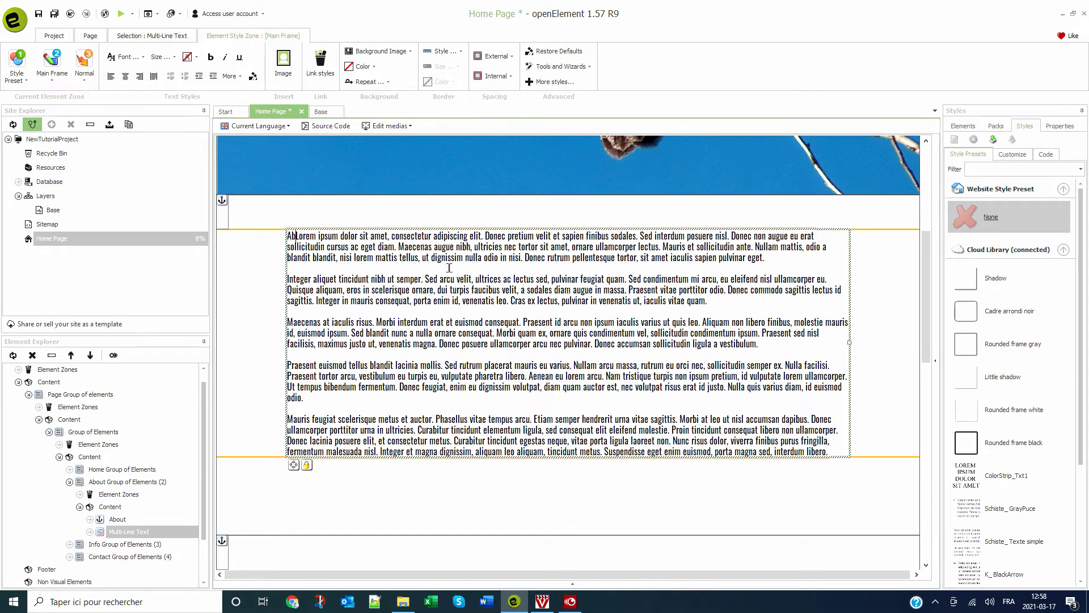
type("s")
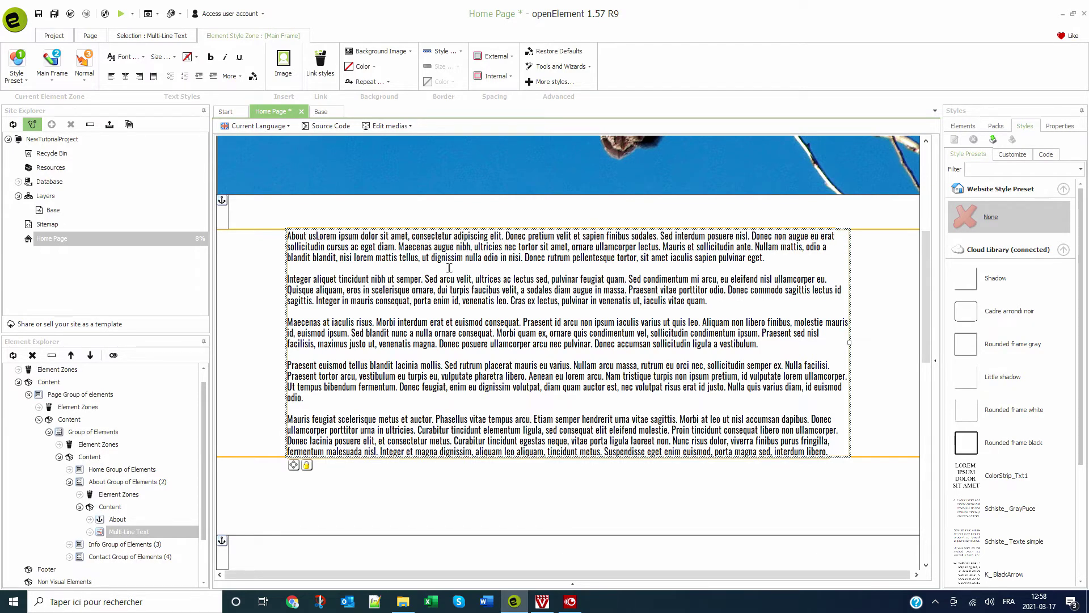
key("Return")
key("Return")
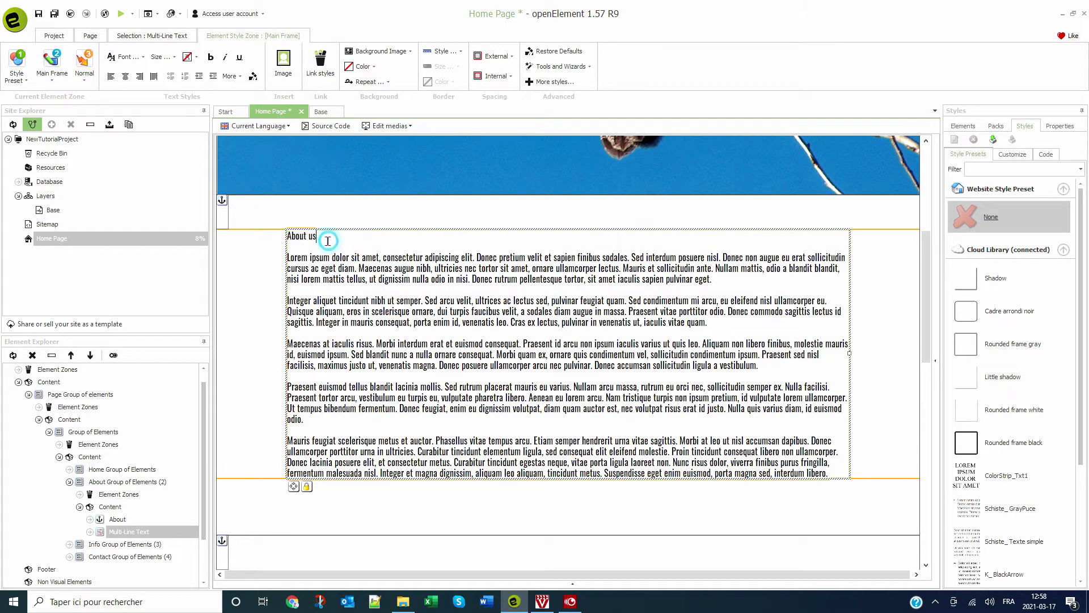
- Format the "About us" heading in blue with the Very Very Large font size
left_click_drag(317, 236, 289, 236)
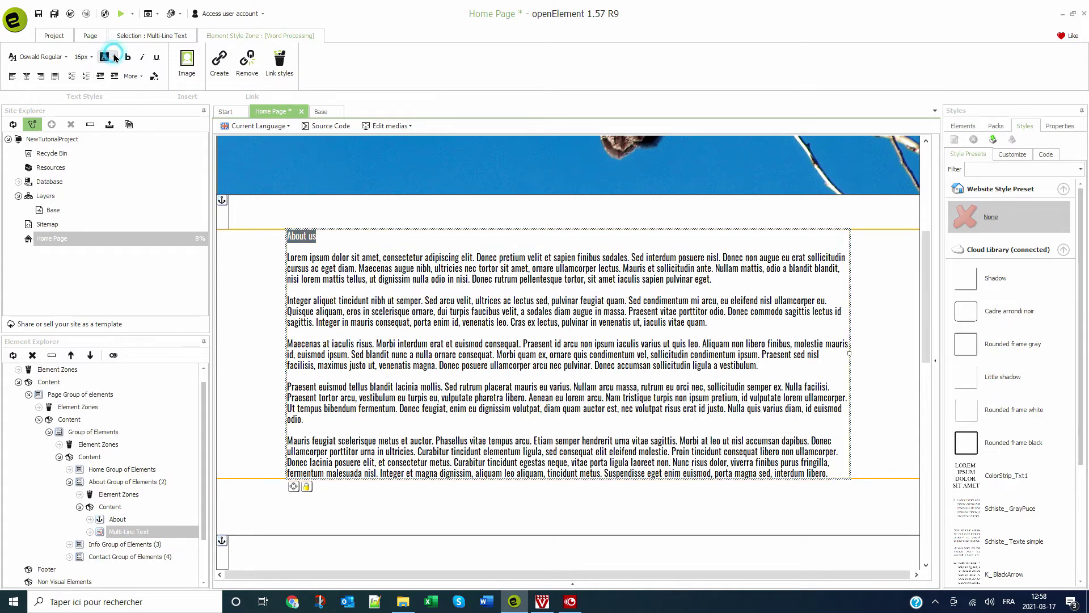
left_click(114, 57)
left_click(154, 186)
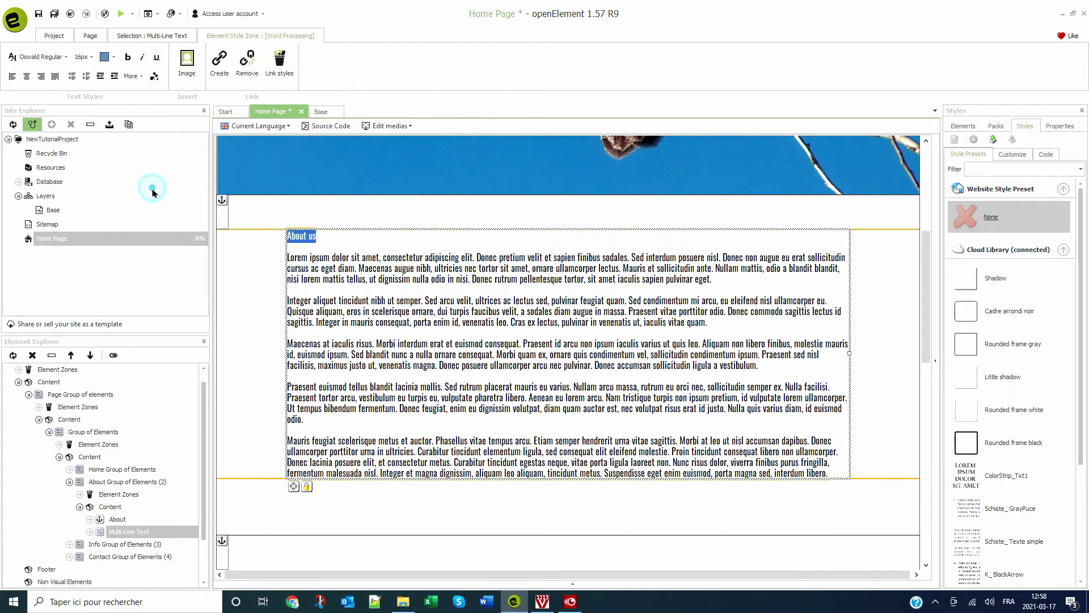
left_click(92, 57)
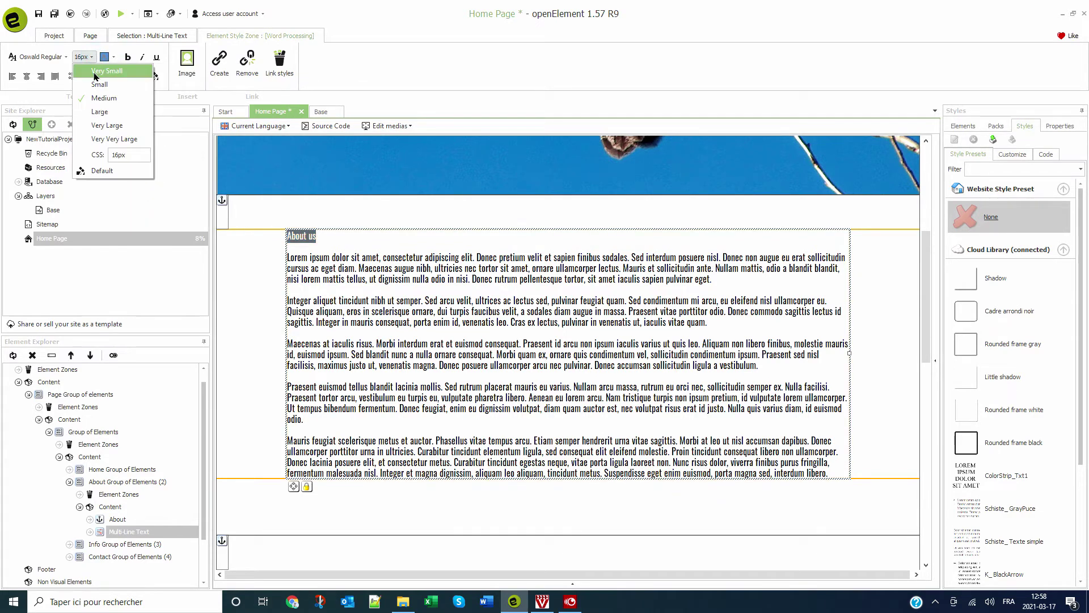
left_click(111, 140)
left_click(368, 289)
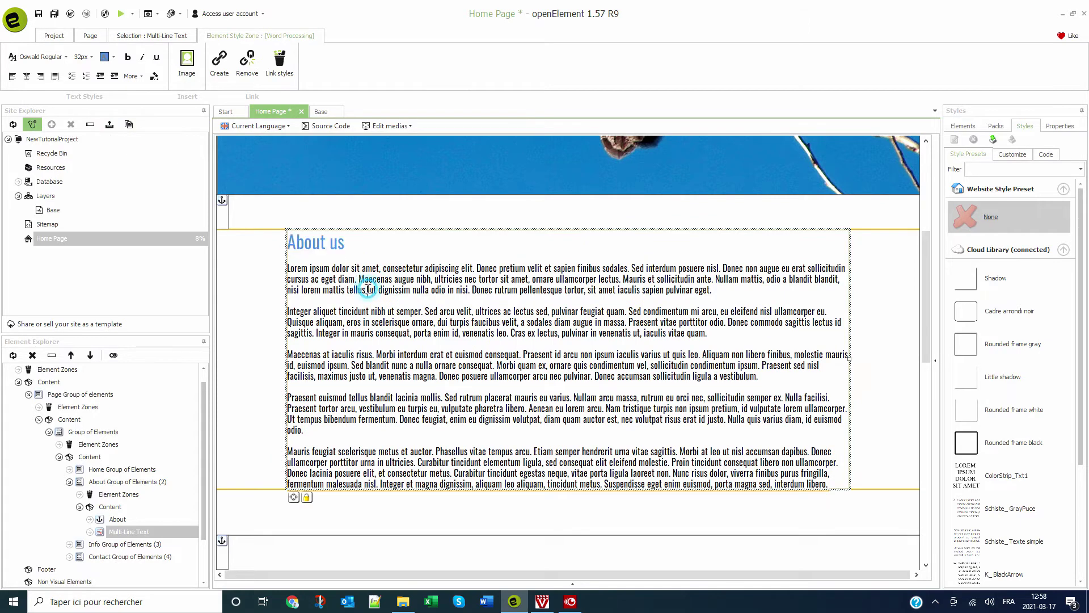
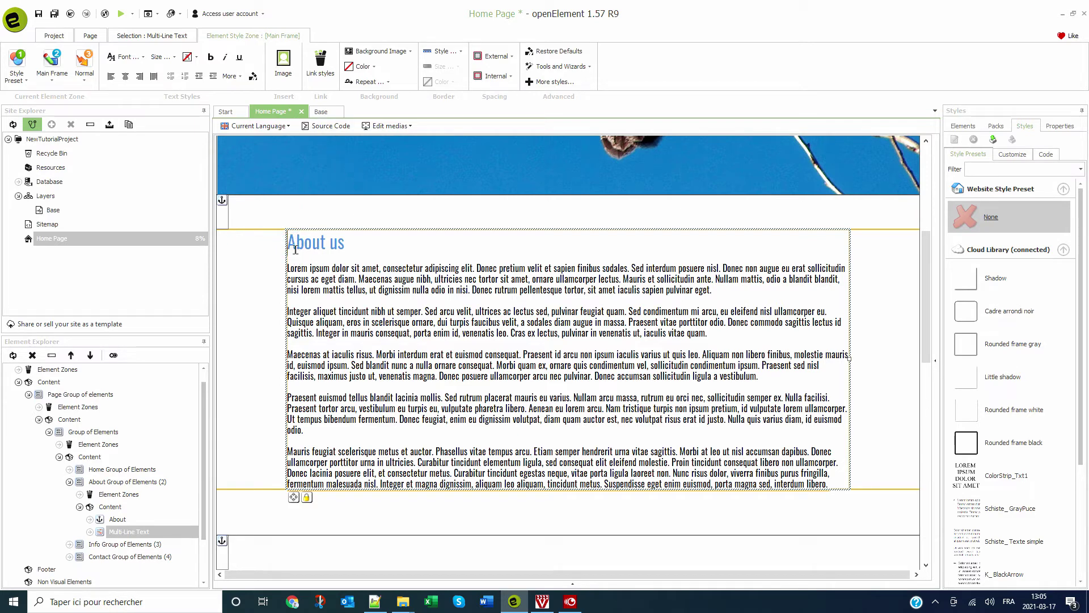
- Choose the image DSC04492 for insertion within the About text, keeping its alignment as Align Text
left_click(283, 63)
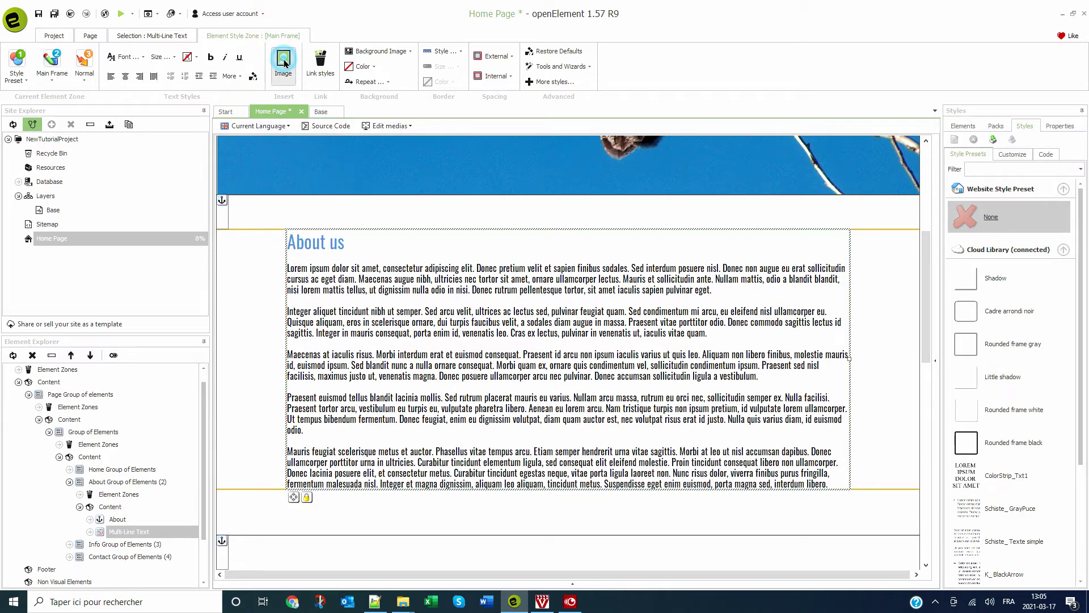
left_click(562, 287)
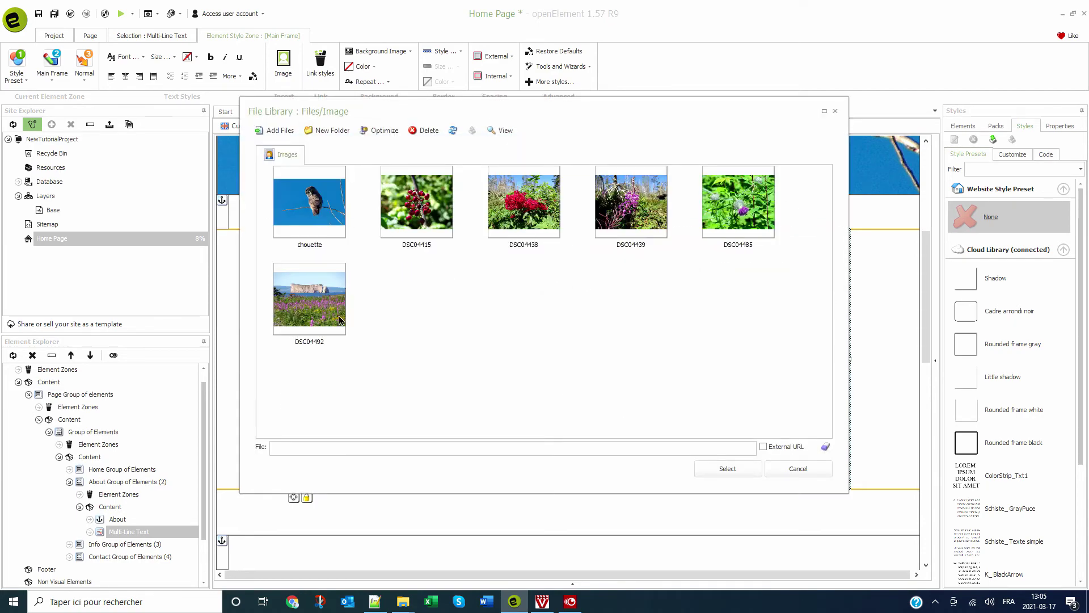
double_click(319, 311)
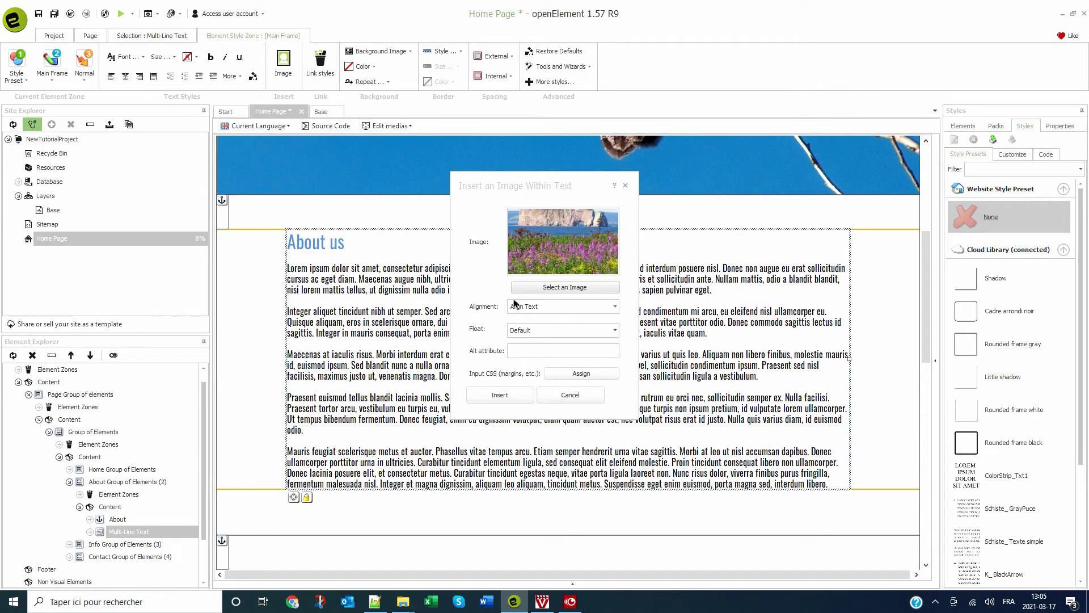
left_click(546, 307)
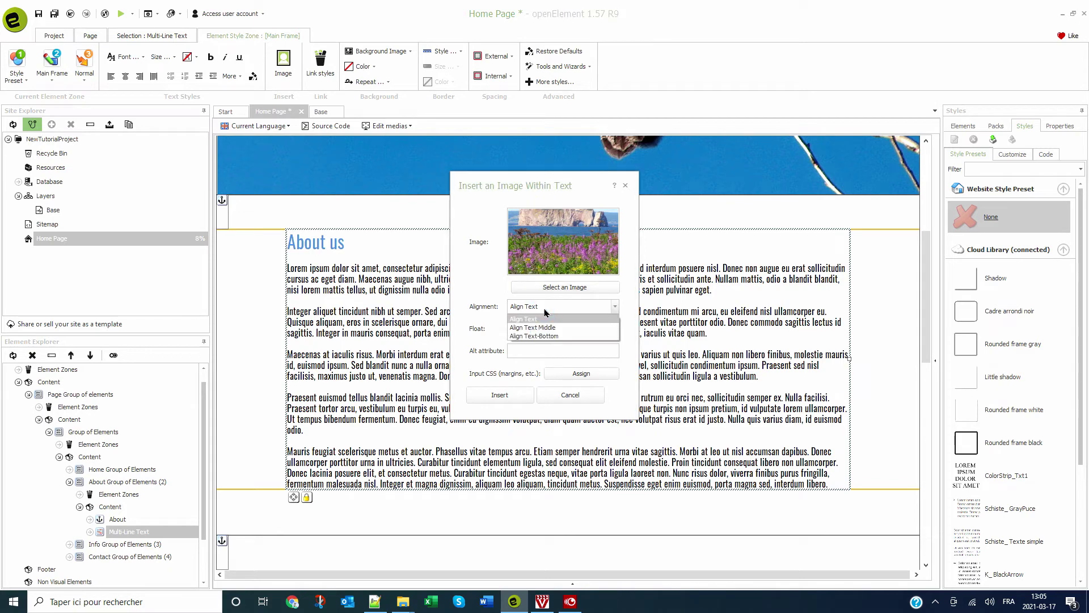
left_click(545, 312)
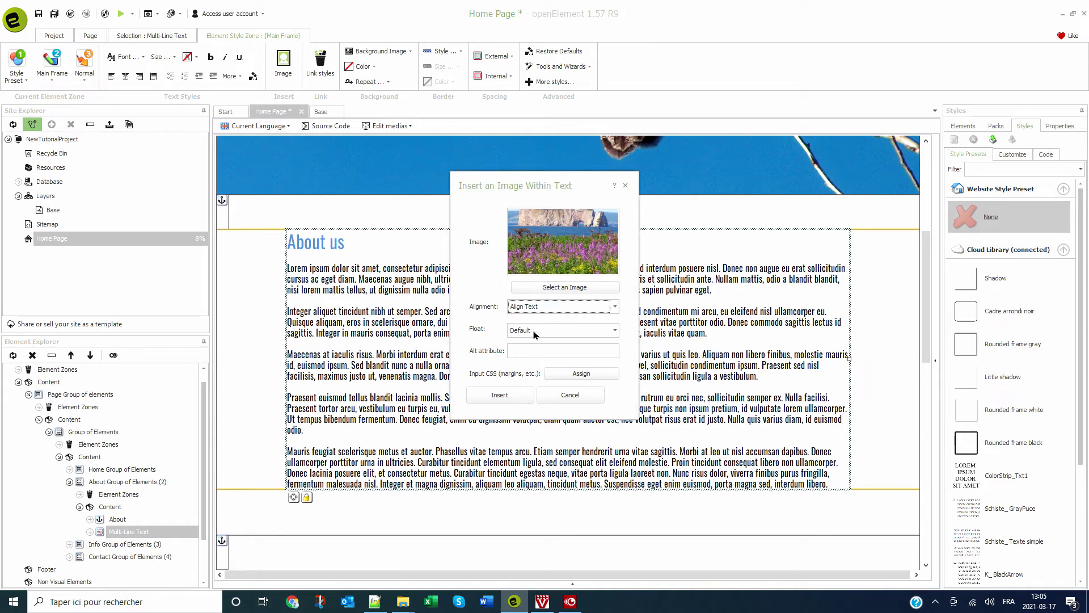
- Insert the chosen image into the About us text with Left float and custom CSS "width:35%;margin-bottom:15px; margin-right:15px;"
left_click(534, 335)
left_click(525, 361)
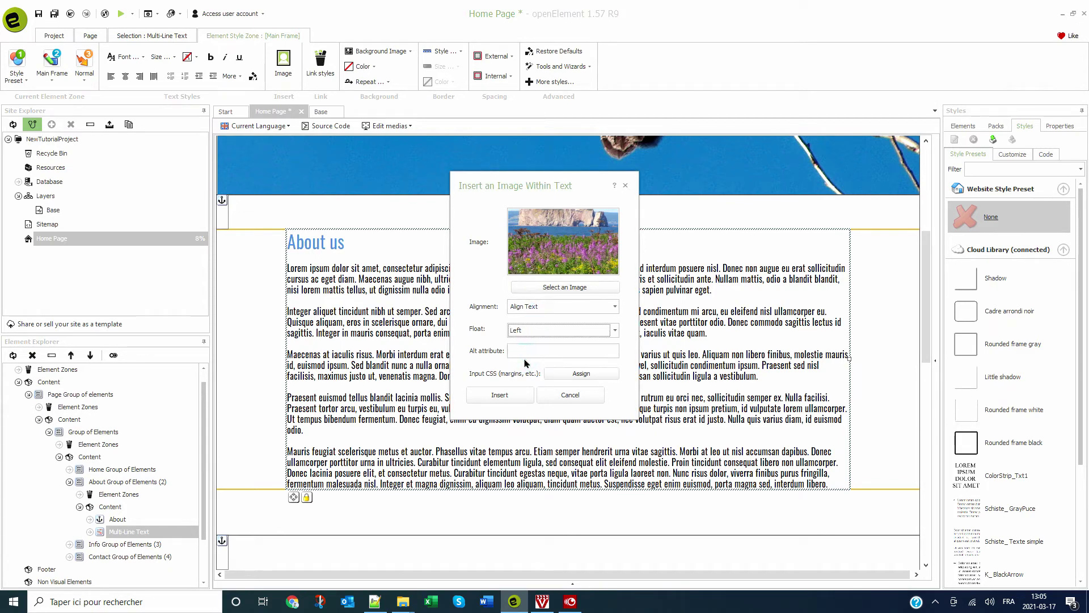
left_click(582, 375)
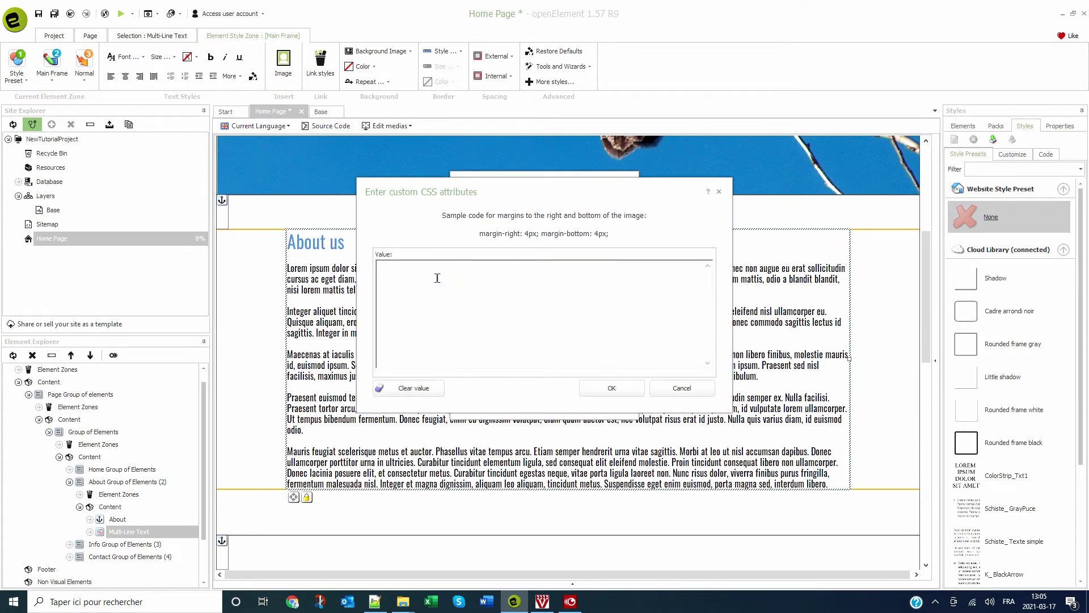
type("width:35%;margin-bottom:15px; margin-right:15px;")
left_click(628, 388)
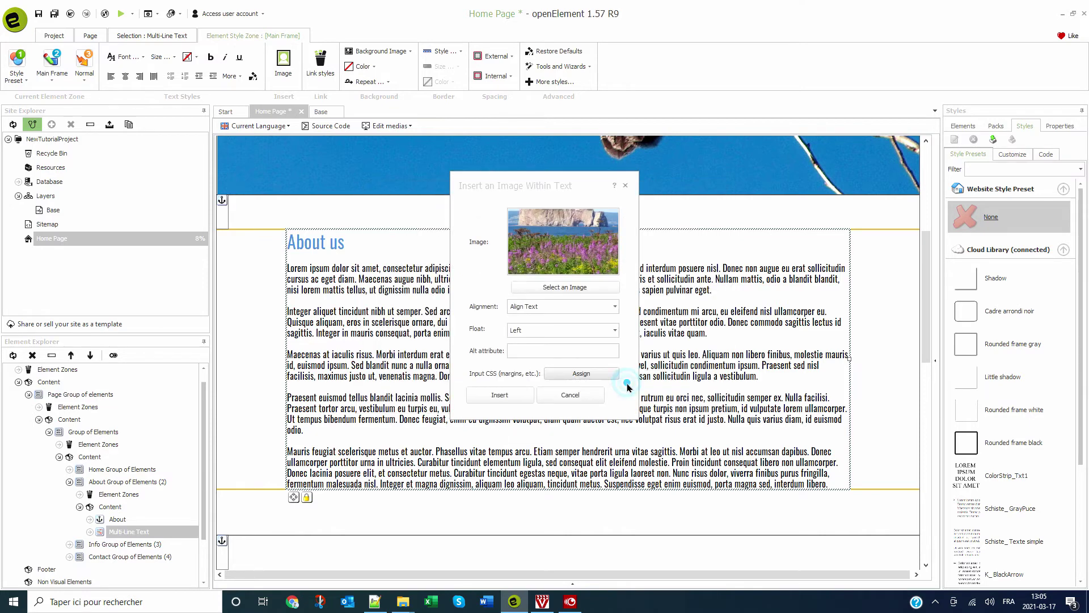
left_click(513, 397)
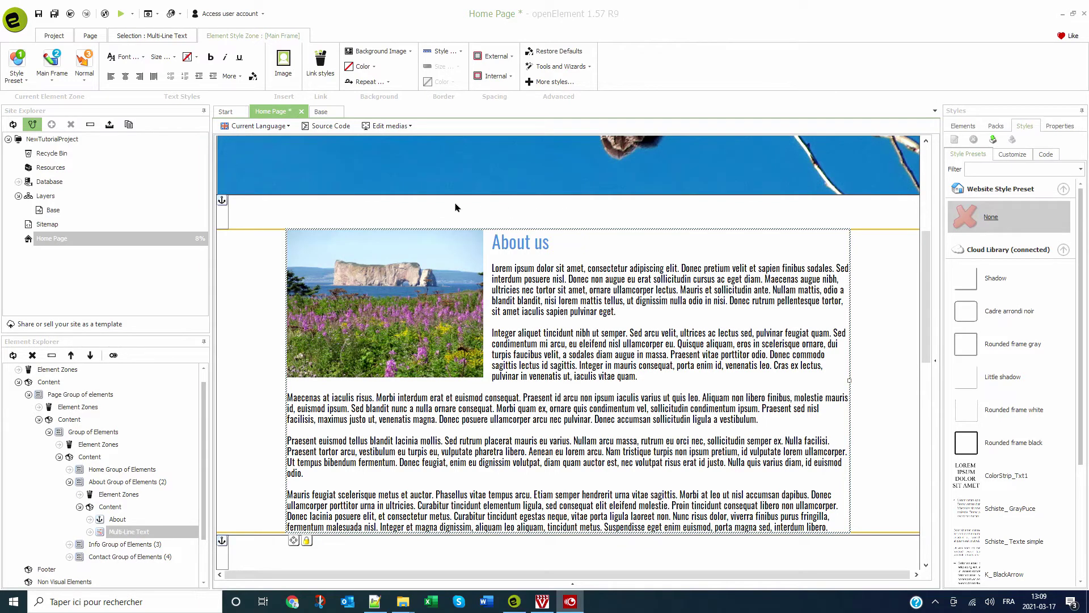
- For the "Tablets, smartphones, small desktops" media, set the About us multi-line text's width to 96%
left_click(381, 126)
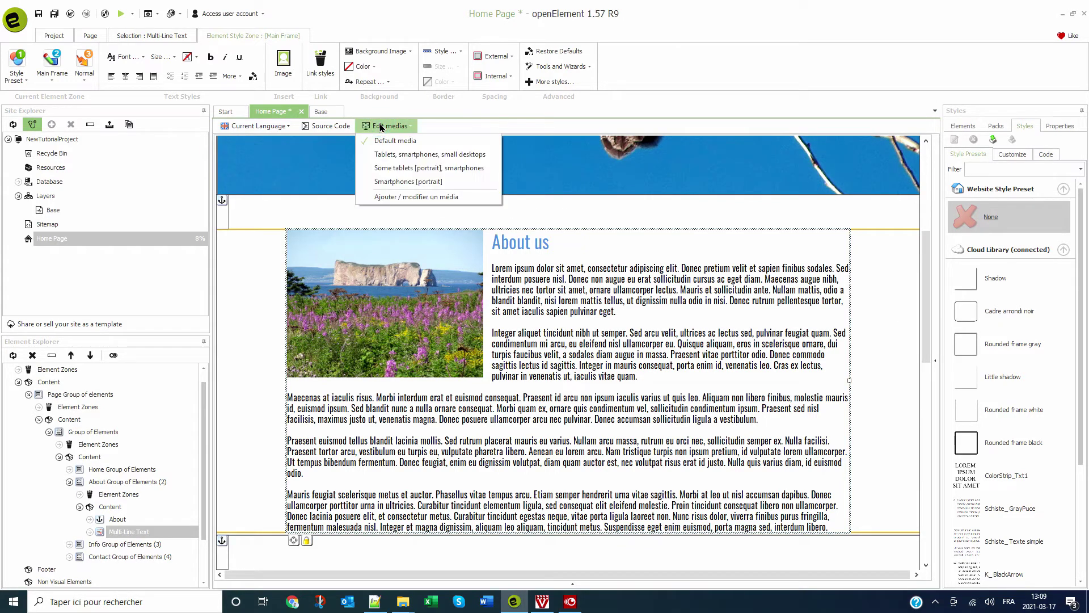
left_click(390, 156)
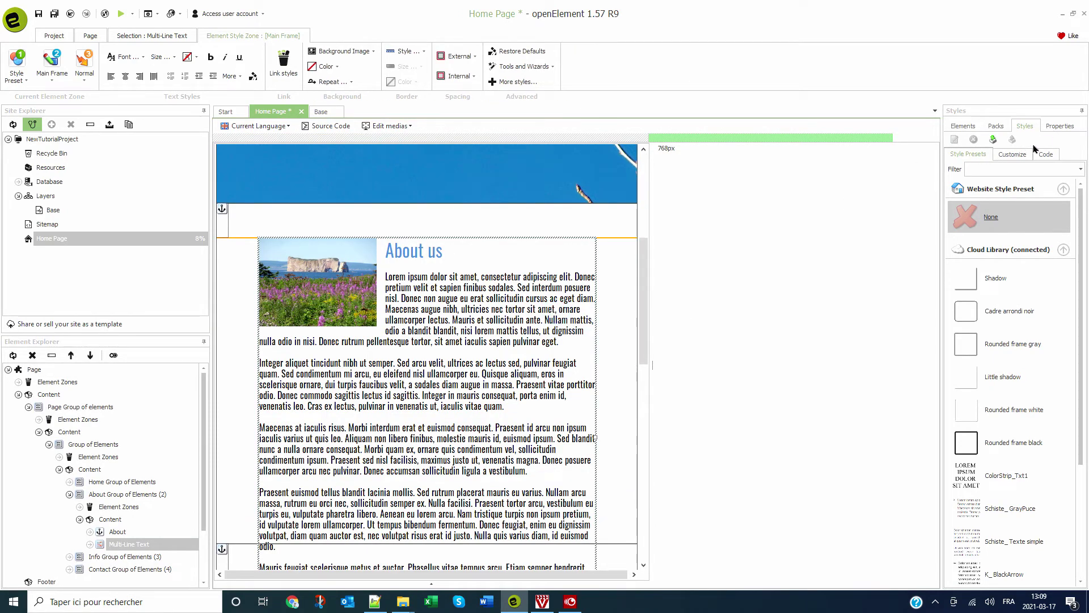
left_click(1015, 155)
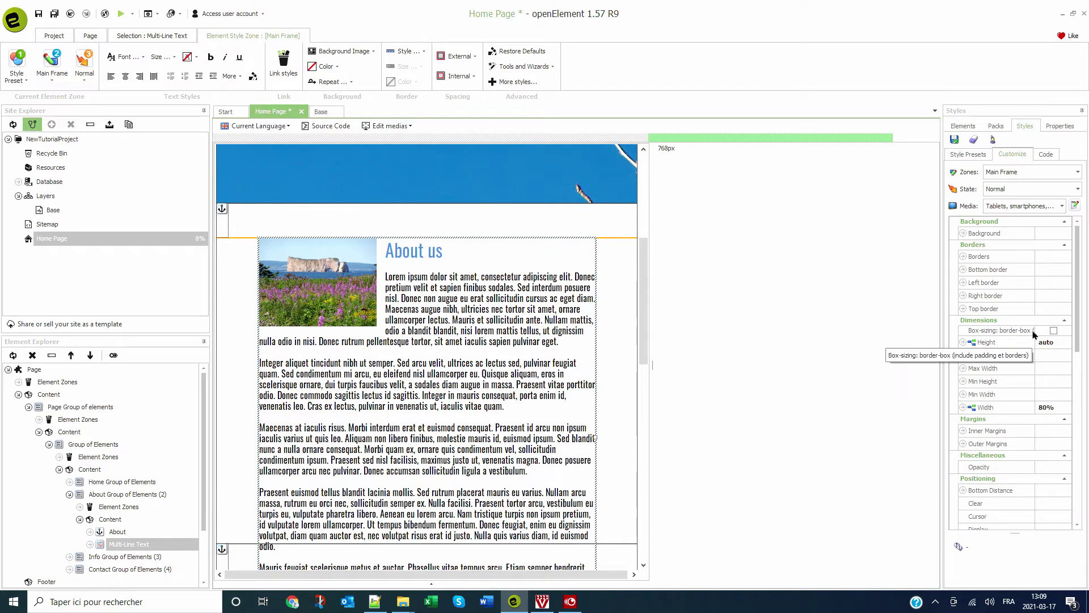
left_click(1056, 408)
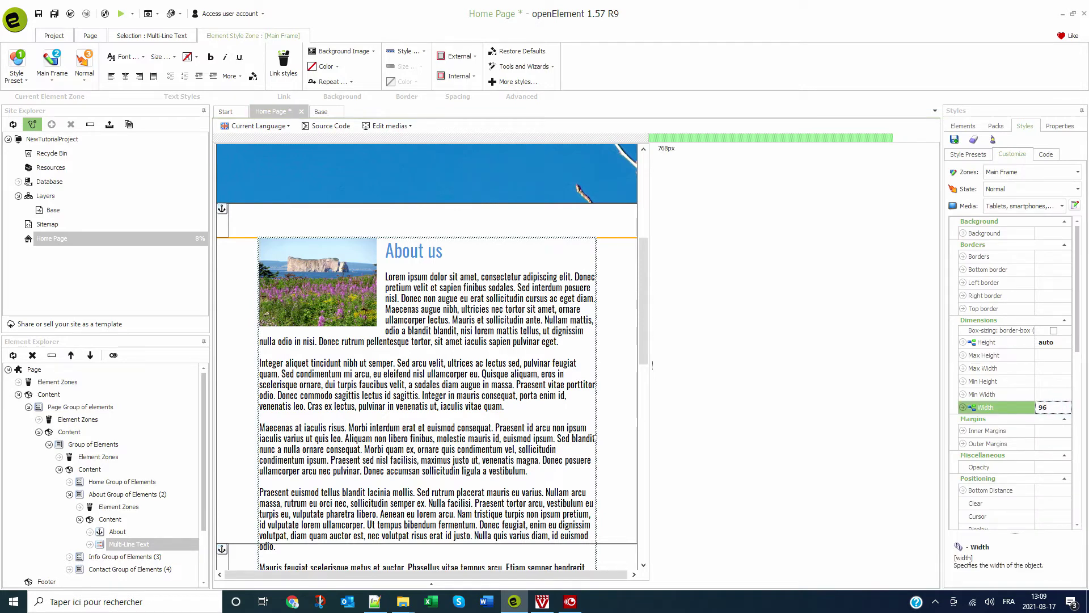
key("Return")
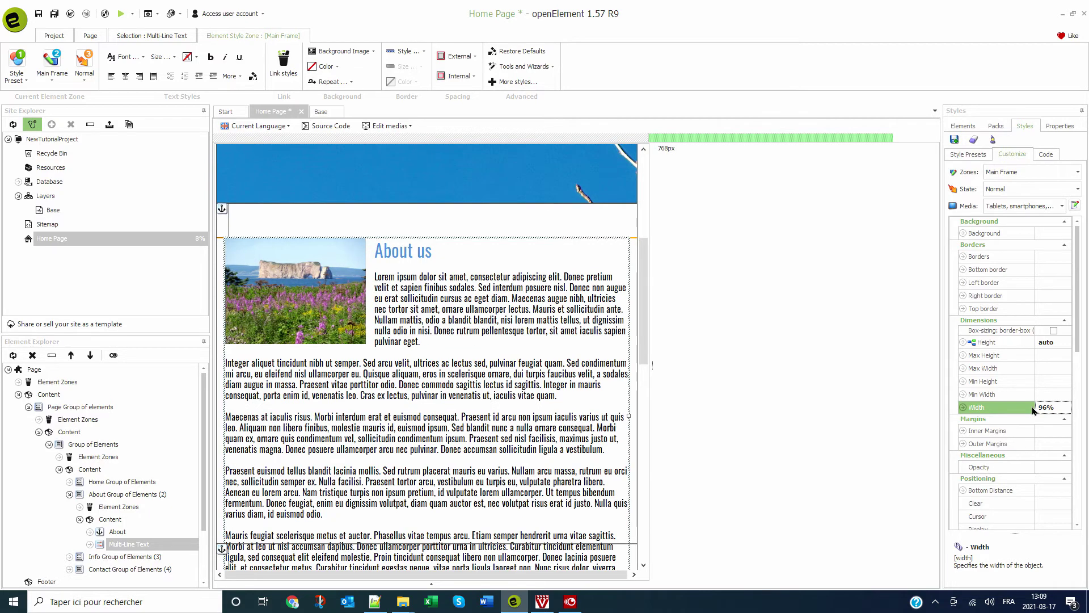
- Return to the default media and set the About us text's top and bottom outer margins to 5%
left_click(368, 126)
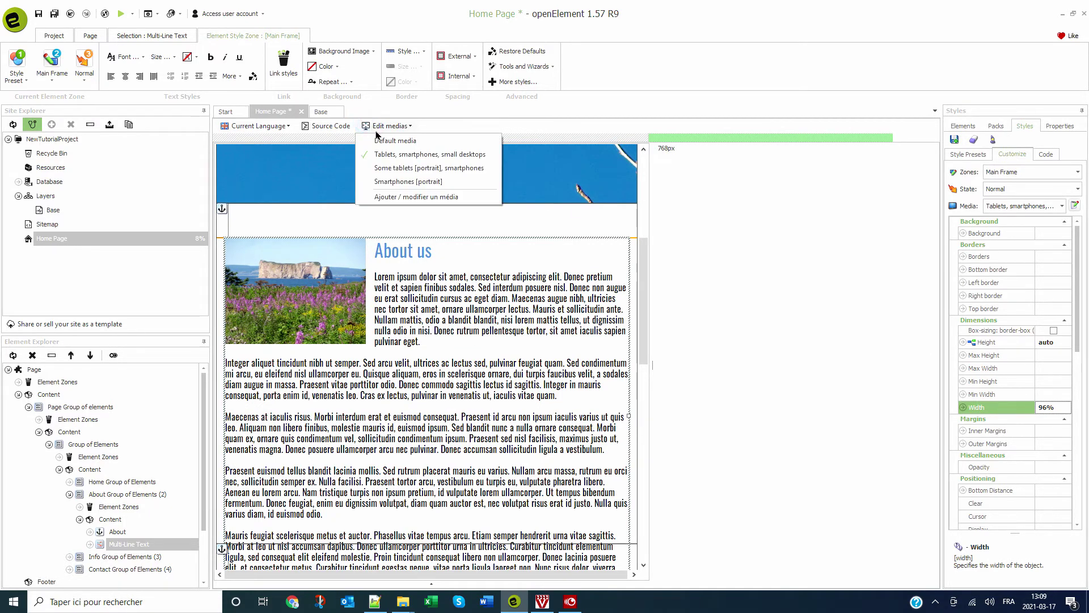
left_click(391, 139)
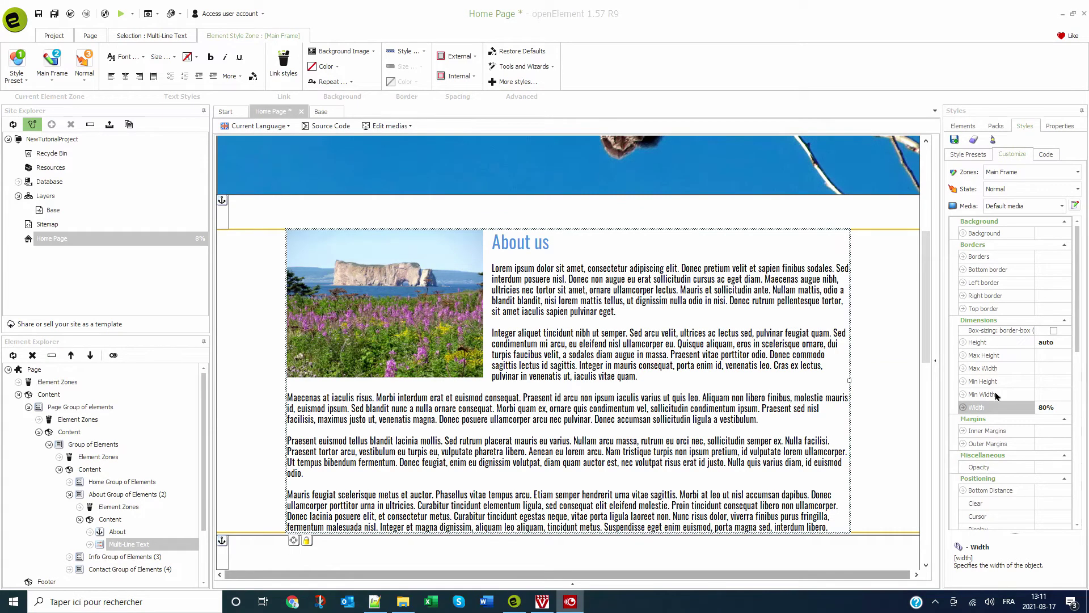
left_click(964, 444)
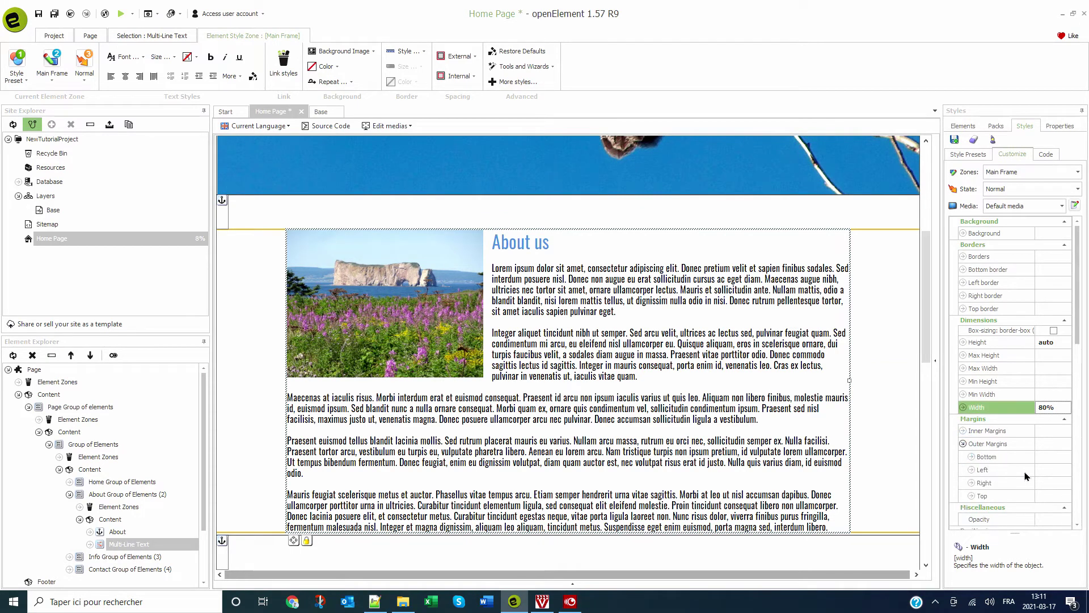
left_click(1047, 497)
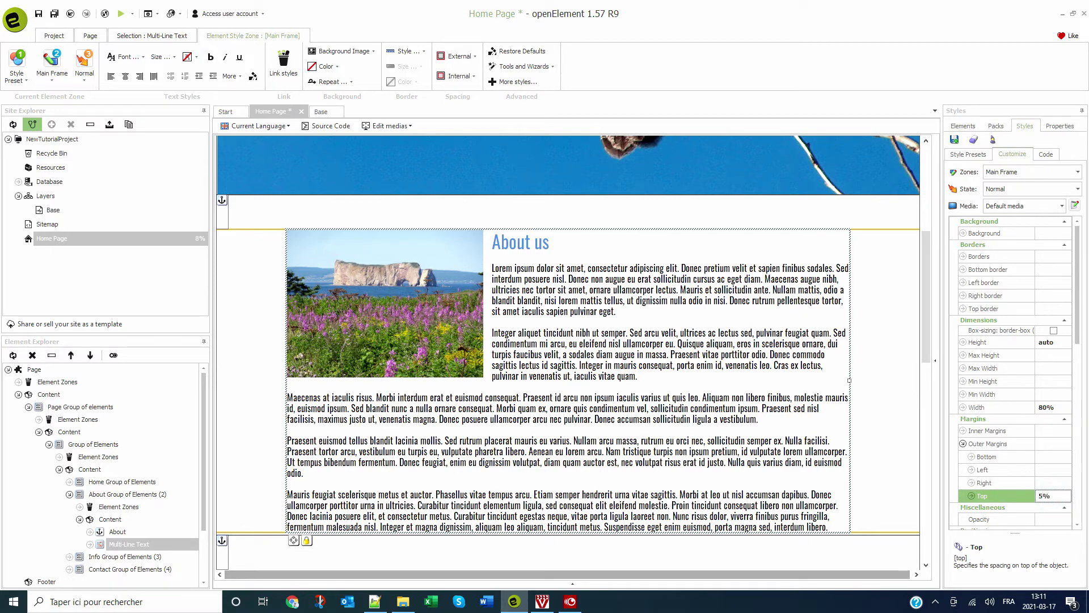
left_click(1054, 457)
type("5")
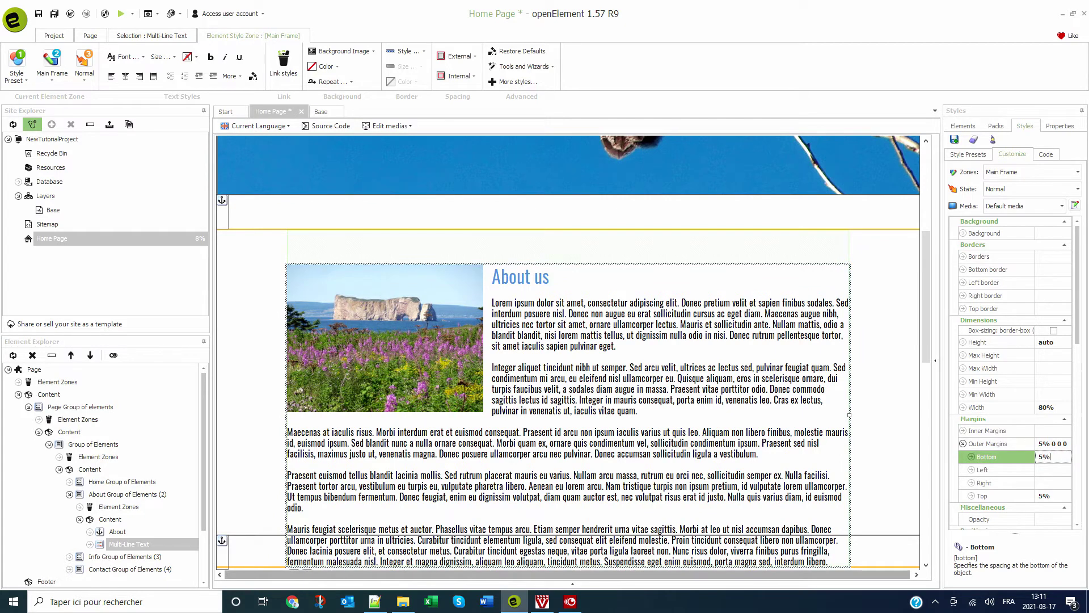
key("Return")
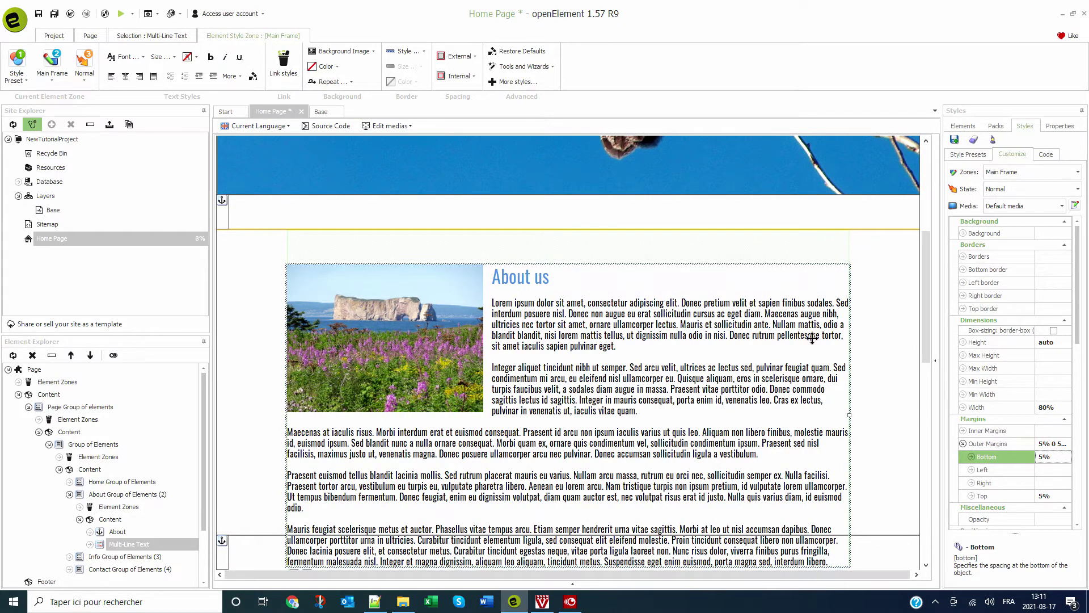
left_click(723, 404)
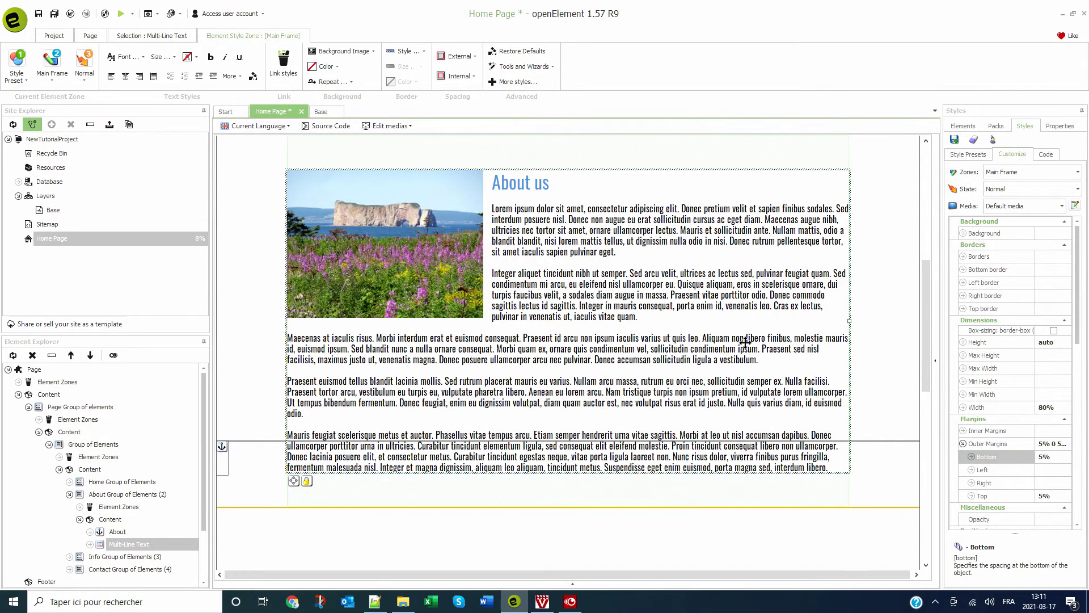
- Set the height of the About group of elements to auto
left_click(873, 482)
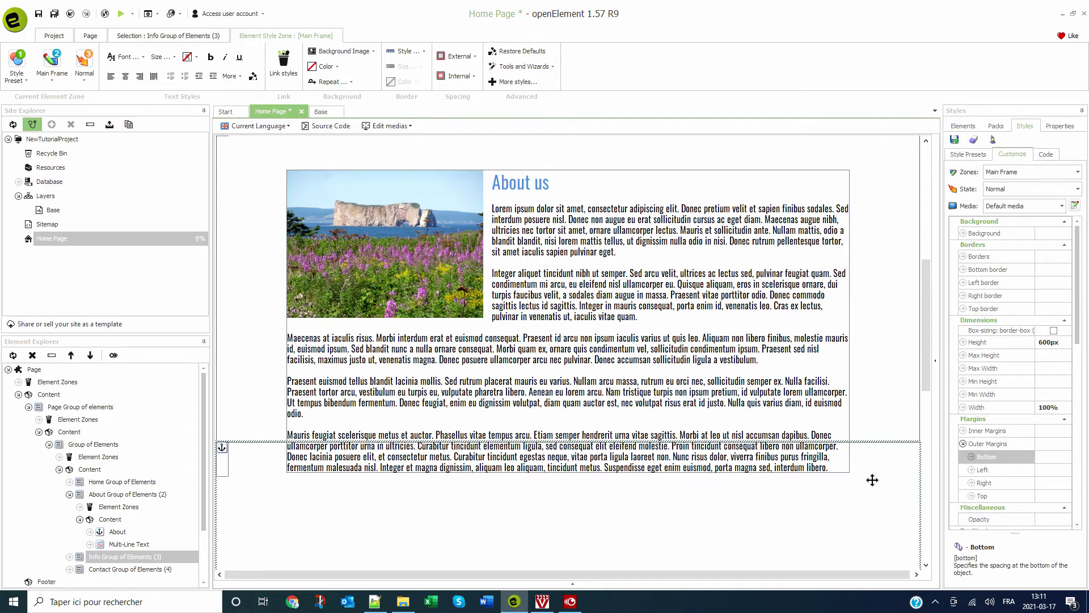
left_click(257, 377)
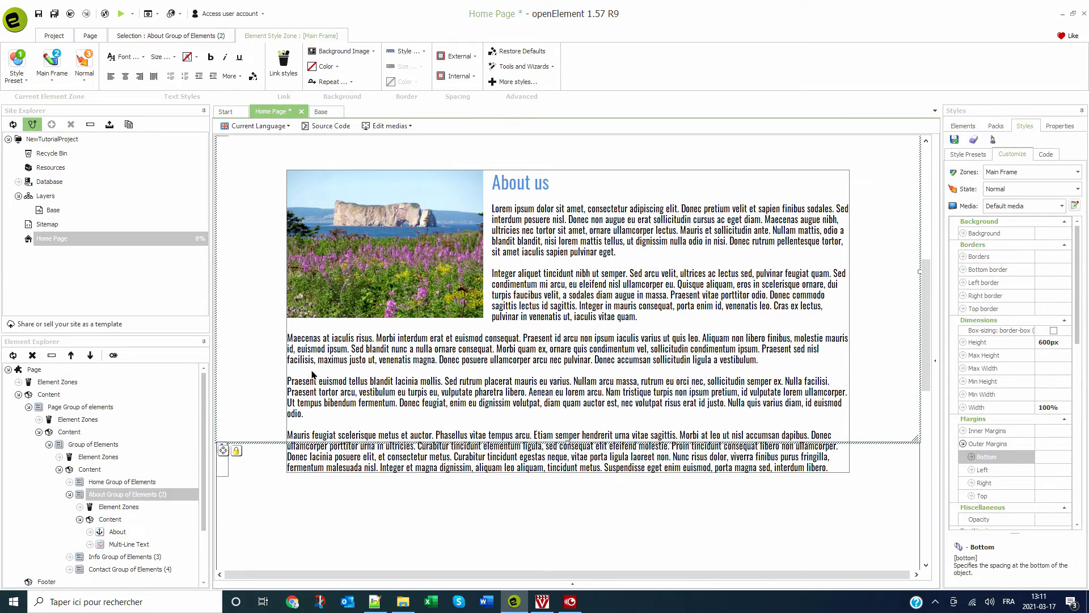
left_click(1065, 342)
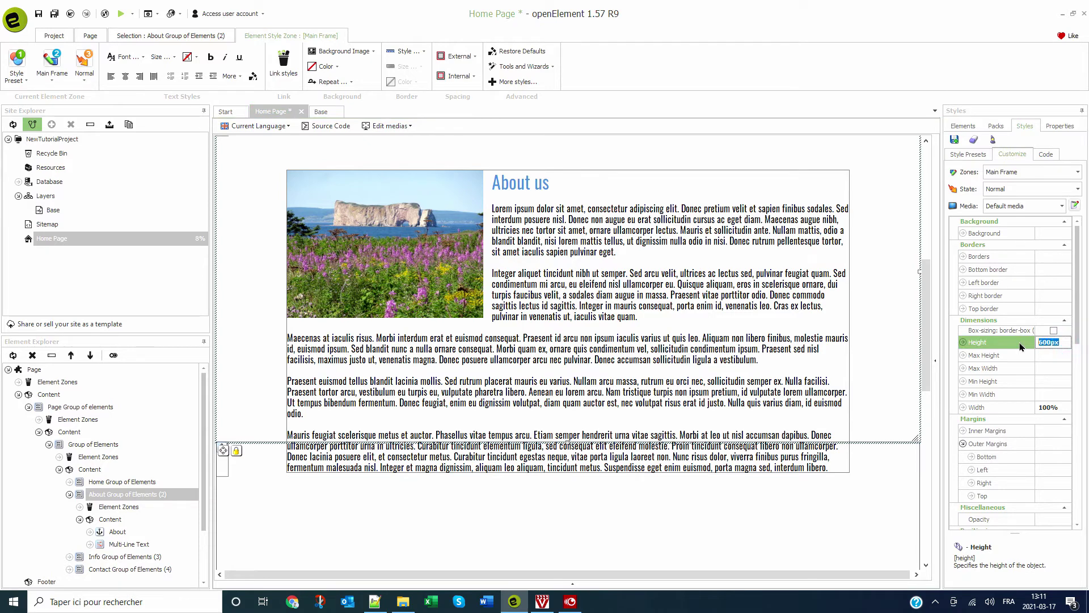
type("auto")
key("Return")
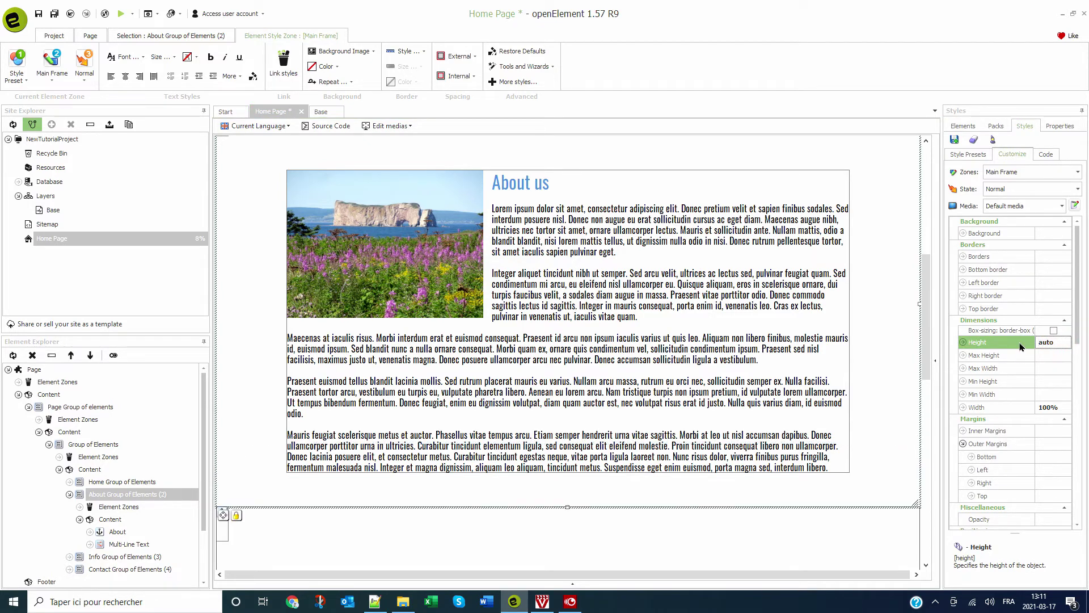
left_click(905, 451)
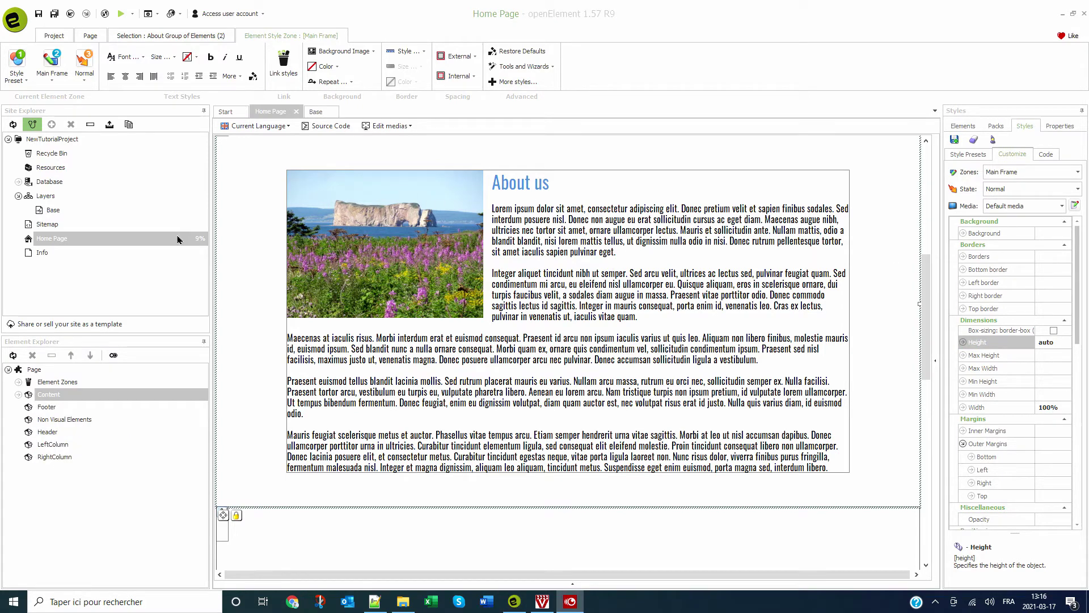
- Open the Info page, review its illustrated text sections, and close it again
double_click(44, 252)
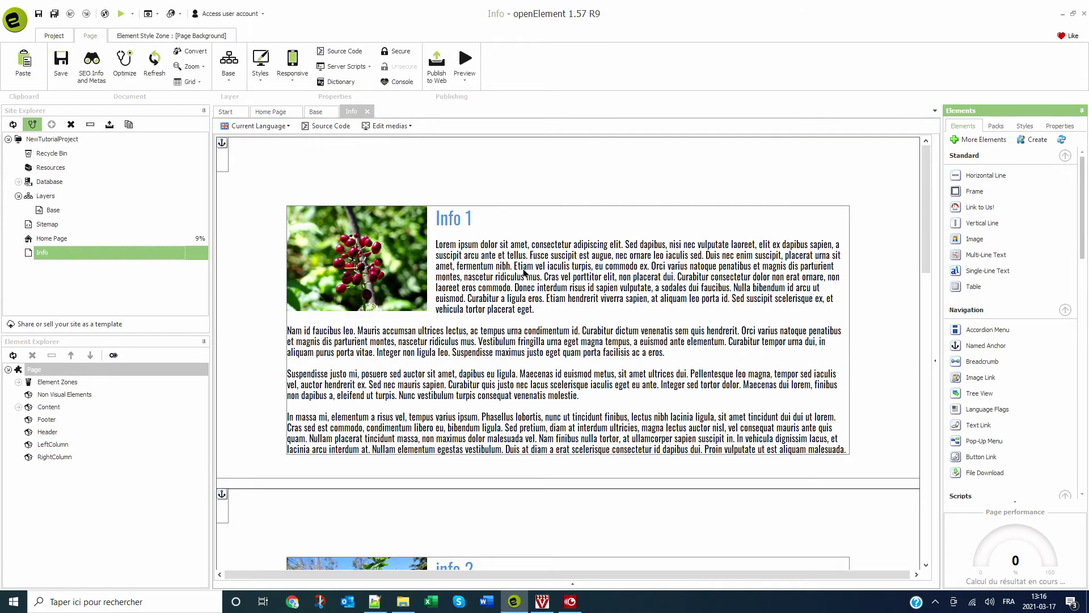
scroll(541, 278, "down", 5)
scroll(540, 279, "down", 10)
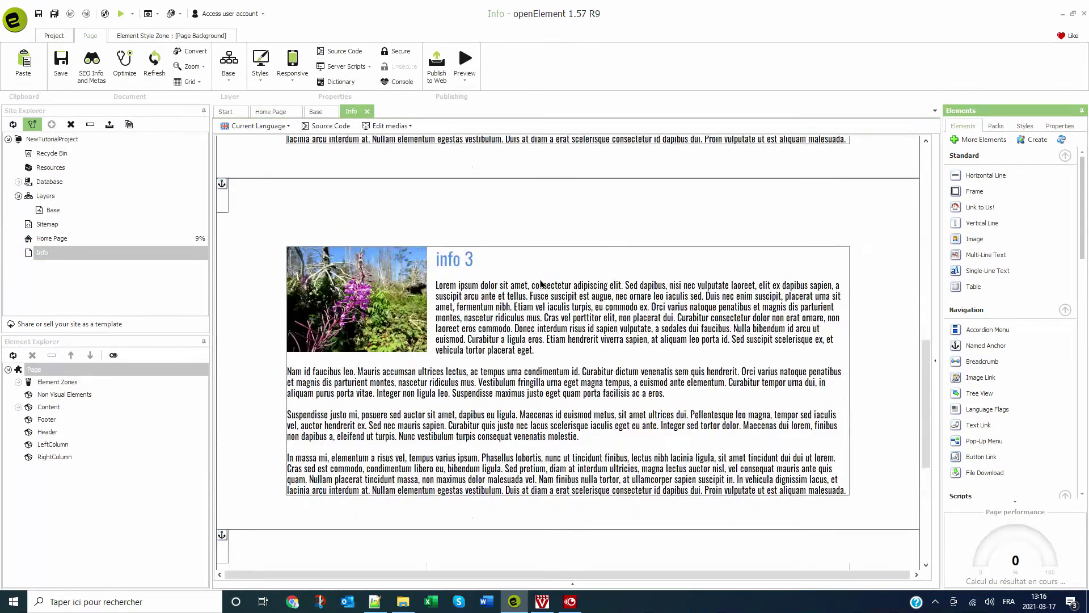
scroll(539, 289, "up", 10)
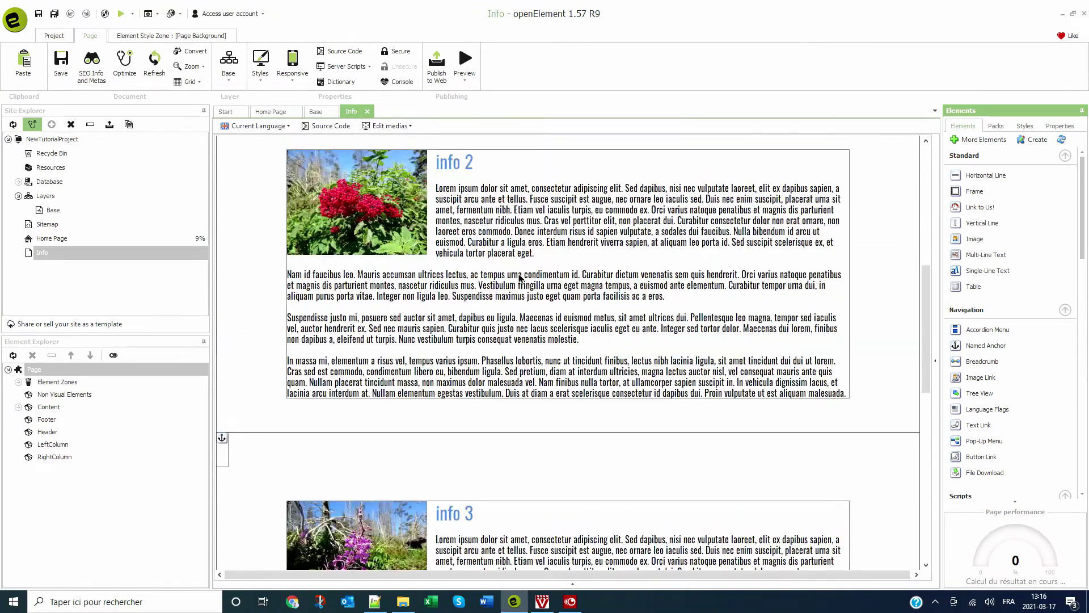
left_click(367, 112)
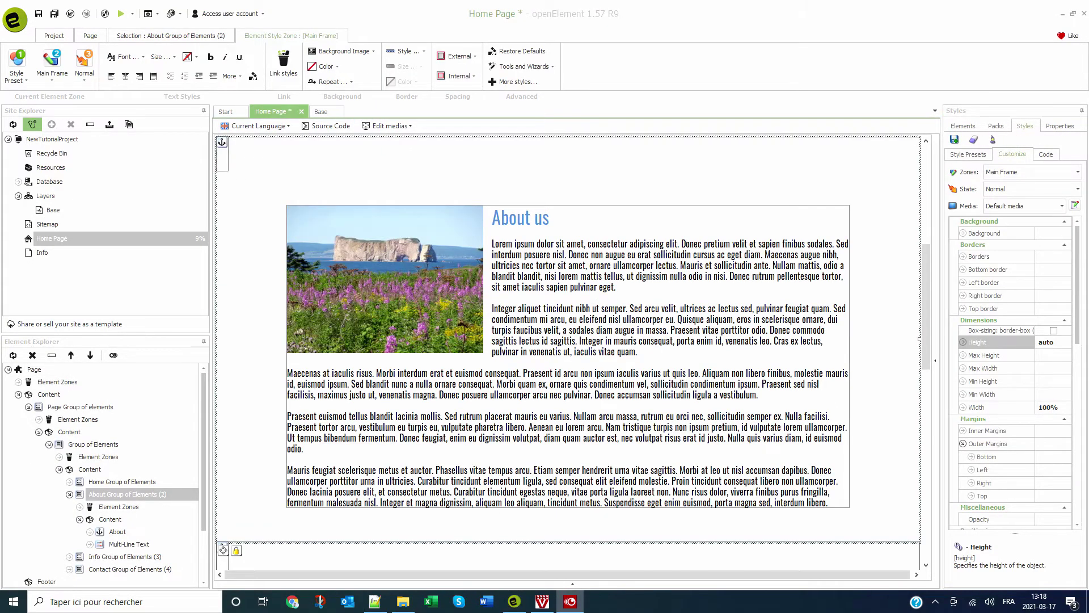
- Set the height of the Info group of elements on the Home Page to 1400px
scroll(714, 311, "down", 8)
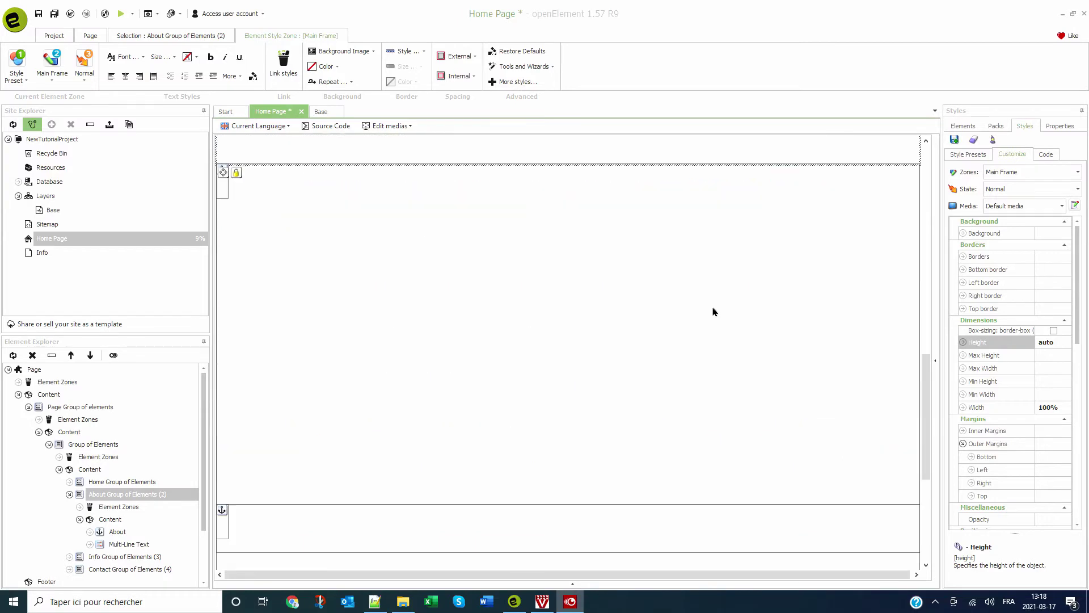
left_click(538, 281)
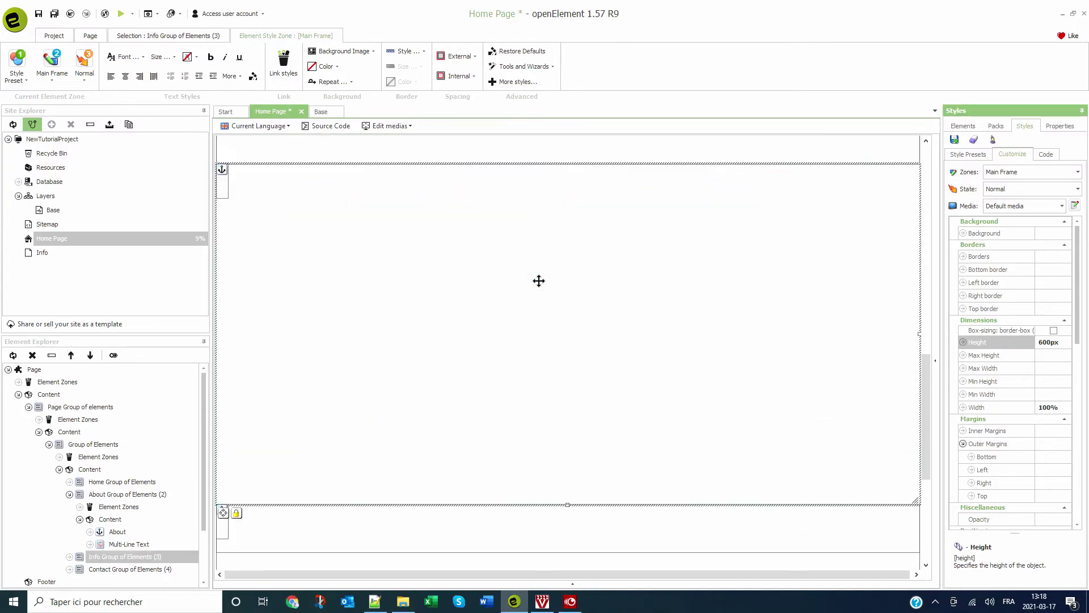
left_click(1061, 343)
type("1400")
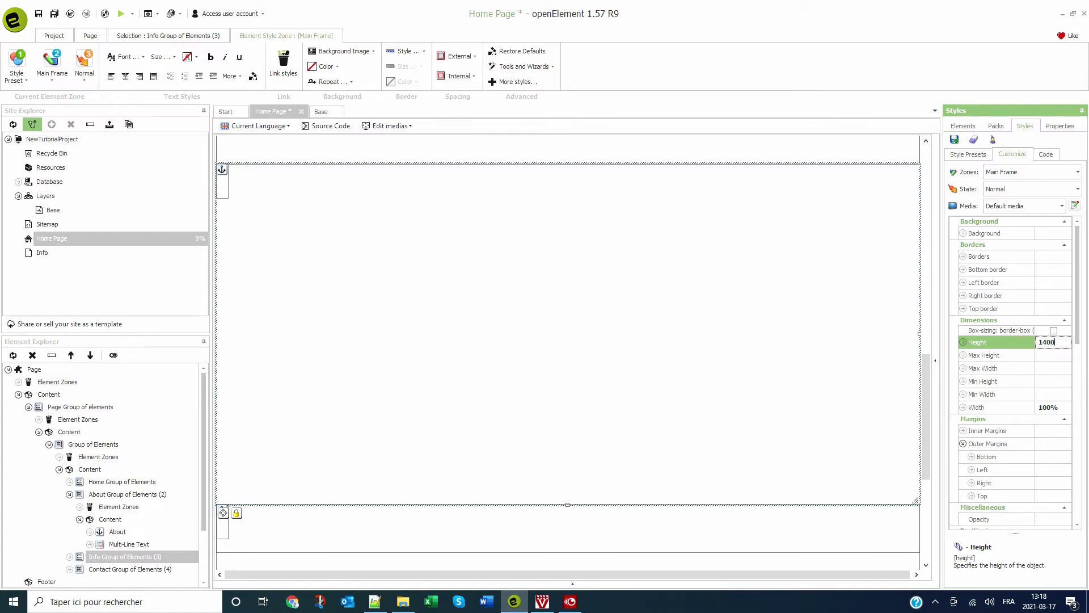
key("Return")
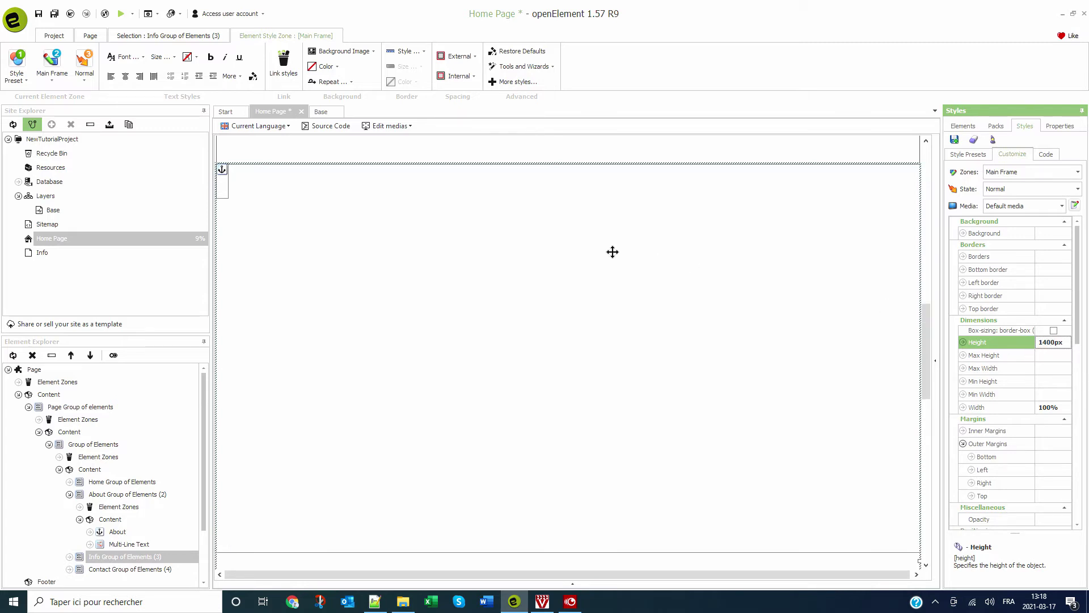
- Give the Info group of elements a light grey background color from the default palette
left_click(328, 66)
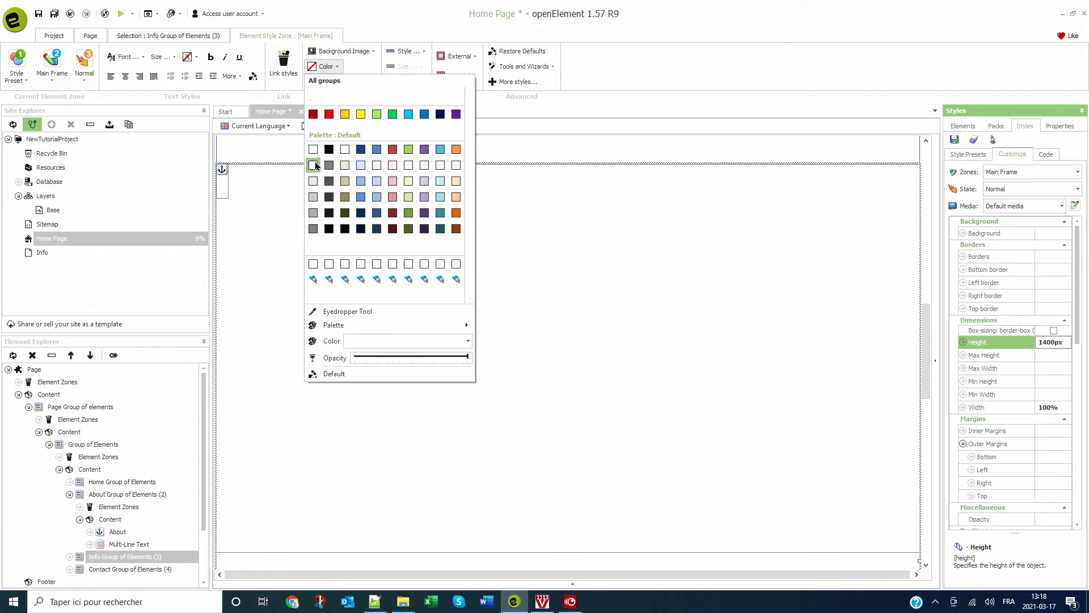
left_click(313, 181)
scroll(557, 228, "down", 1)
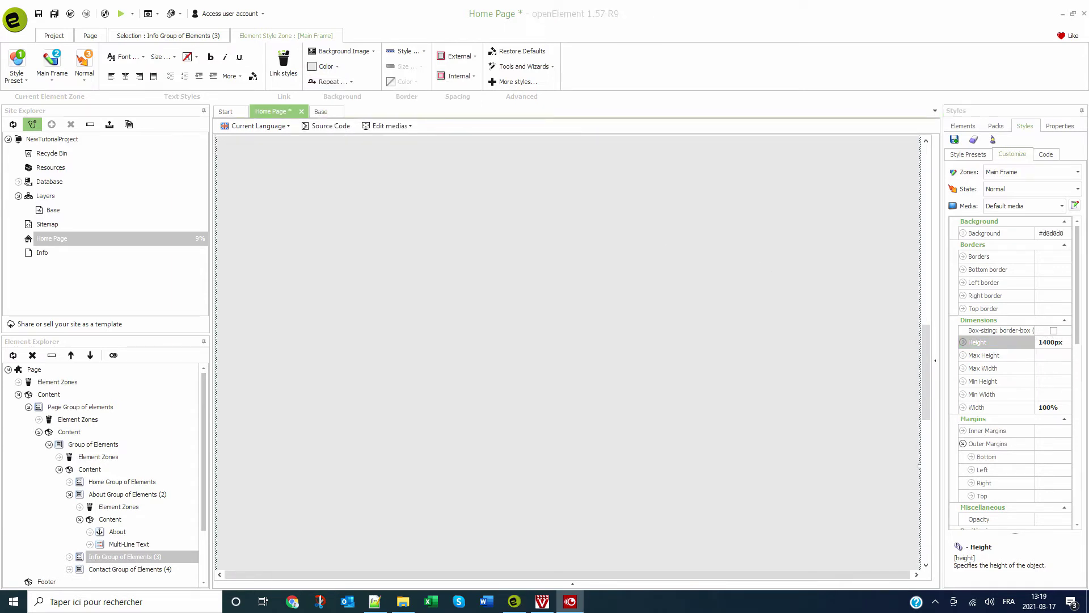
- Add a new Group of Elements container inside the Info group, below its anchor
left_click(960, 126)
scroll(974, 369, "down", 3)
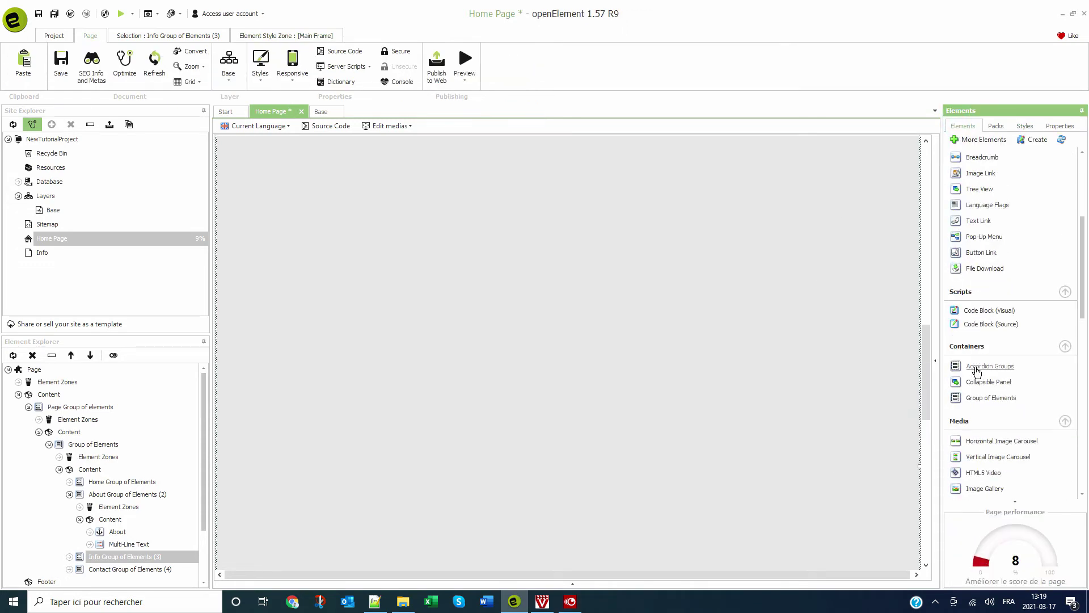
left_click_drag(980, 400, 295, 176)
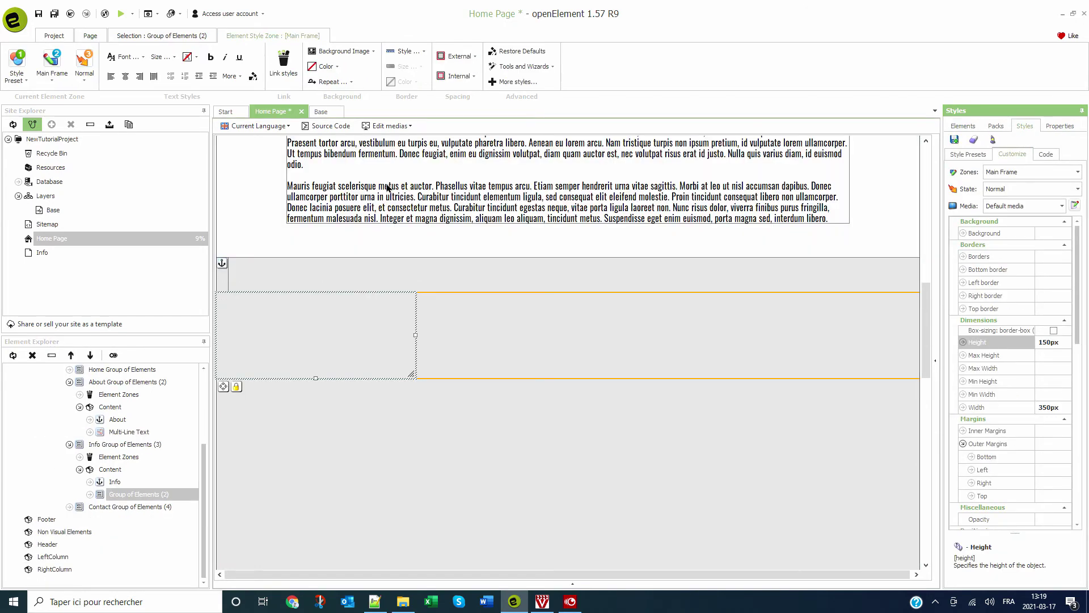
- Set the new group inside the Info section to a height of 1100px and a width of 700px
left_click(1059, 343)
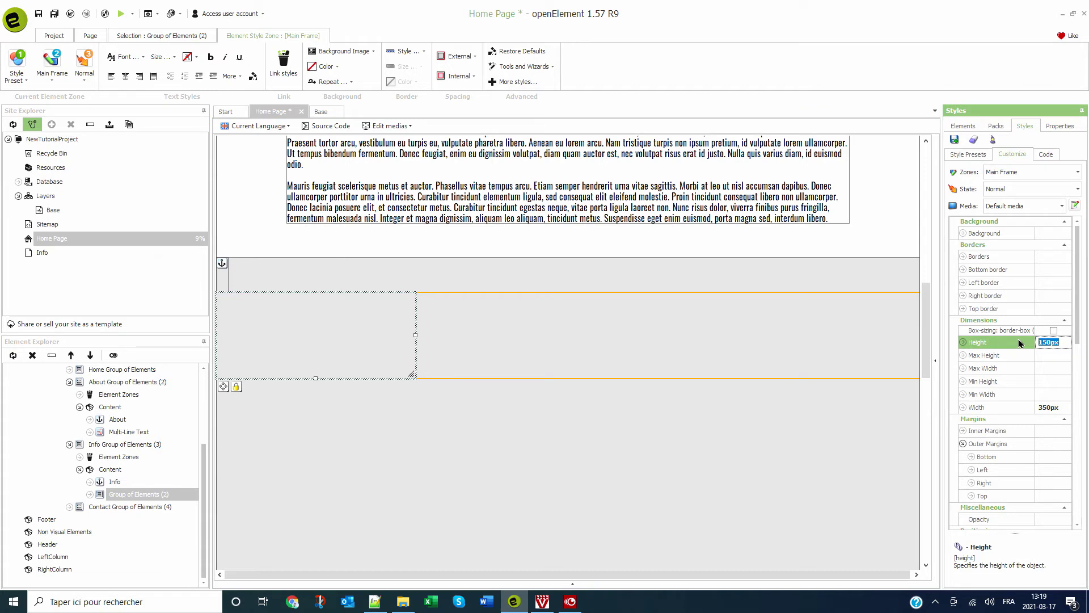
type("1100")
left_click(1062, 406)
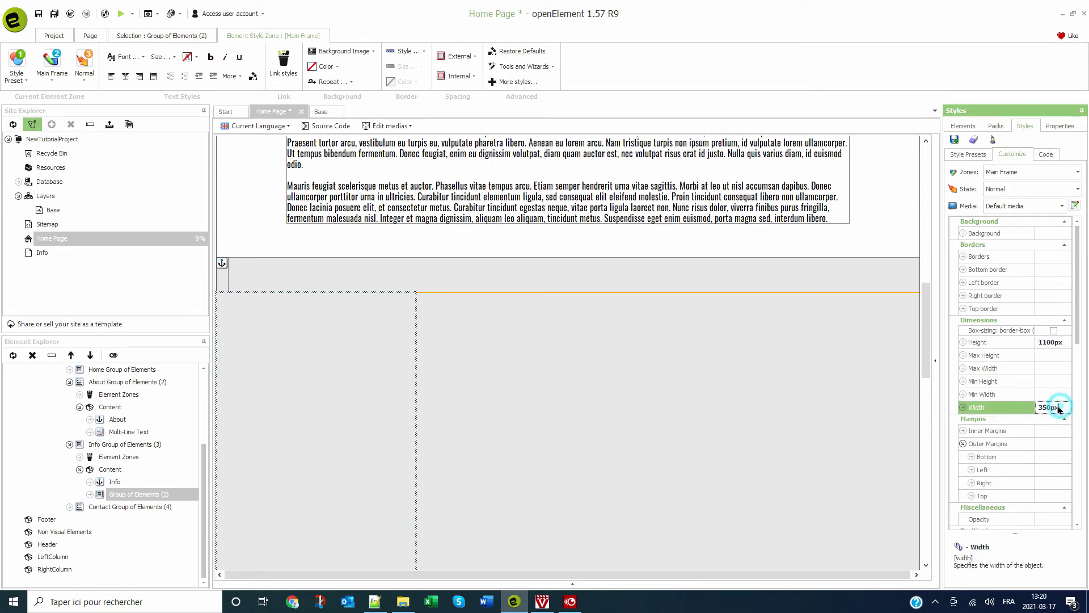
type("700")
key("Return")
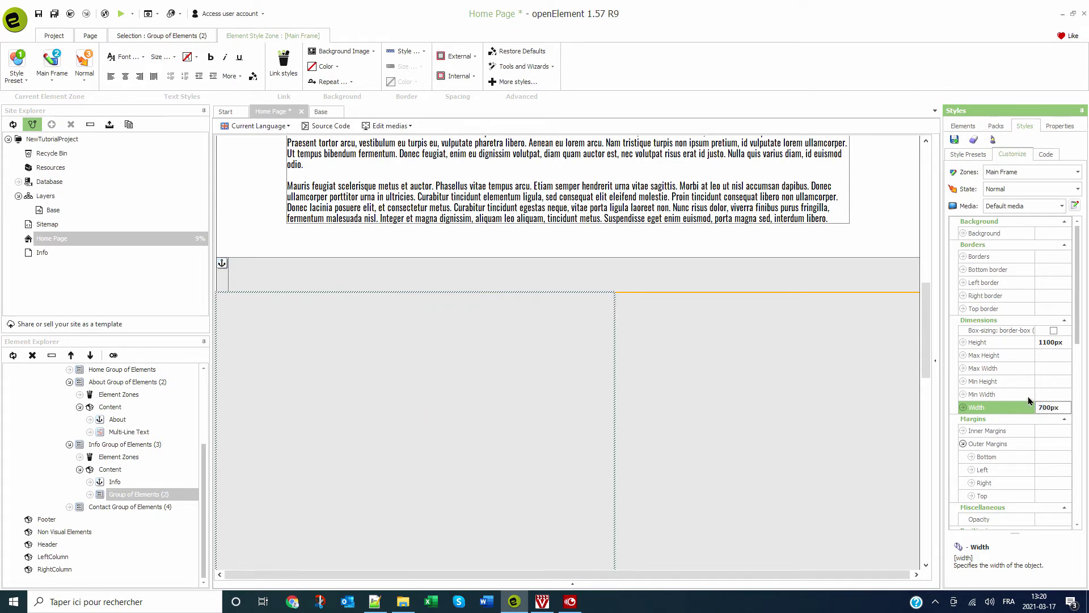
- Set the 700px group's overflow to Visible and its positioning to relative, and center it horizontally in the Info section
left_click(1057, 125)
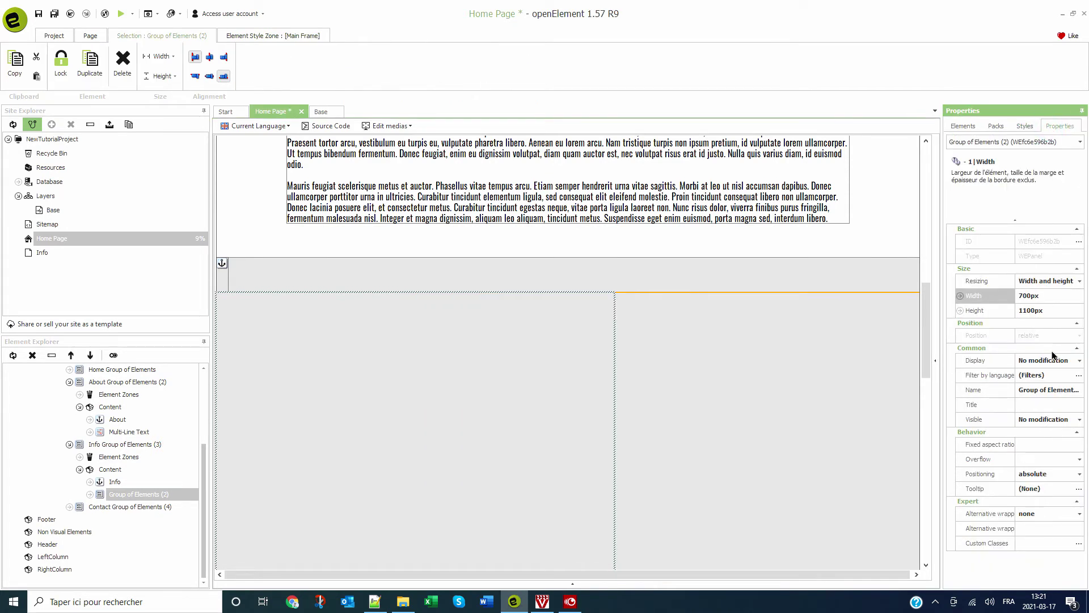
left_click(1033, 459)
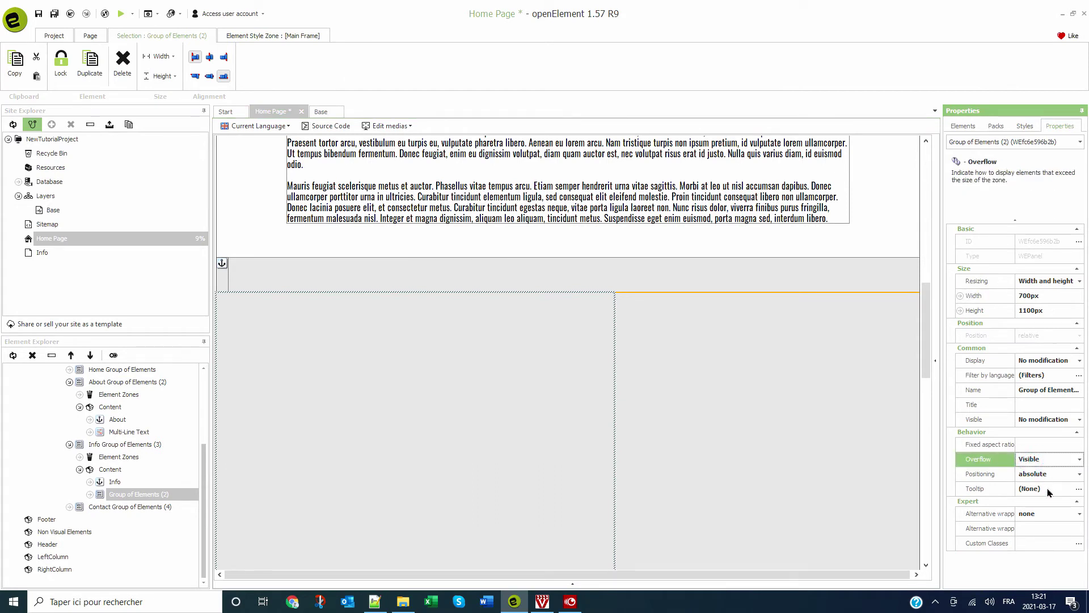
double_click(1049, 474)
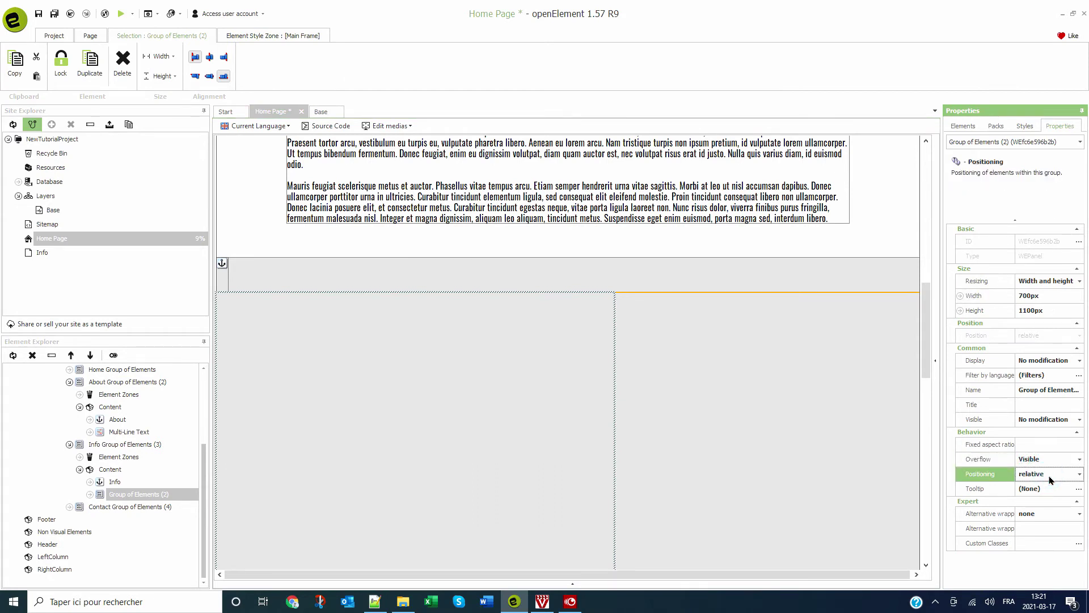
left_click(442, 337)
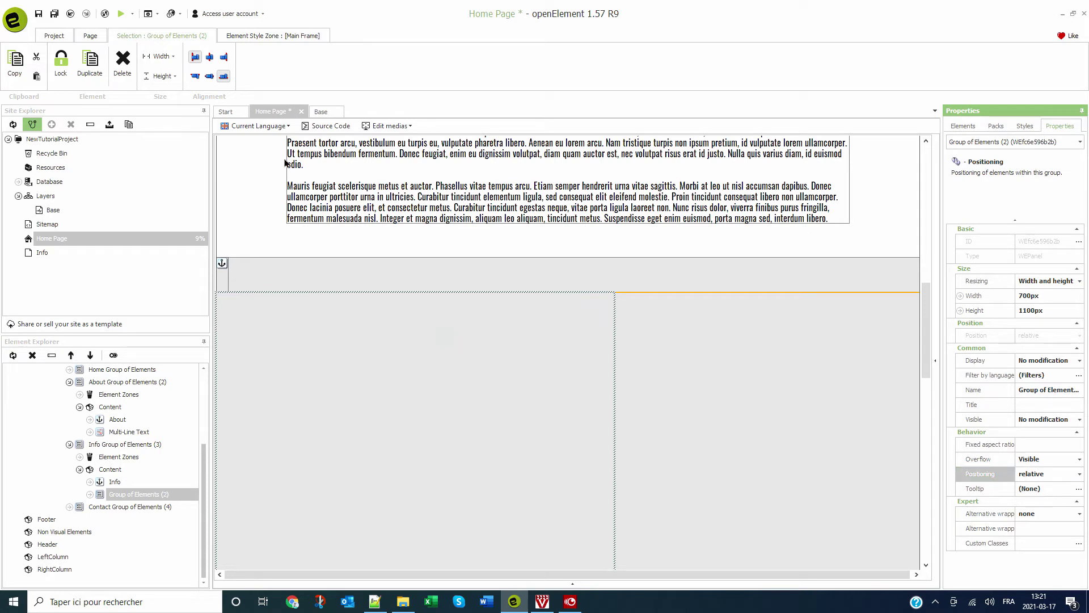
left_click(210, 57)
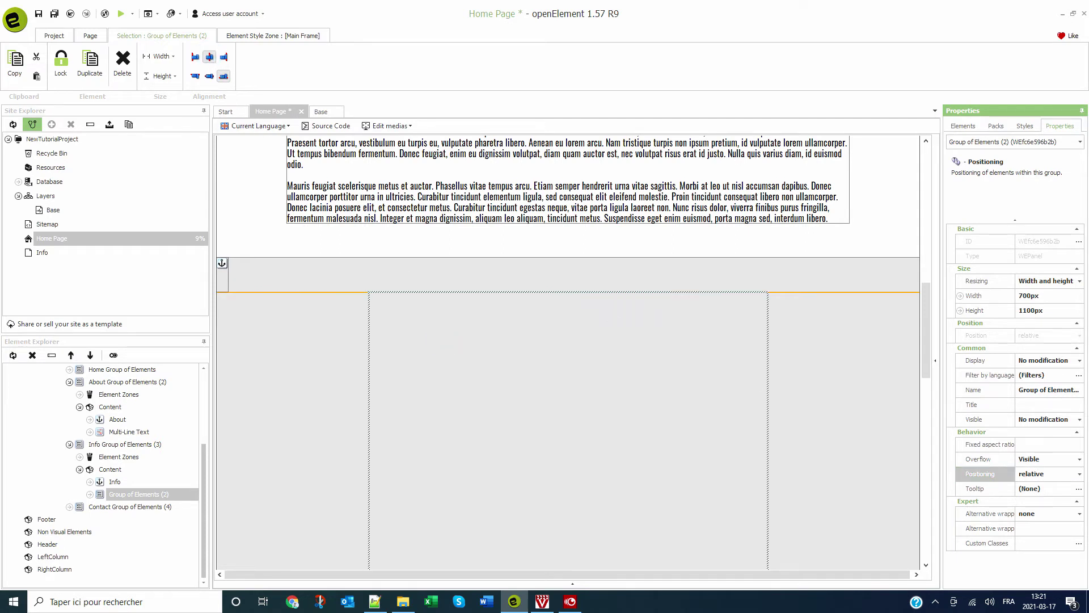
- Add a Group of Elements inside the centered container and size it to 300px wide and 500px high
left_click(962, 126)
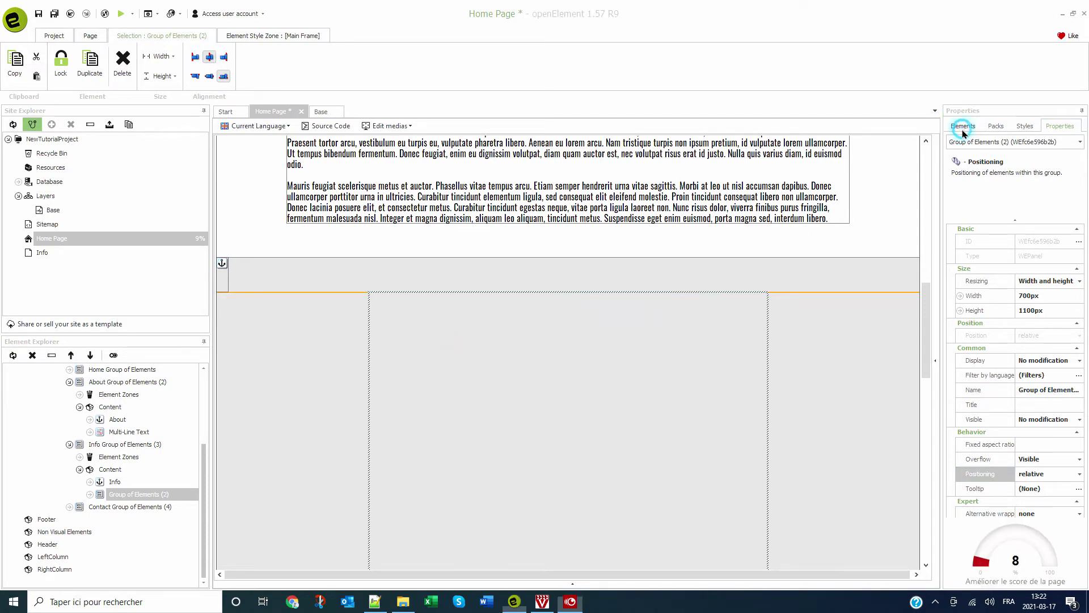
left_click_drag(991, 397, 472, 343)
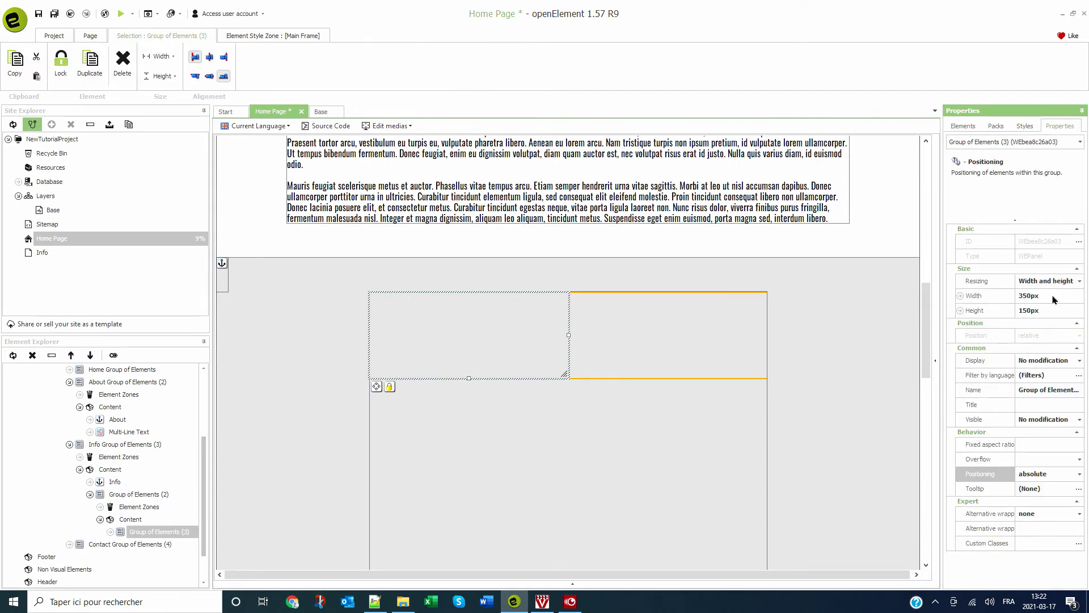
left_click(1053, 299)
type("300")
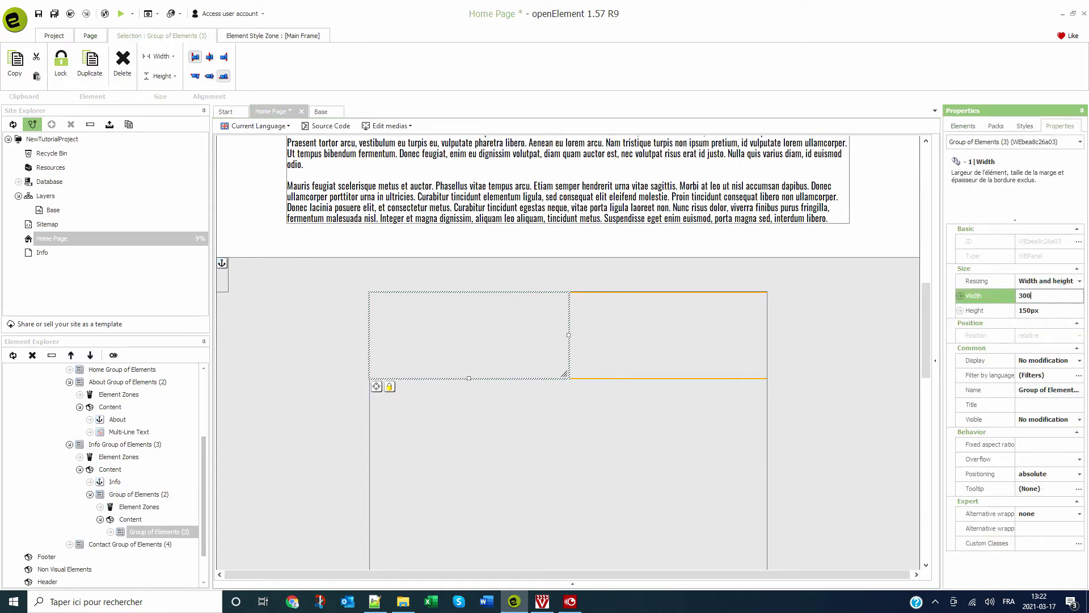
key("Tab")
type("500")
key("Tab")
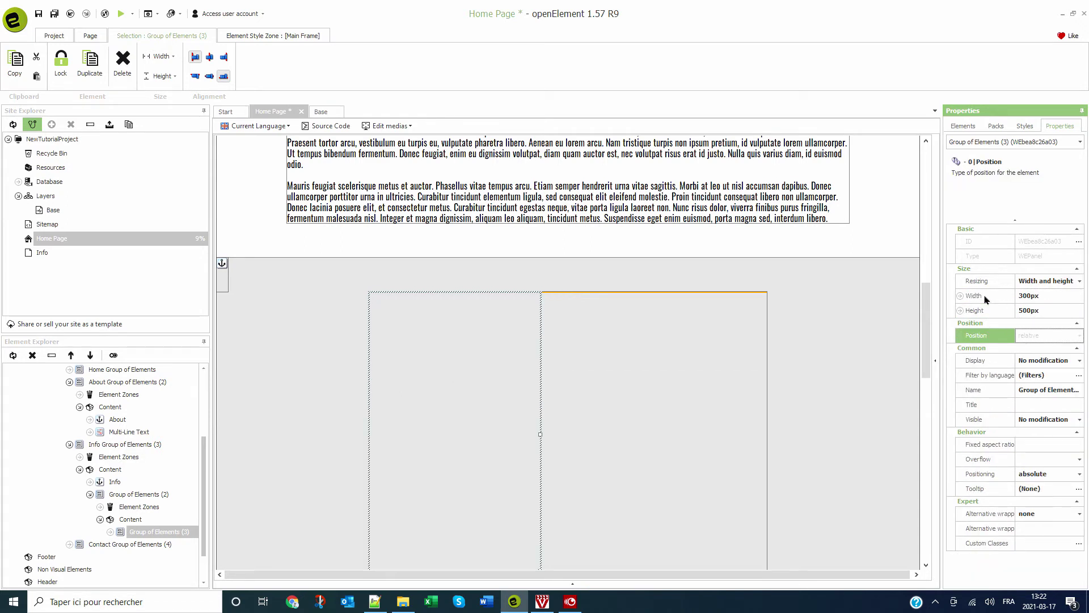
- Set the nested 300px group's overflow to Visible and center it horizontally in its container
left_click(1029, 459)
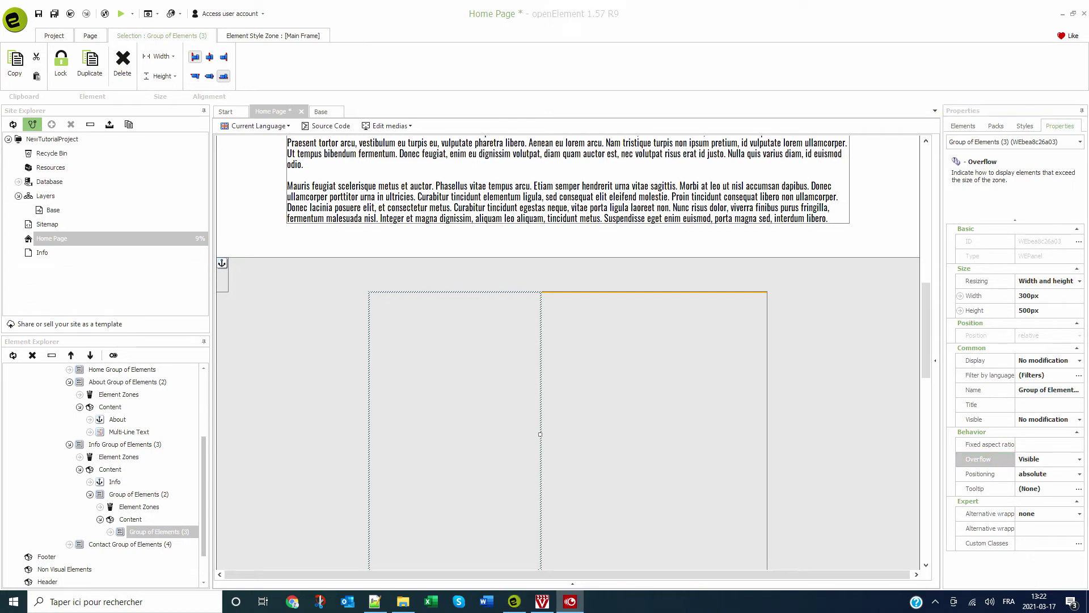
left_click(486, 357)
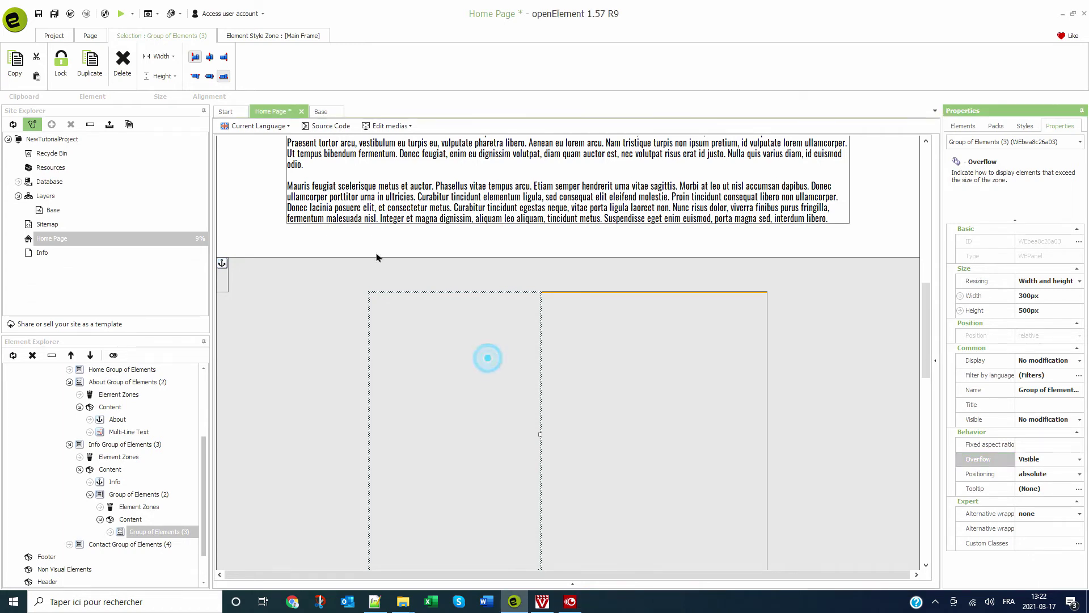
left_click(209, 57)
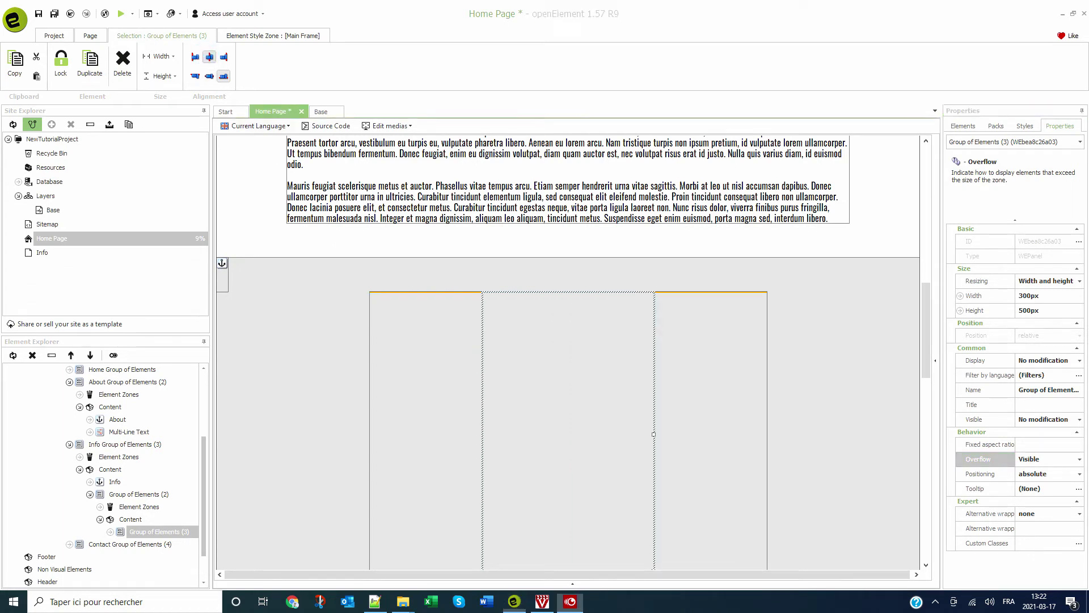
- Give the nested group external margins of 33px on all sides and a white background color
left_click(245, 36)
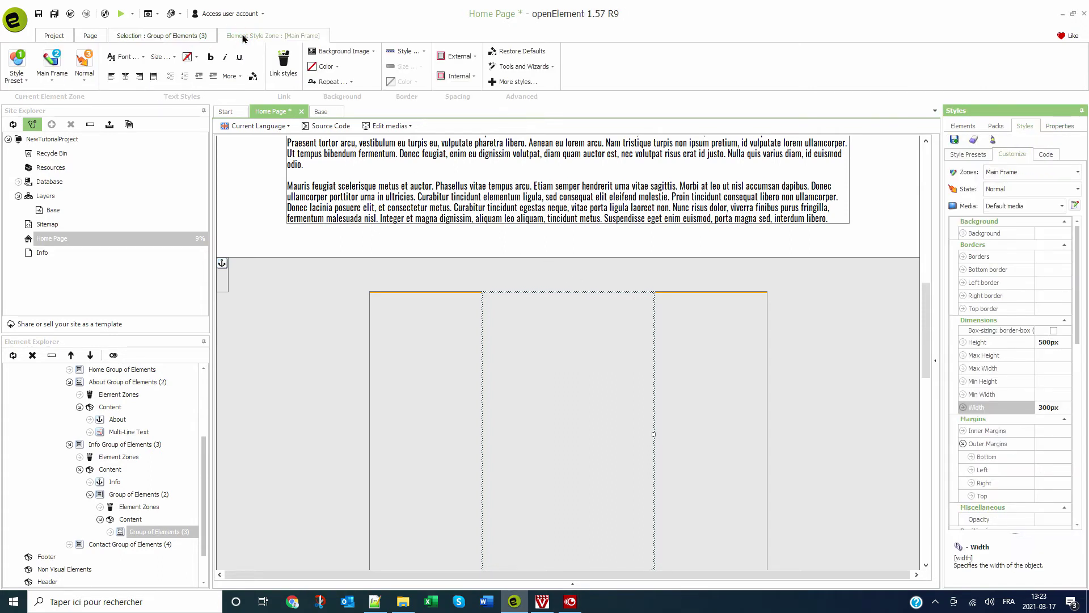
left_click(456, 56)
left_click(476, 76)
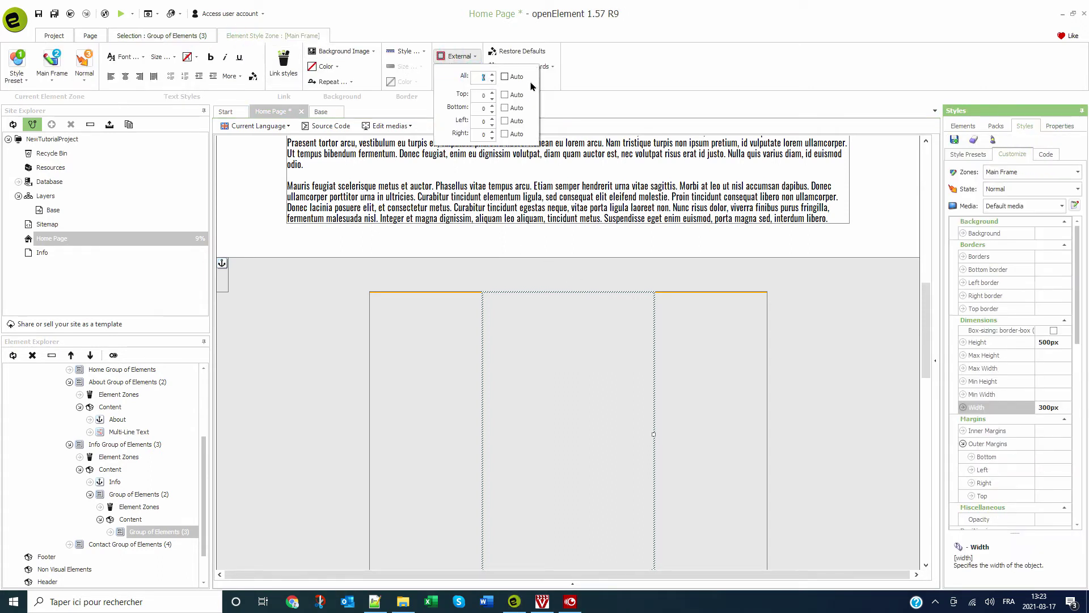
type("33")
key("Return")
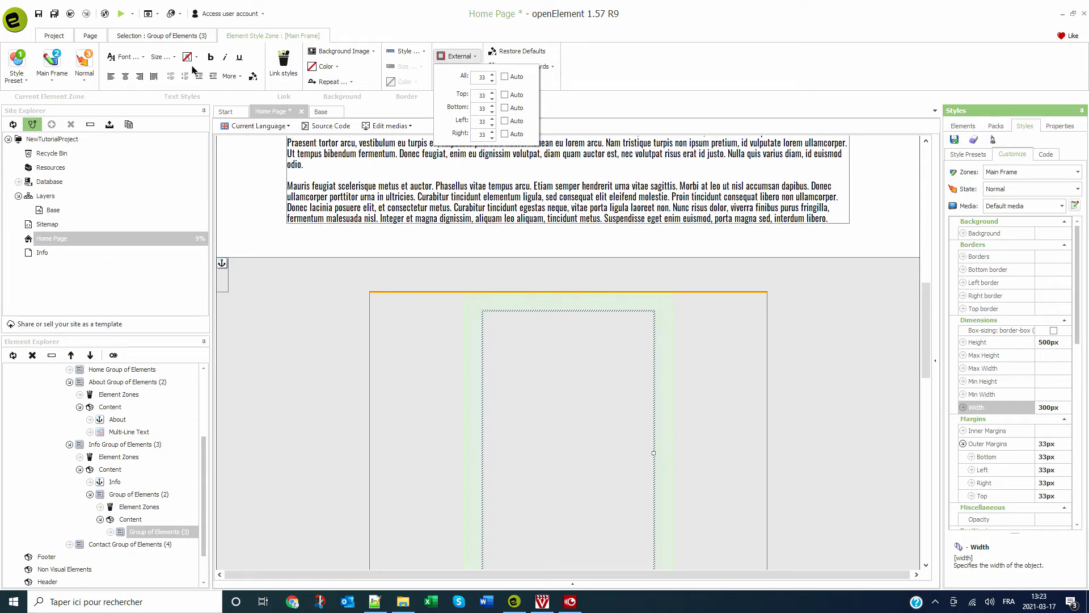
left_click(315, 65)
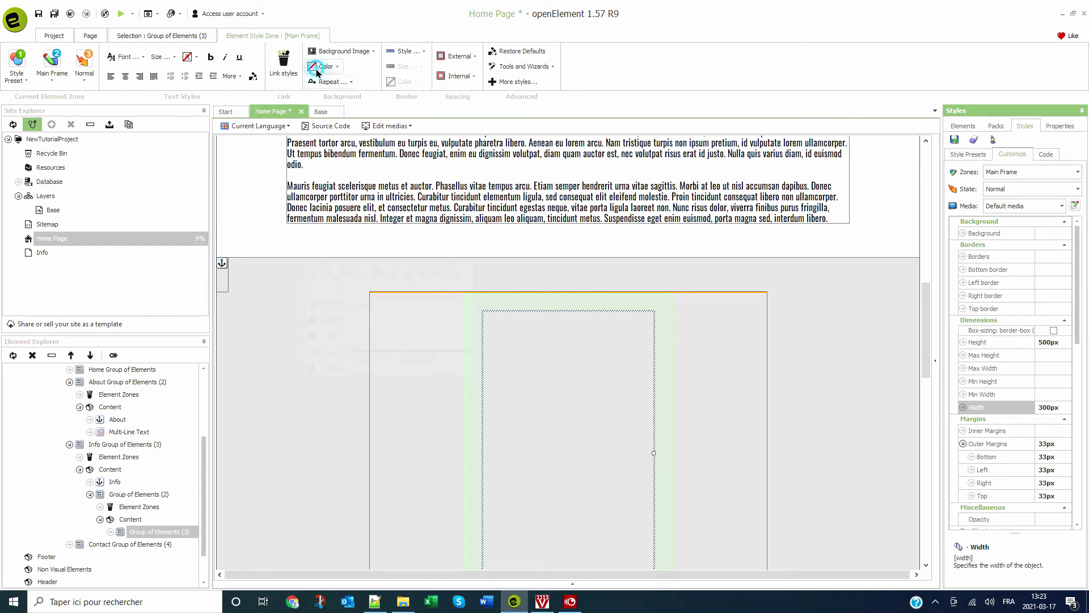
left_click(313, 154)
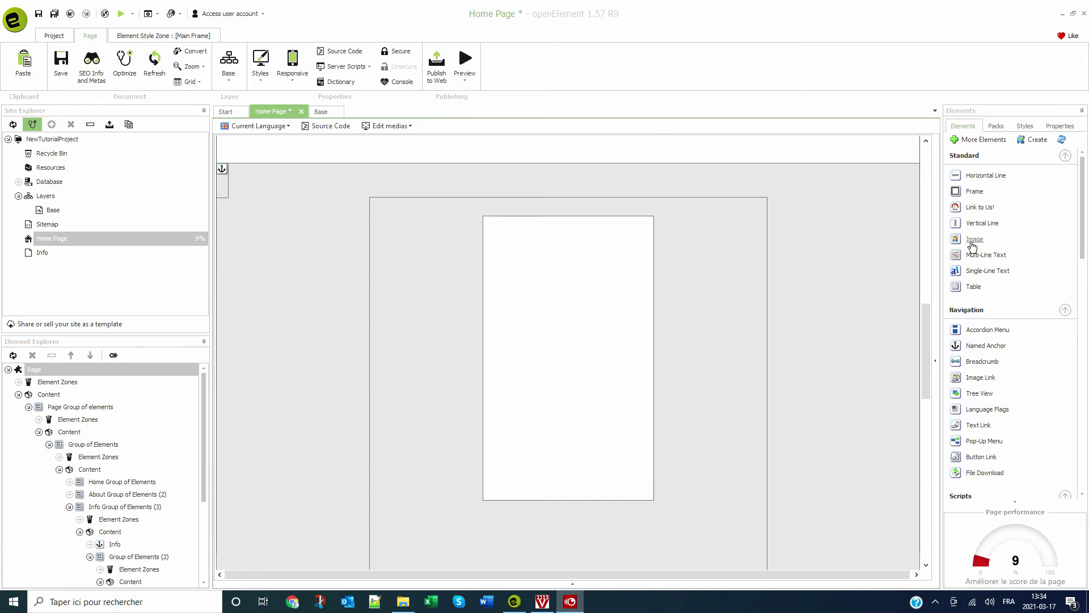
- Insert the red berries image from the file library into the white group and set its top and left positions to 0
left_click_drag(970, 241, 488, 226)
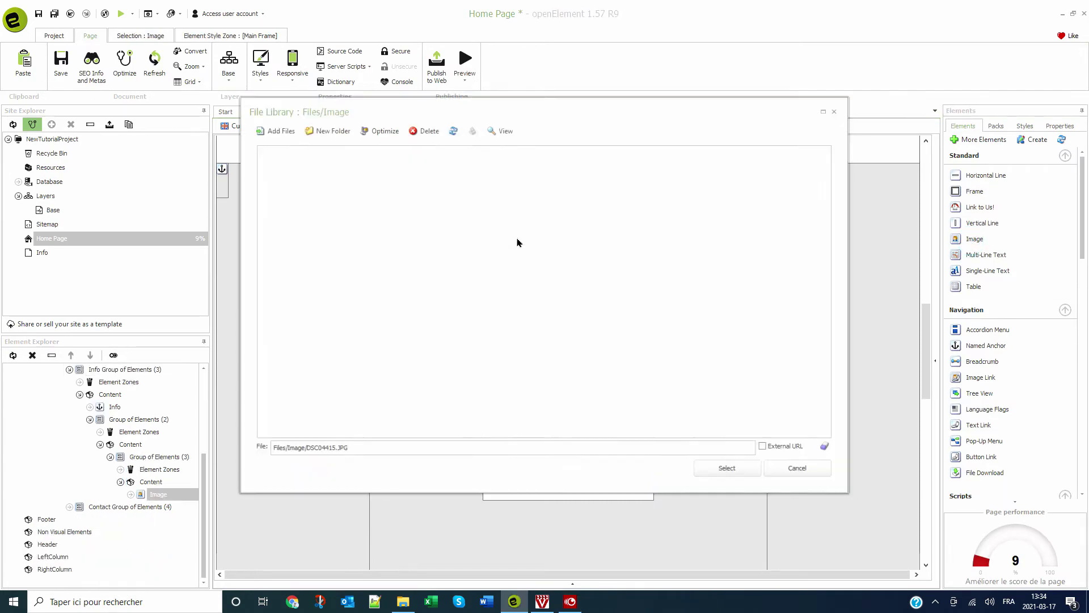
double_click(421, 218)
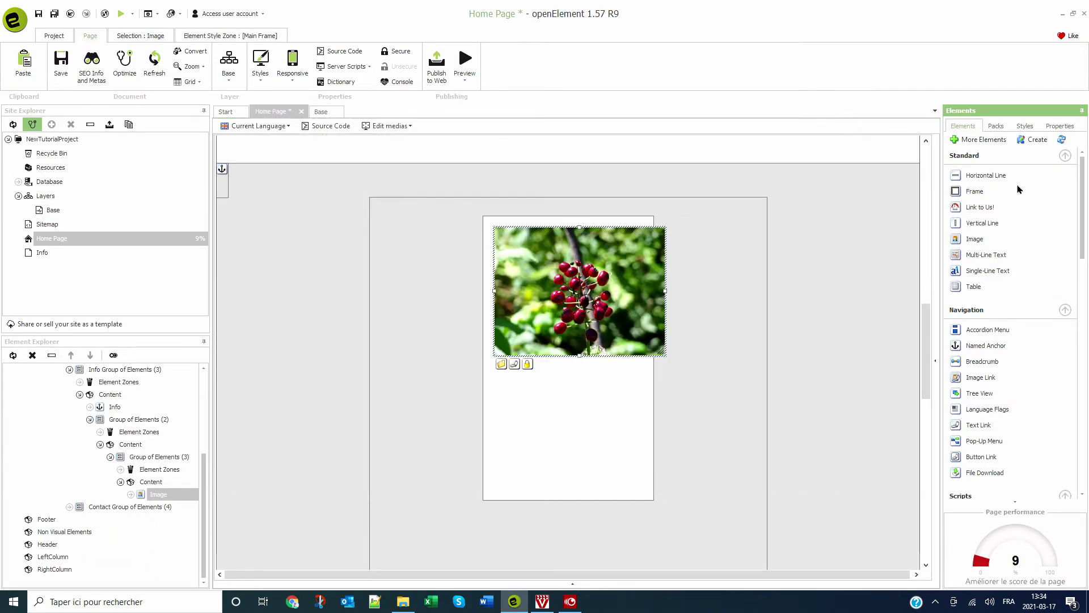
left_click(1058, 126)
left_click(1047, 294)
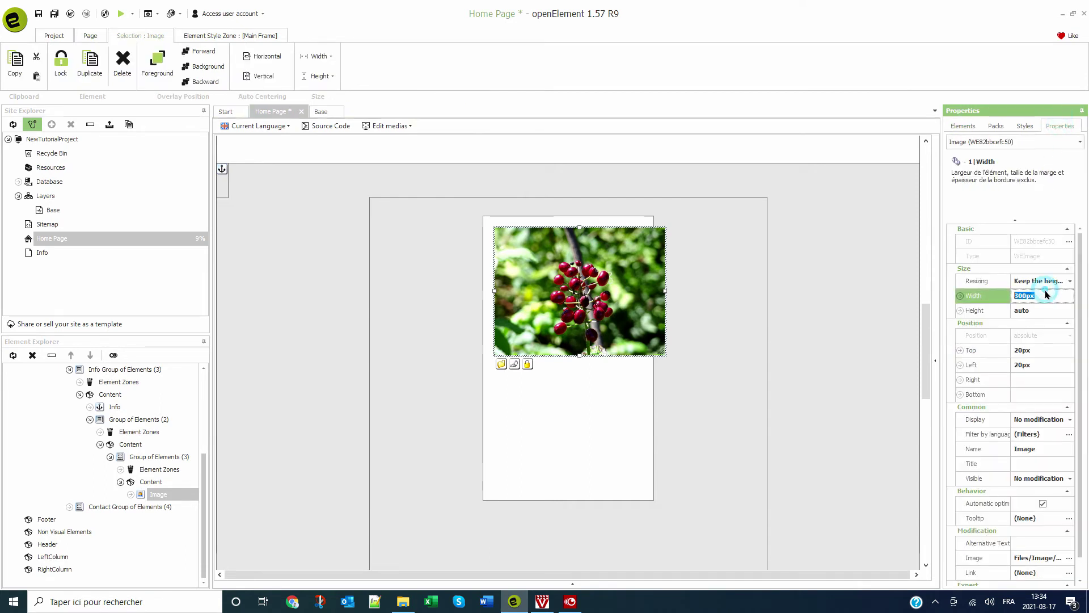
left_click(1038, 350)
type("0")
key("Tab")
type("0")
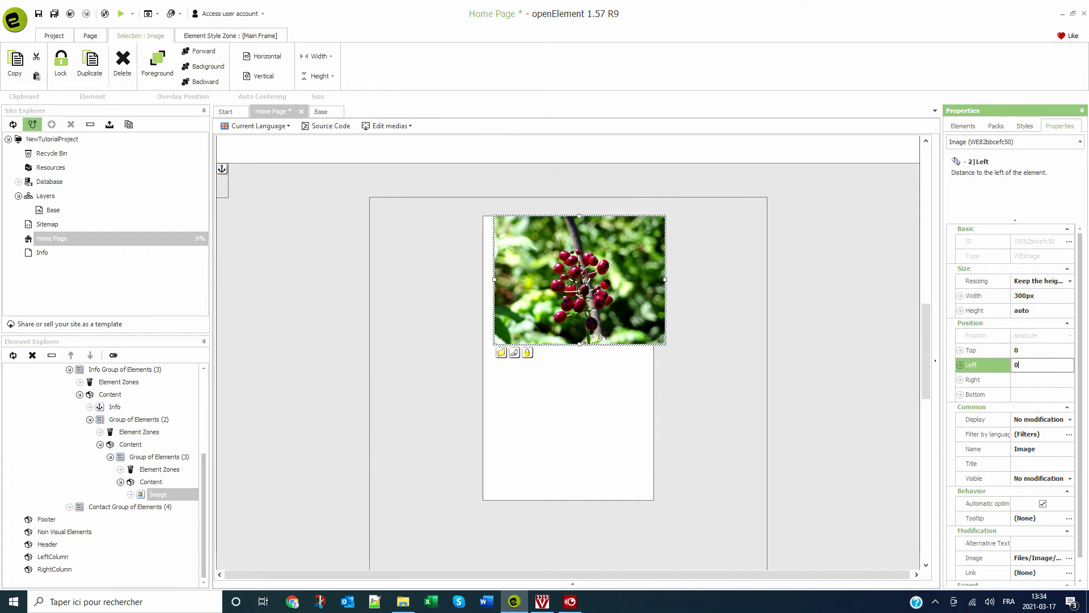
key("Tab")
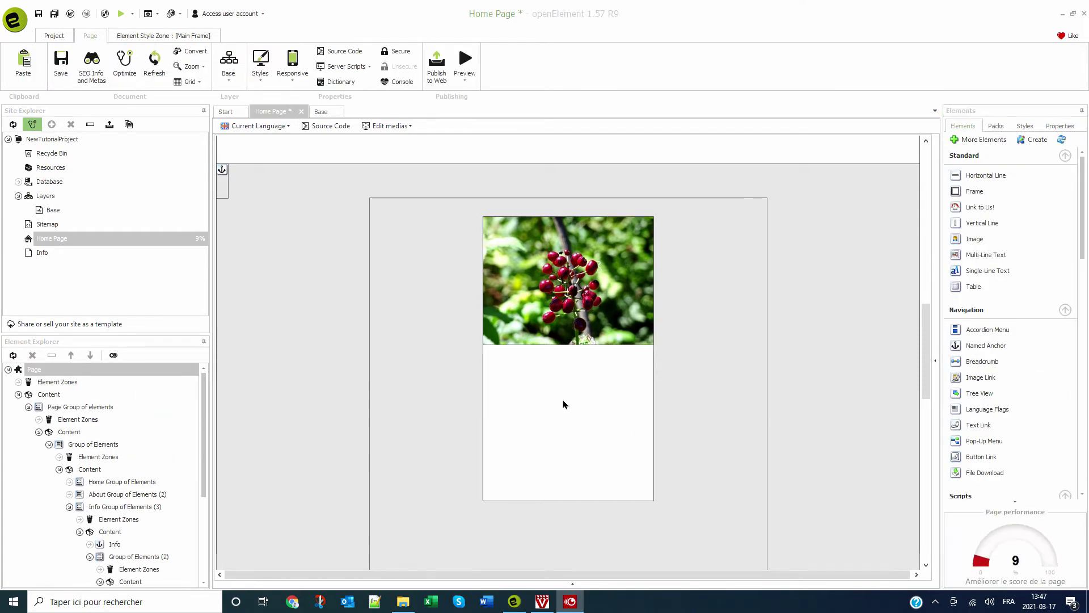
- Add a Multi-Line Text element to the white group, just below the berries image
left_click(563, 402)
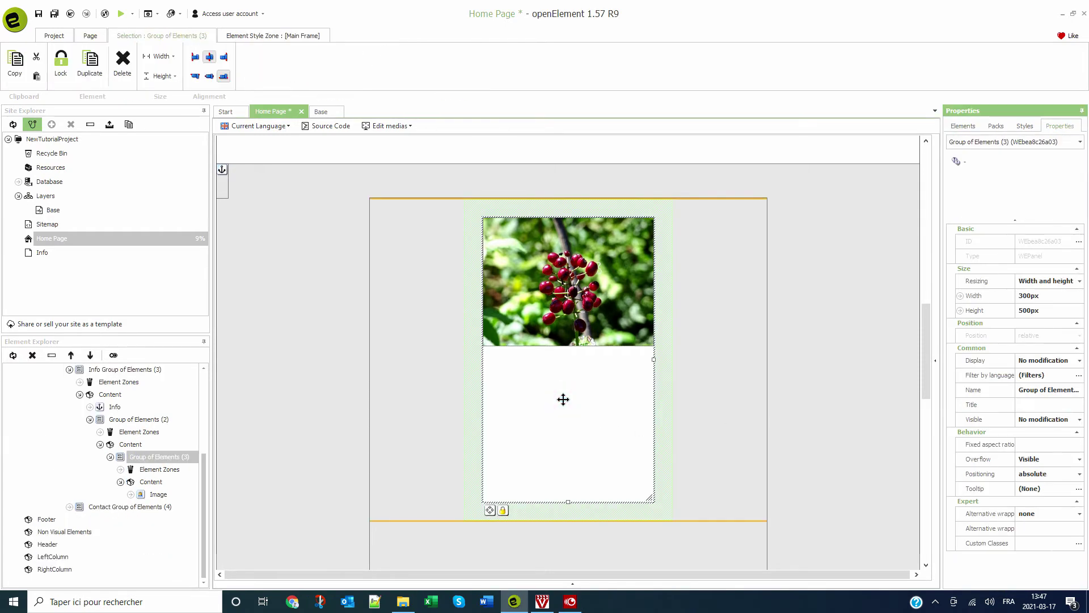
left_click(963, 127)
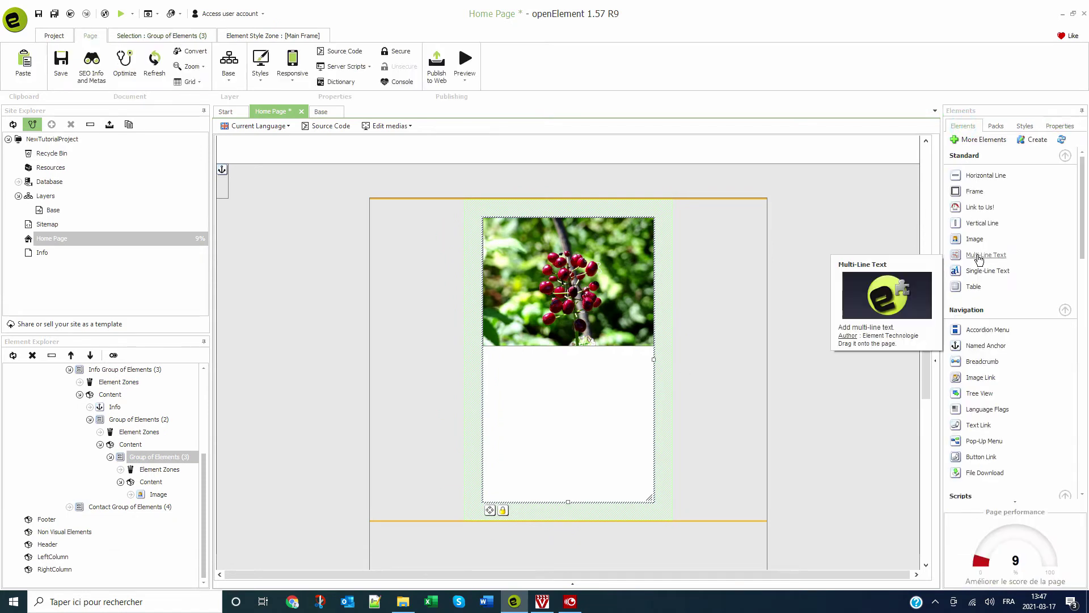
left_click_drag(977, 255, 490, 355)
left_click(491, 355)
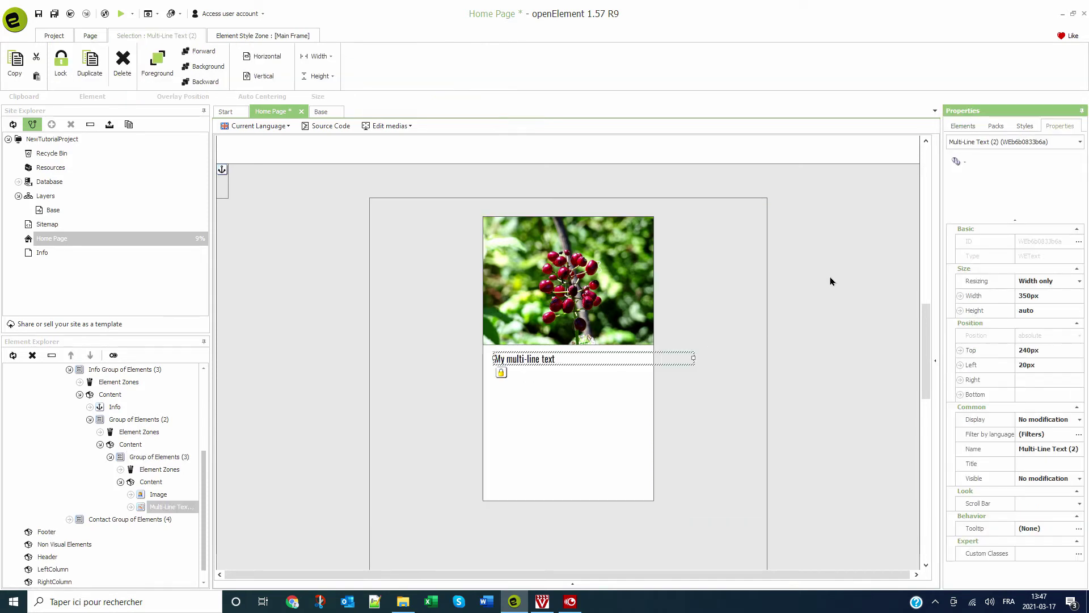
- Set the multi-line text's width to 280px and auto-center it horizontally in the white group
left_click(1049, 294)
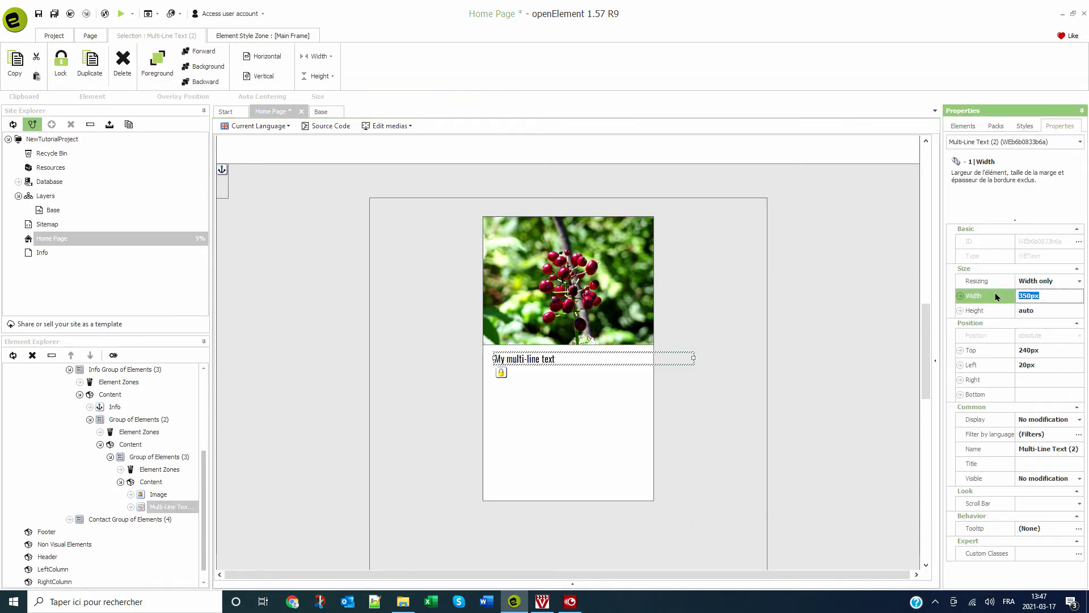
type("58")
key("Return")
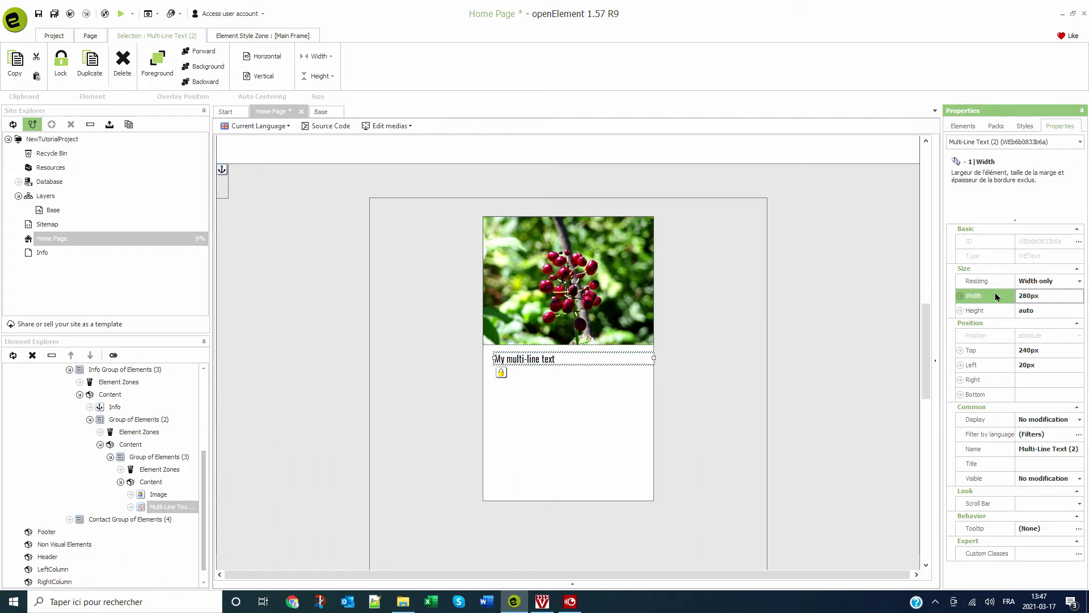
left_click(275, 59)
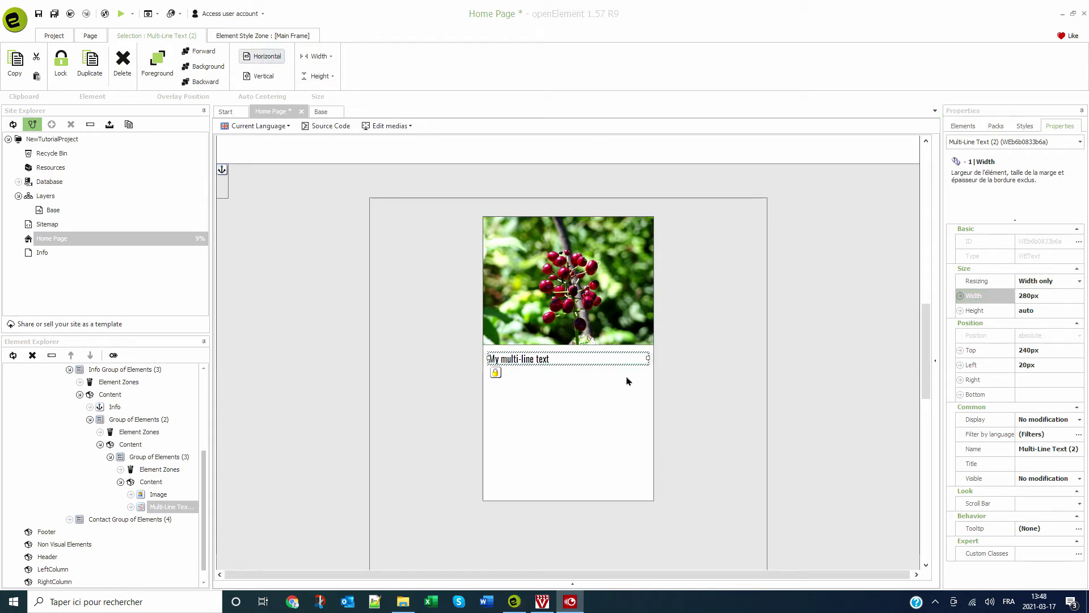
- Replace the placeholder text with the paragraph starting "Integer aliquet tincidunt nibh ut semper" and add the heading "Info 1" above it
double_click(557, 359)
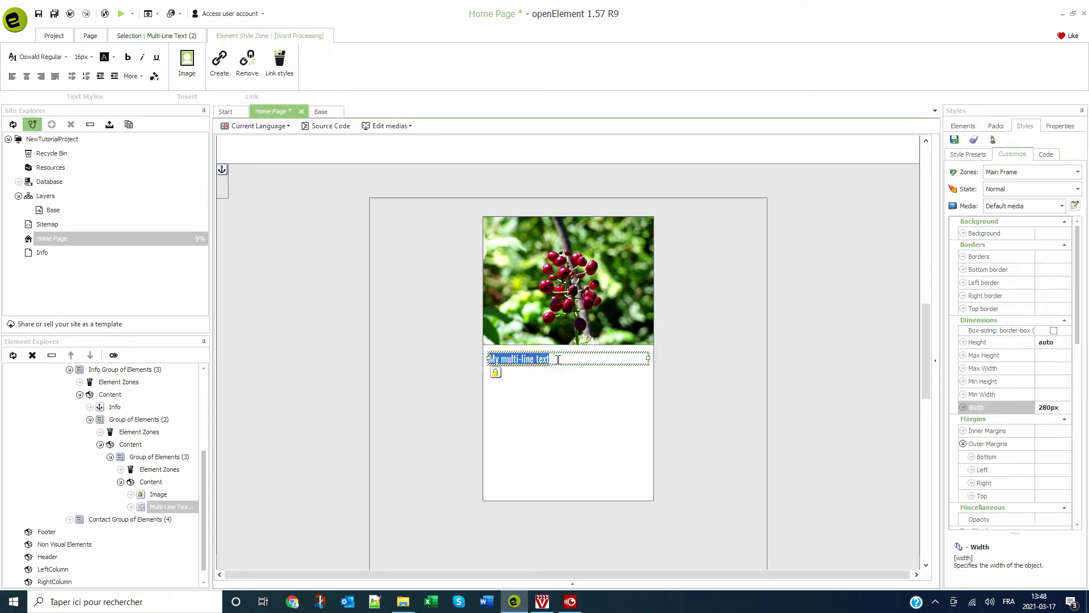
type("Integer aliquet tincidunt nibh ut semper. Sed arcu velit, ultrices ac lectus sed, pulvinar feugiat quam. Sed condimentum mi arcu, eu eleifend nisl ullamcorper eu. Quisque aliquam, eros in scelerisque ornare, dui turpis faucibus velit, a sodales diam augue in massa. Praesent vitae porttitor odio. Donec commodo sagittis lectus id sagittis. Integer in mauris consequat")
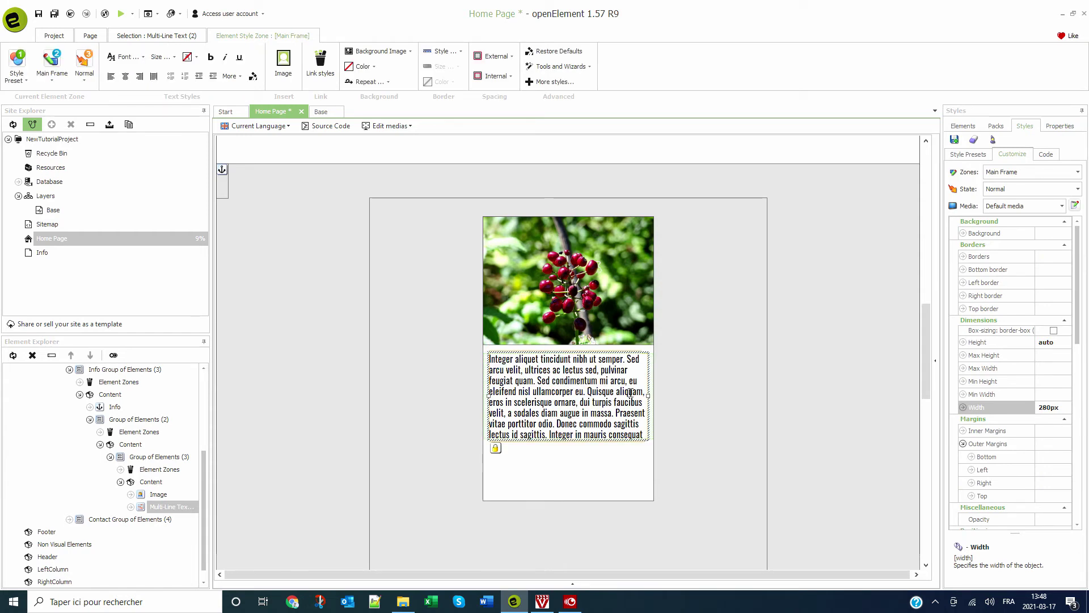
key("Return")
key("Return")
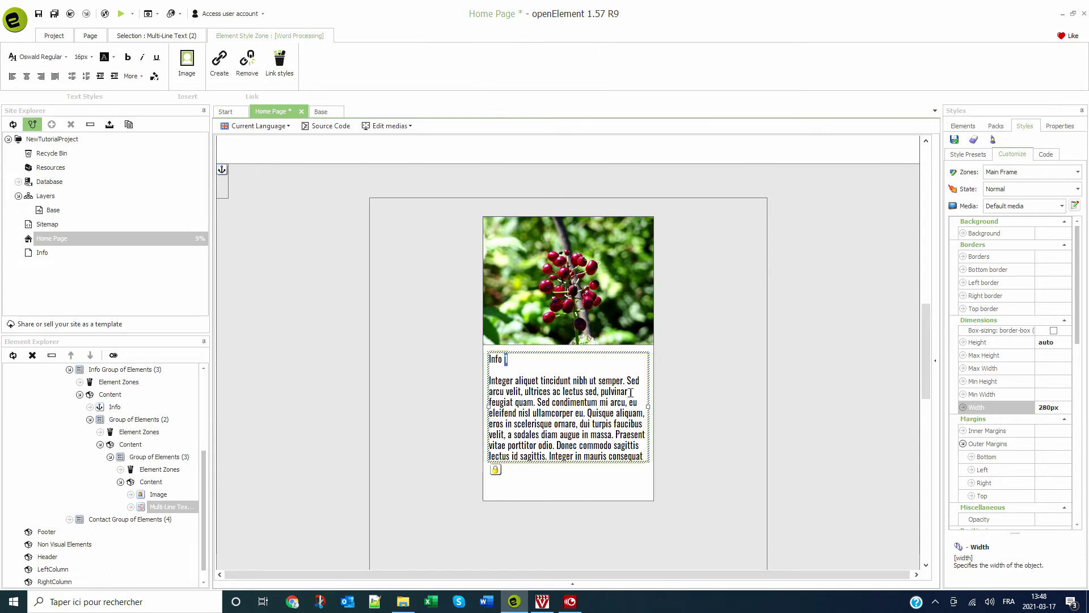
- Format the "Info 1" heading in blue at 32px
key("shift+Left")
key("shift+Left")
key("shift+Left")
key("shift+Left")
left_click(113, 57)
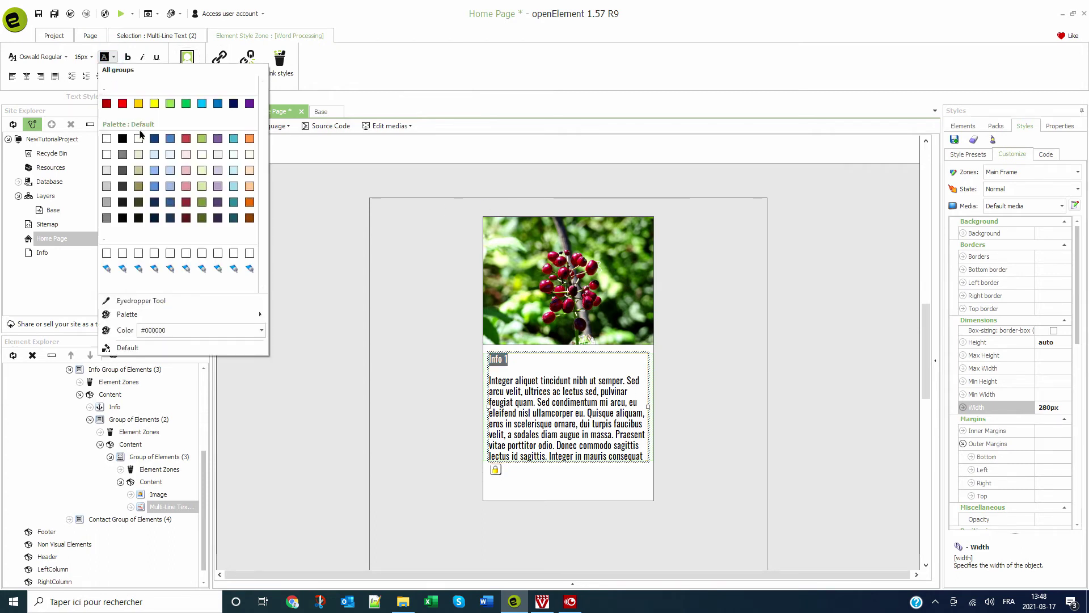
left_click(154, 185)
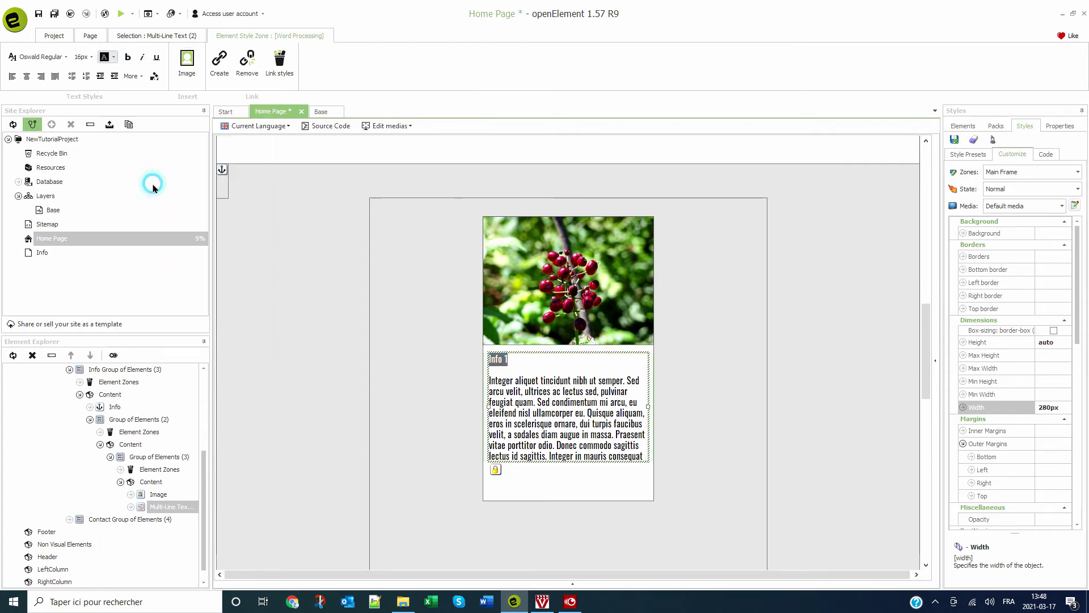
left_click(86, 57)
left_click(110, 140)
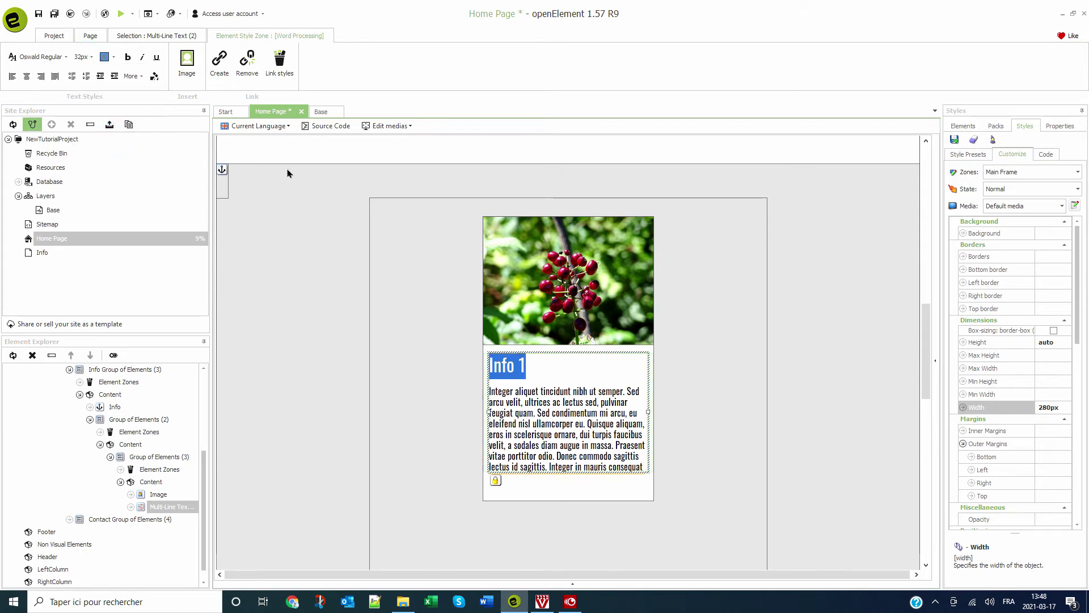
left_click(717, 357)
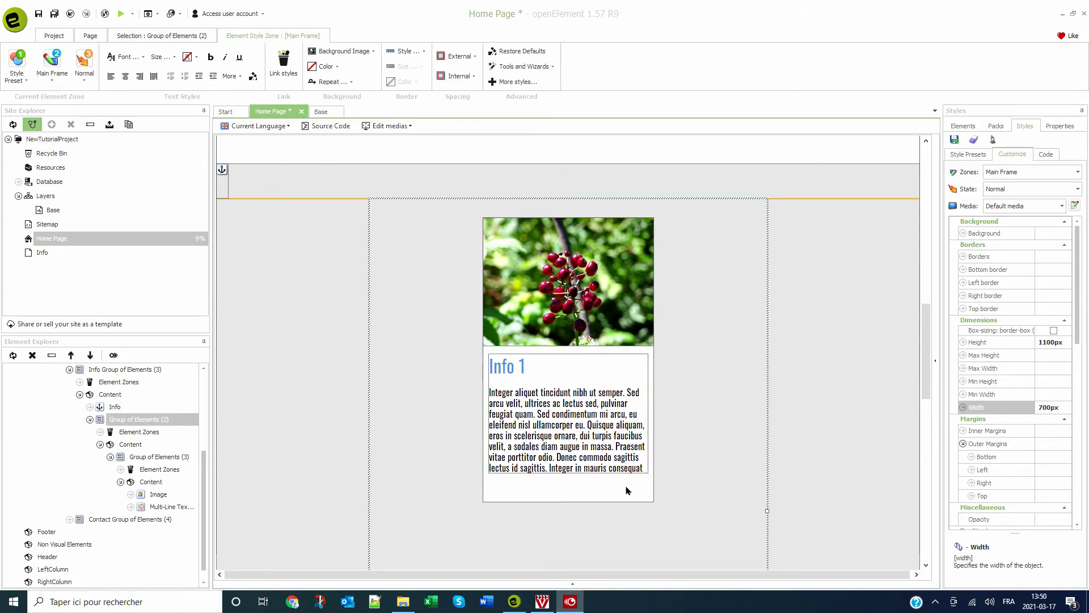
- Add a Text Link to the white group below the paragraph and link it to the info1 anchor of the Info page
left_click(626, 490)
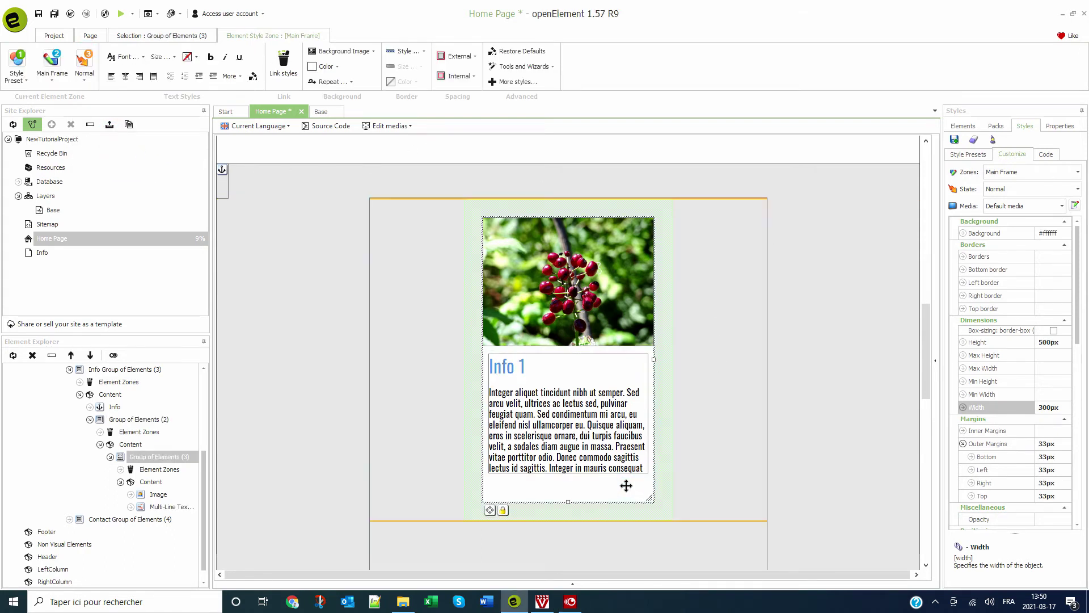
left_click(963, 126)
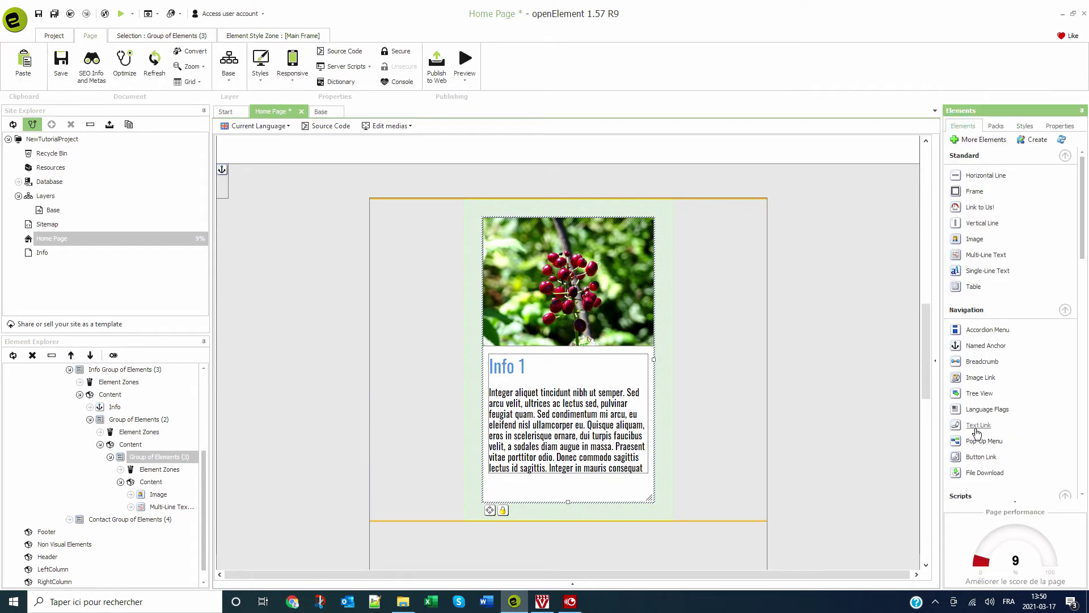
left_click_drag(658, 490, 609, 493)
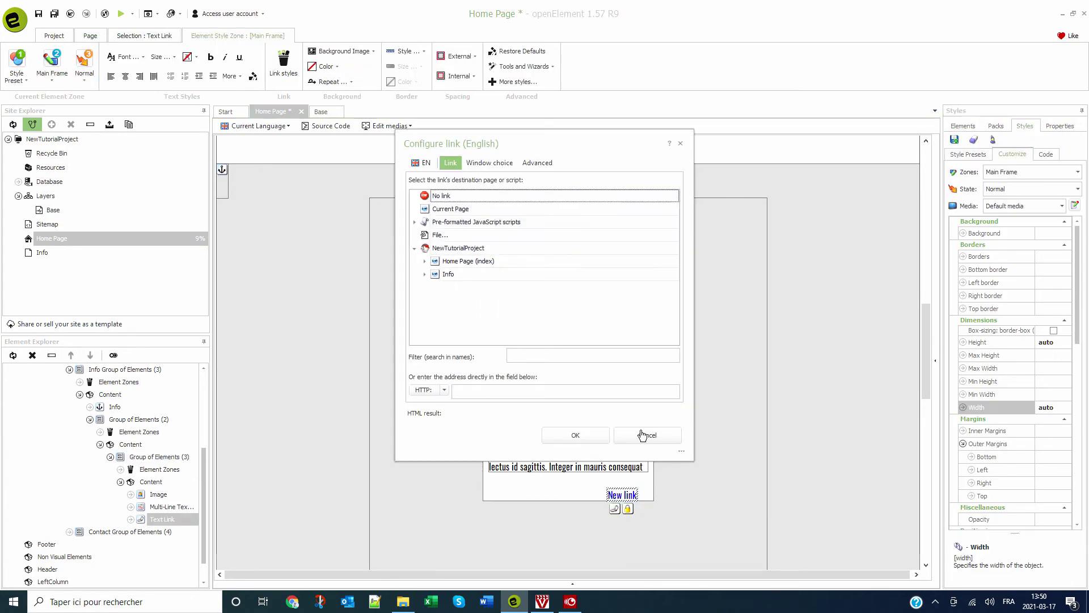
left_click(424, 275)
left_click(457, 287)
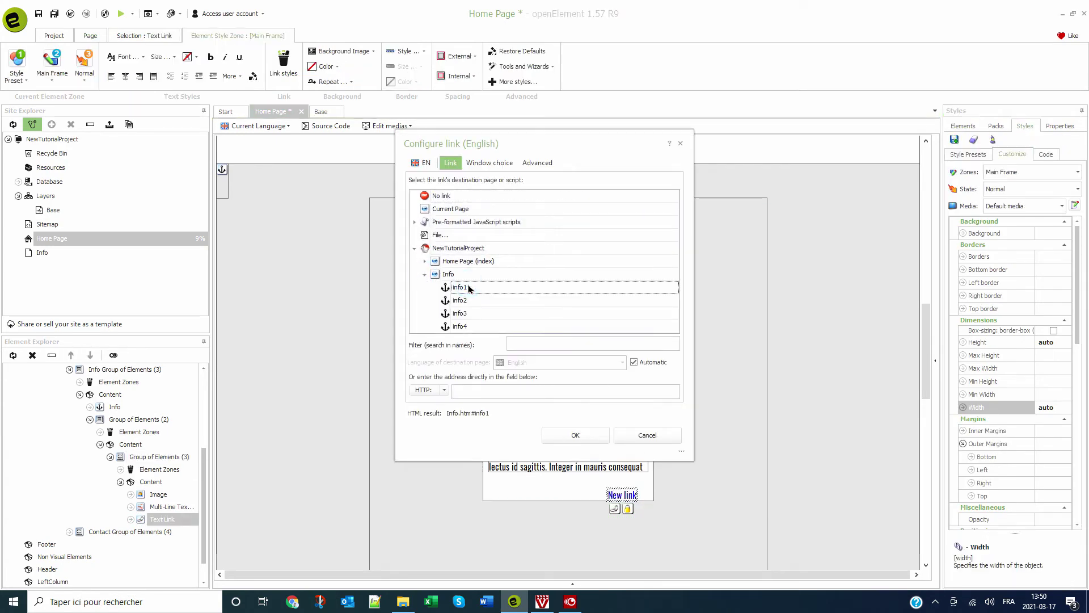
left_click(568, 436)
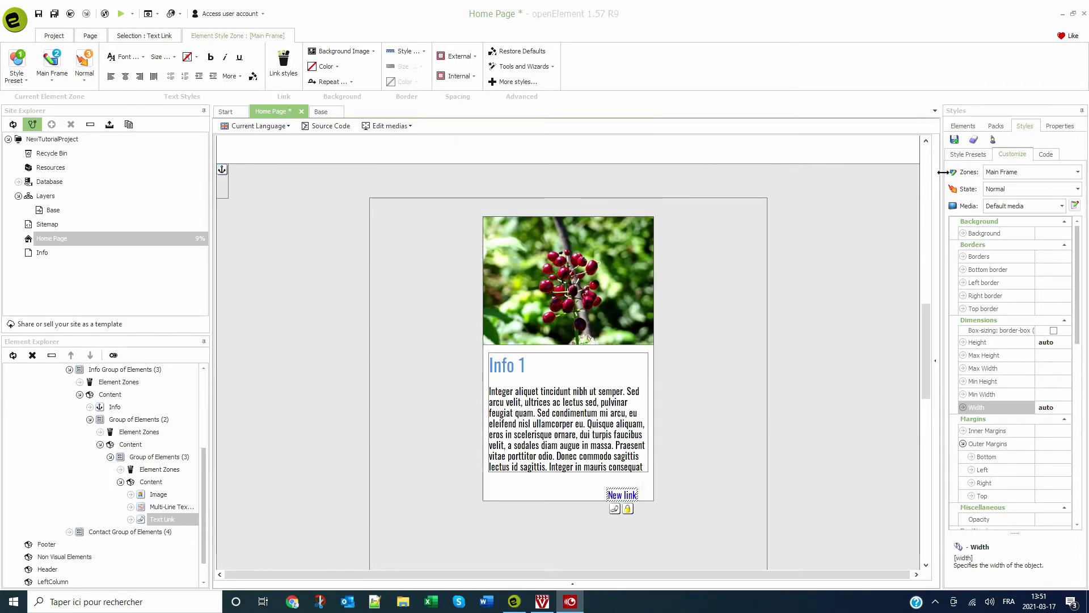
- Clear the text link's top and left positions and set its right and bottom positions to 0
left_click(1071, 126)
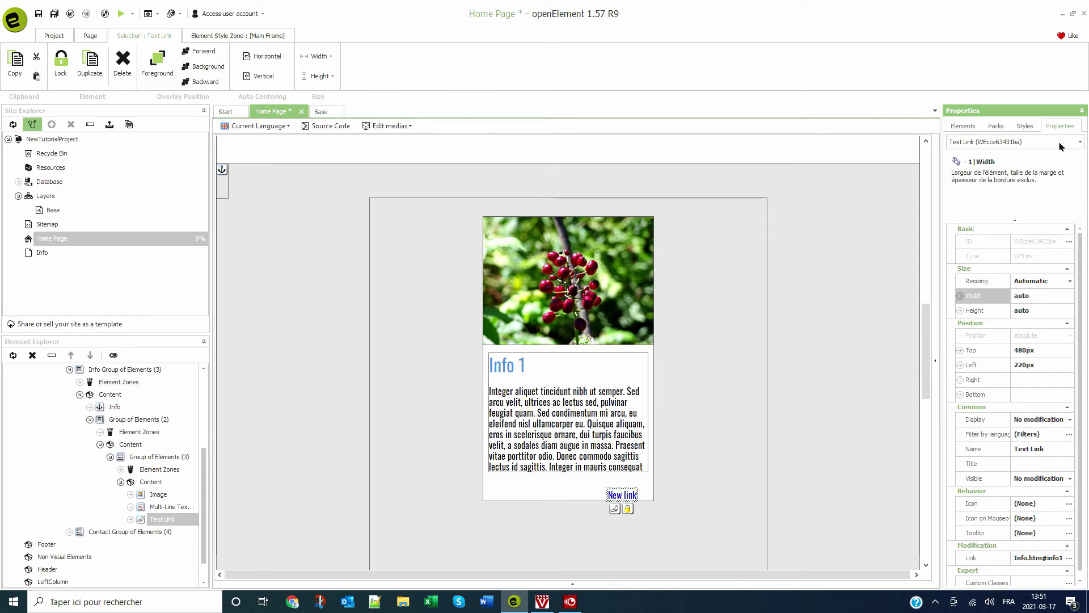
left_click(1042, 352)
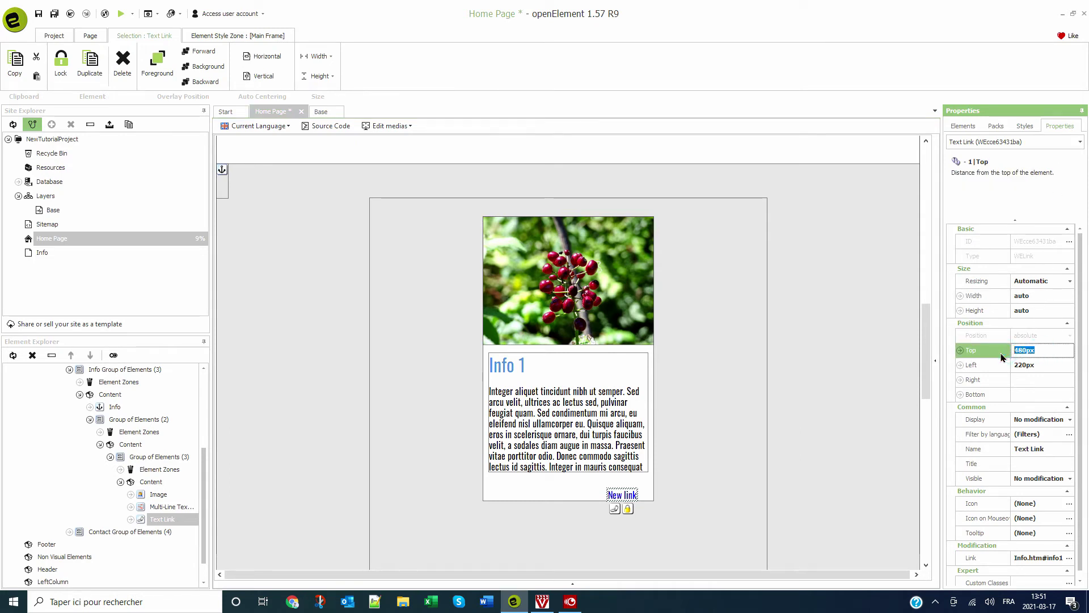
key("Delete")
key("Tab")
key("Delete")
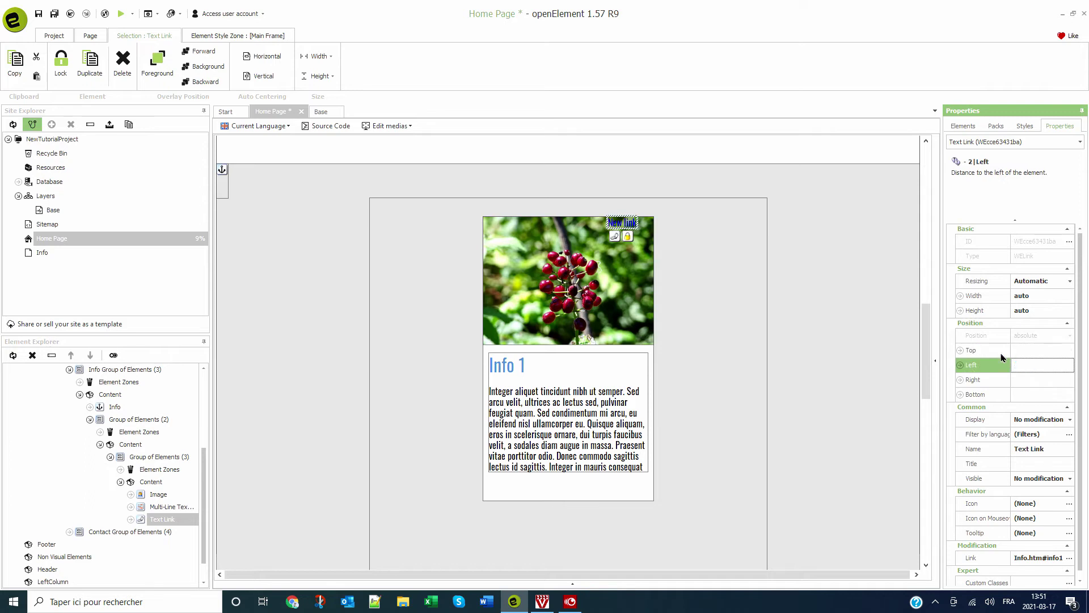
key("Tab")
type("0")
key("Tab")
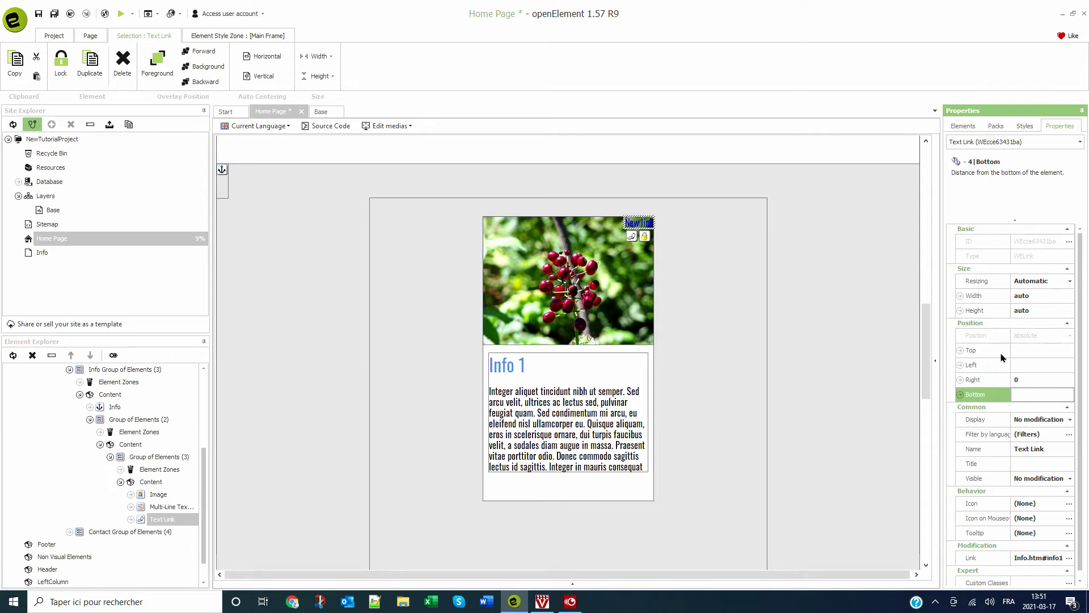
type("0")
key("Return")
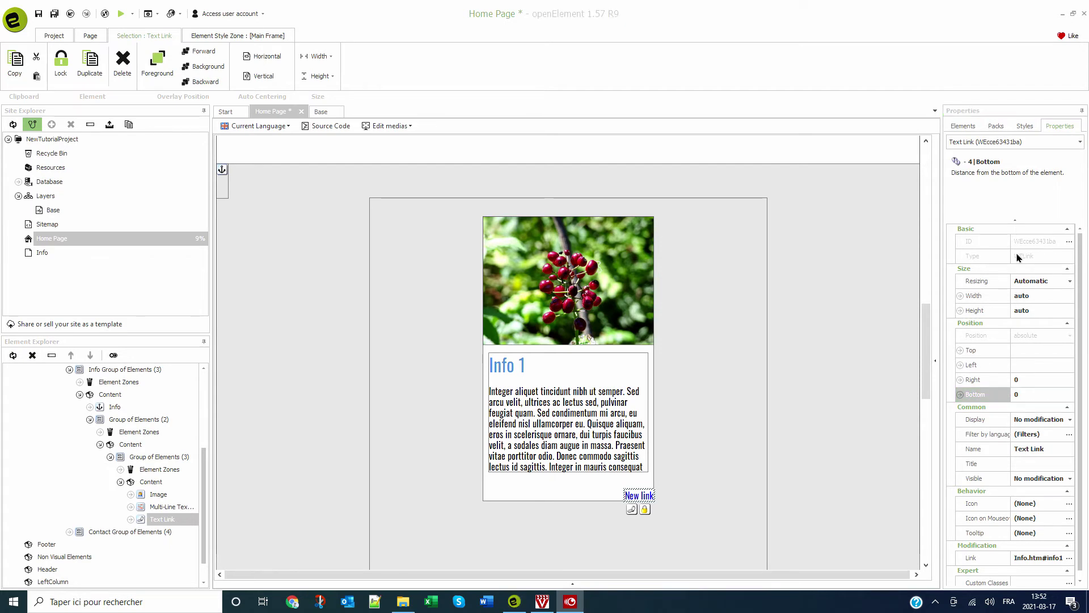
- Give the text link 10px inner margins on all sides and a blue #548dd4 background
left_click(250, 38)
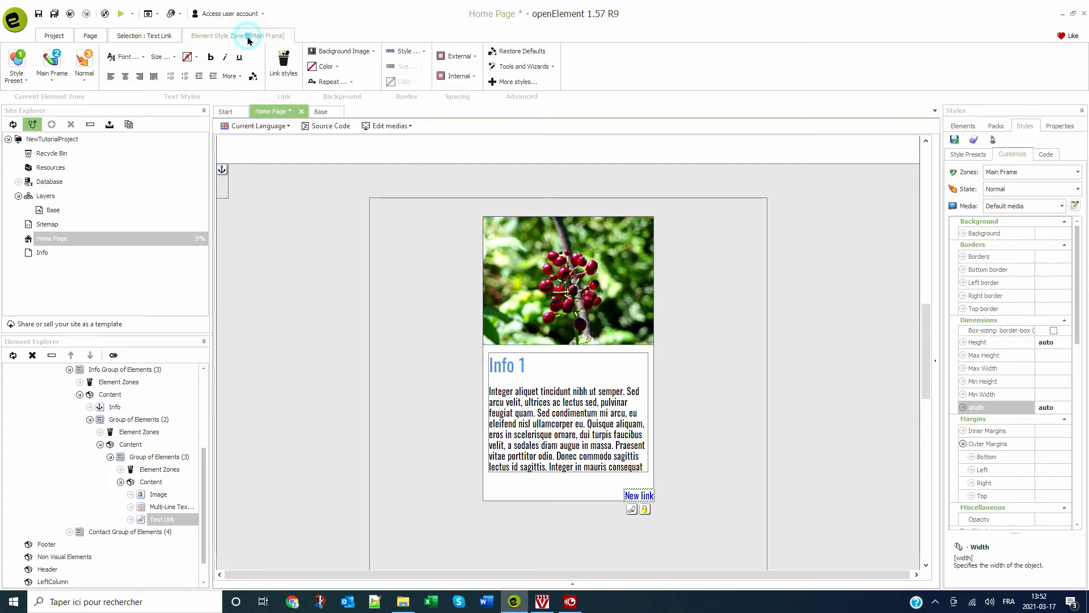
left_click(448, 80)
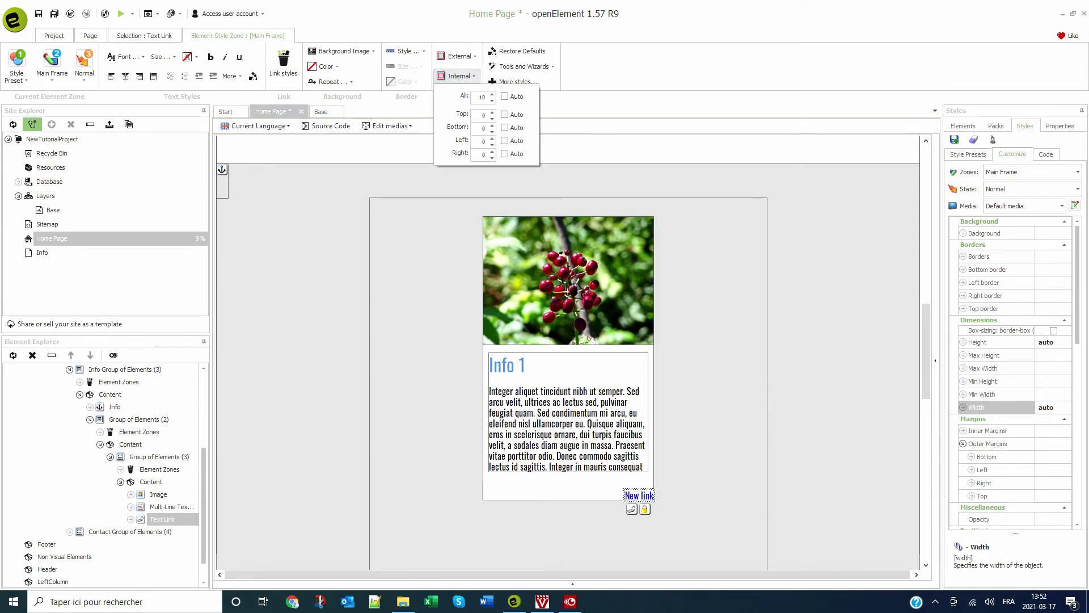
key("Return")
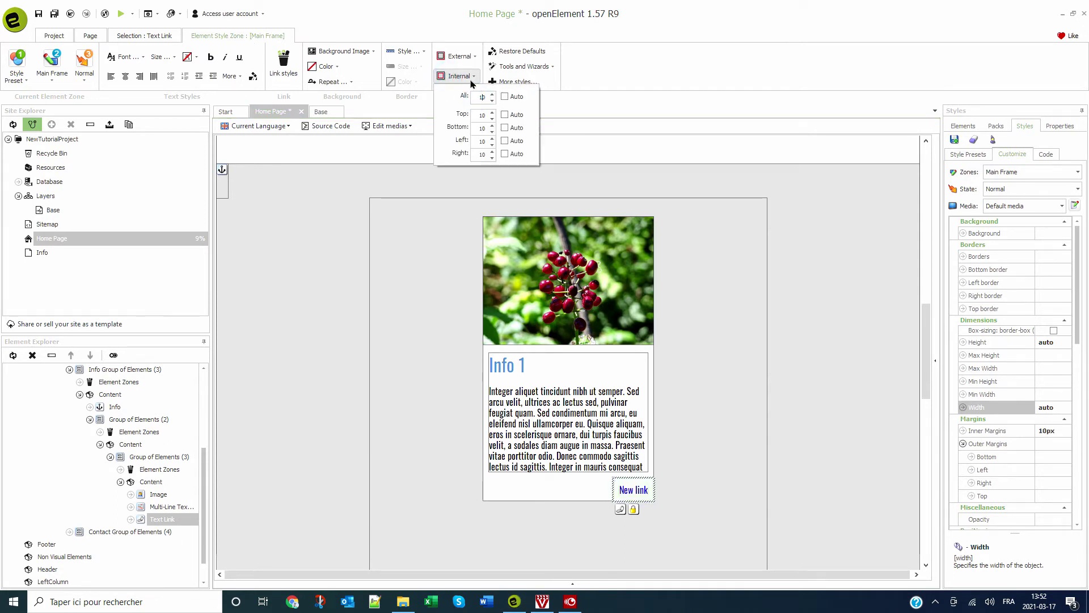
left_click(335, 67)
left_click(335, 67)
left_click(336, 67)
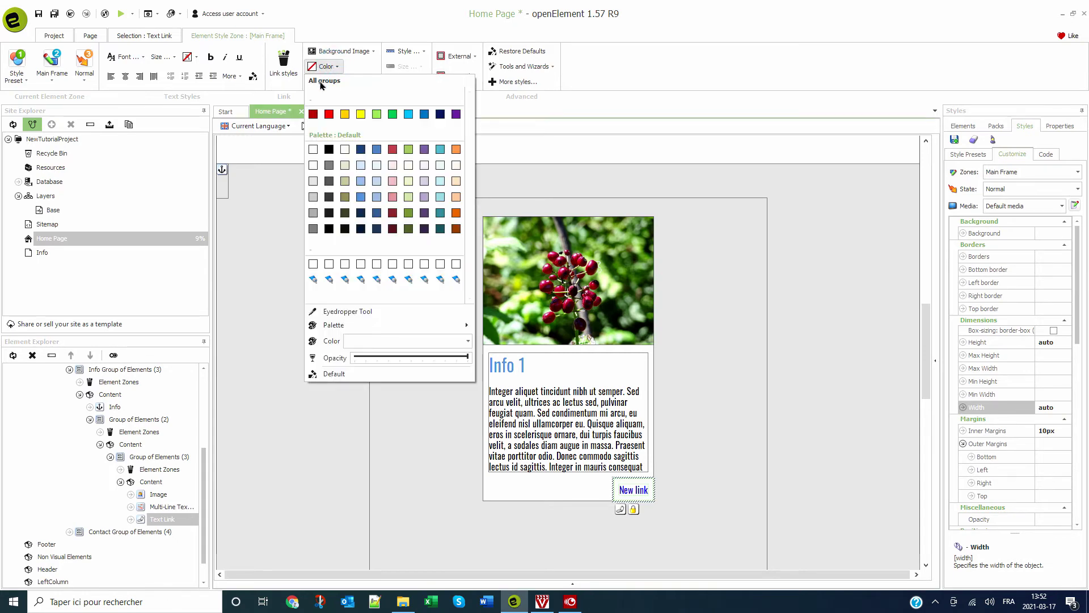
left_click(361, 196)
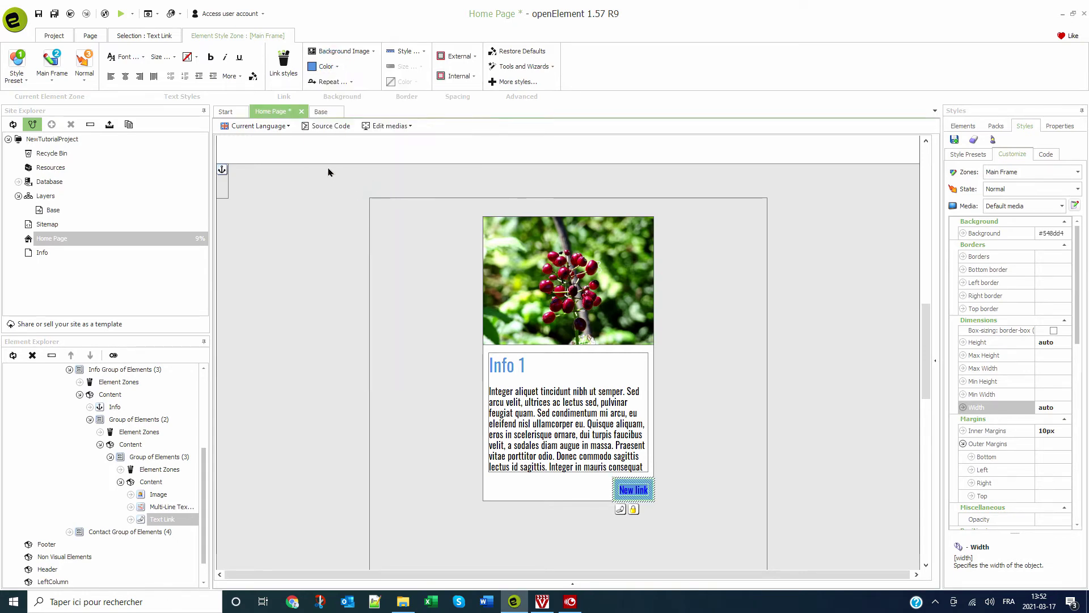
- Set the text link's normal link color to white (#ffffff) and change its text to "More"
left_click(286, 75)
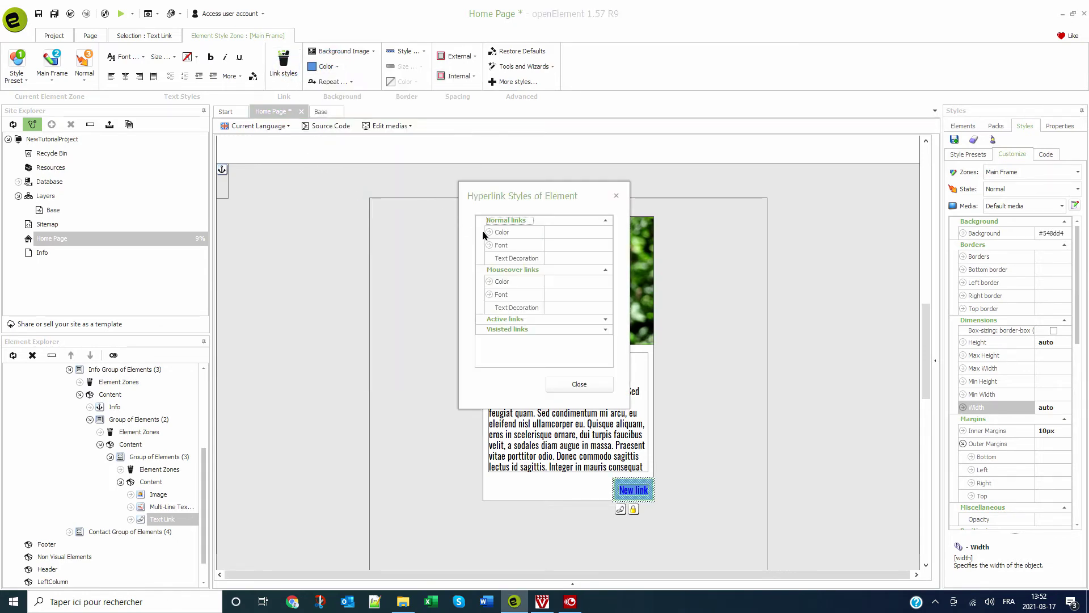
left_click(489, 232)
left_click(584, 244)
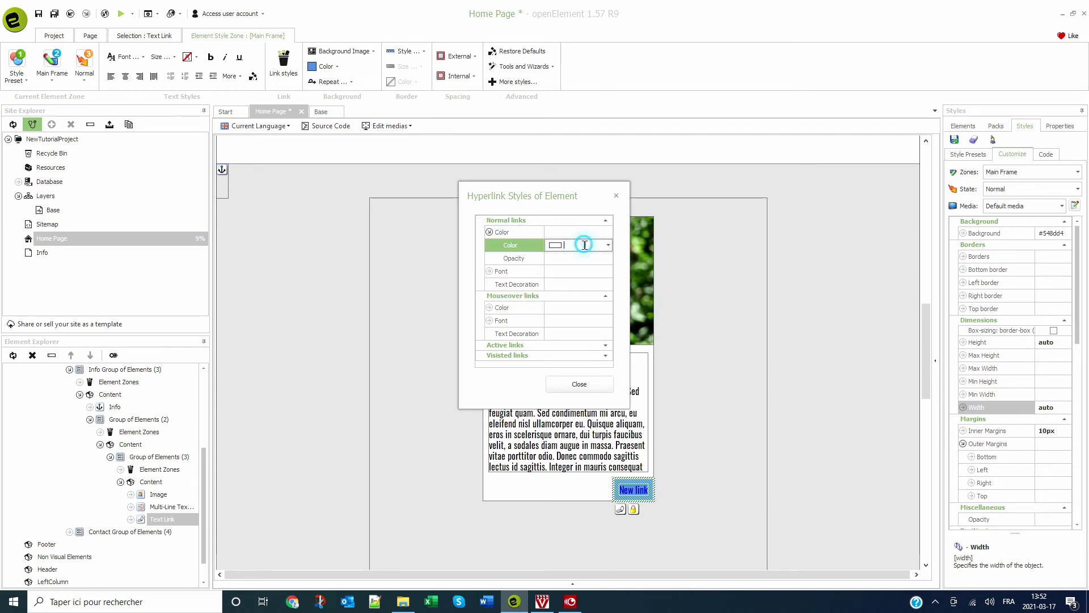
left_click(608, 245)
left_click(554, 274)
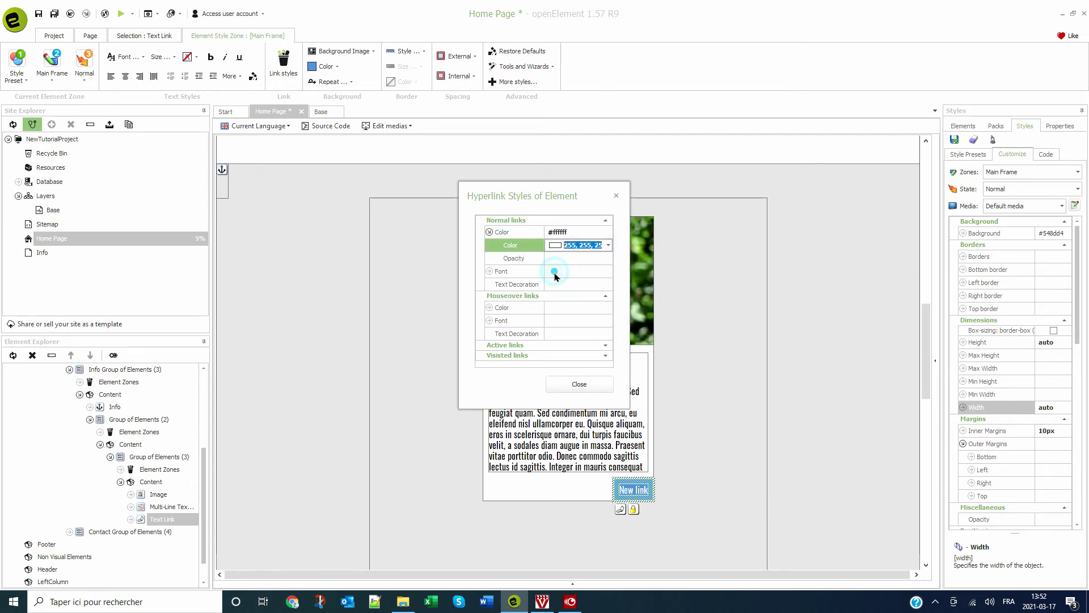
left_click(579, 384)
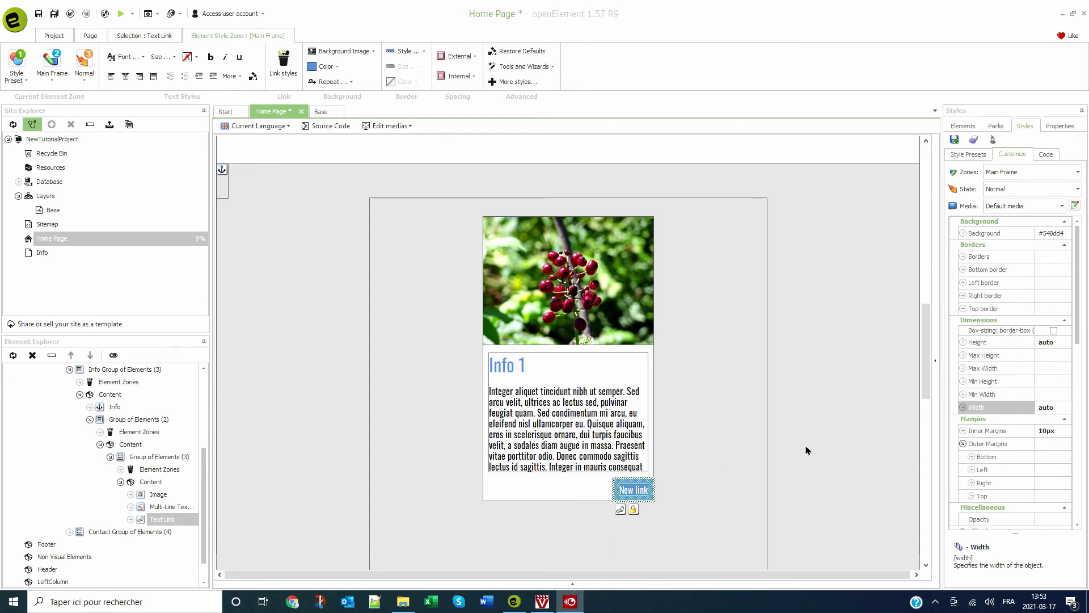
double_click(631, 488)
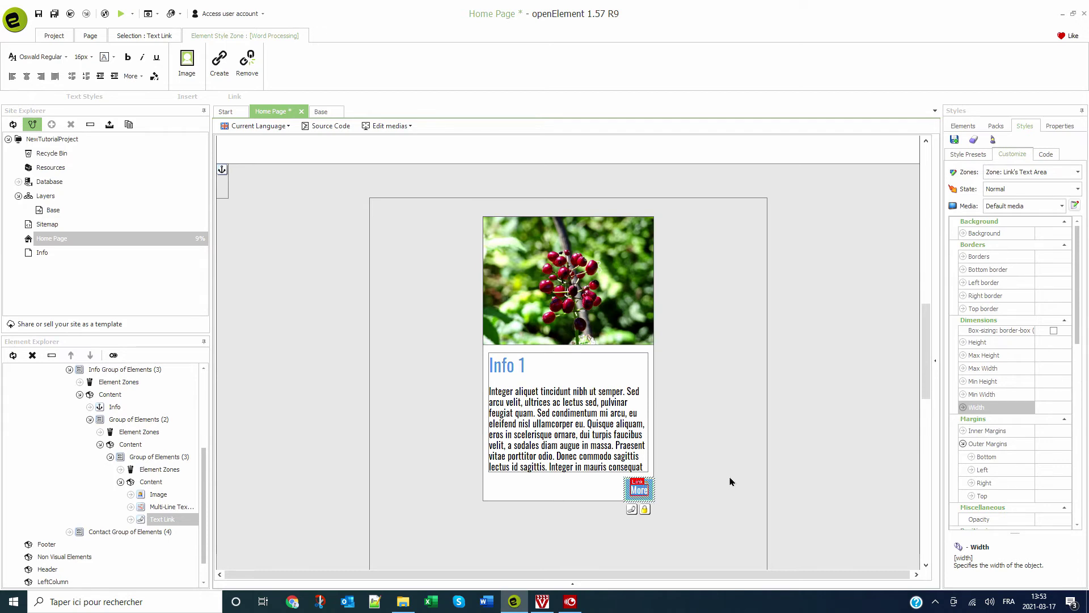
left_click(729, 478)
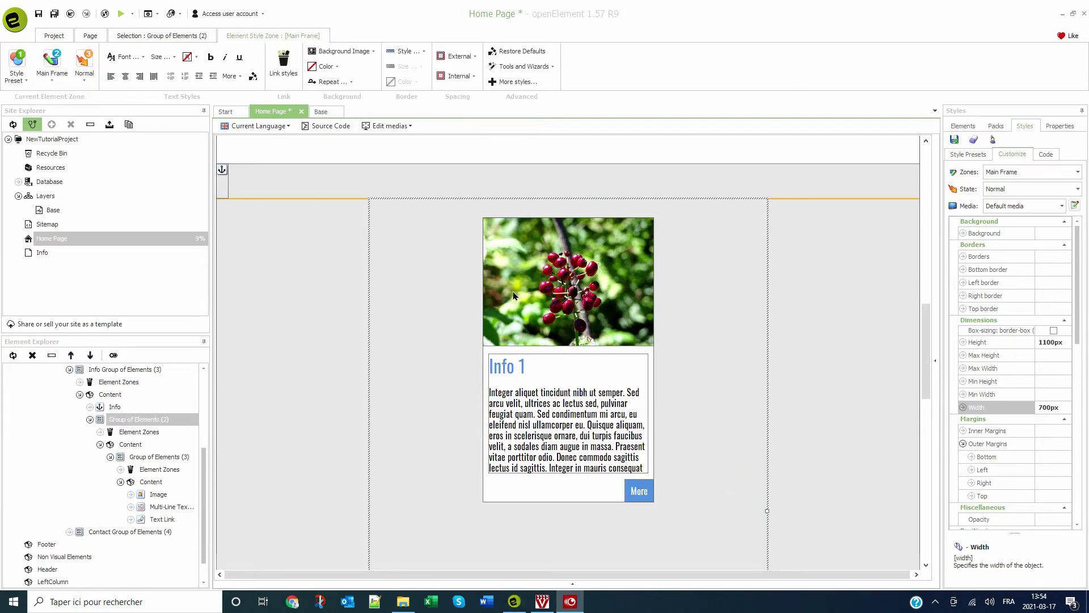
- Link the red berries image to the info1 anchor of the Info page
left_click(514, 295)
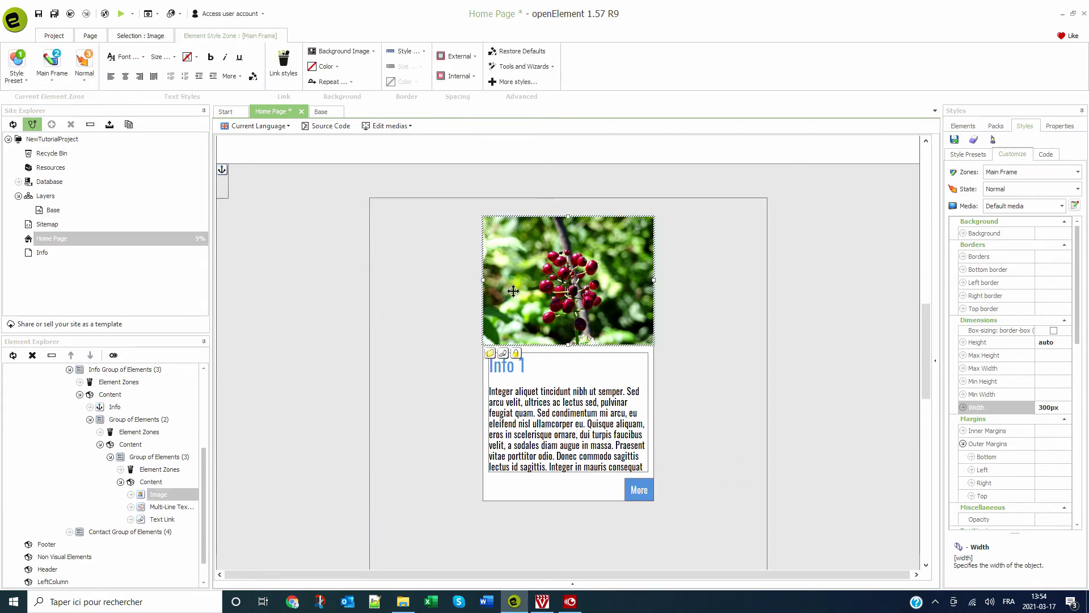
left_click(503, 353)
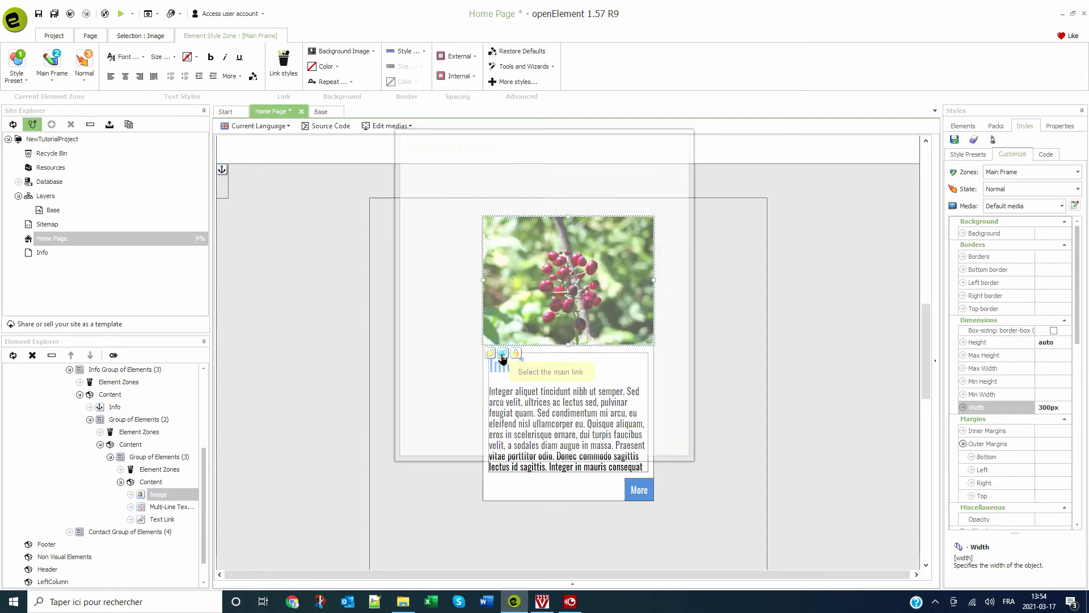
left_click(425, 274)
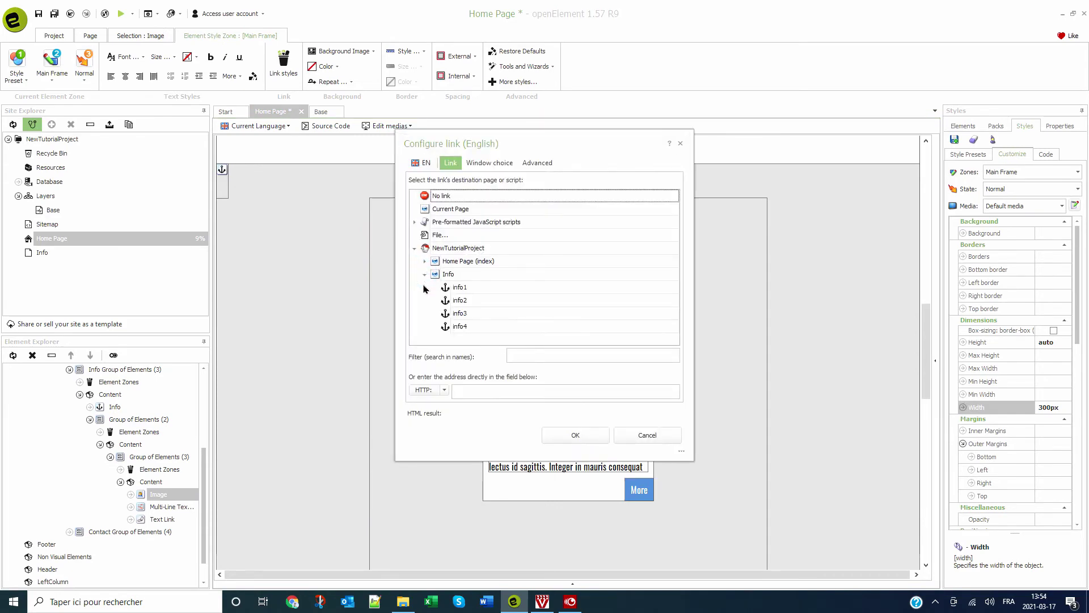
left_click(460, 288)
left_click(575, 435)
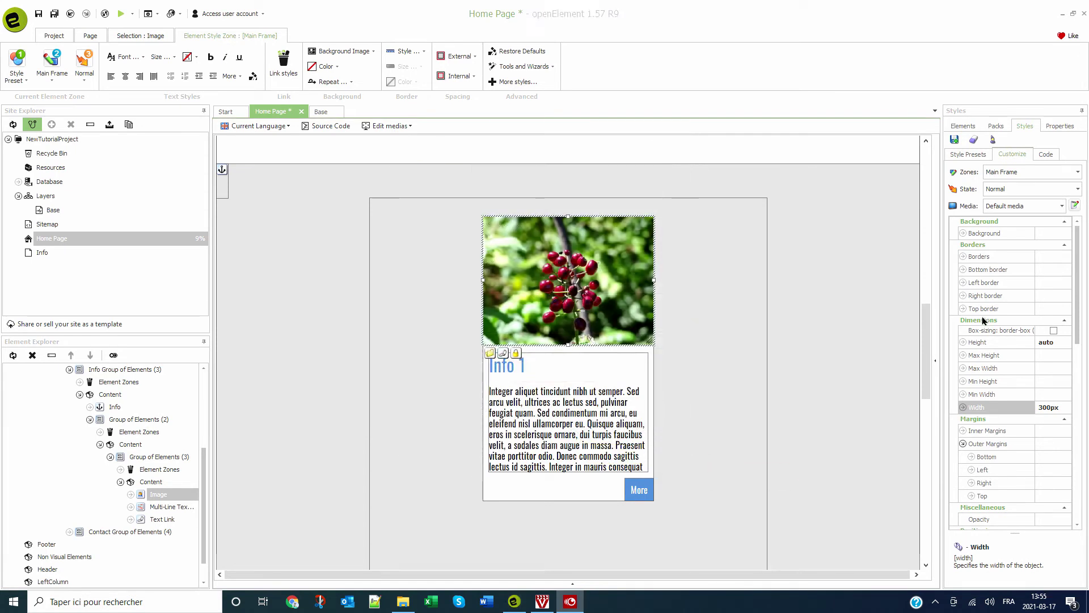
- Duplicate the white group holding the berries image, the Info 1 text and the More link
left_click(530, 485)
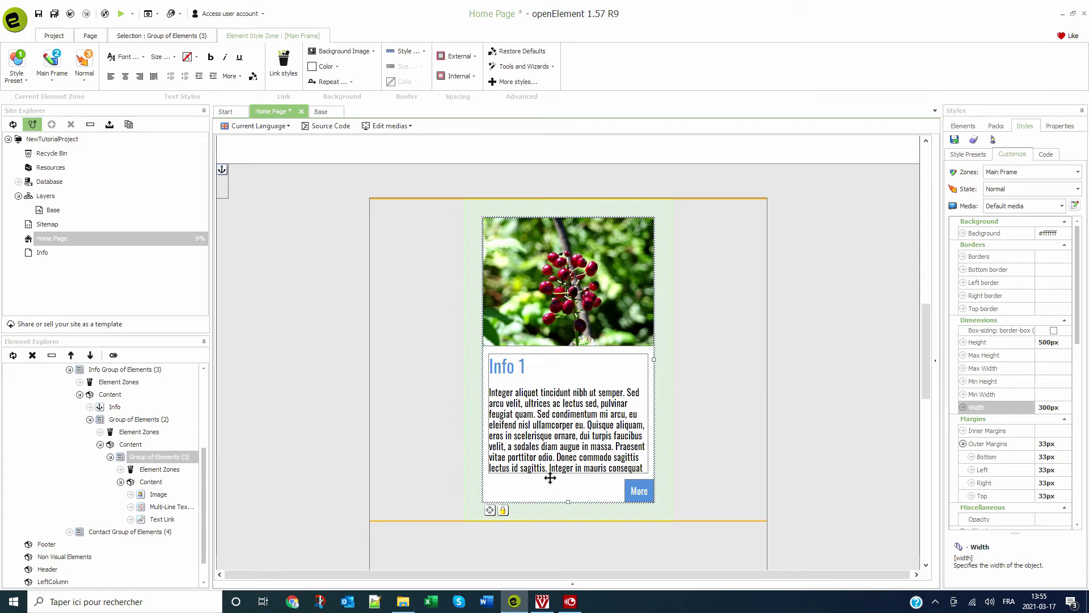
key("ctrl+d")
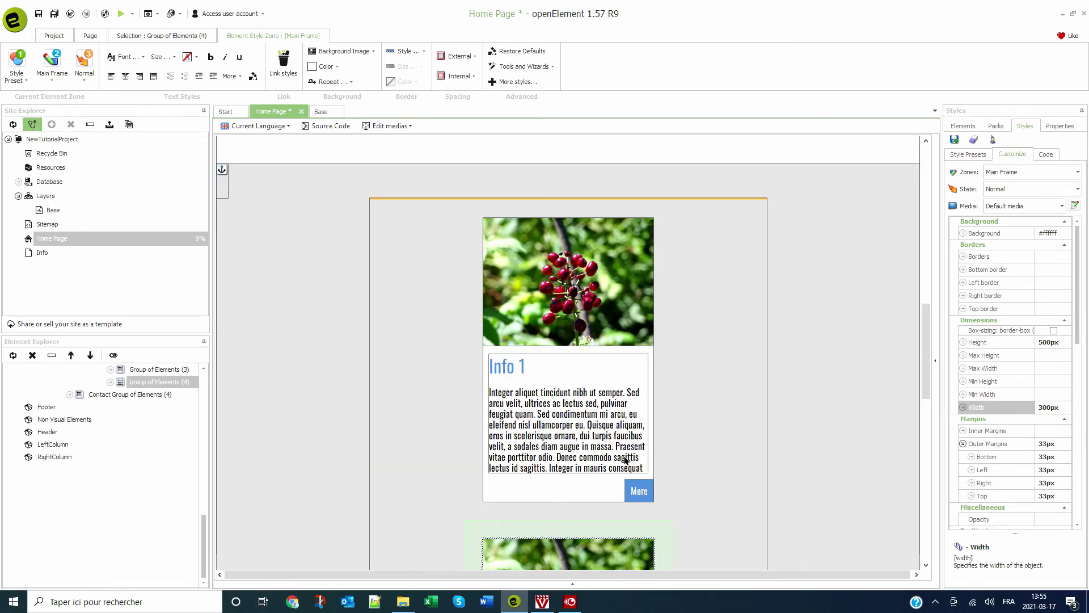
scroll(624, 460, "down", 3)
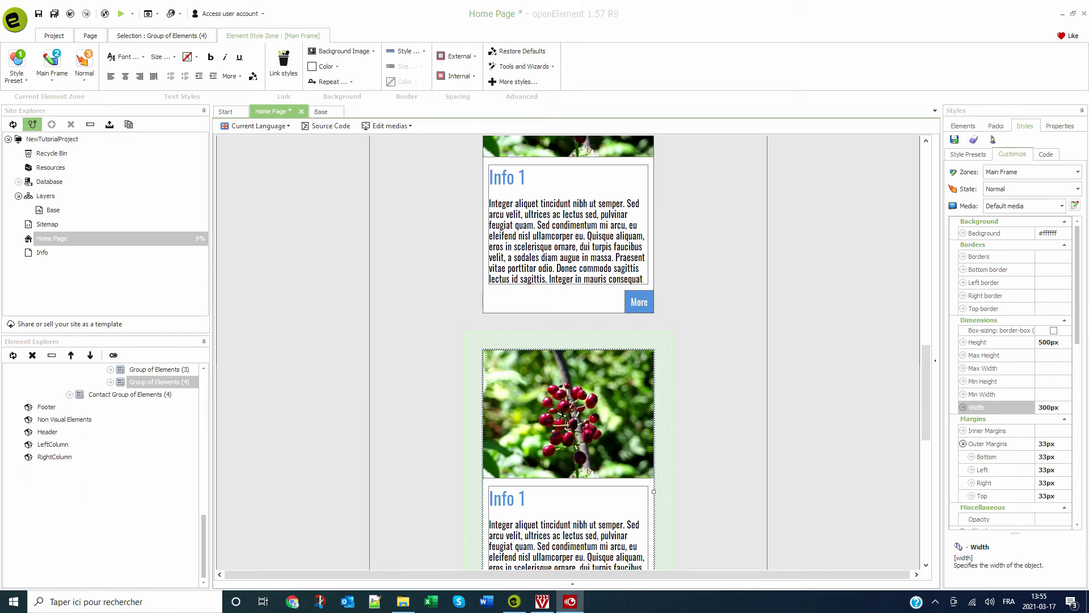
- Set the width and height of the group containing both info cards to auto
left_click(711, 253)
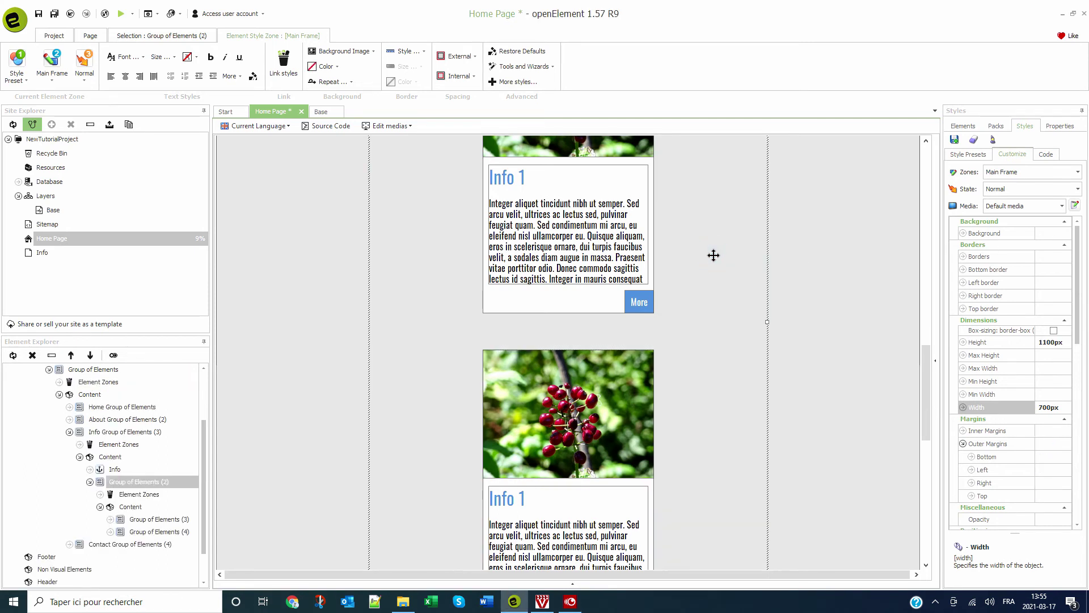
left_click(1062, 128)
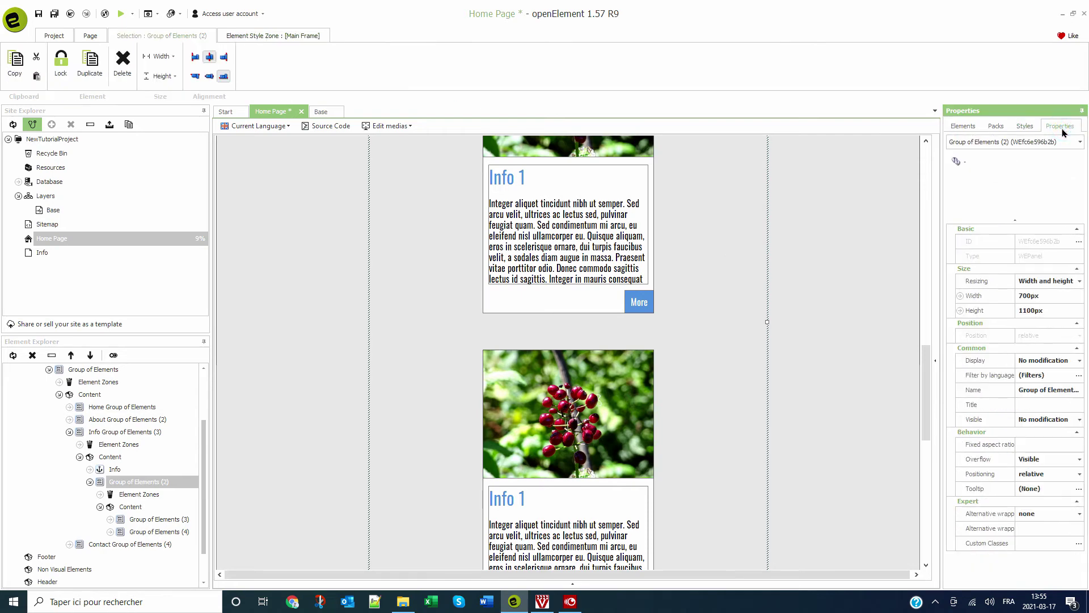
left_click(992, 295)
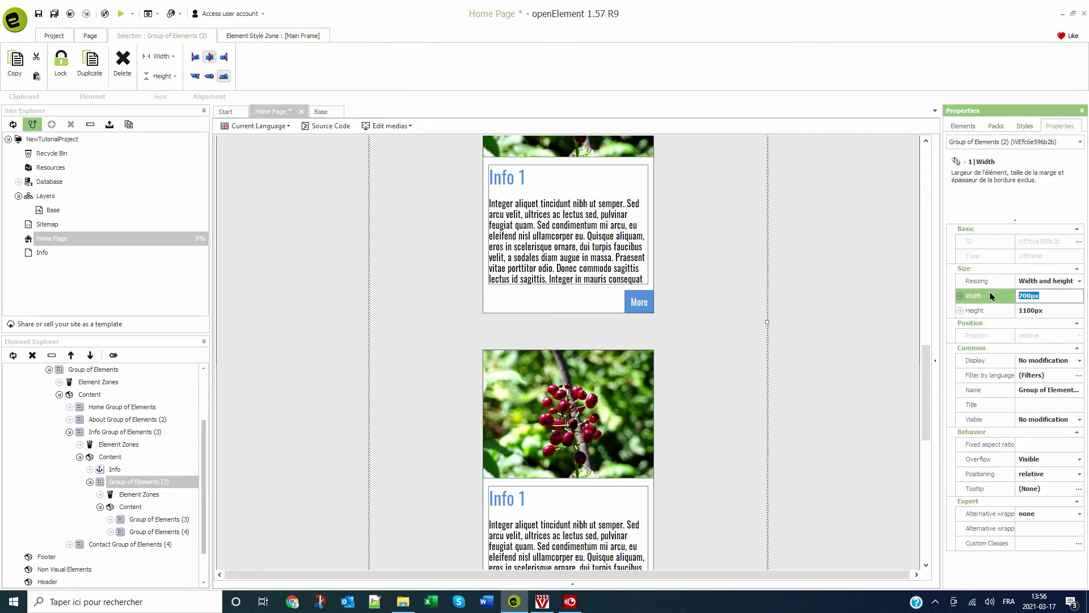
type("auto")
key("Tab")
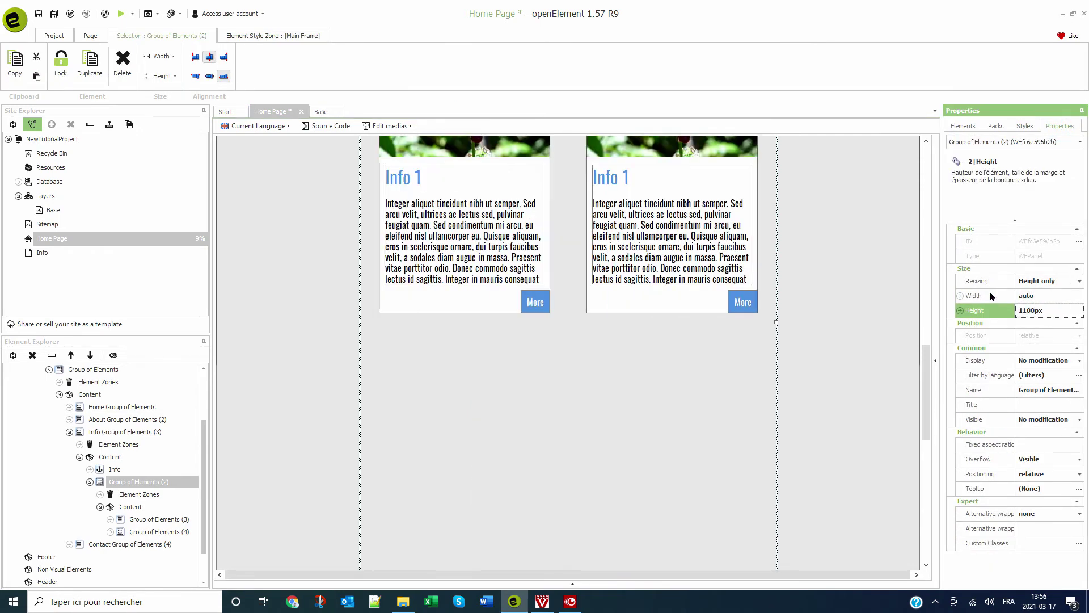
type("auto")
key("Return")
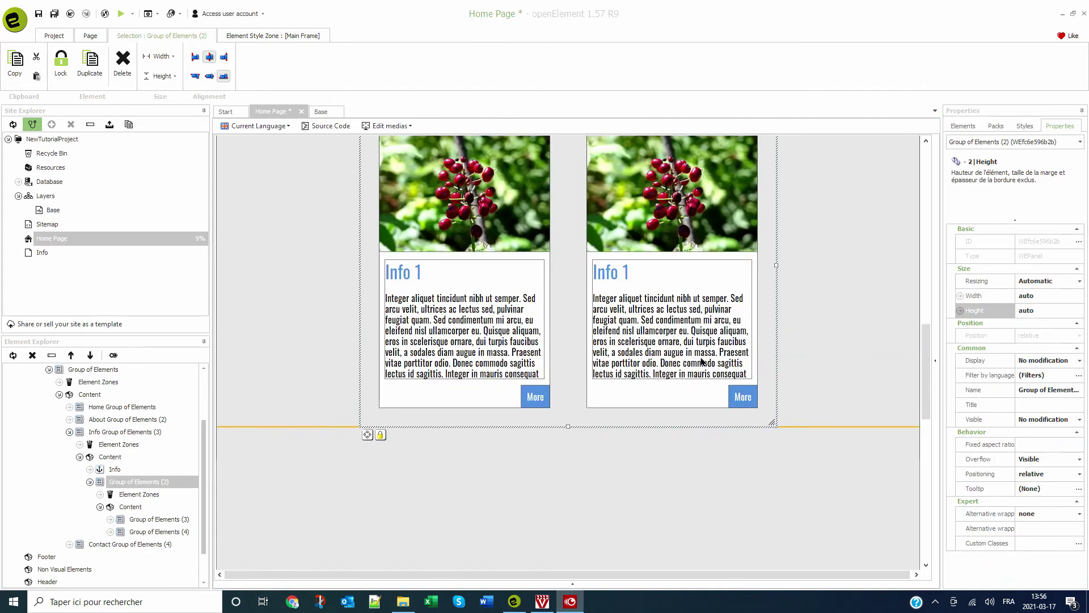
- Link the second card's image to the info2 anchor of the Info page
scroll(701, 358, "up", 3)
left_click(636, 318)
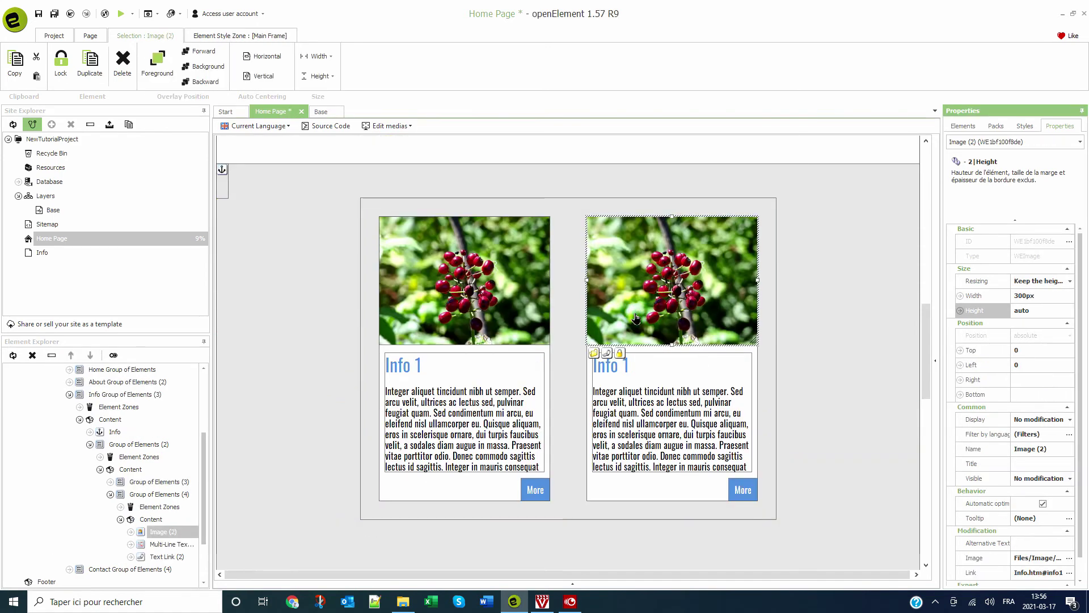
left_click(606, 354)
left_click(471, 304)
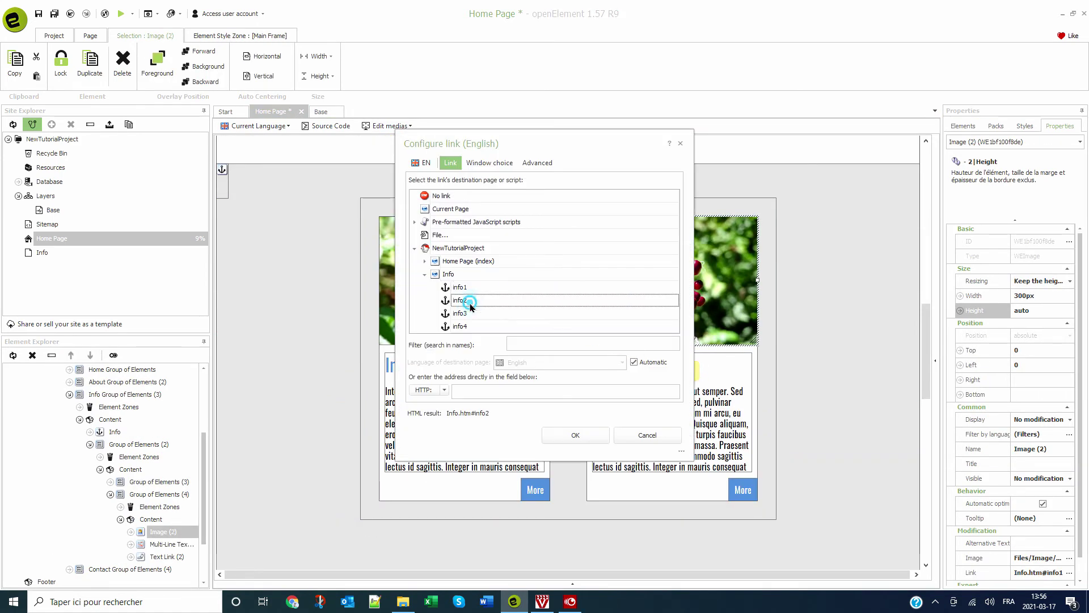
left_click(562, 436)
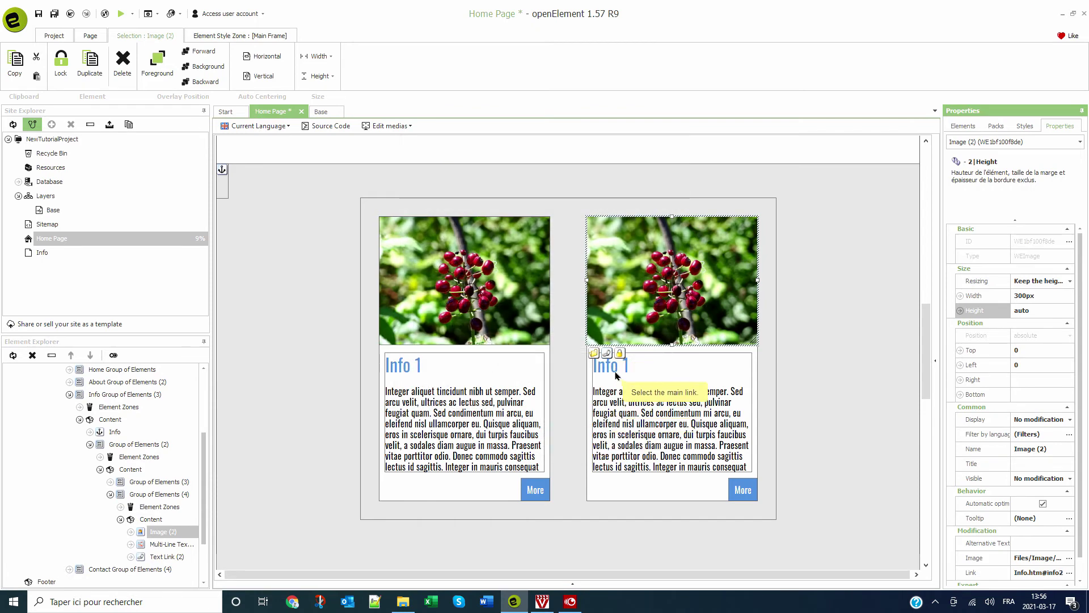
- Change the second card's heading to "Info 2" and link its More text to the info2 anchor
left_click(624, 361)
left_click(624, 360)
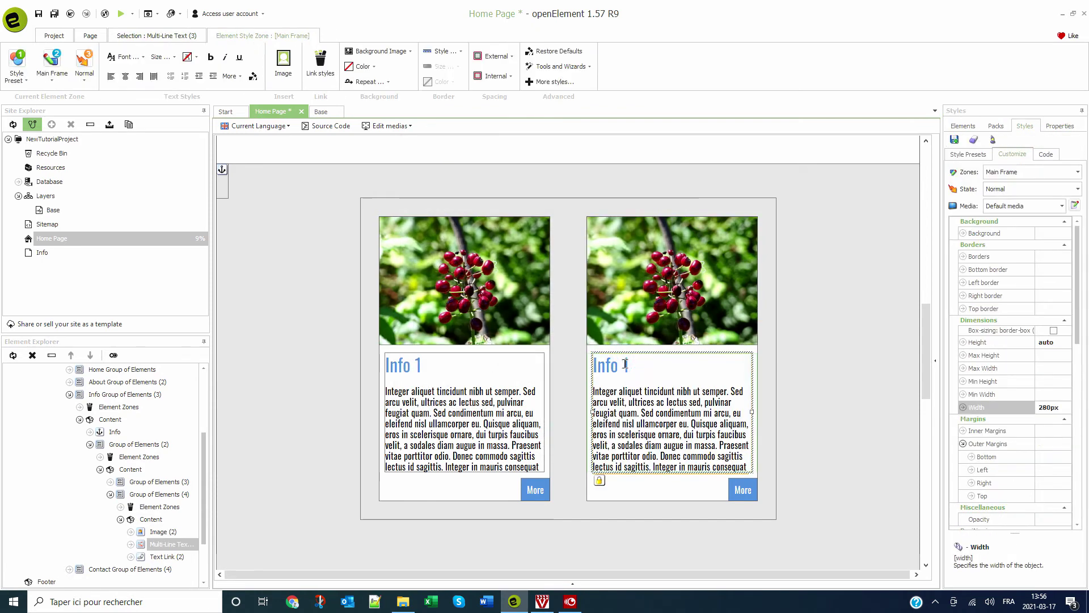
type("2")
left_click(694, 497)
left_click(745, 491)
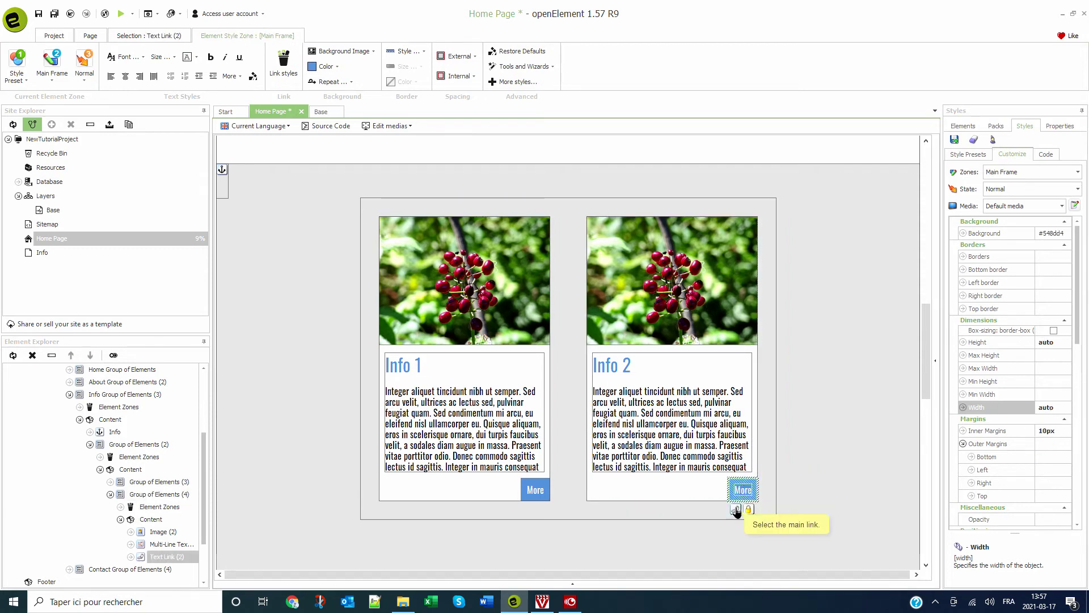
left_click(736, 509)
double_click(460, 301)
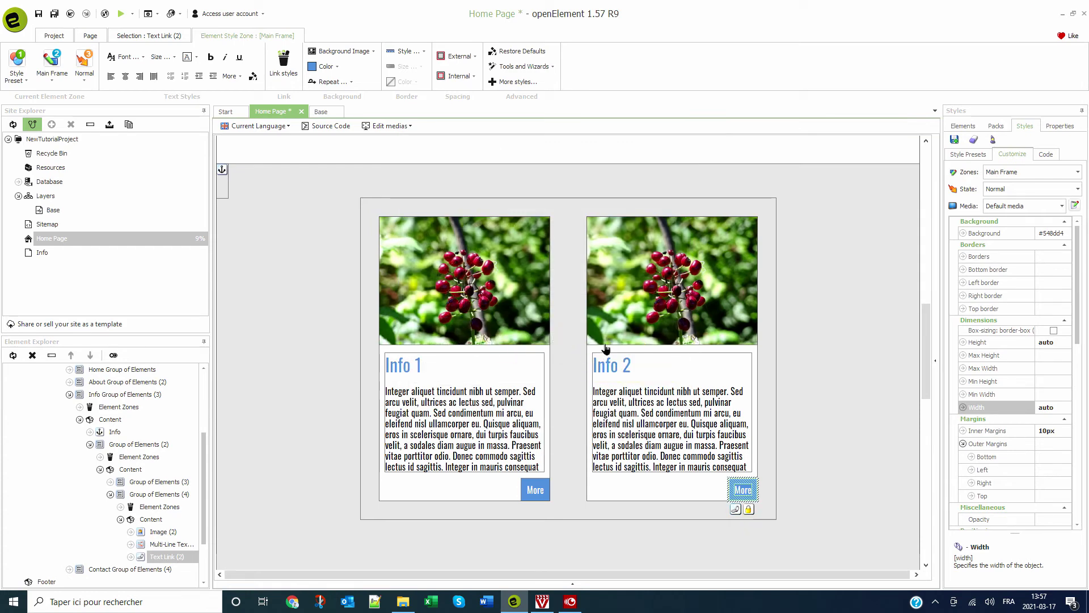
- Replace the second card's image with the photo of the bush with red berry clusters under a blue sky
left_click(604, 334)
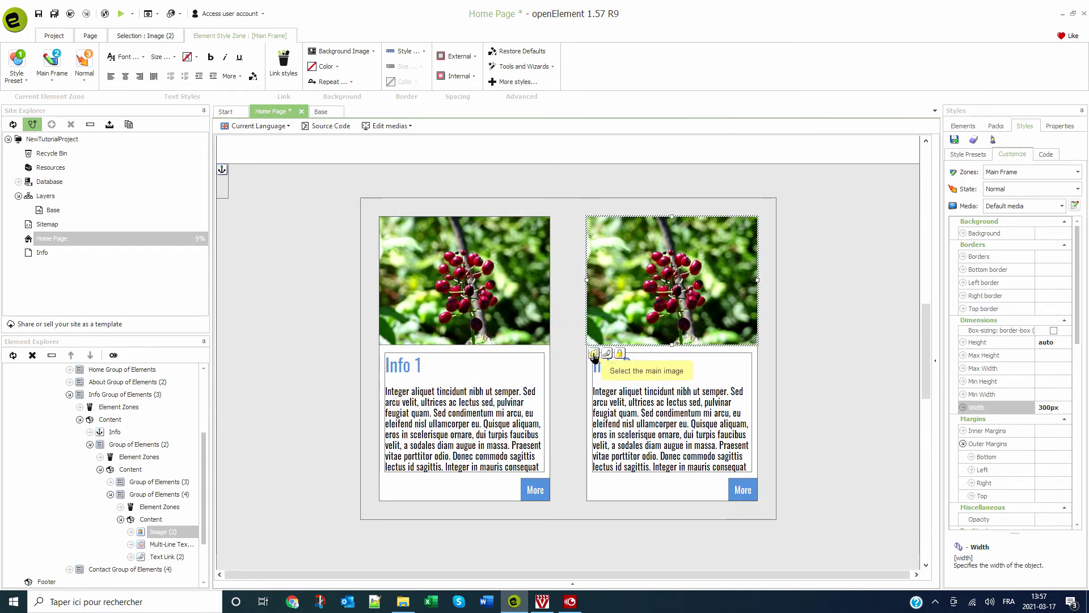
left_click(594, 353)
double_click(528, 217)
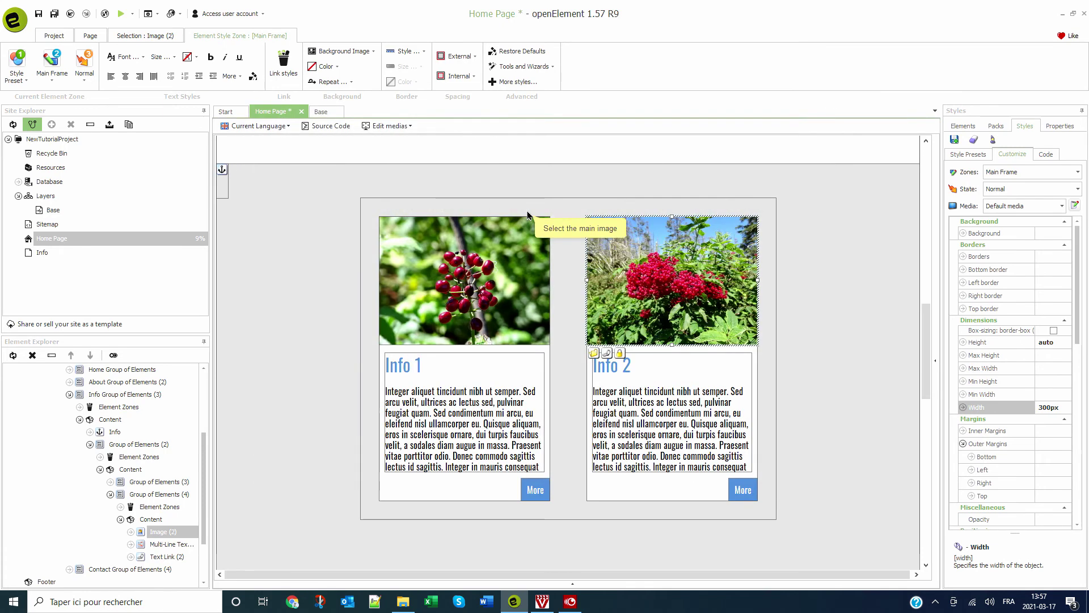
key("F10")
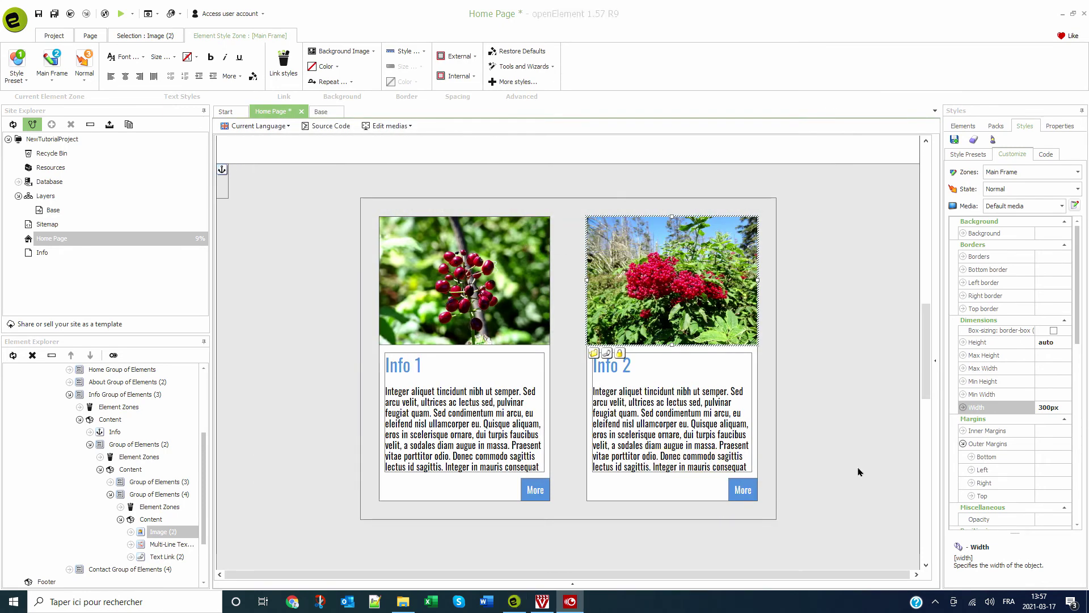
- Duplicate the group holding the Info 1 and Info 2 cards
left_click(577, 510)
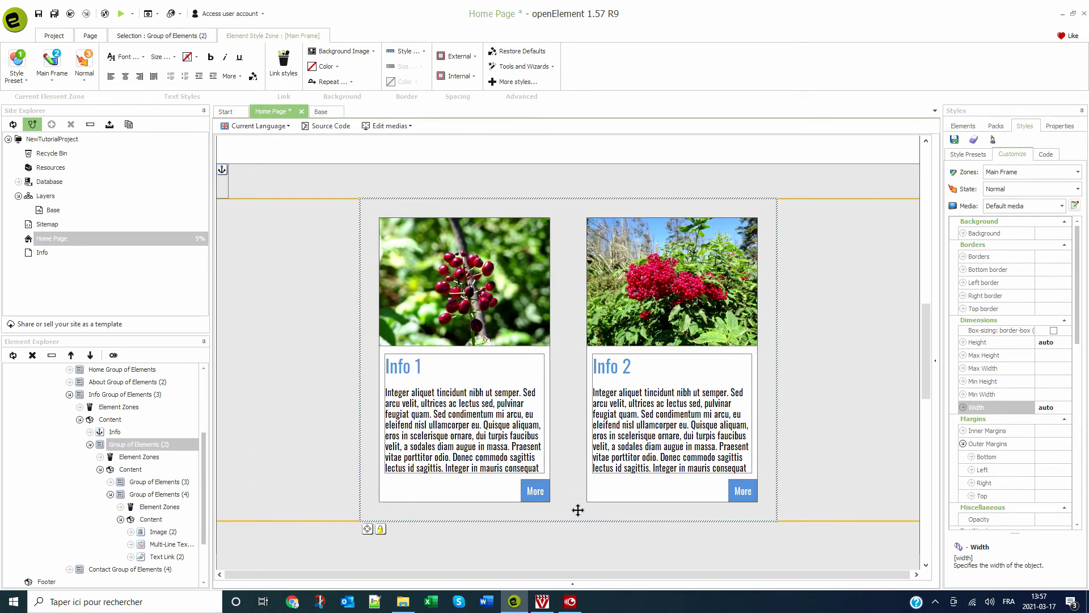
key("ctrl+d")
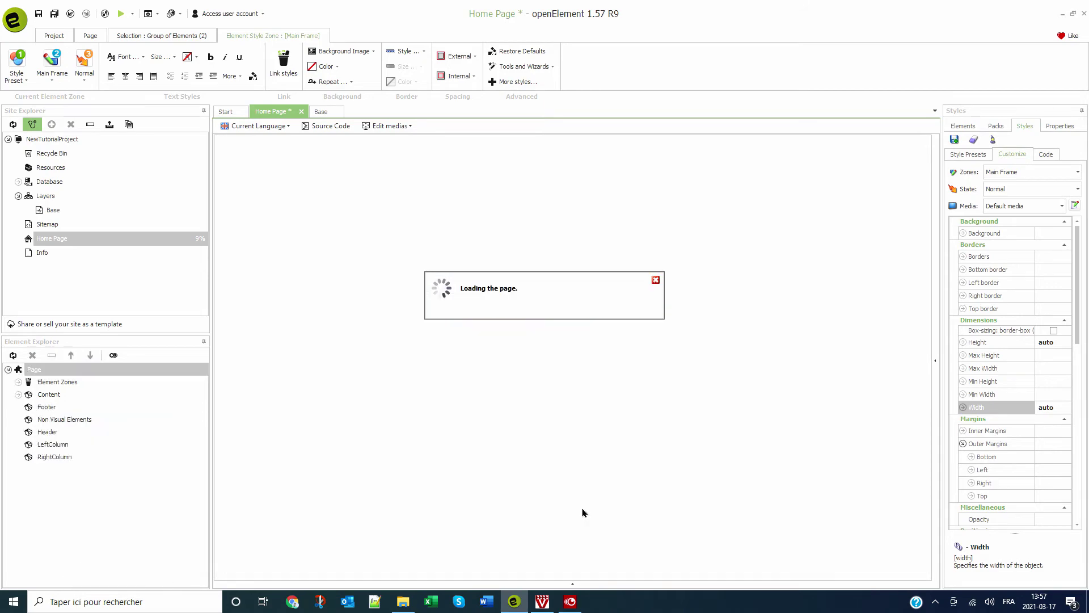
scroll(631, 472, "down", 3)
scroll(632, 472, "down", 2)
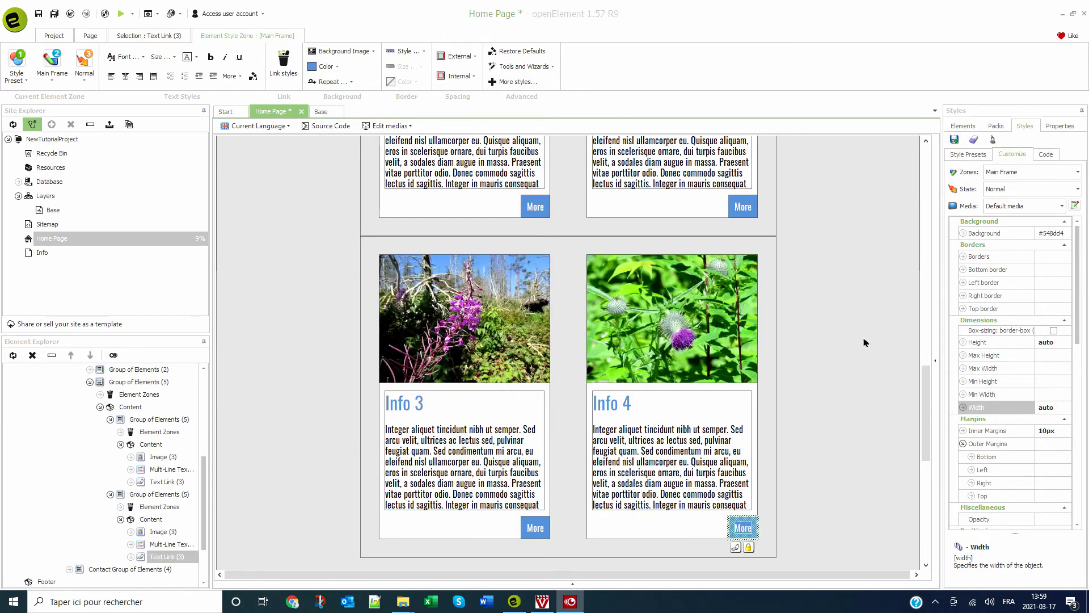
- Set the height of the whole grey Info section group to auto
left_click(314, 243)
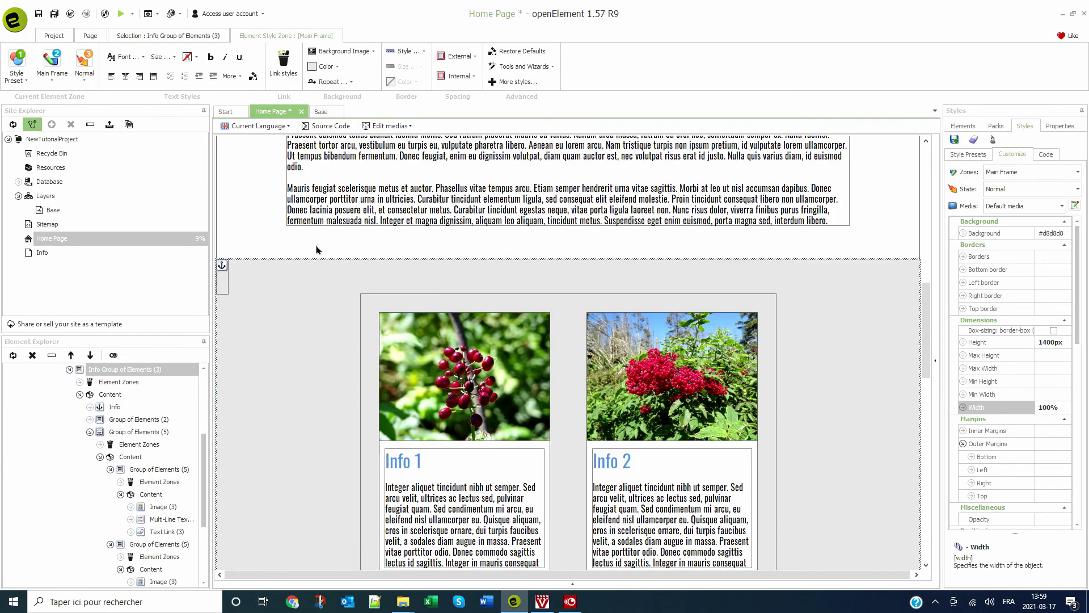
left_click(1056, 126)
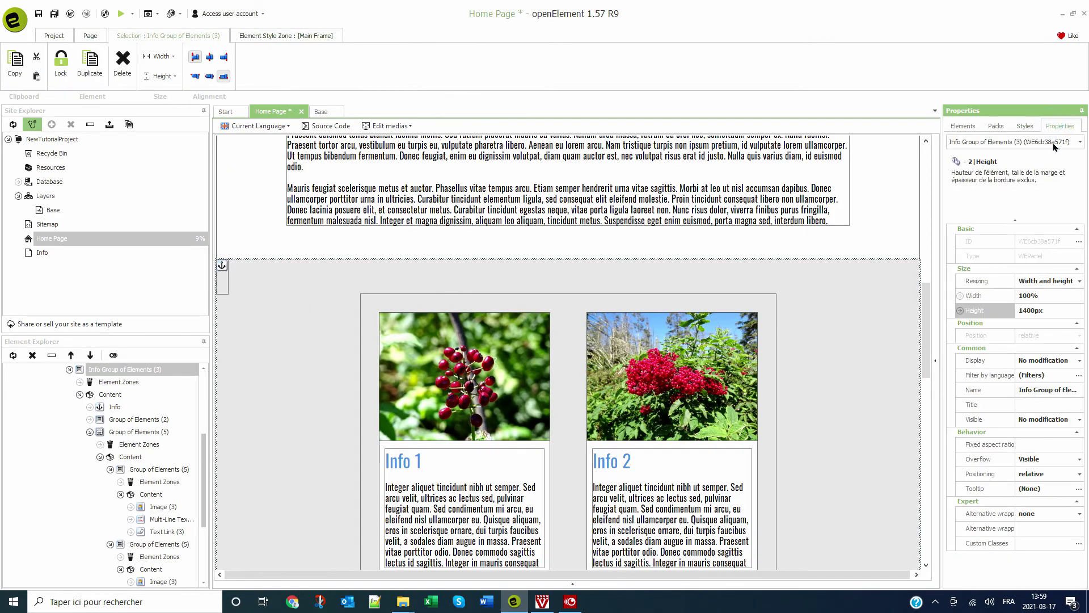
left_click(1045, 296)
left_click(1046, 311)
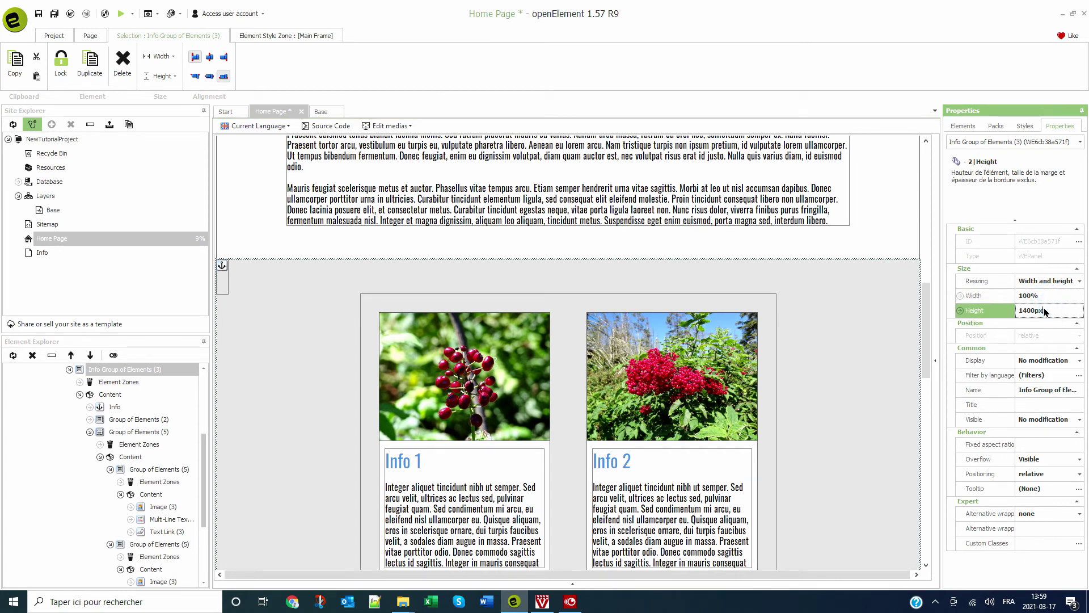
left_click_drag(1048, 311, 1015, 311)
type("auto")
key("Return")
- Add a Group of Elements inside the empty Contact section, below its named anchor
scroll(751, 303, "down", 12)
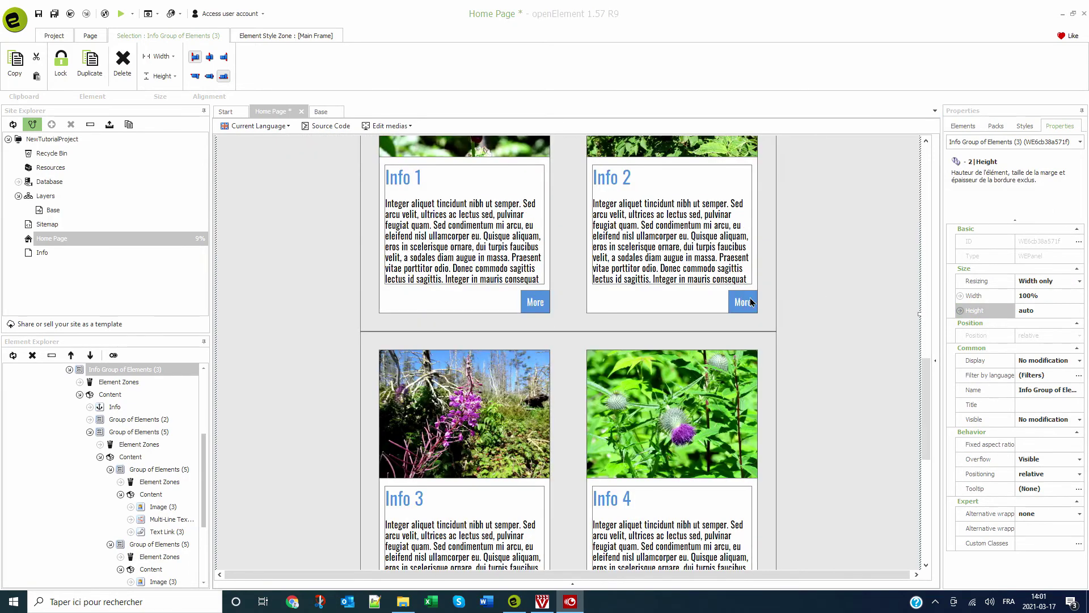
scroll(751, 303, "down", 1)
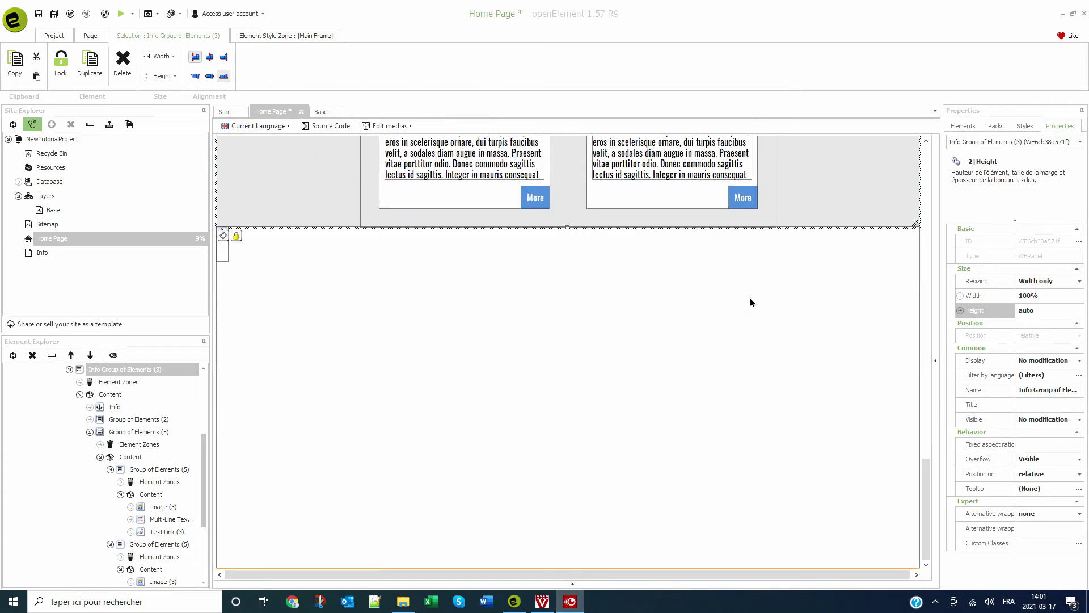
left_click(752, 312)
left_click(963, 126)
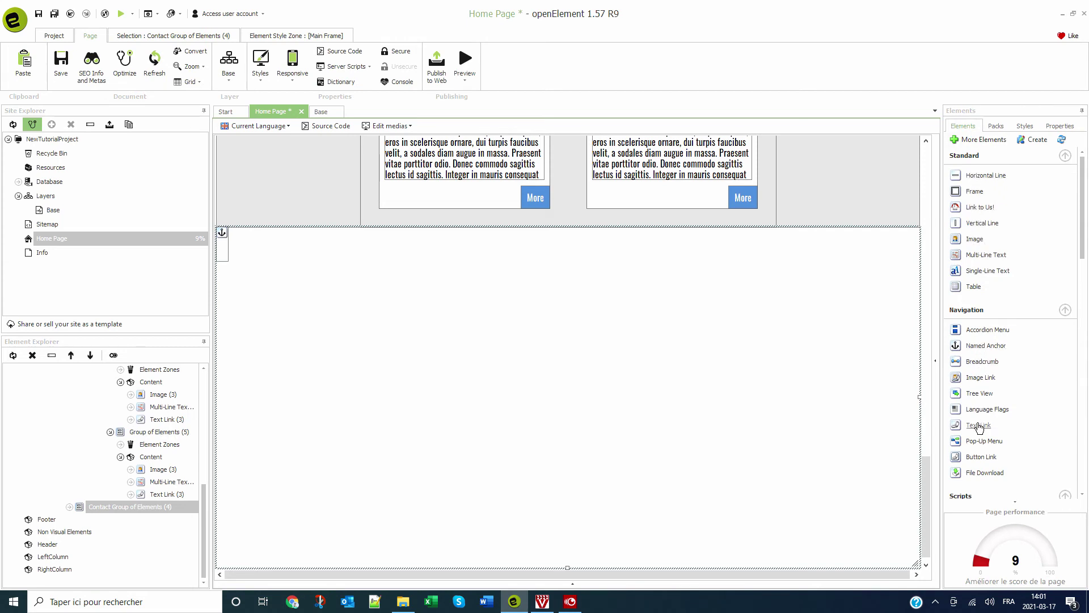
scroll(978, 428, "down", 3)
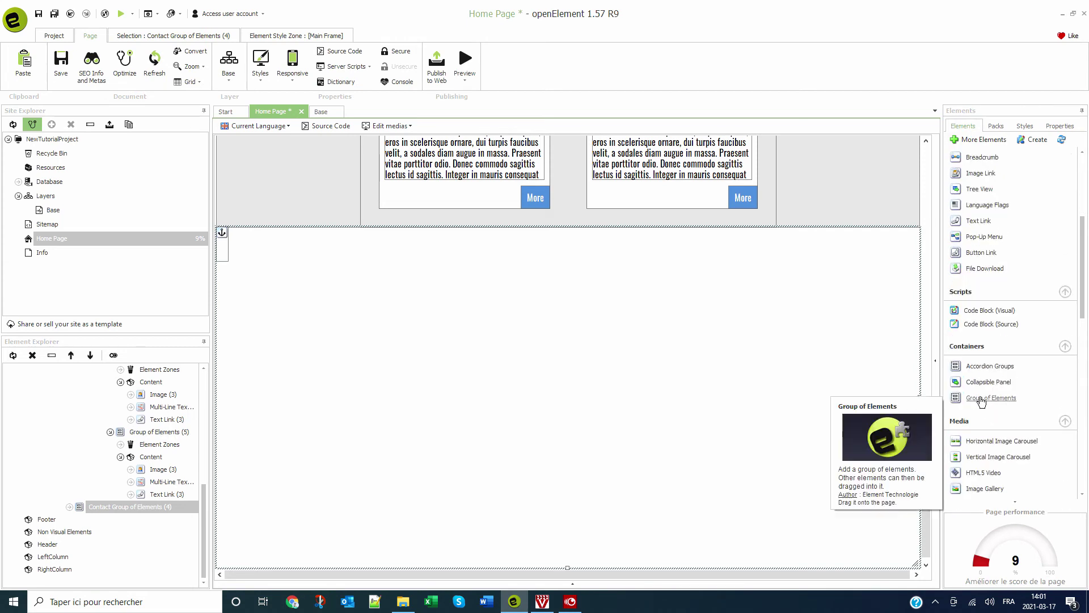
left_click_drag(991, 397, 478, 316)
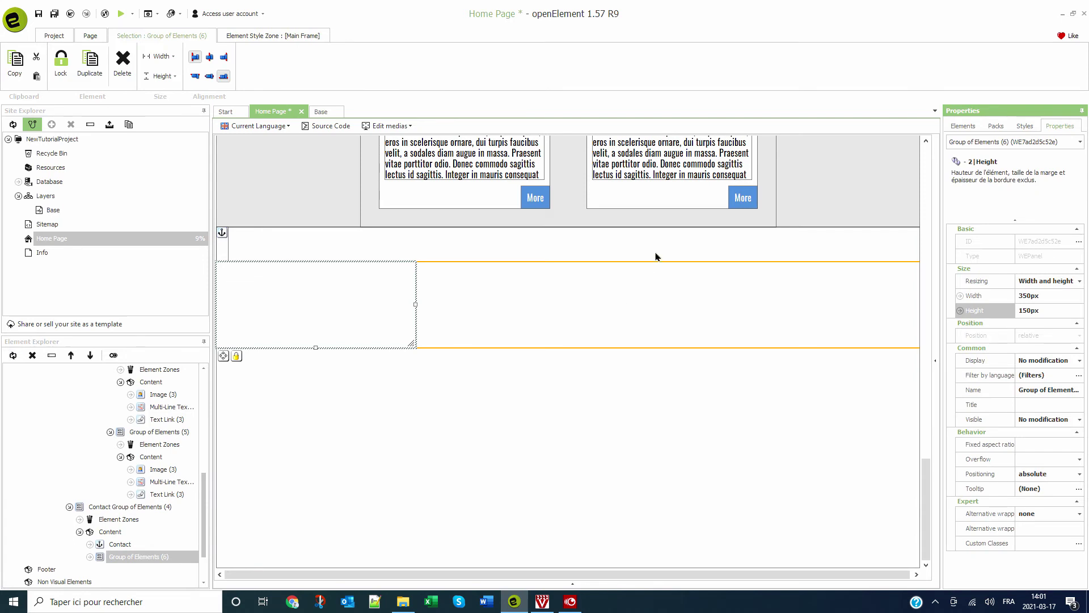
- Size the new Contact subgroup to 40% width and 600px height, and center it horizontally
left_click(990, 295)
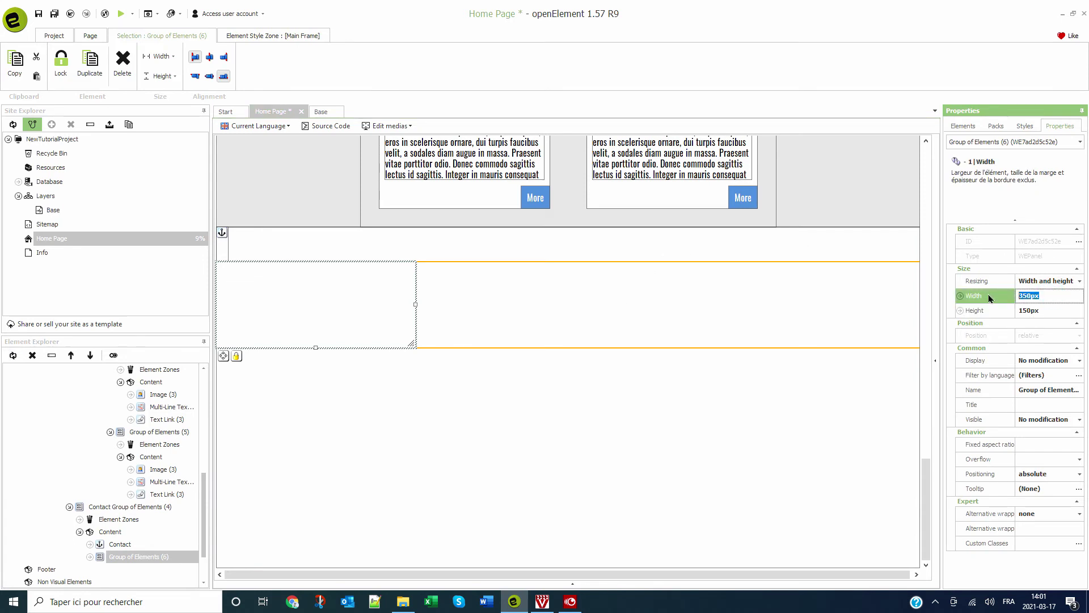
type("40%")
key("Tab")
type("6")
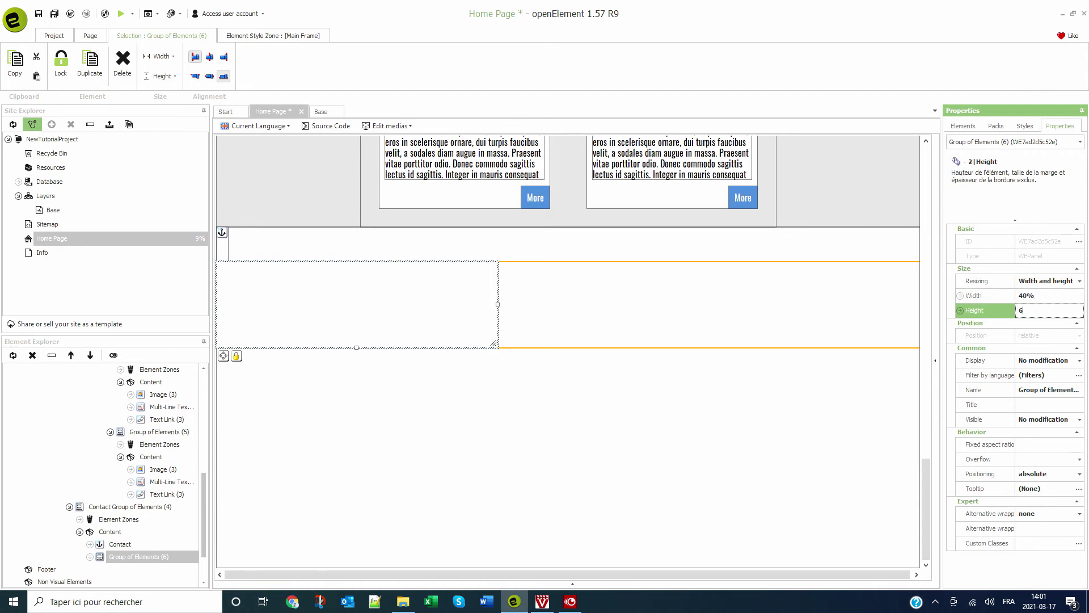
key("Tab")
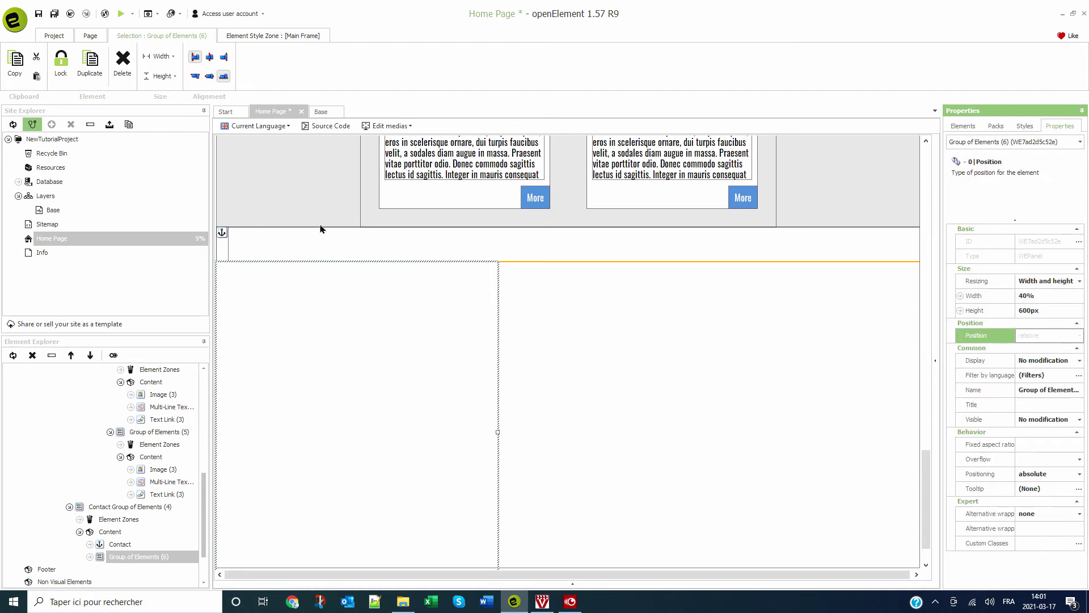
left_click(209, 57)
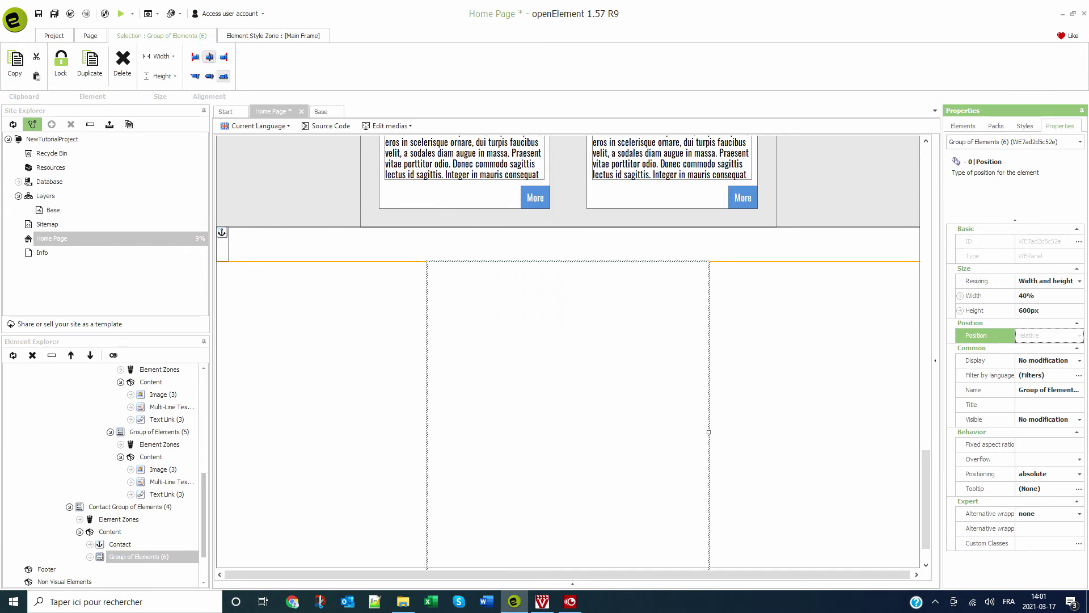
- Give the centered group in the Contact section a blue #548dd4 background
scroll(709, 316, "down", 1)
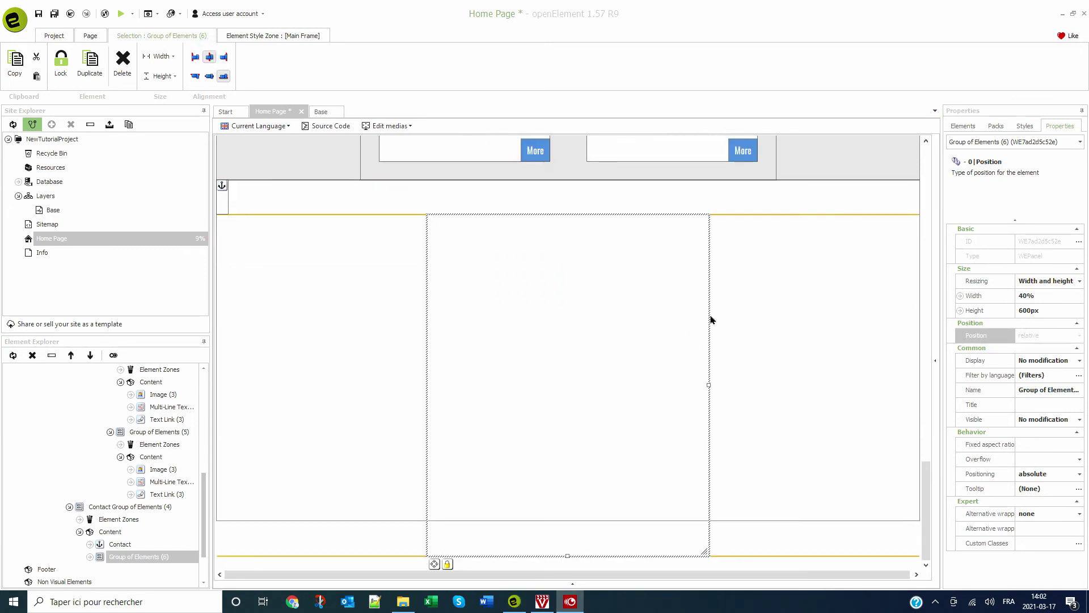
left_click(253, 36)
left_click(326, 67)
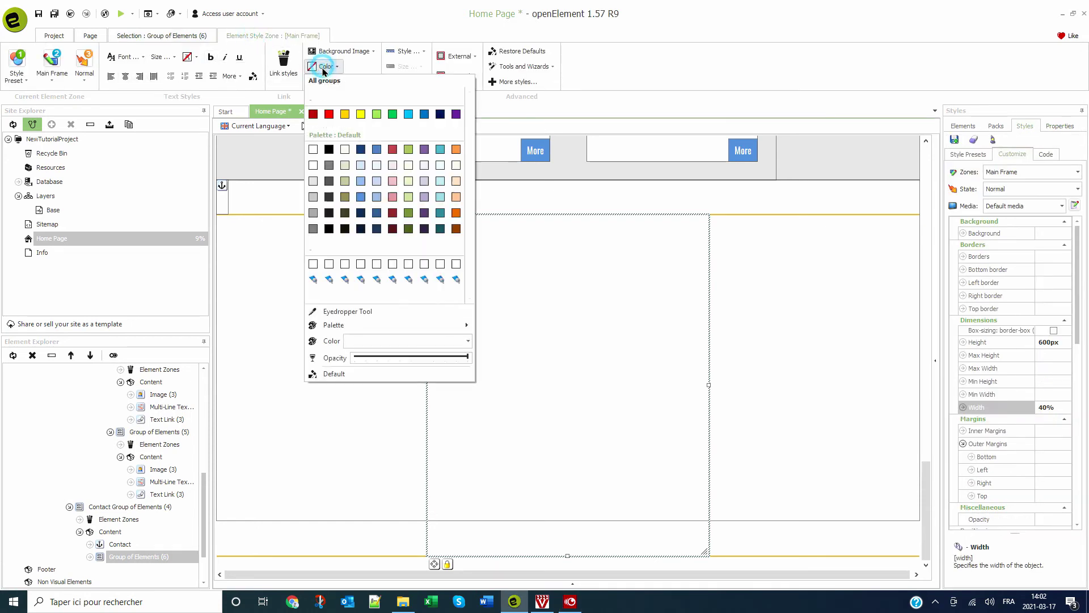
left_click(363, 198)
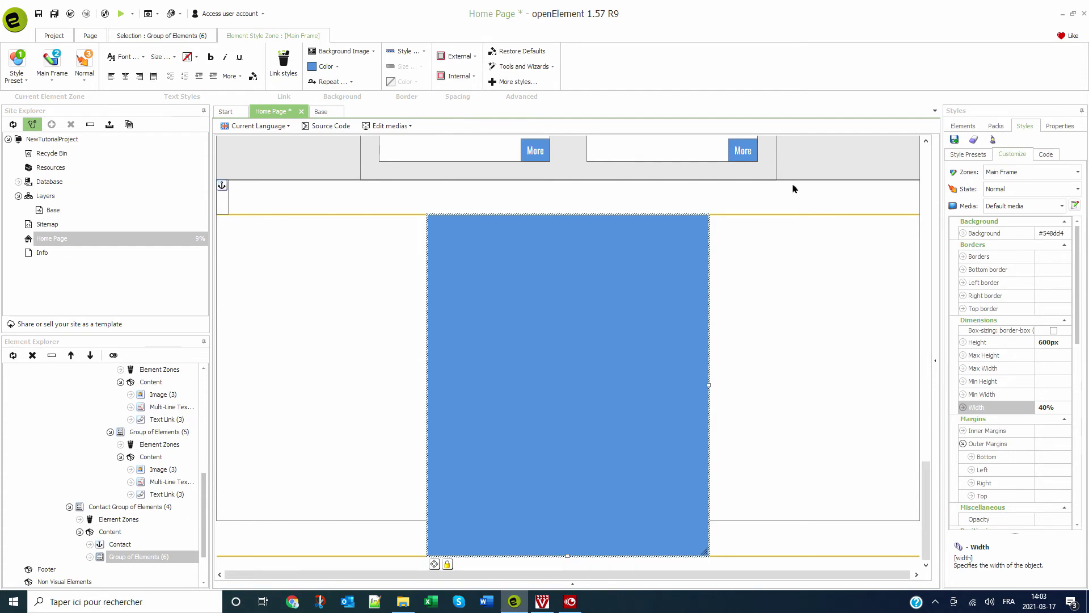
- Set the positioning of elements within the blue Contact group to relative
left_click(1062, 126)
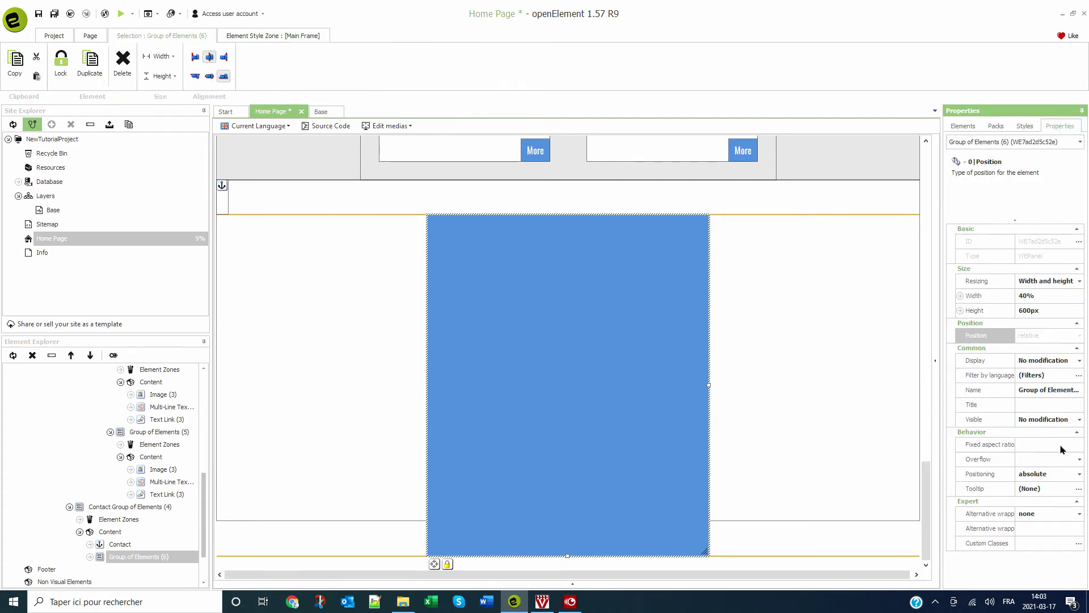
left_click(1052, 474)
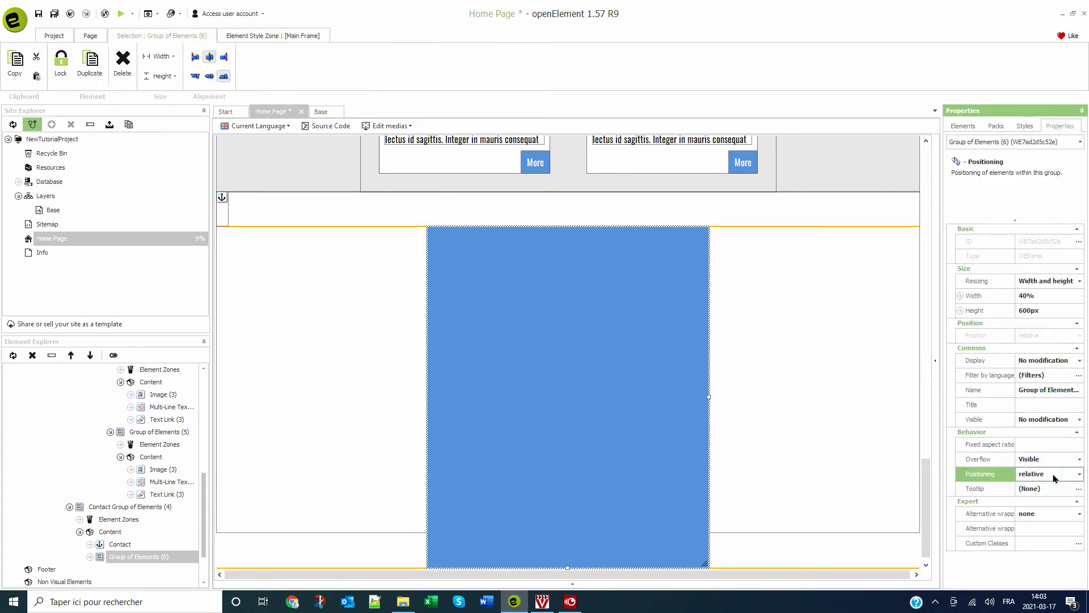
scroll(976, 227, "down", 6)
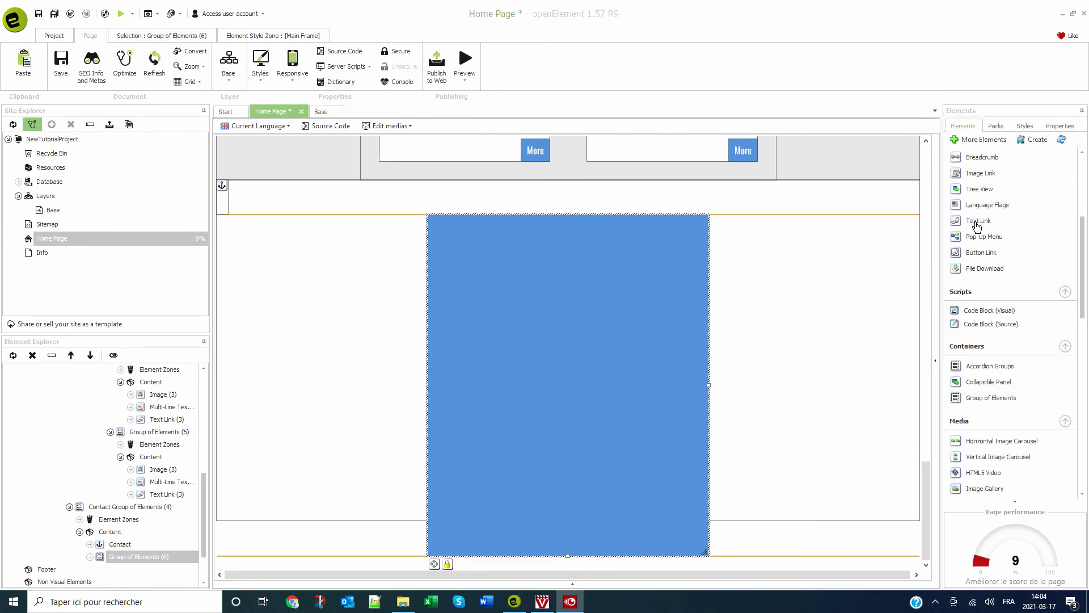
- Add two Text Input Fields, one below the other, inside the blue Contact group
scroll(976, 227, "down", 3)
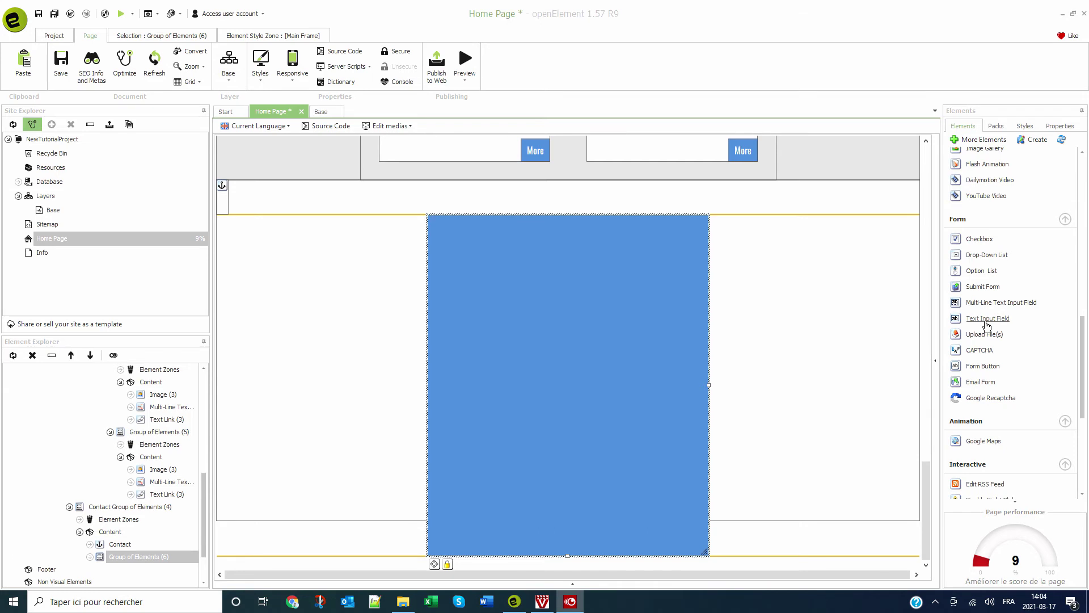
left_click_drag(987, 320, 511, 278)
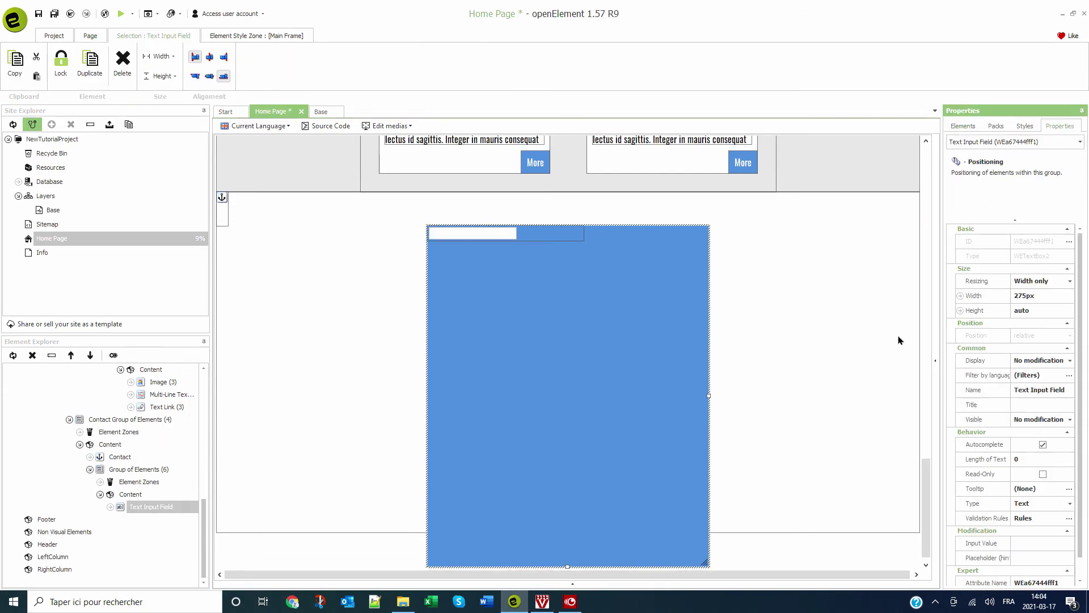
left_click(964, 125)
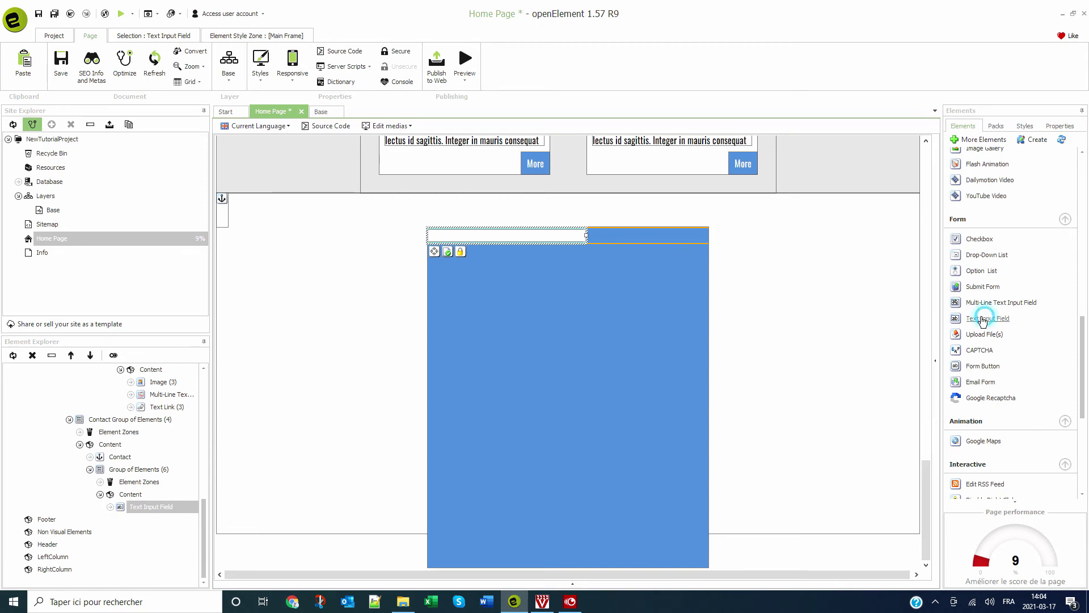
left_click_drag(987, 318, 501, 304)
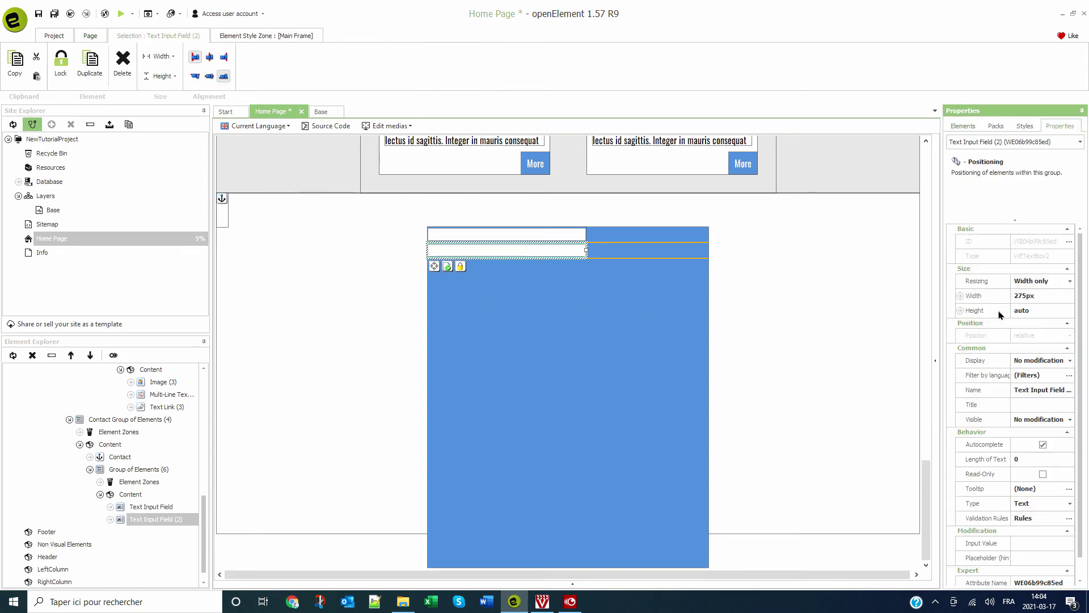
- Add a Multi-Line Text Input Field and a Form Button below the two text fields in the blue group
left_click(964, 126)
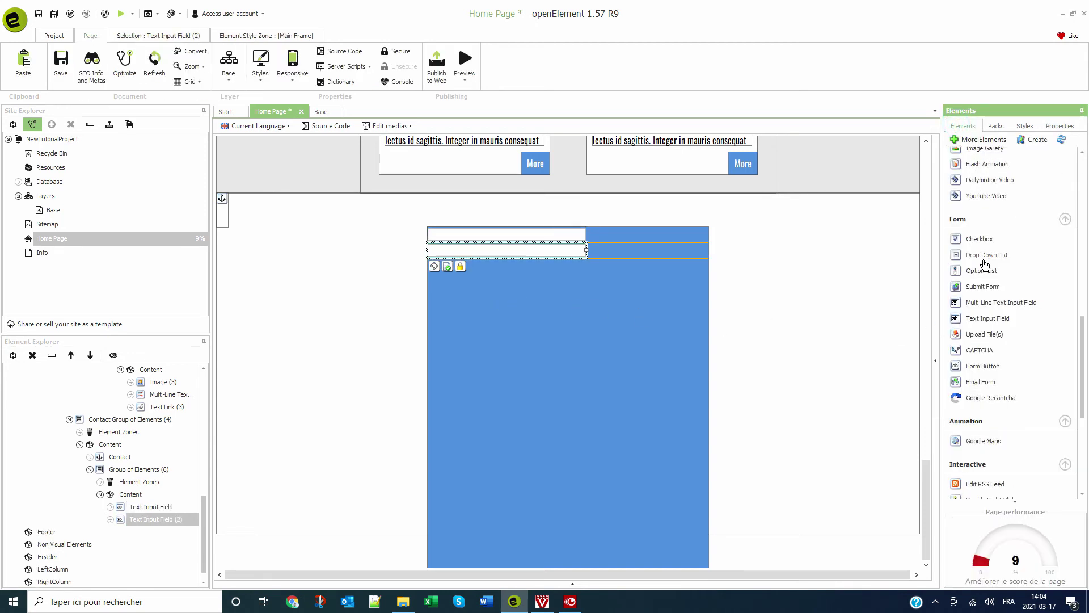
left_click_drag(984, 302, 502, 299)
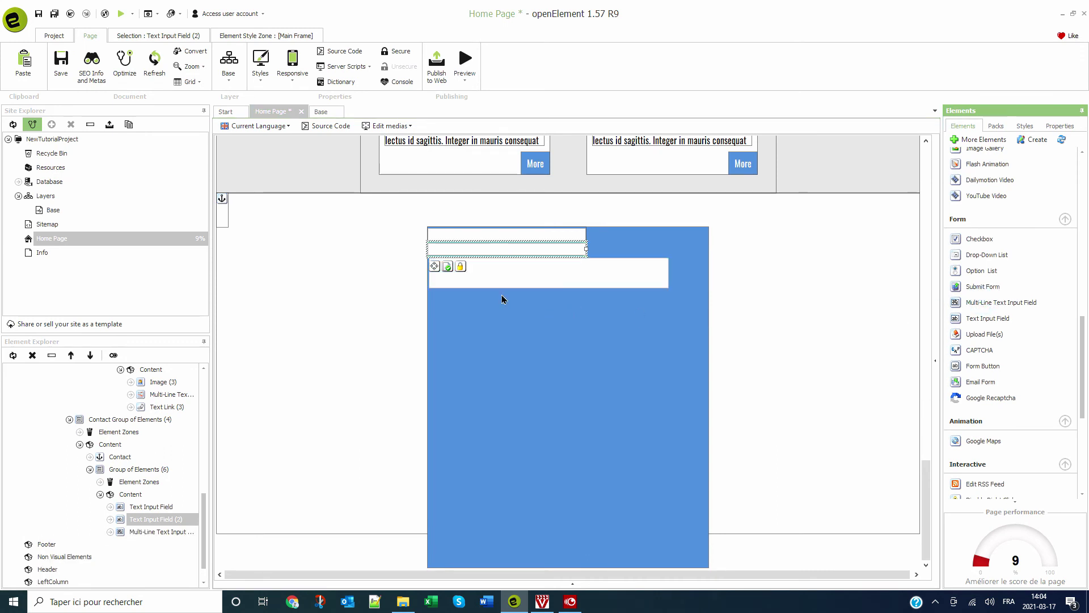
left_click(963, 126)
left_click_drag(972, 371, 506, 348)
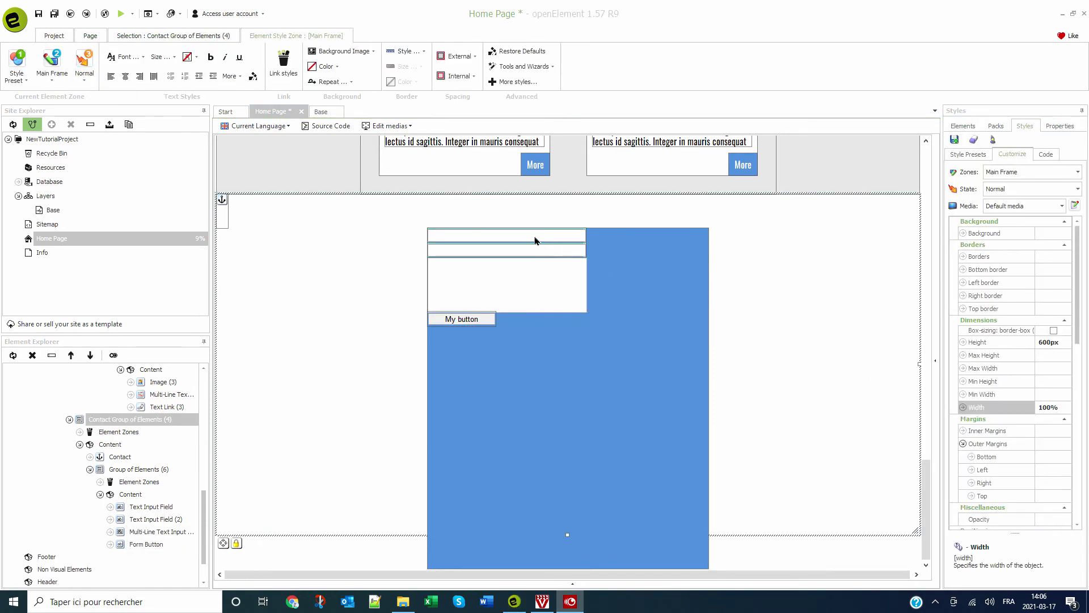
- Set the width of all three contact input fields to 80% and center them horizontally in the blue group
left_click(535, 236)
left_click(531, 250, "ctrl")
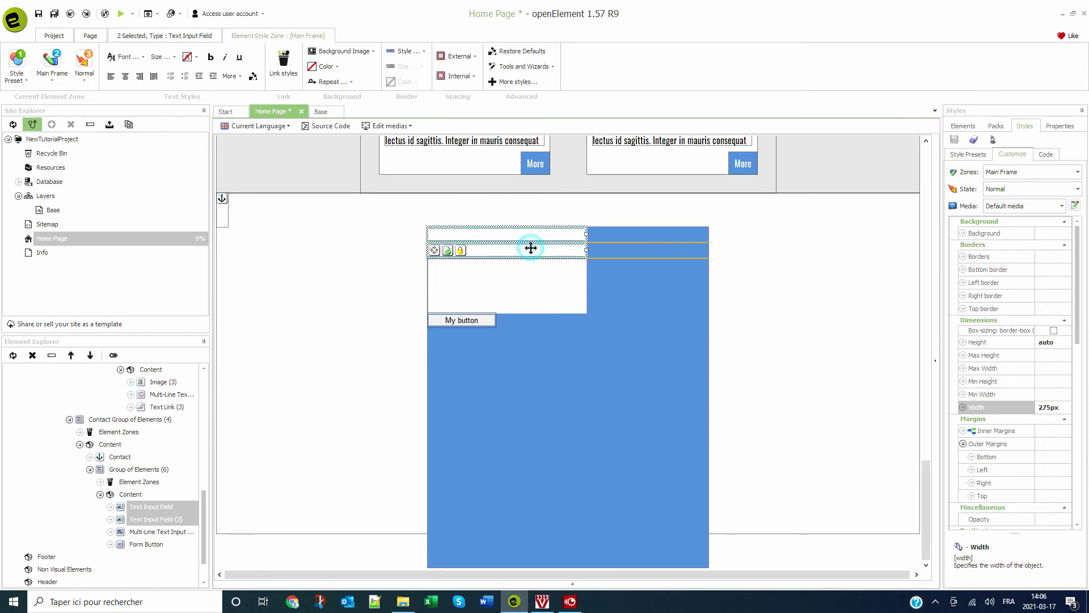
left_click(537, 276, "ctrl")
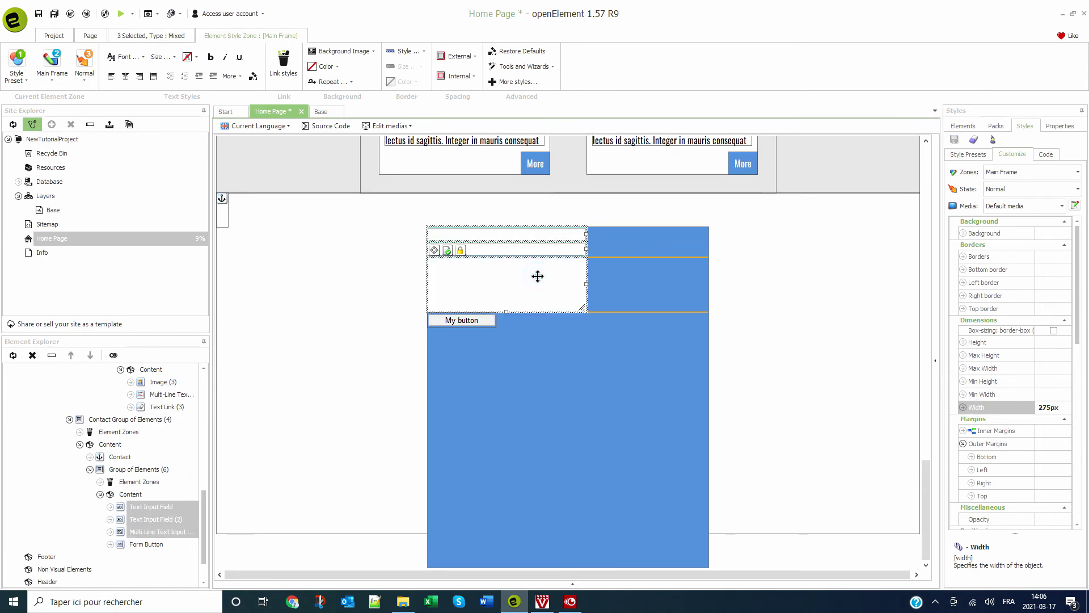
left_click(1059, 125)
left_click(1053, 255)
type("8")
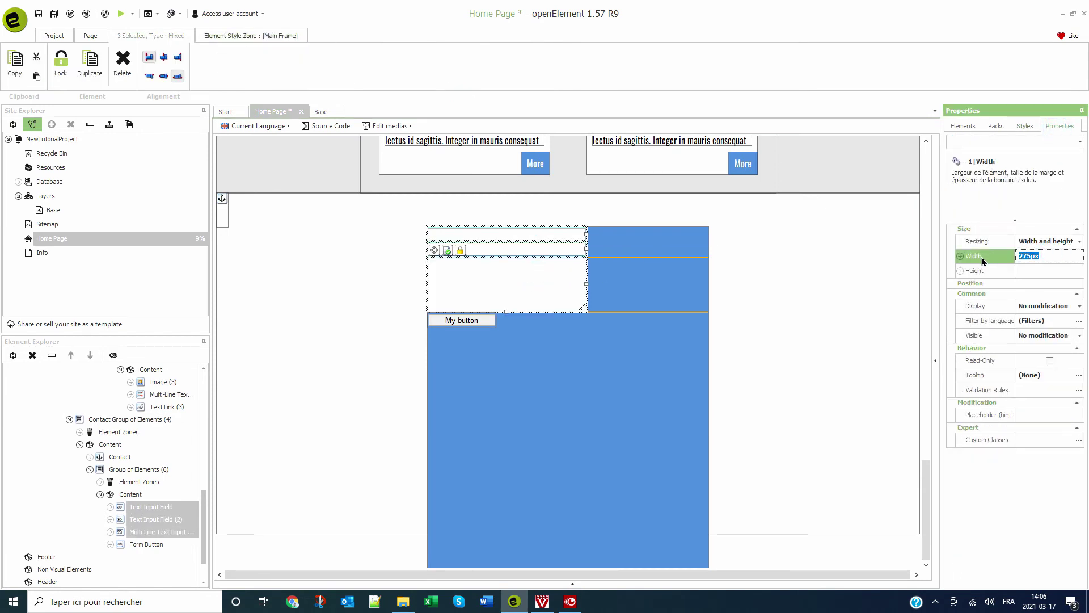
type("0%")
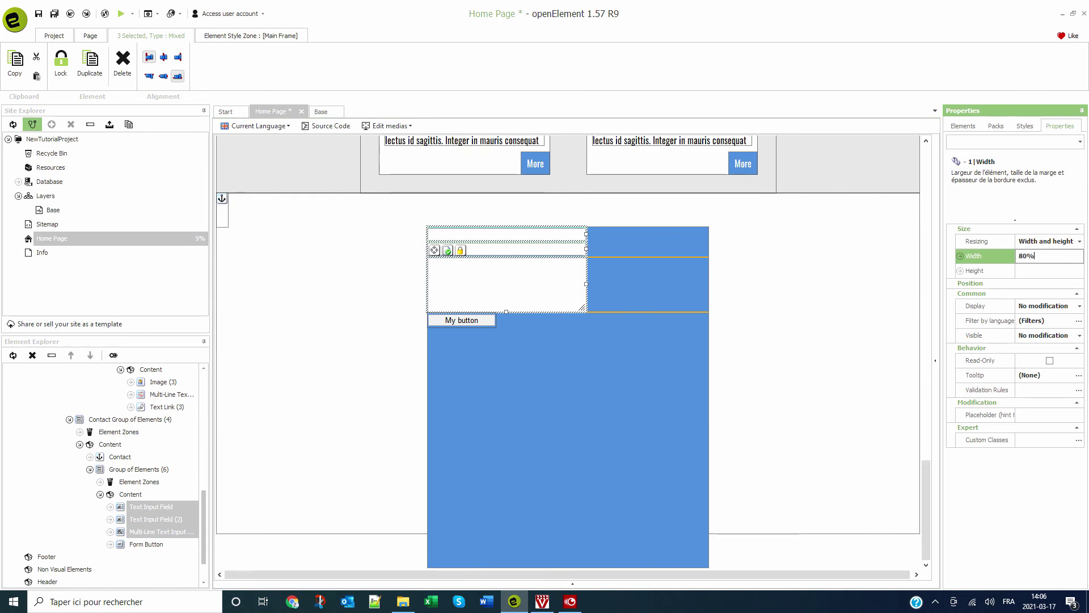
key("Return")
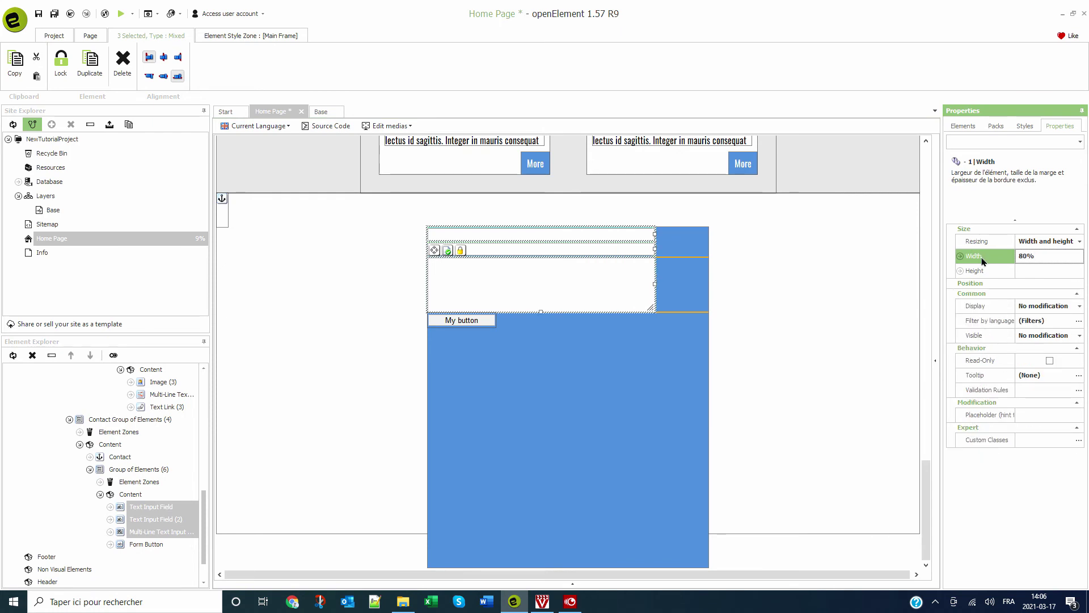
left_click(163, 59)
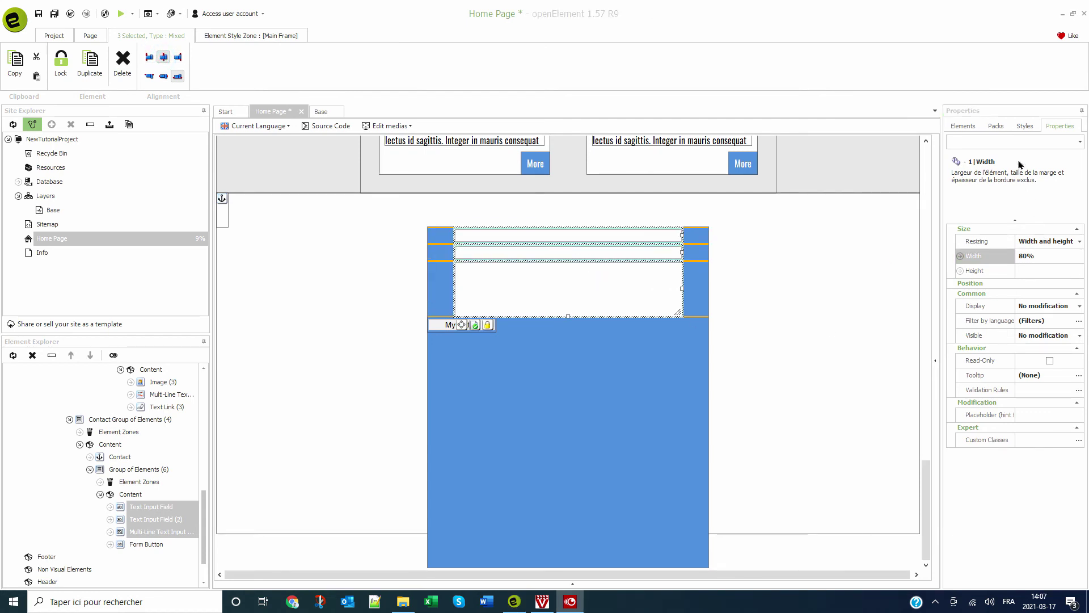
- Give the three selected input fields 10% outer margins, leaving the bottom margin empty
left_click(1025, 126)
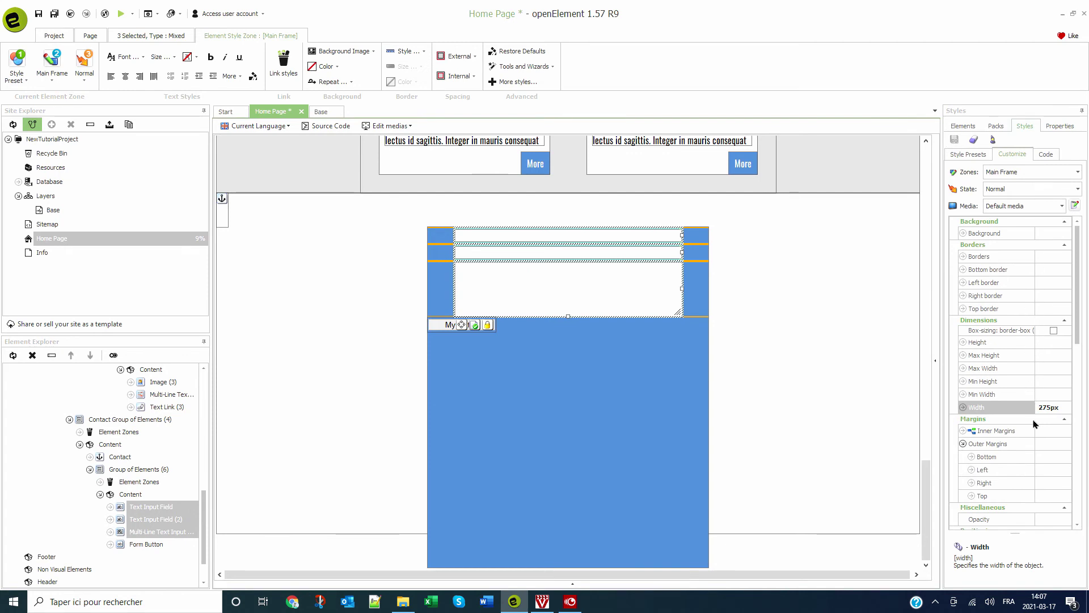
left_click(1039, 444)
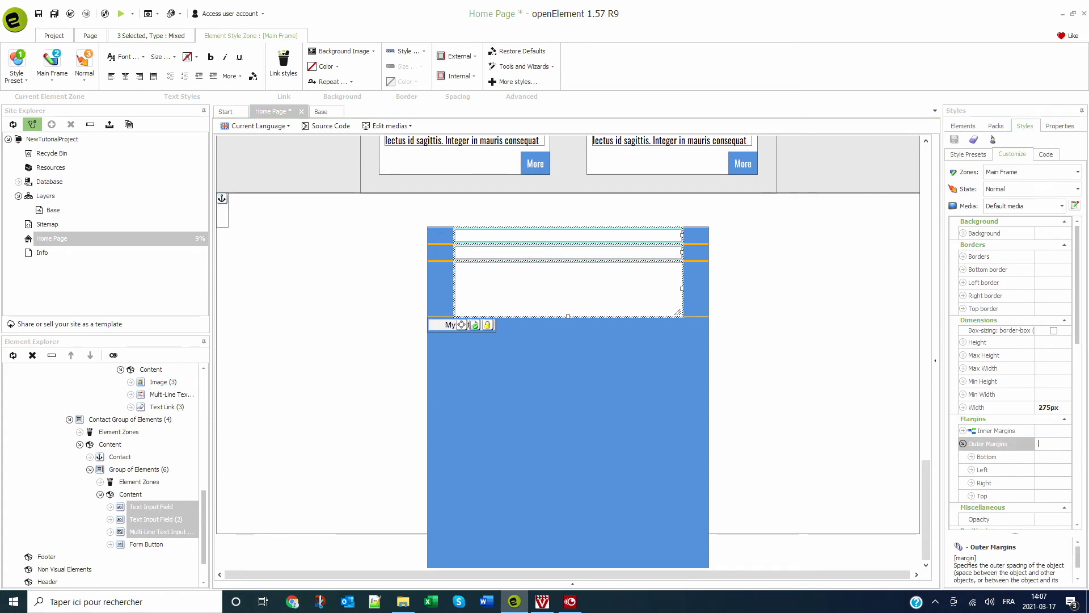
type("10%")
key("Return")
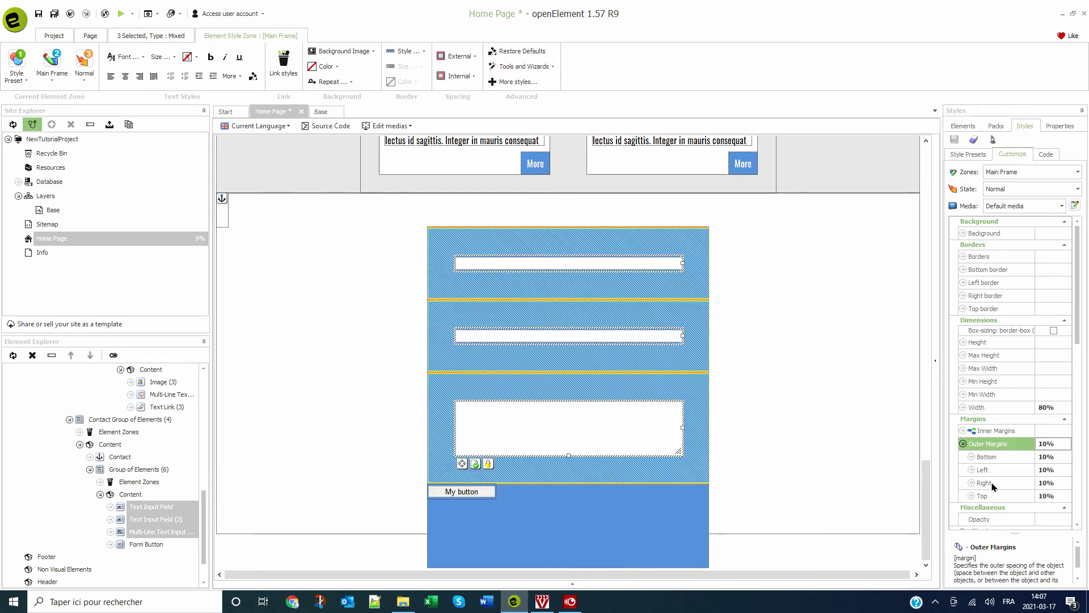
left_click(1058, 457)
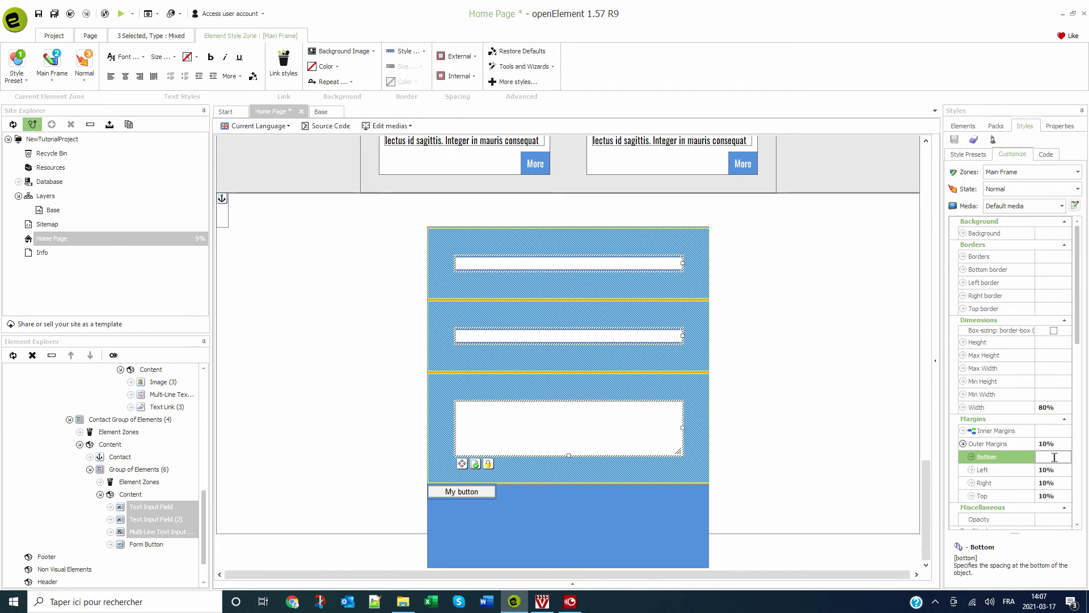
key("Return")
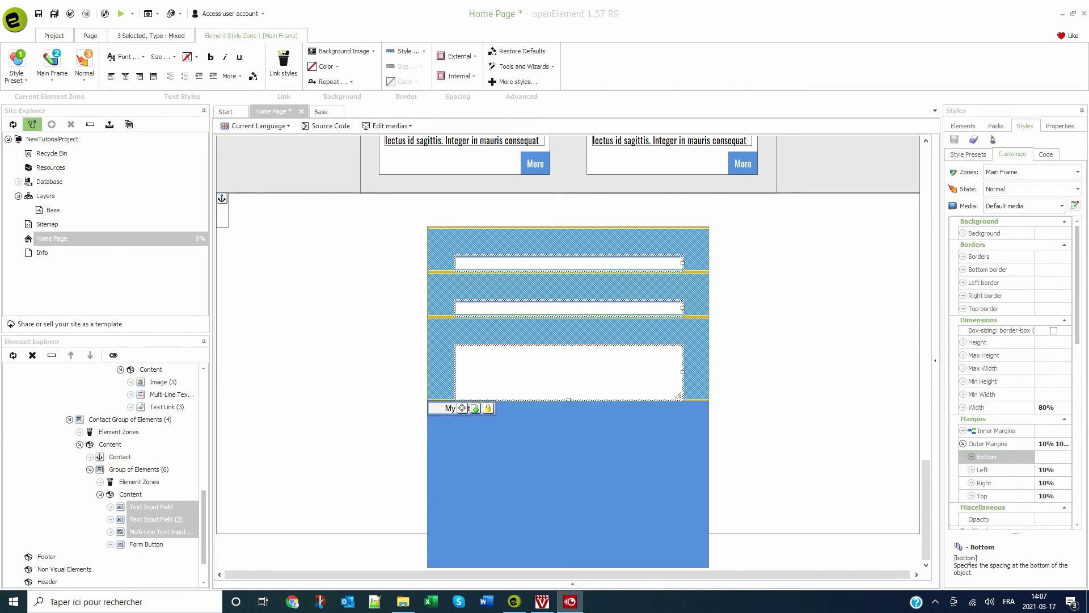
- Give the form button 10% outer margins and align it to the right of the blue group
left_click(438, 408)
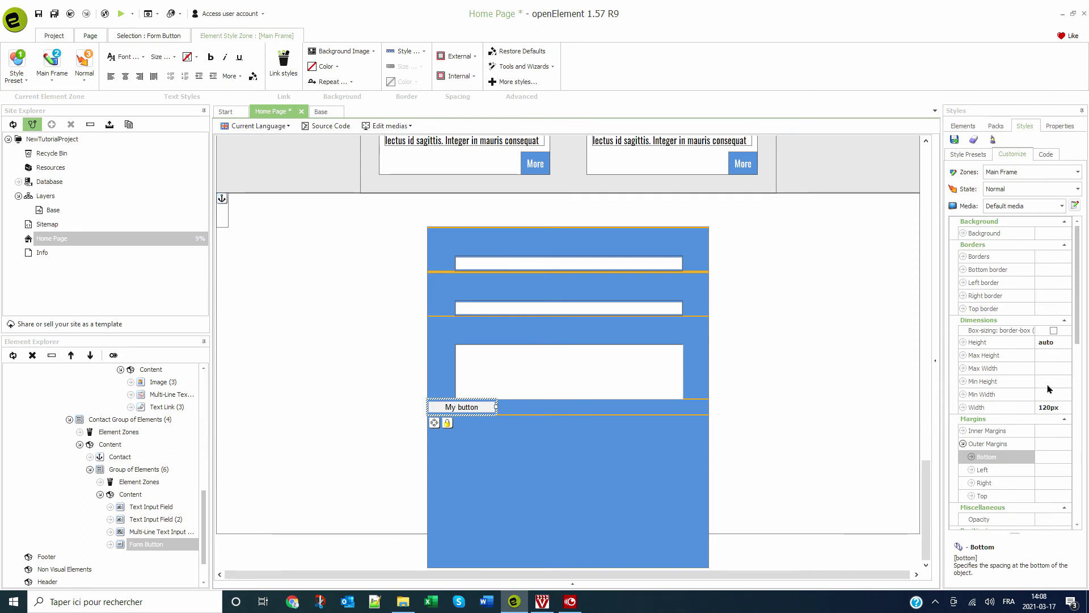
left_click(1049, 444)
type("10")
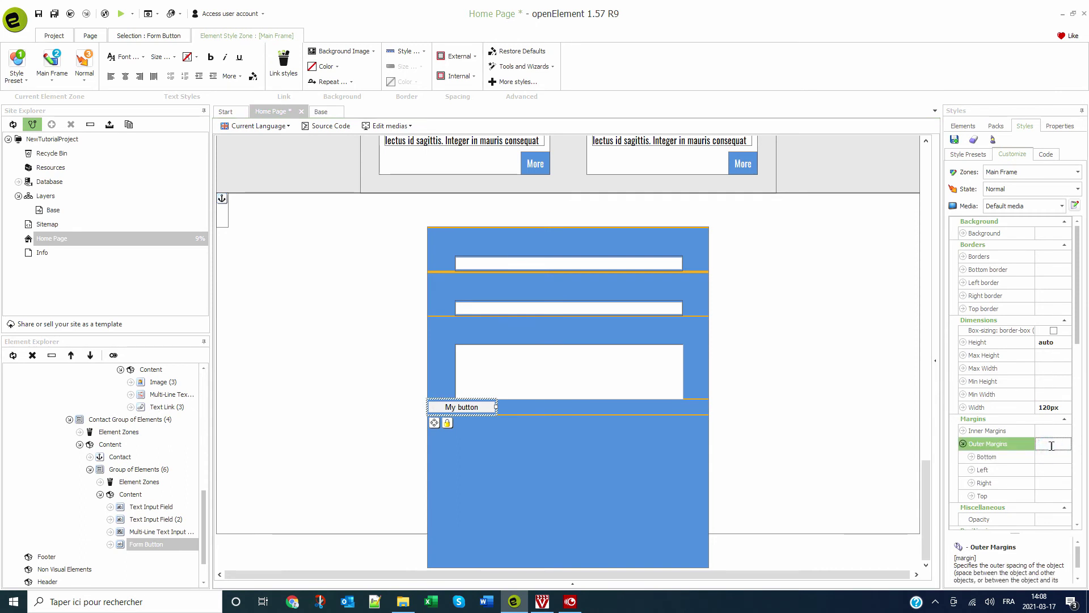
key("Return")
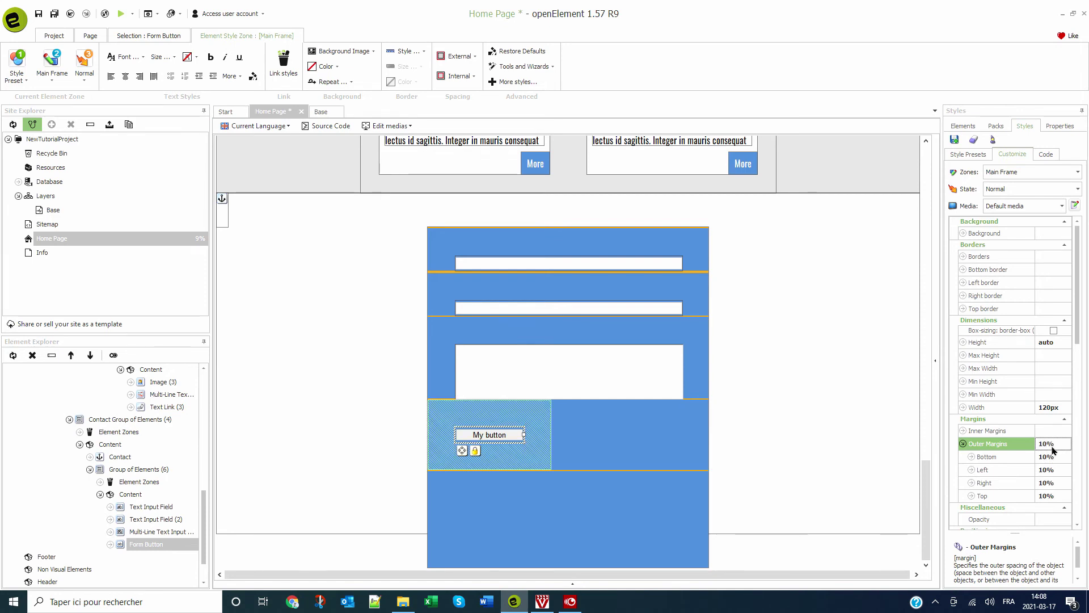
left_click(153, 37)
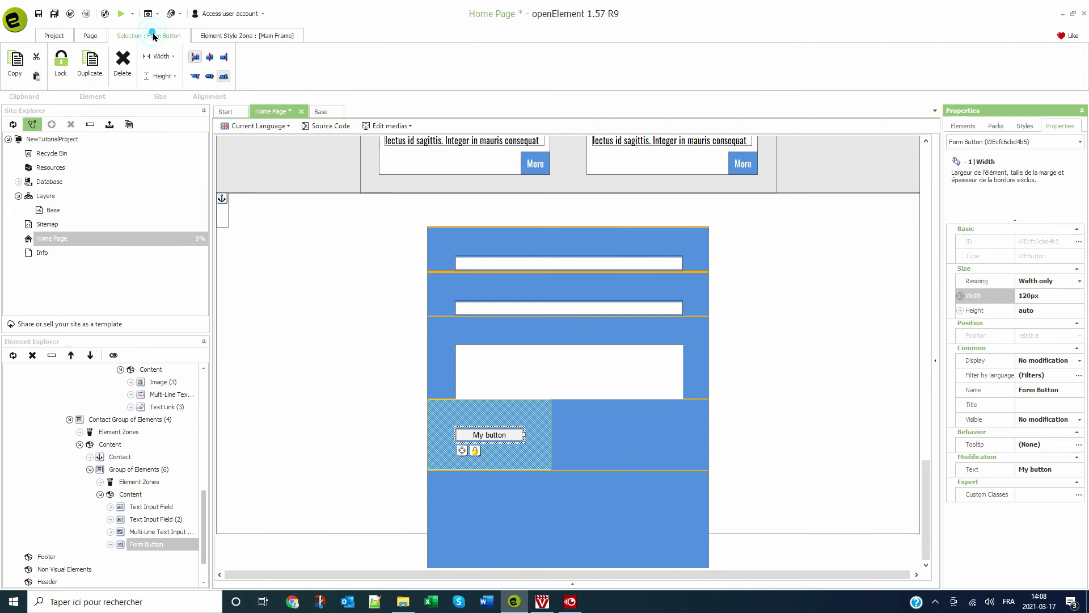
left_click(224, 58)
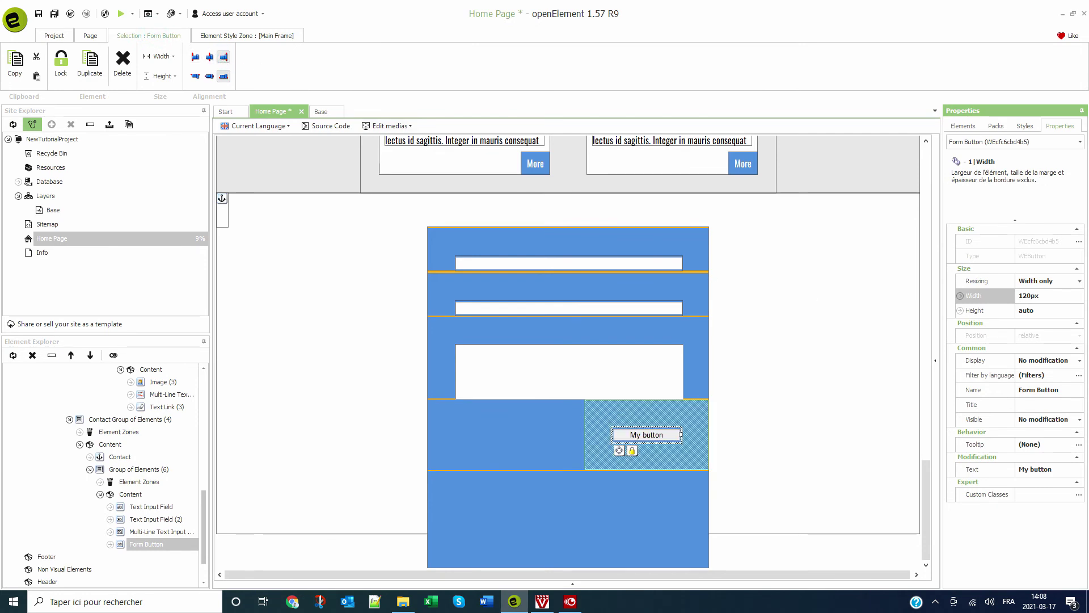
- Set the height of the blue Contact group to auto
left_click(633, 495)
left_click(625, 488)
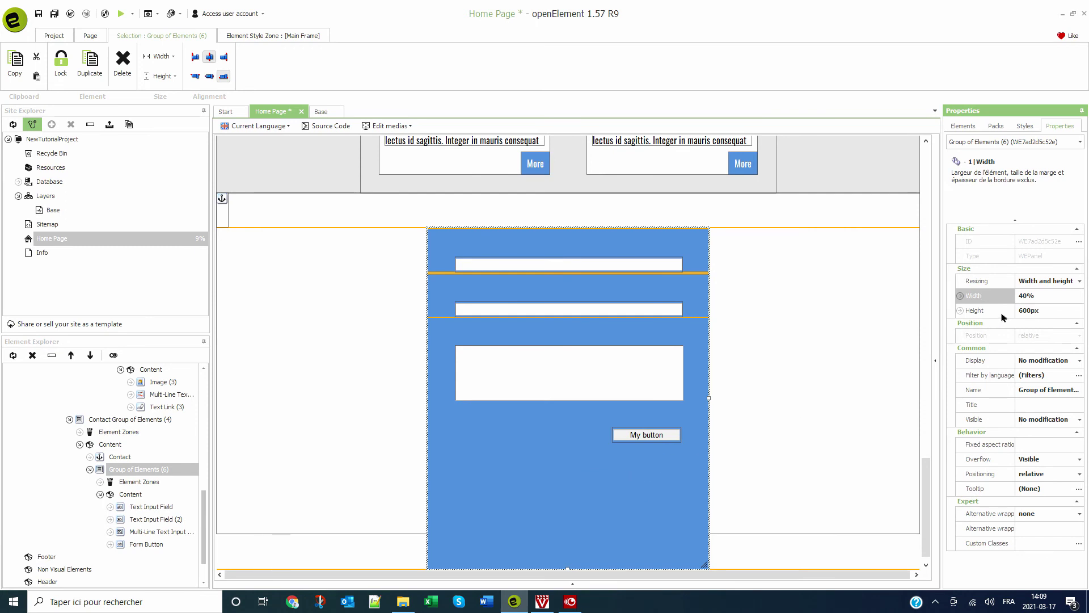
left_click(1047, 312)
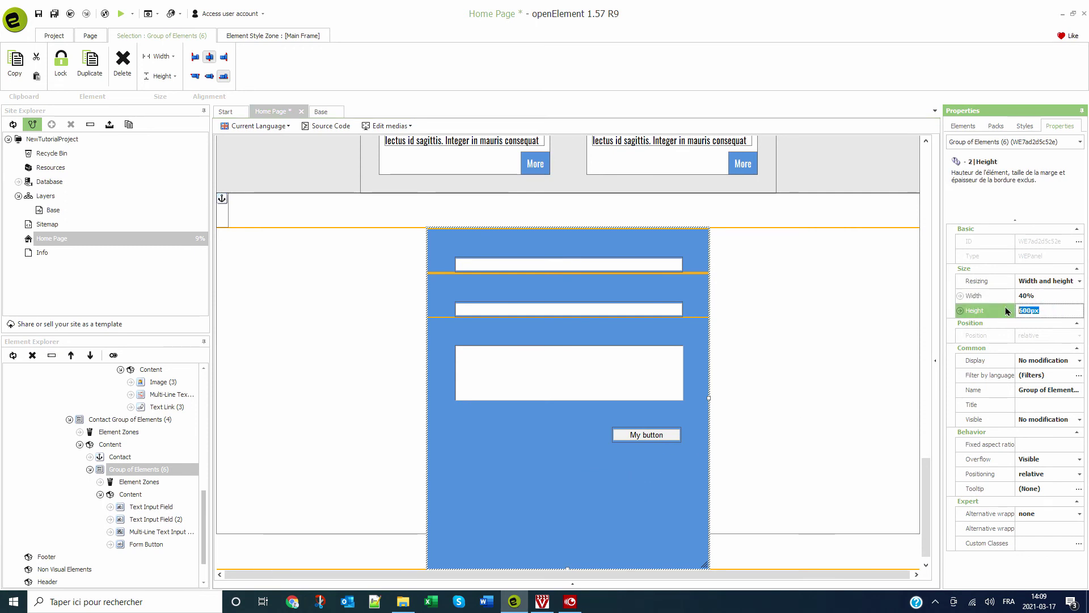
type("auto")
key("Return")
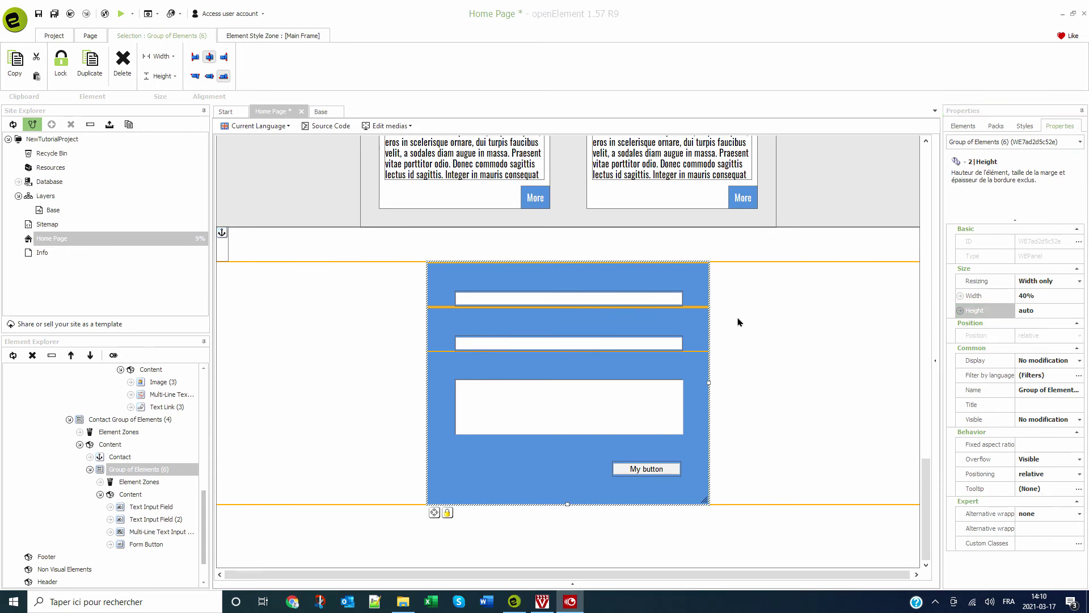
- Set the placeholder hint text of the first text input field to "Name / Nom"
left_click(618, 299)
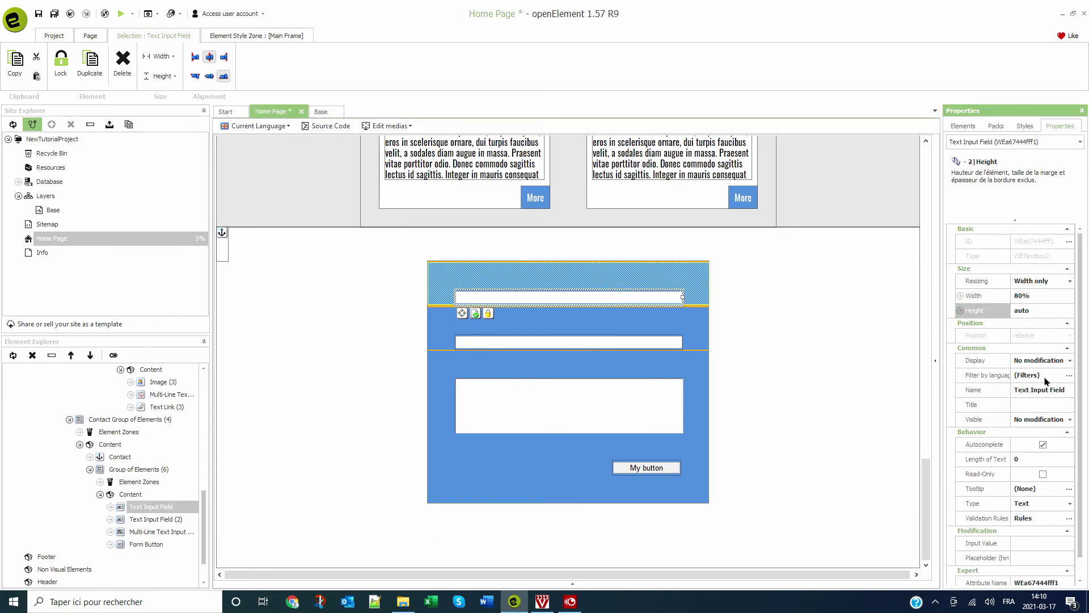
scroll(1036, 469, "down", 1)
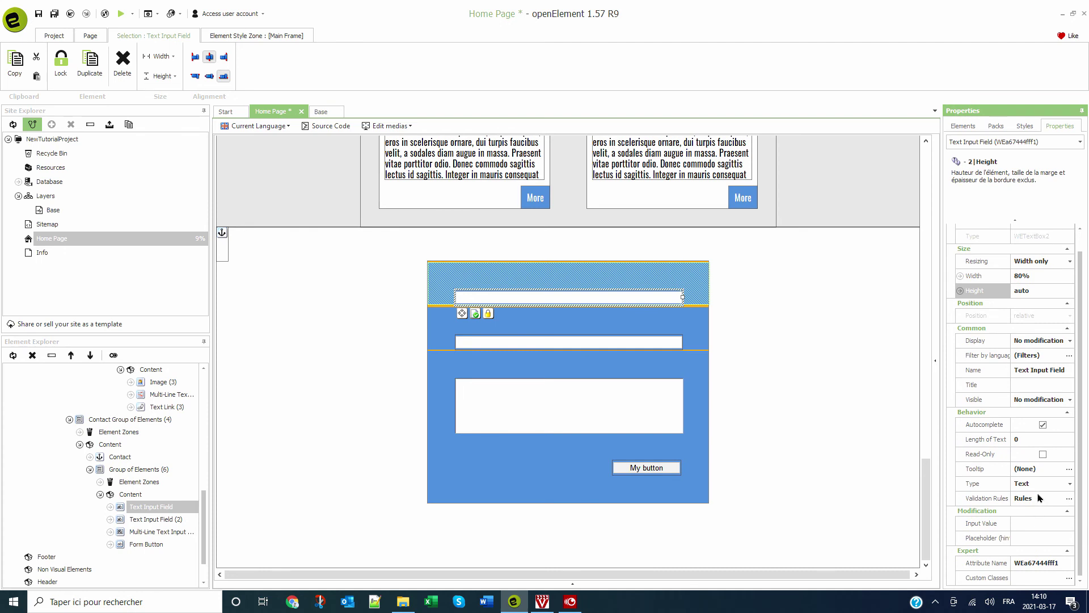
left_click(1037, 538)
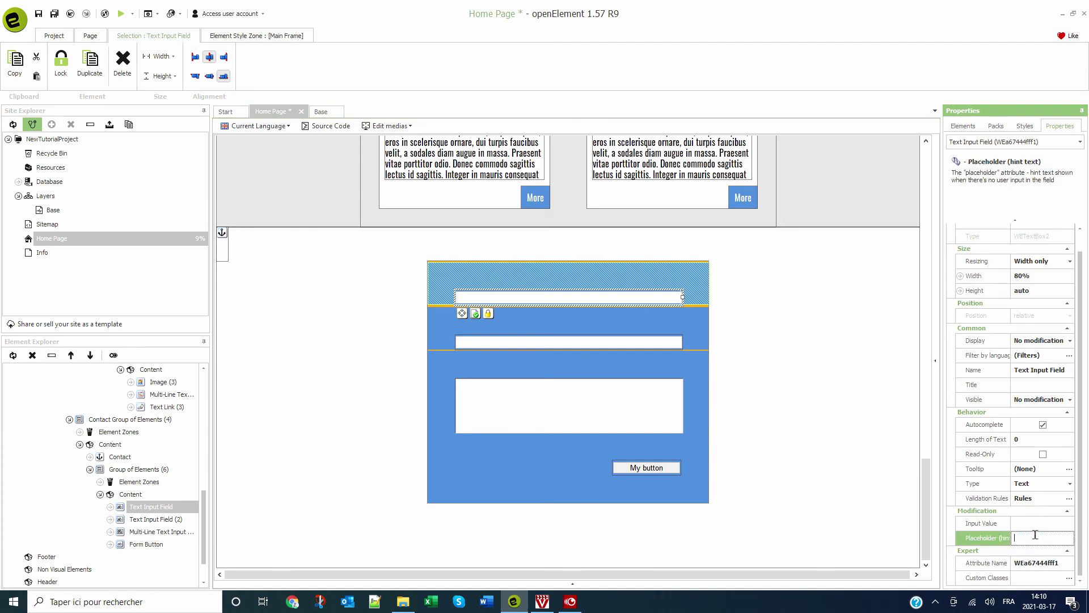
type("Name / Nom")
key("Return")
- Set the placeholder hint text of the second text input field to "Mail"
left_click(543, 343)
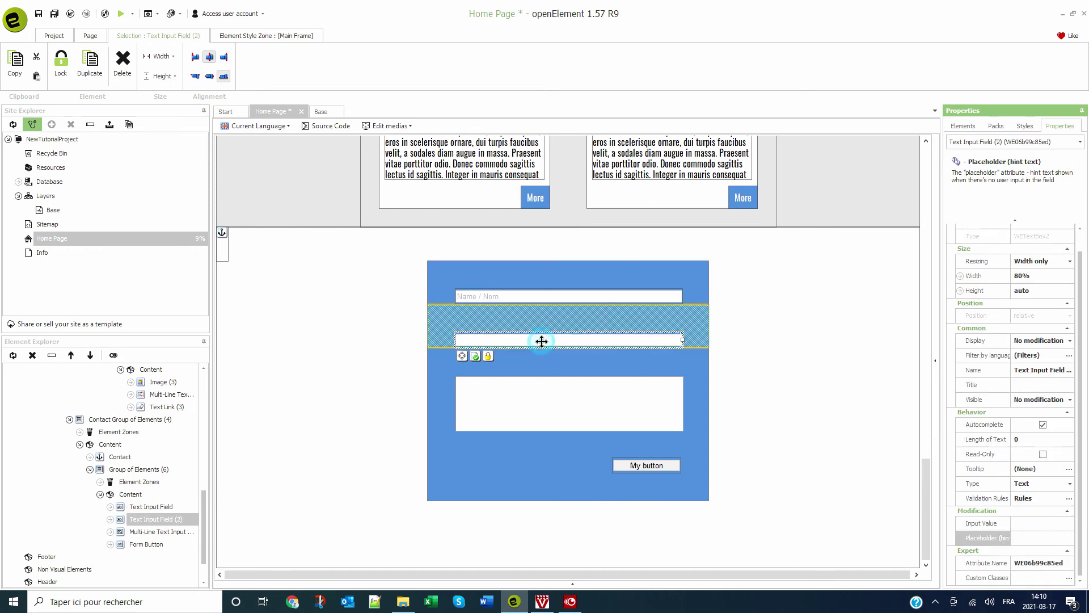
left_click(1034, 538)
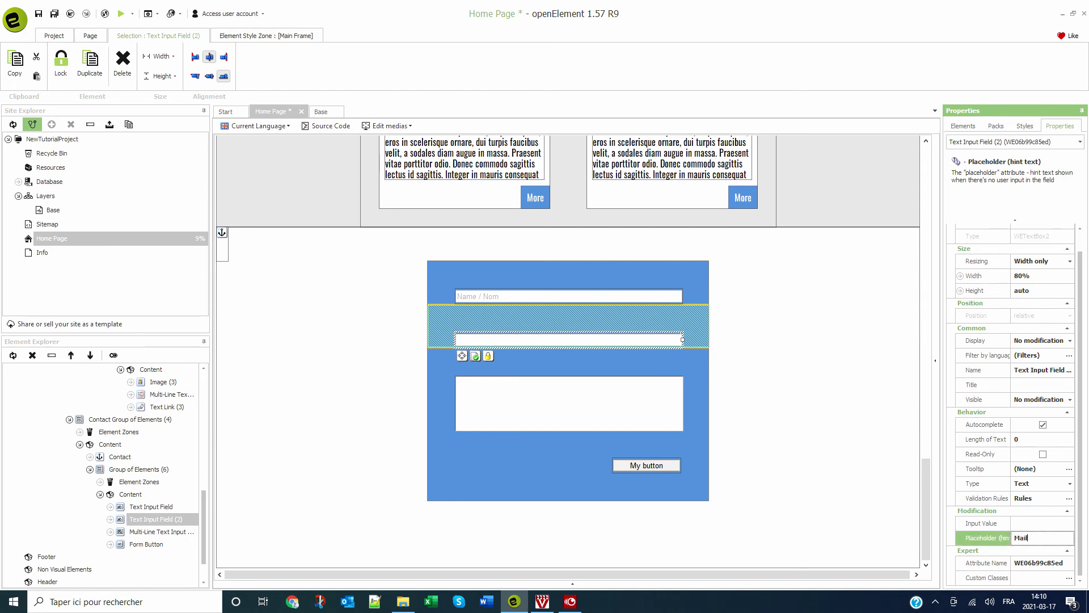
type("Mail")
key("Return")
- Set the placeholder hint text of the multi-line text input field to "Message"
left_click(544, 393)
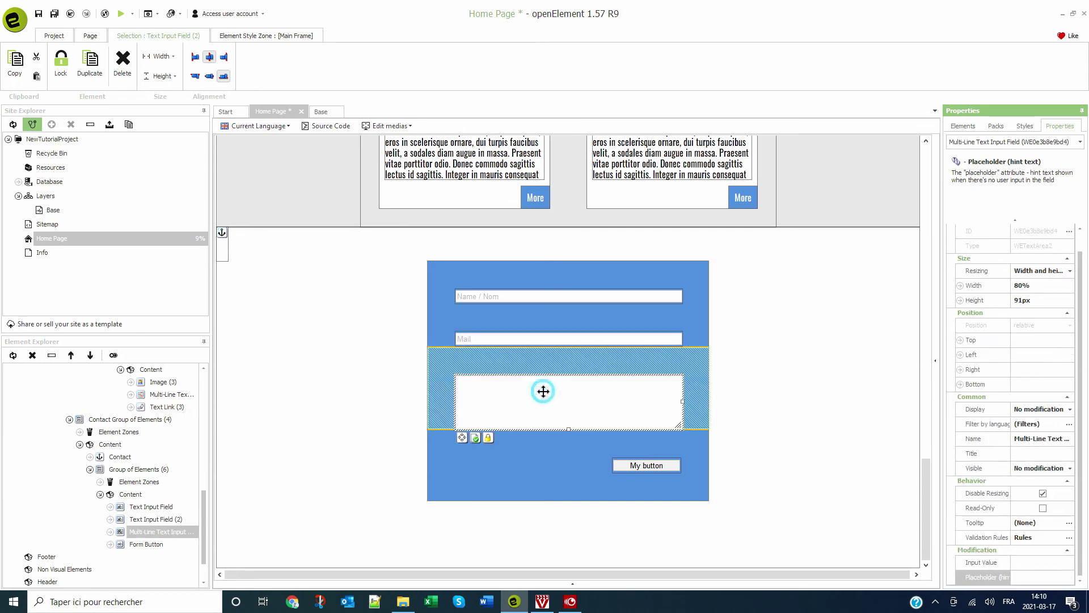
left_click(1045, 529)
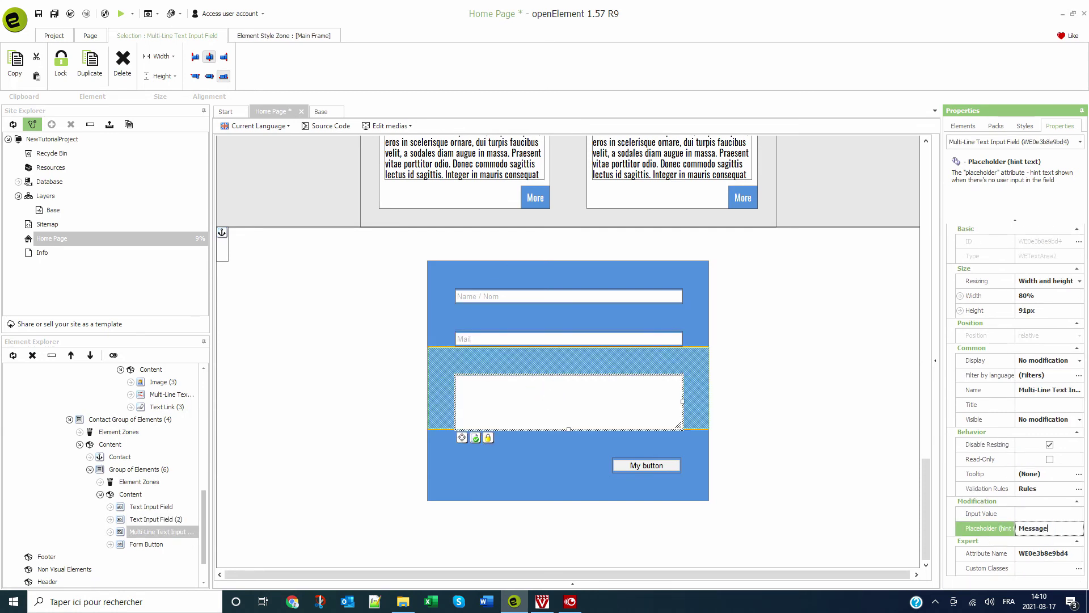
type("Message")
key("Return")
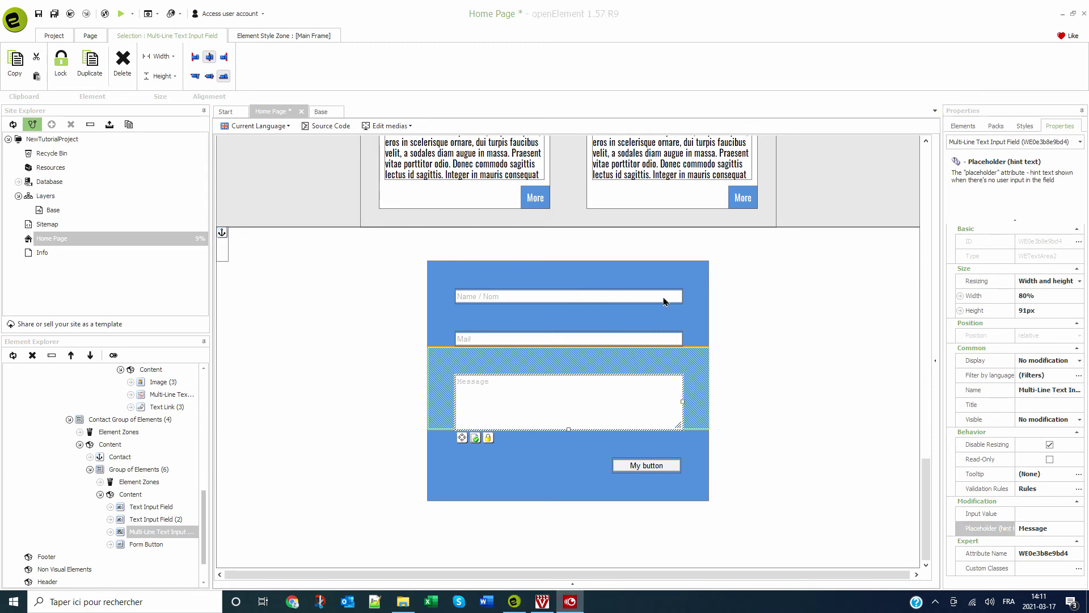
- Style the text input zone of the "Name / Nom" field with the Oswald Regular font at Large size (18px)
left_click(535, 294)
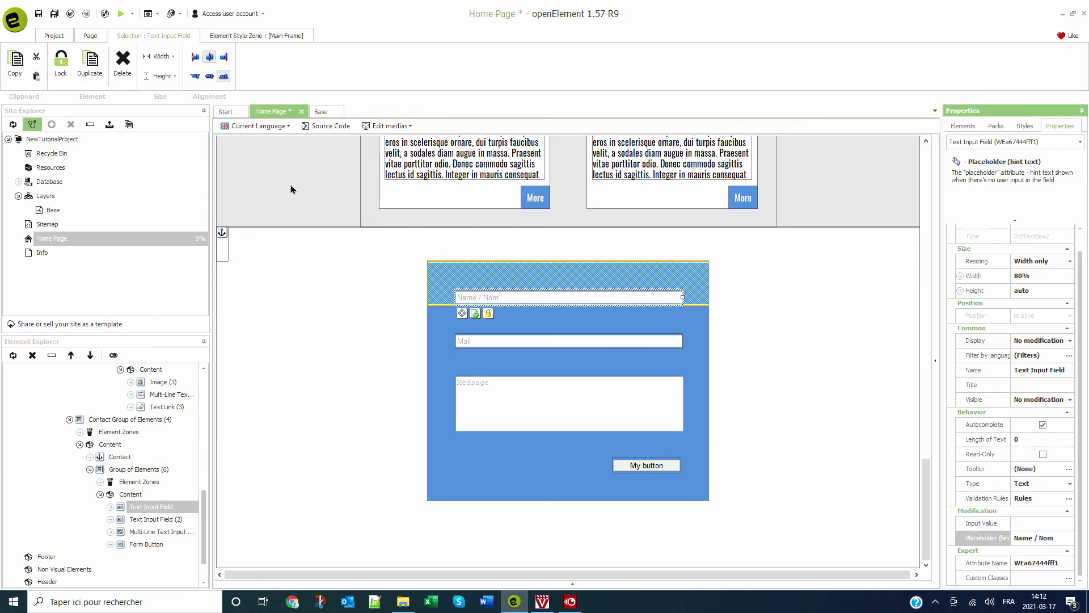
left_click(240, 36)
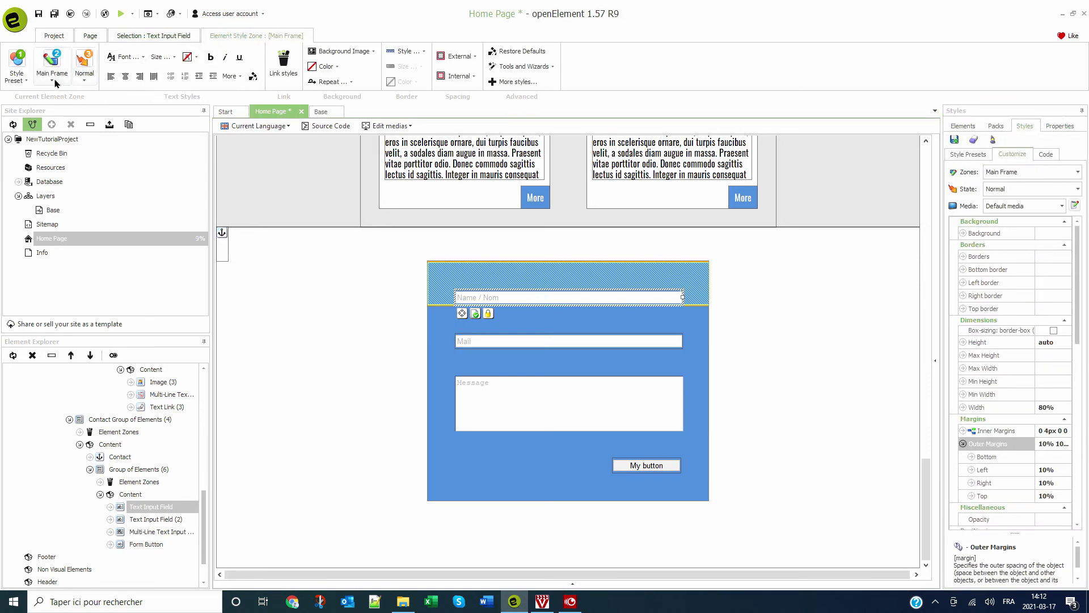
left_click(55, 79)
left_click(97, 135)
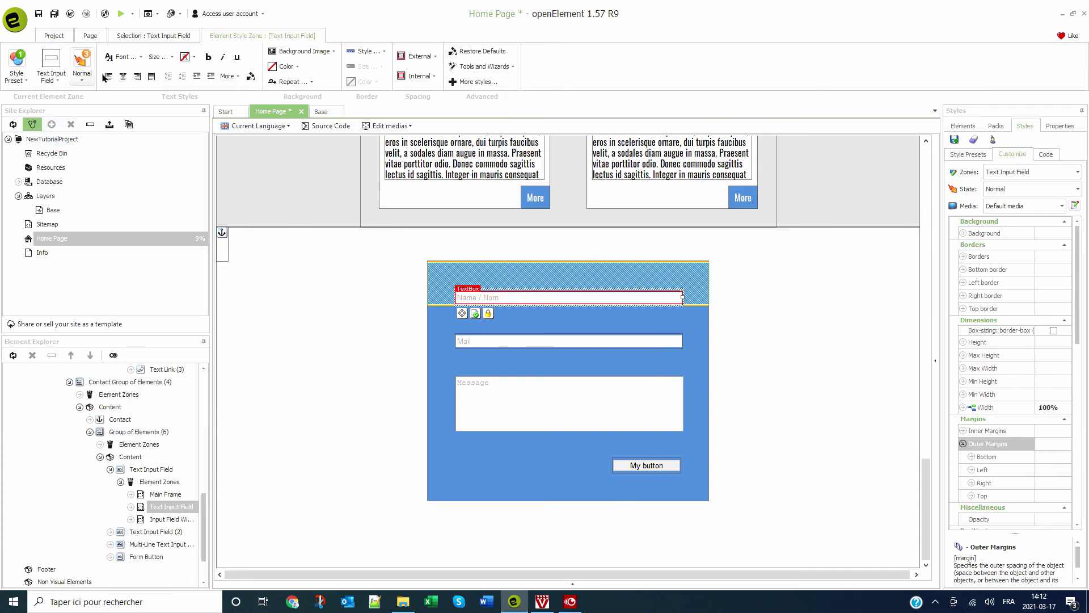
left_click(124, 57)
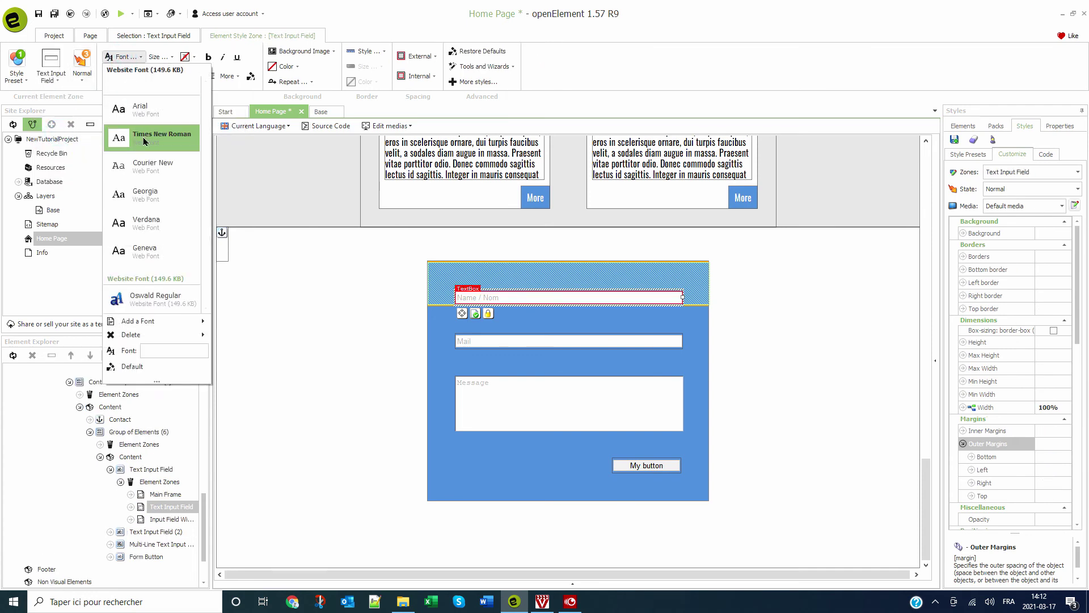
left_click(153, 297)
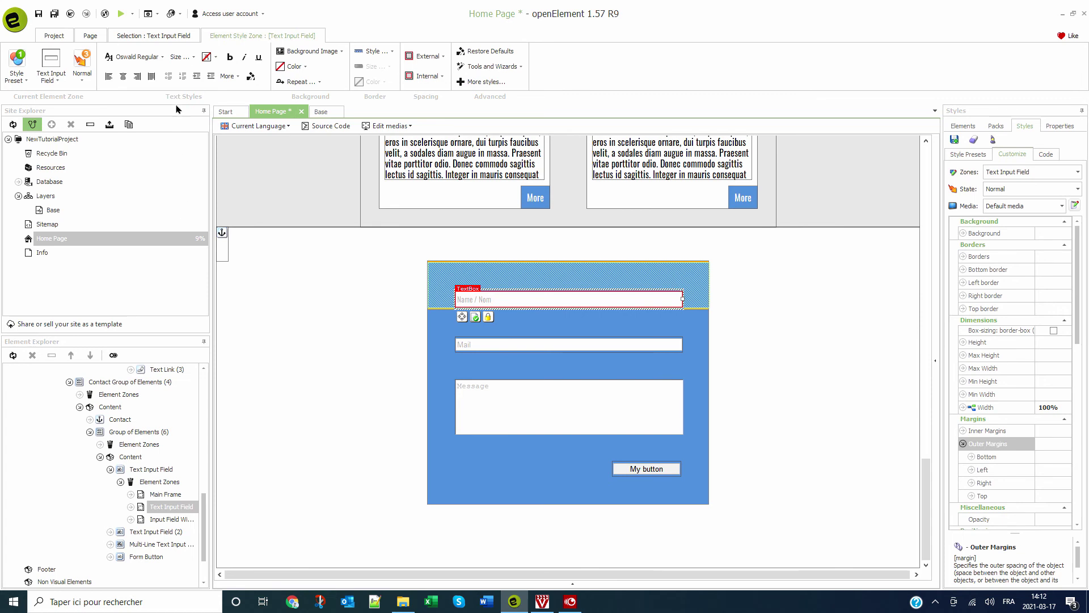
left_click(179, 57)
left_click(206, 126)
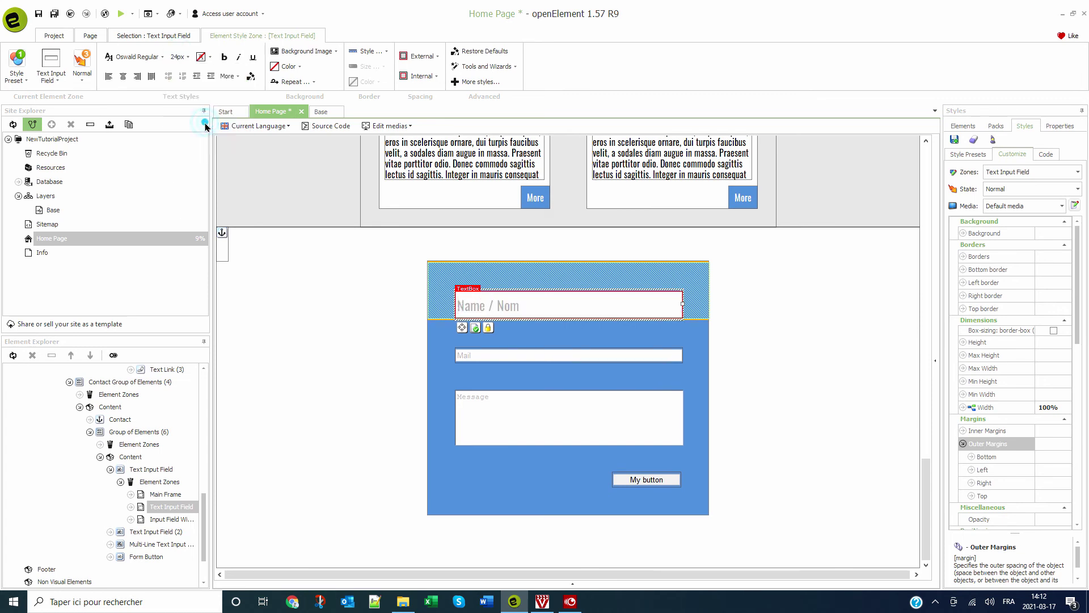
left_click(179, 56)
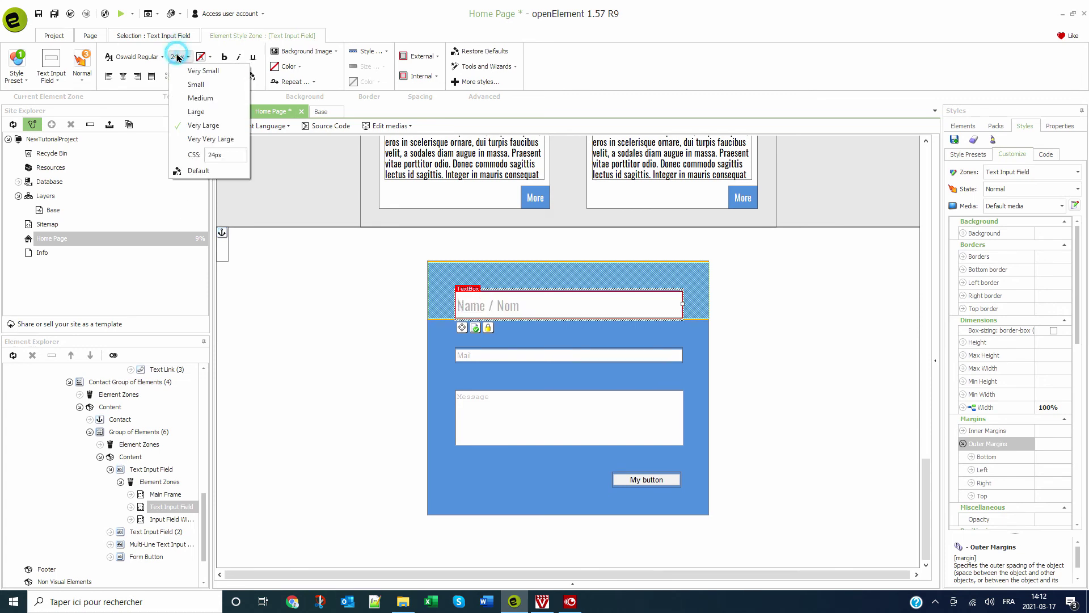
left_click(193, 113)
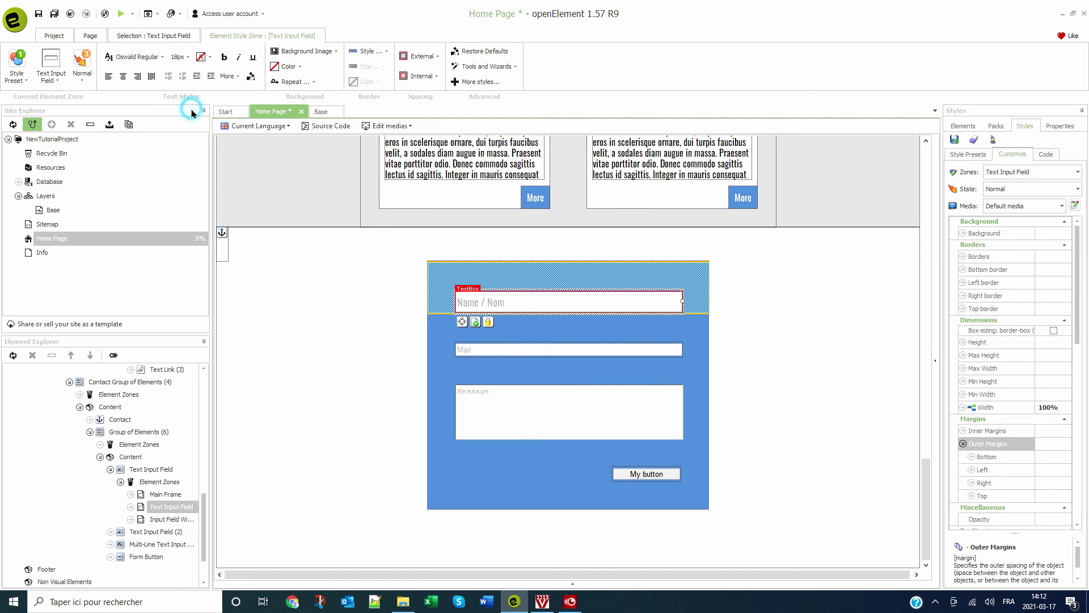
- Style the text input zone of the "Mail" field with the Oswald Regular font at Large size (18px)
left_click(488, 350)
left_click(47, 78)
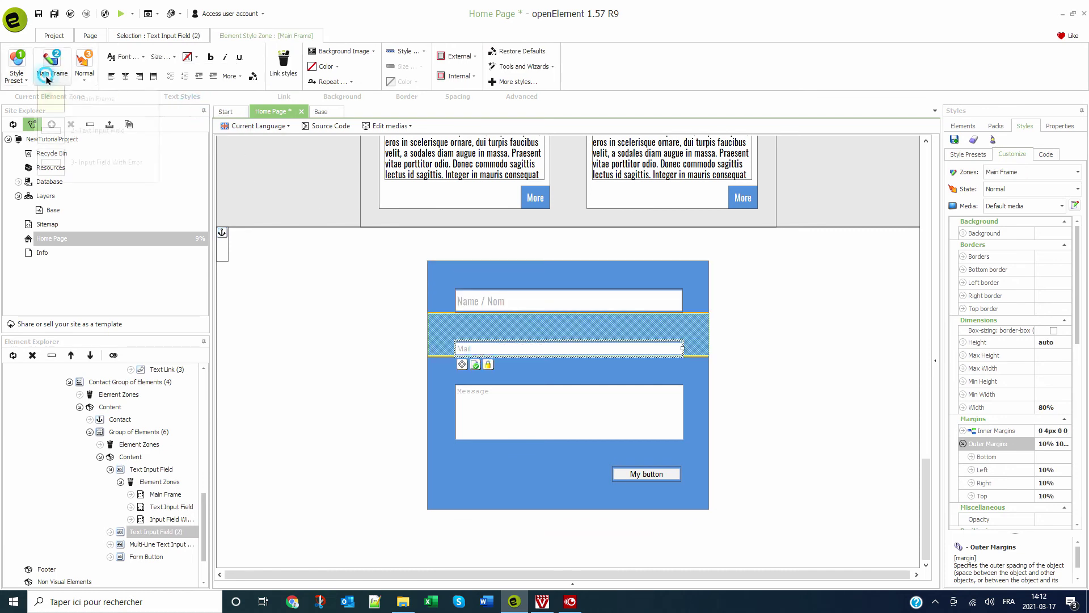
left_click(57, 132)
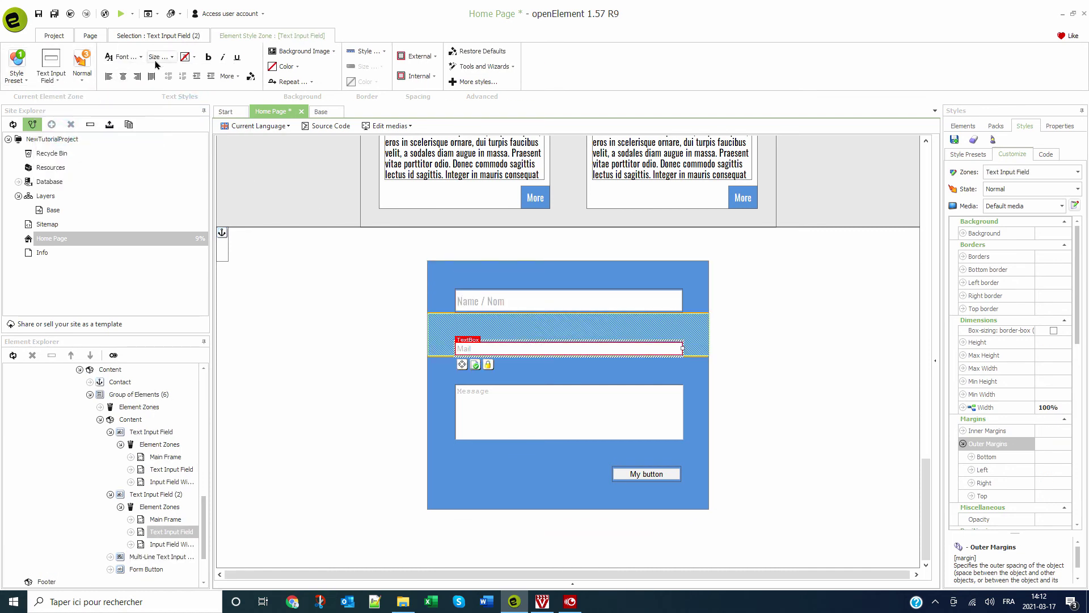
left_click(125, 57)
left_click(145, 301)
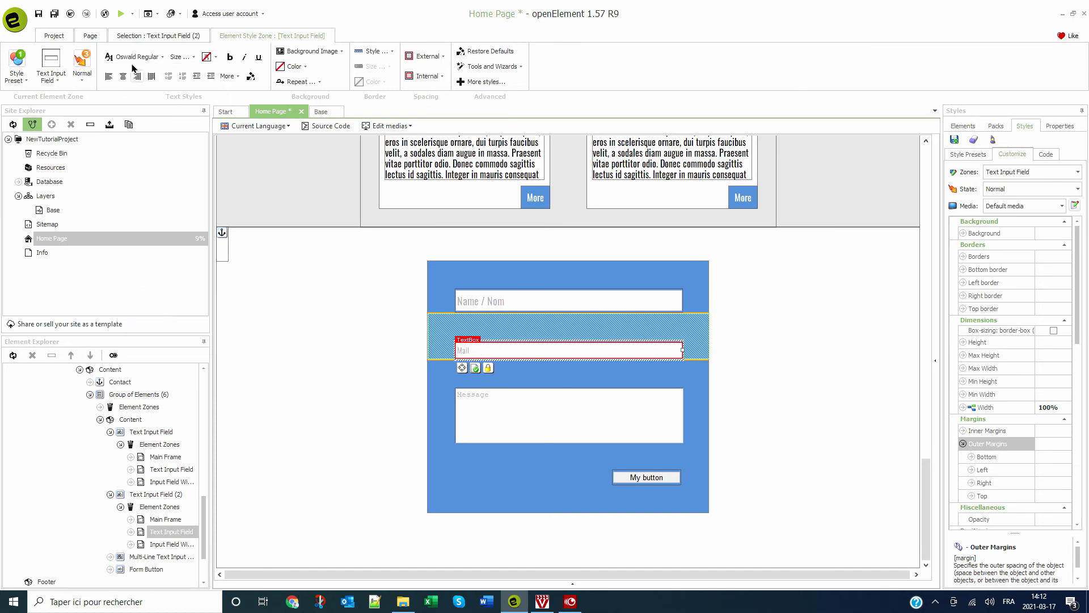
left_click(179, 56)
left_click(192, 114)
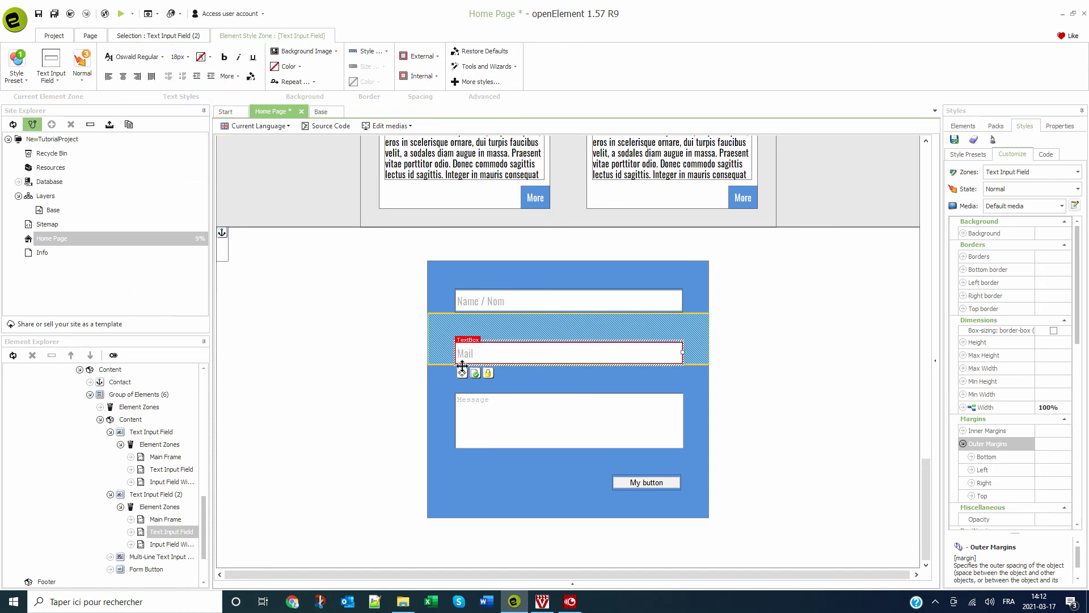
- Style the text input zone of the multi-line "Message" field with the Oswald Regular font at Large size (18px)
left_click(494, 406)
left_click(57, 68)
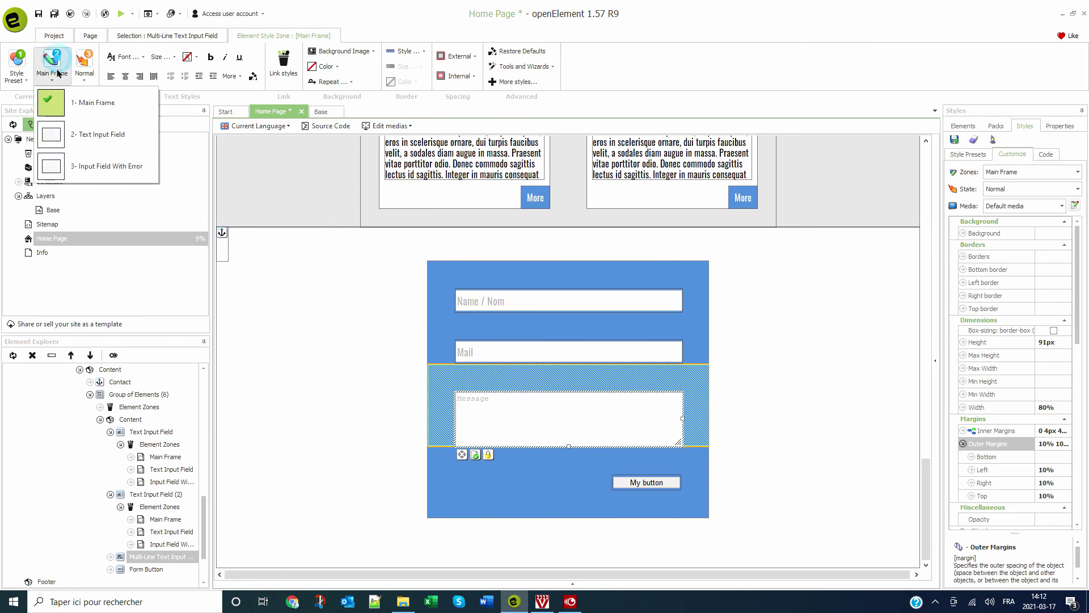
left_click(85, 134)
left_click(137, 57)
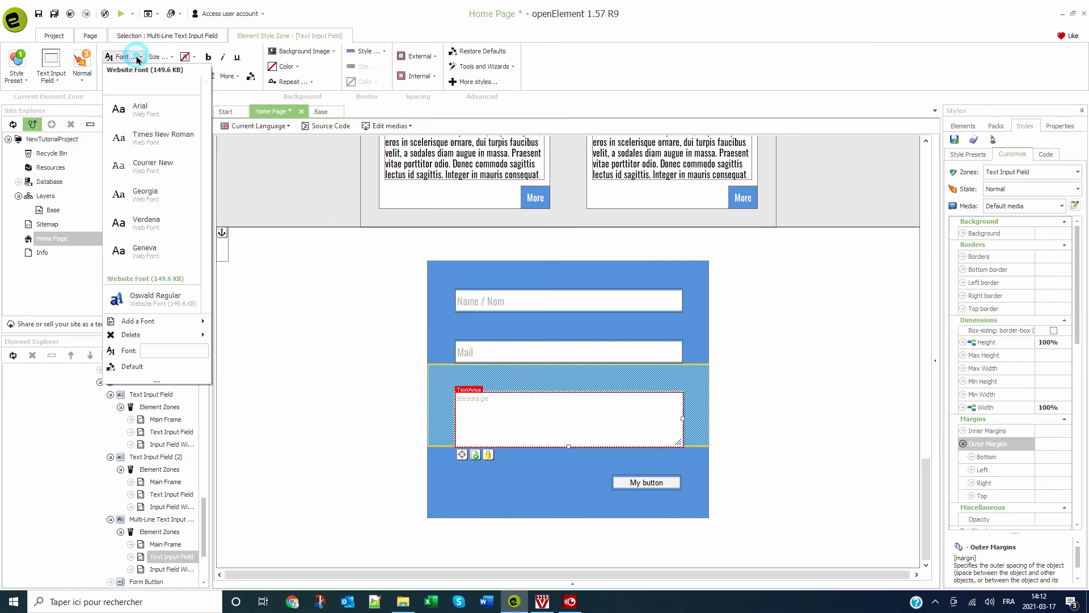
left_click(156, 298)
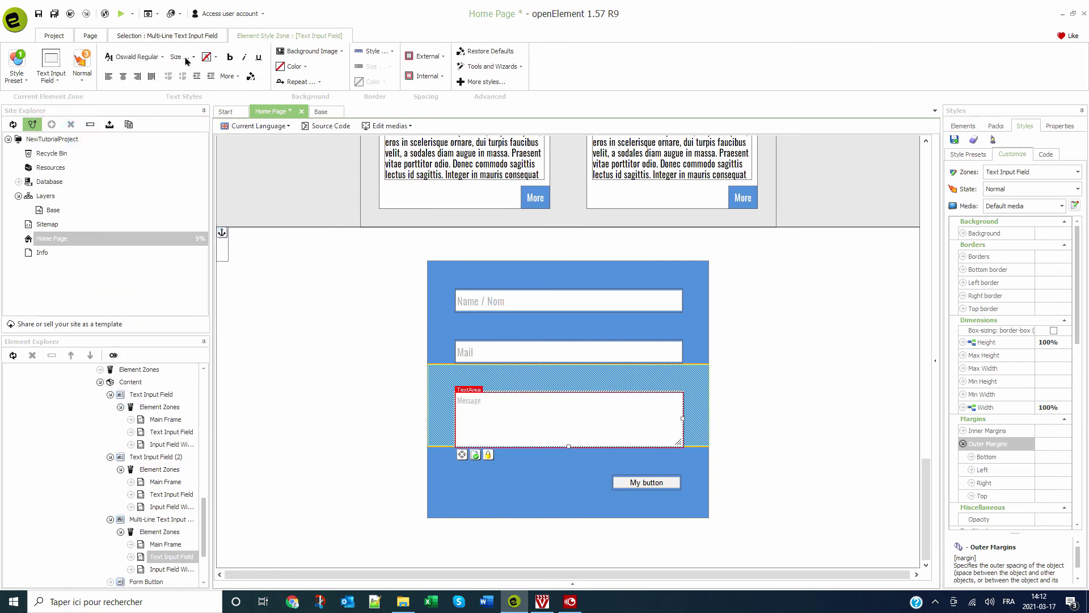
left_click(186, 59)
left_click(201, 113)
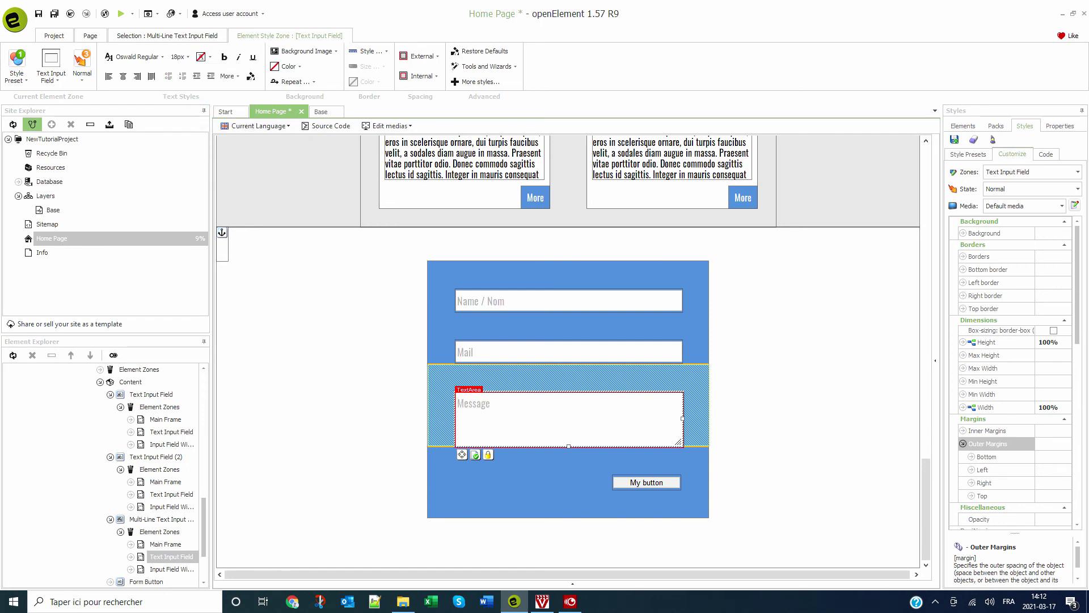
- Add the predefined "Required field" validation rule to the "Name / Nom" field and save it
left_click(507, 307)
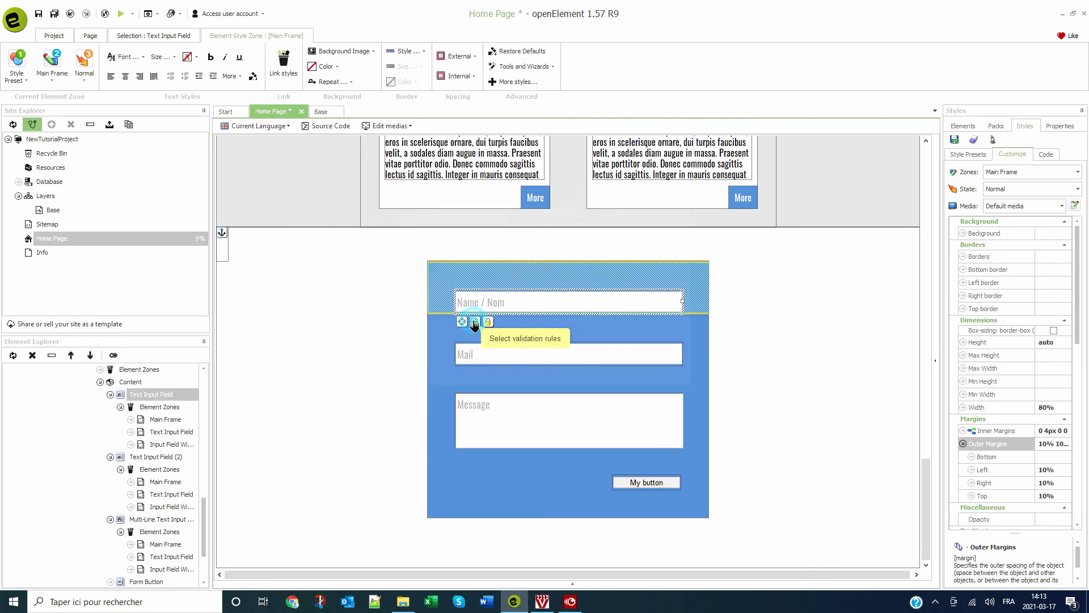
left_click(475, 323)
left_click(429, 239)
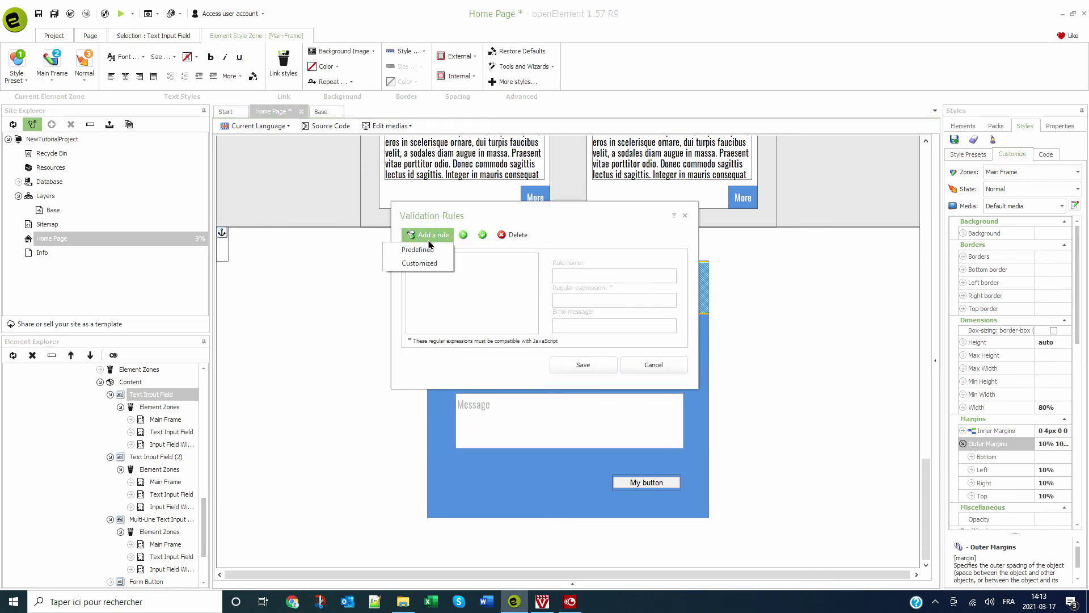
left_click(432, 248)
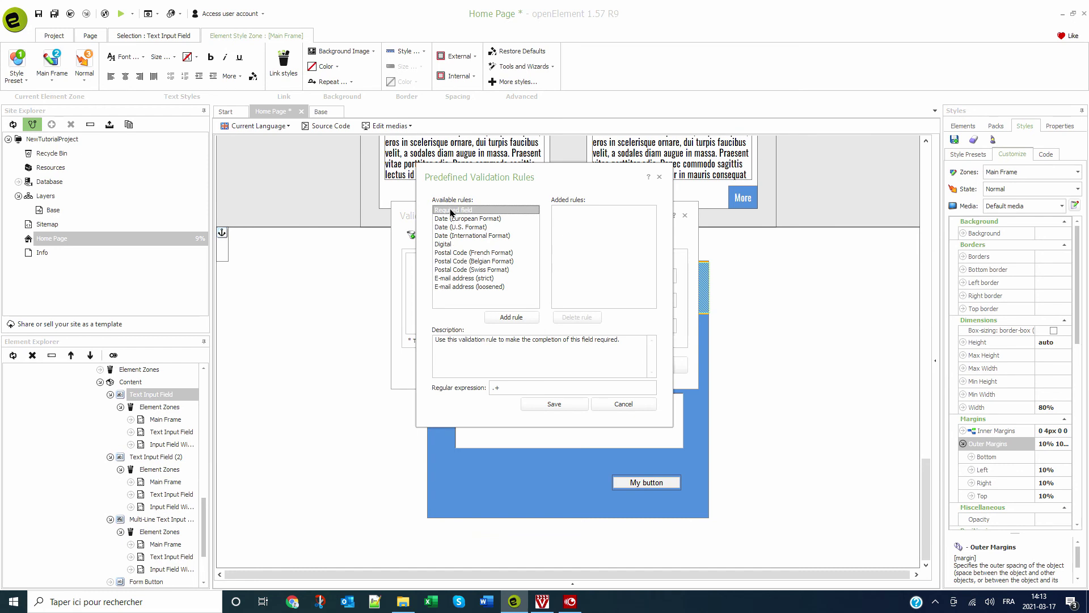
left_click(513, 317)
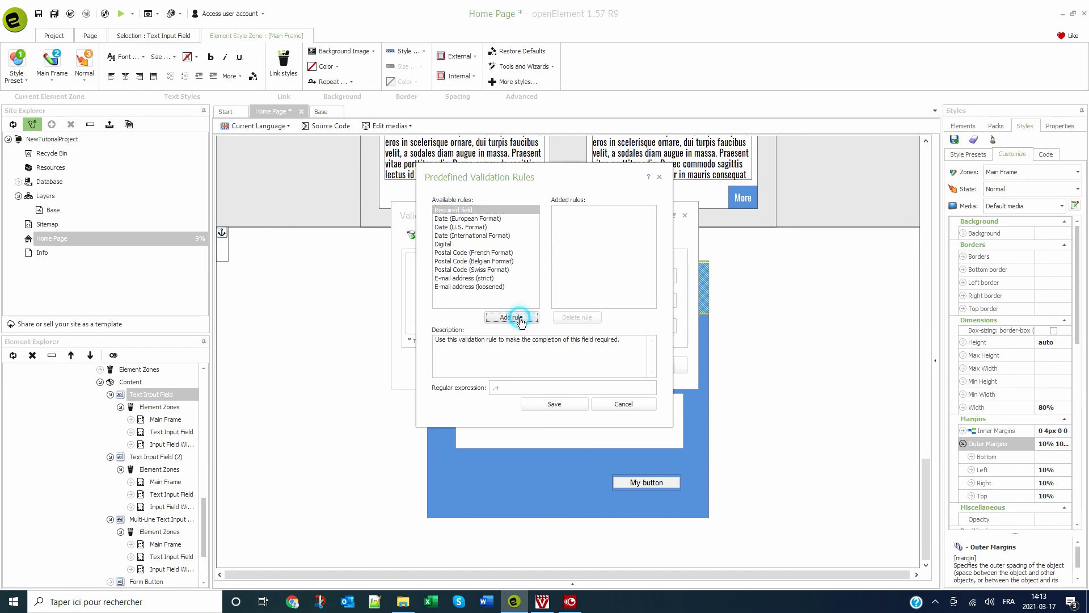
left_click(550, 404)
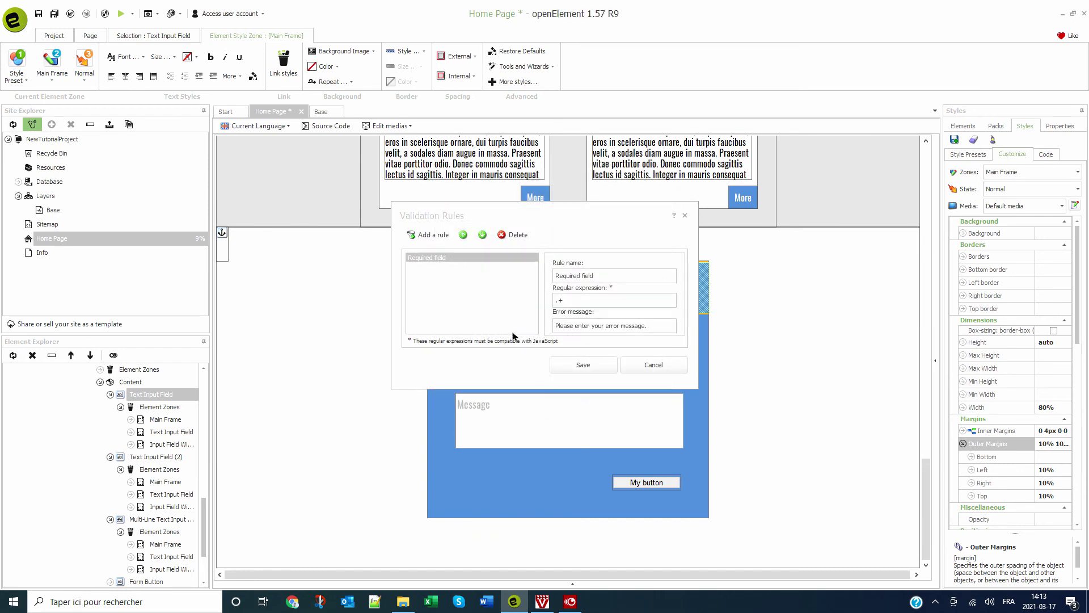
left_click(557, 366)
- Add the predefined "Required field" and "E-mail address (loosened)" validation rules to the "Mail" field and save them
left_click(498, 352)
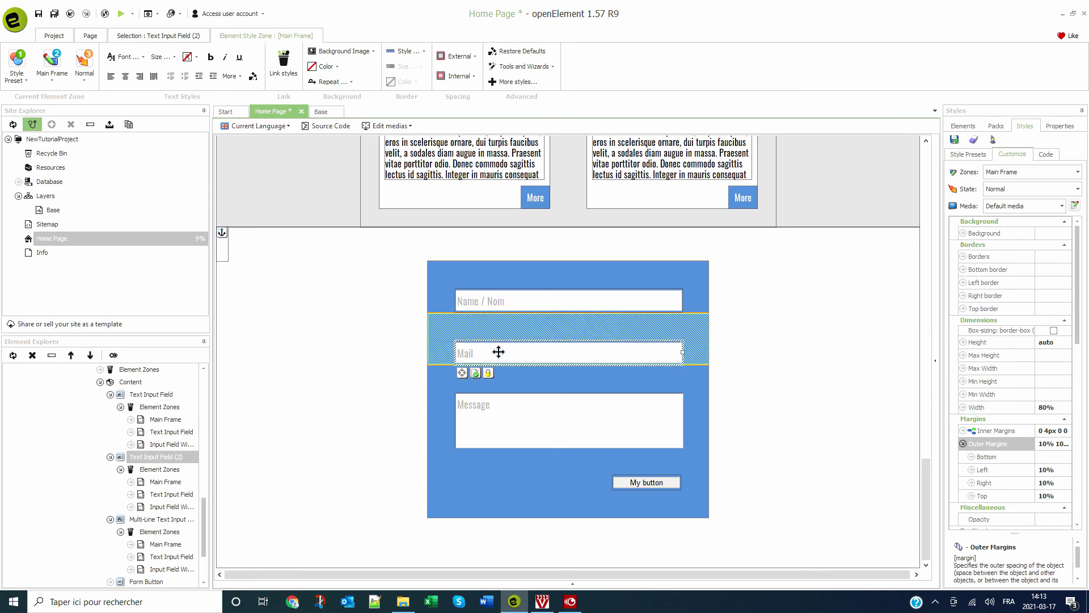
left_click(475, 373)
left_click(418, 234)
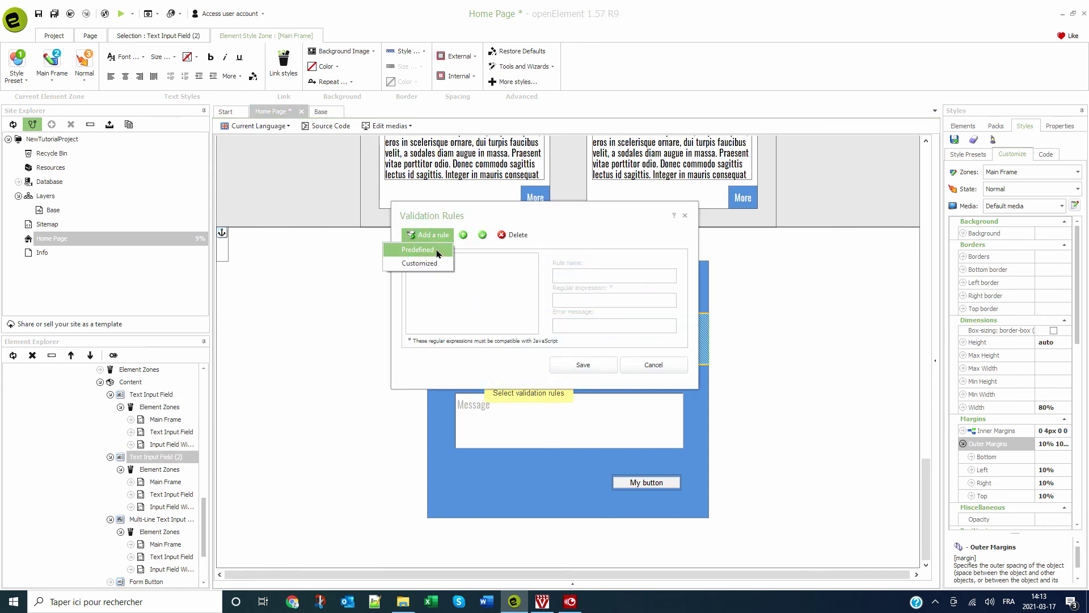
left_click(437, 248)
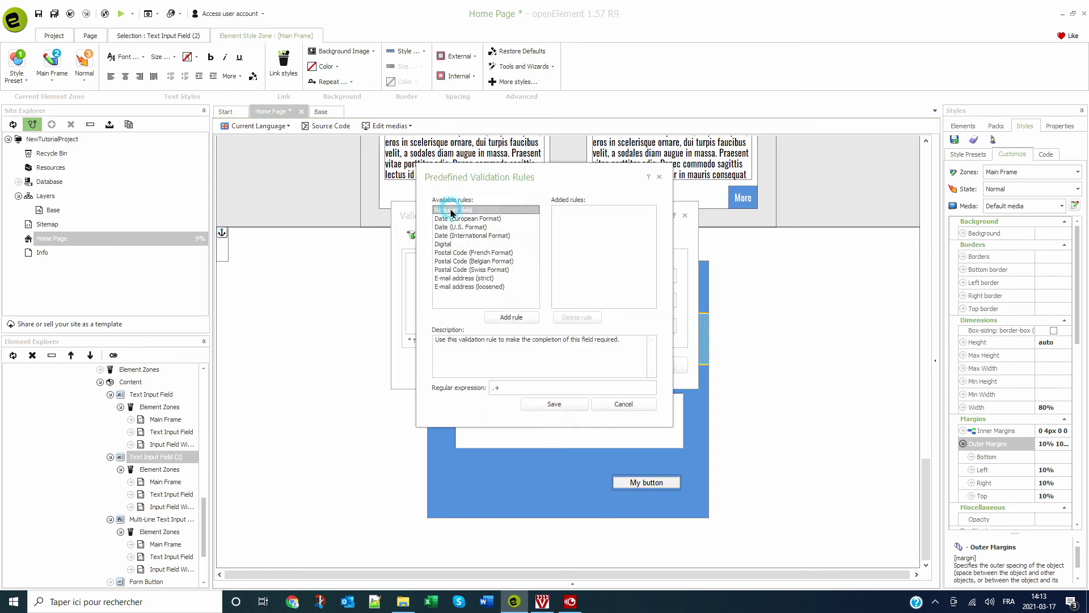
left_click(514, 318)
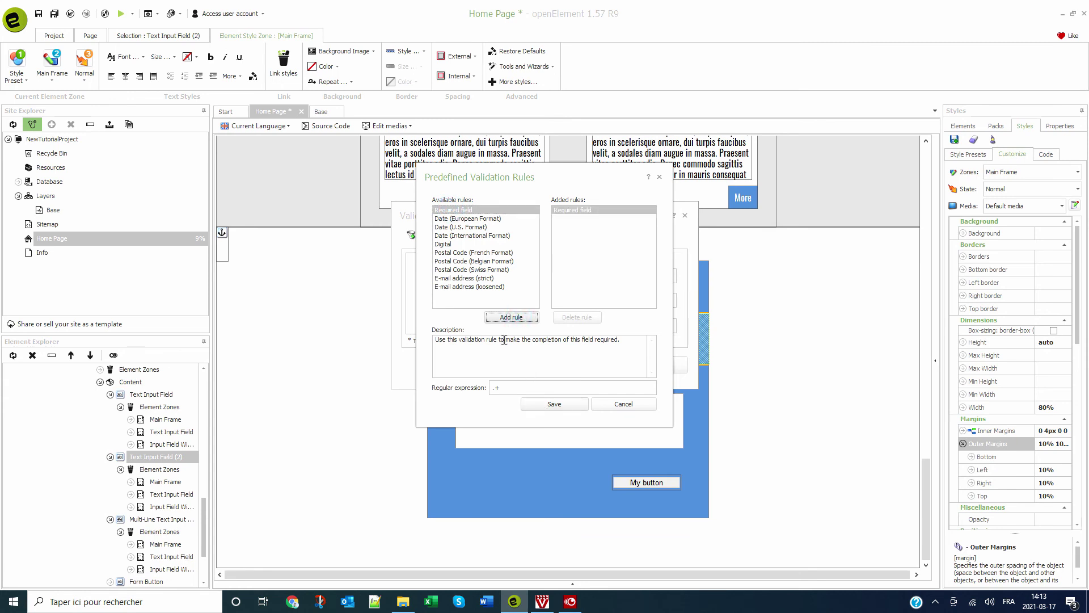
left_click(454, 287)
left_click(511, 317)
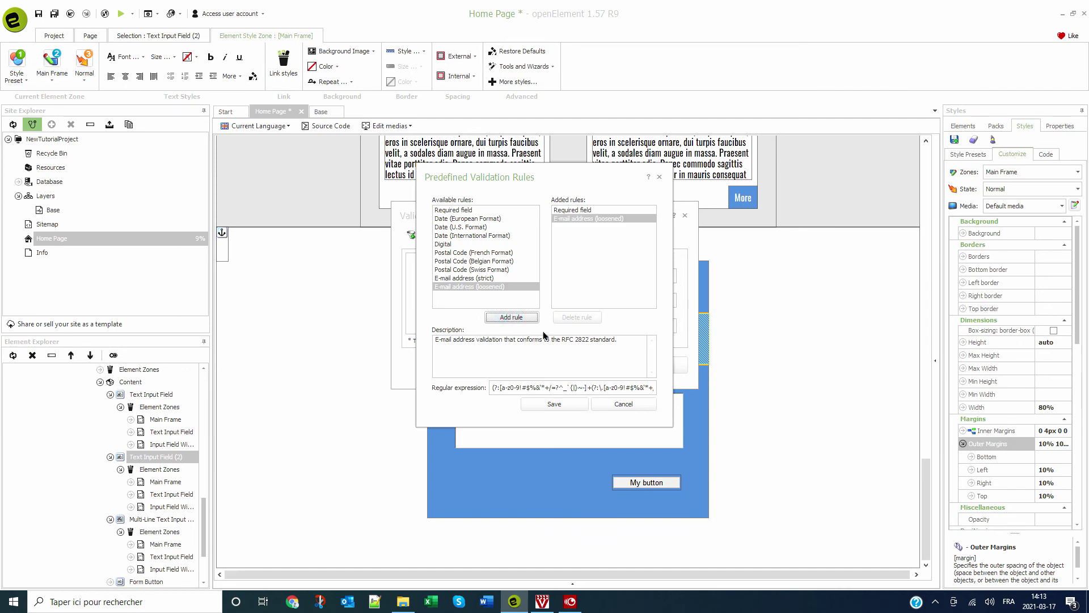
left_click(554, 405)
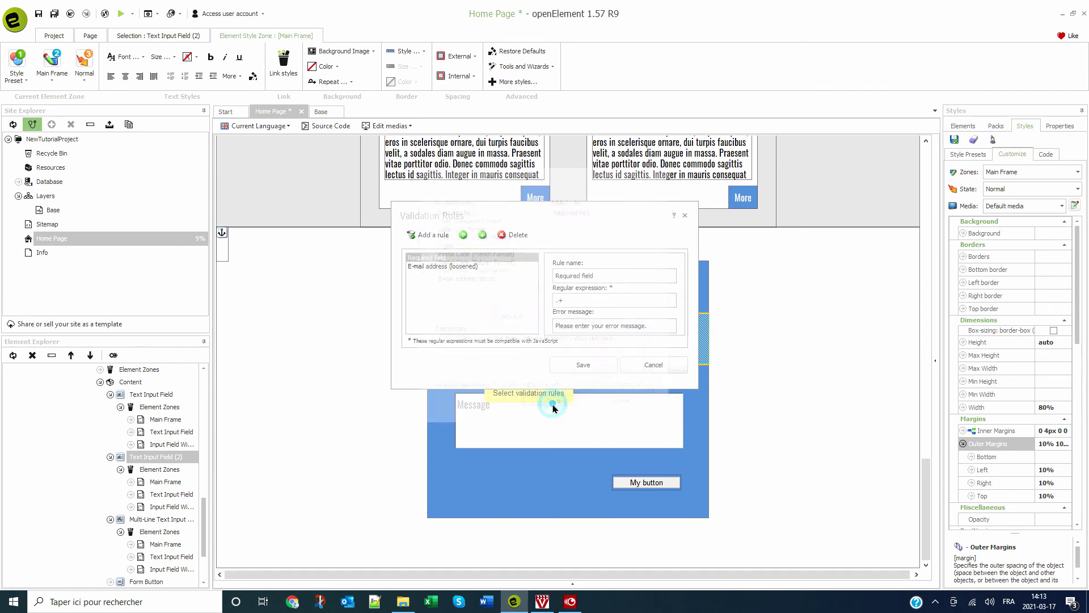
left_click(584, 364)
- Add the predefined "Required field" validation rule to the multi-line "Message" field and save it
left_click(531, 431)
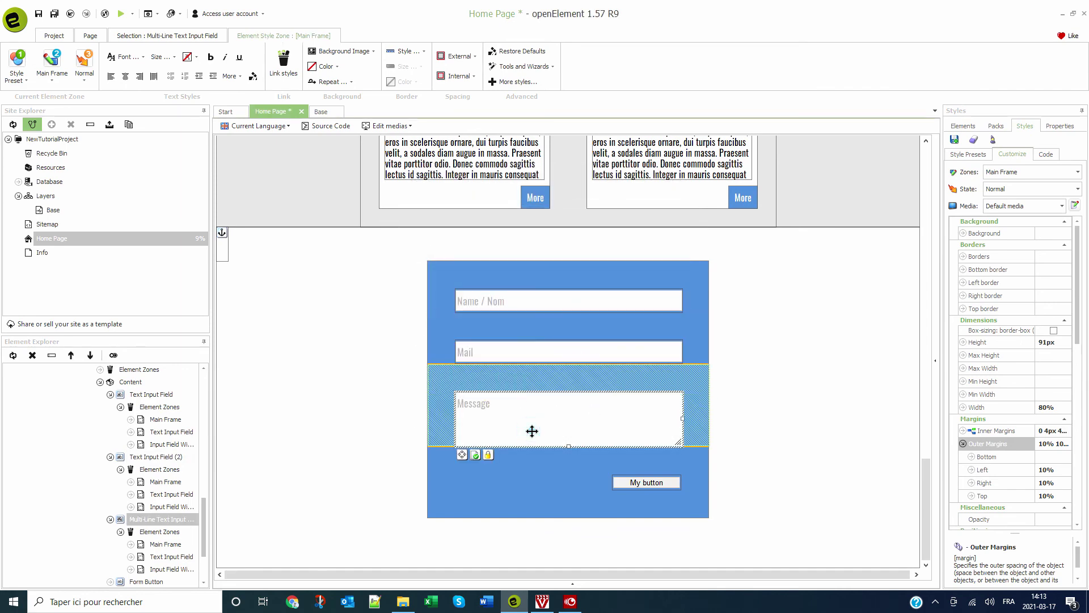
left_click(475, 454)
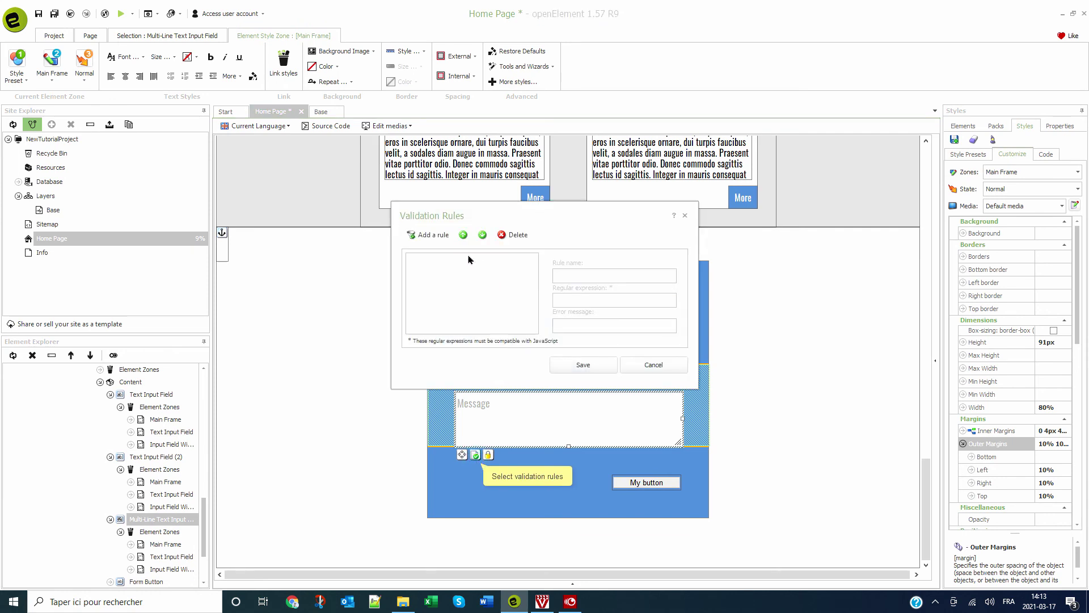
left_click(434, 234)
left_click(431, 249)
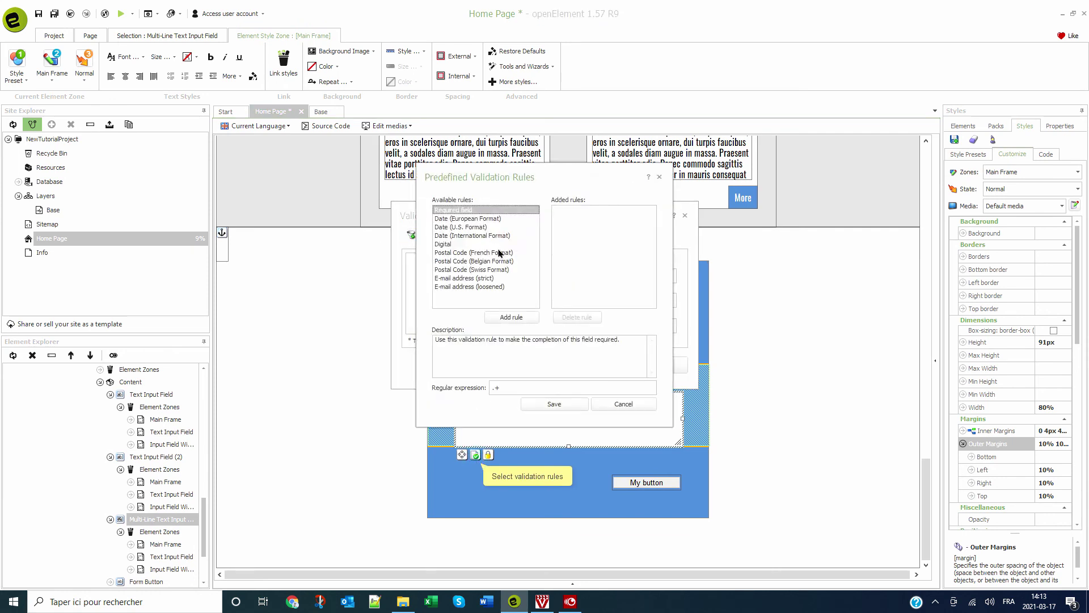
left_click(503, 316)
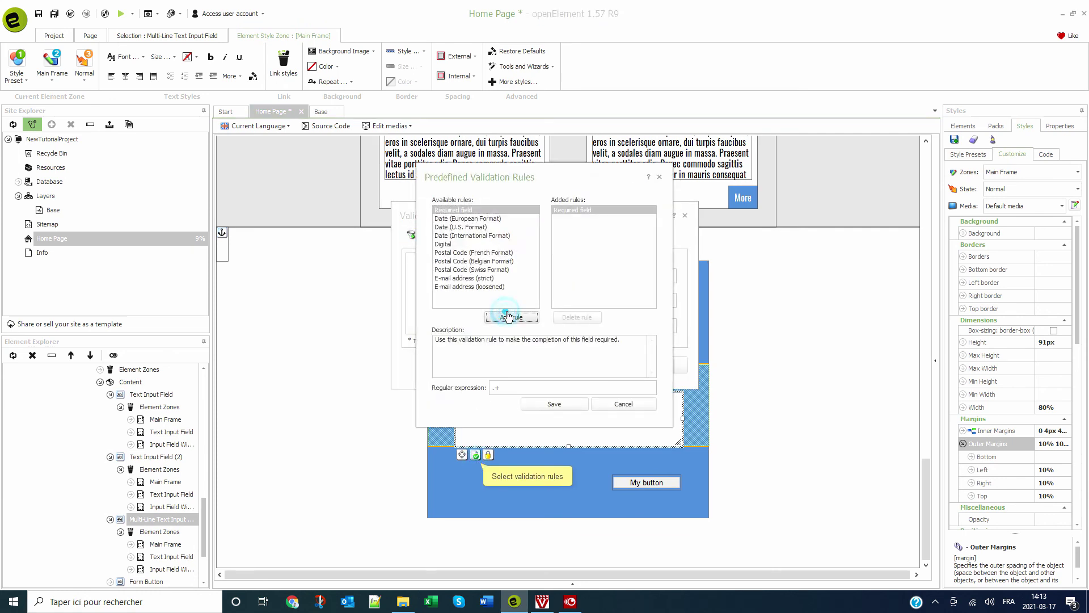
left_click(536, 404)
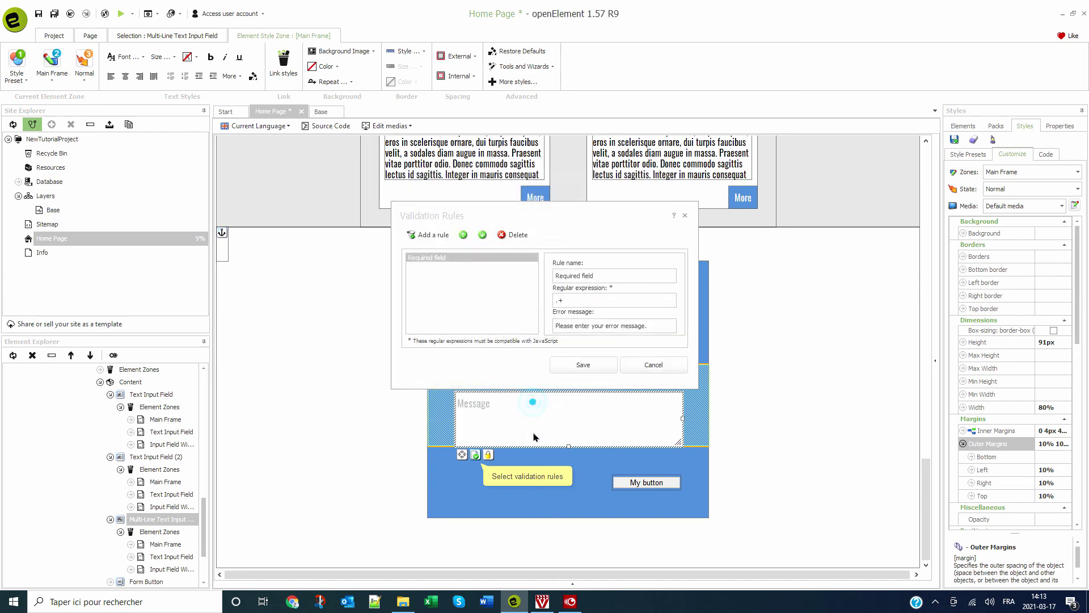
left_click(587, 364)
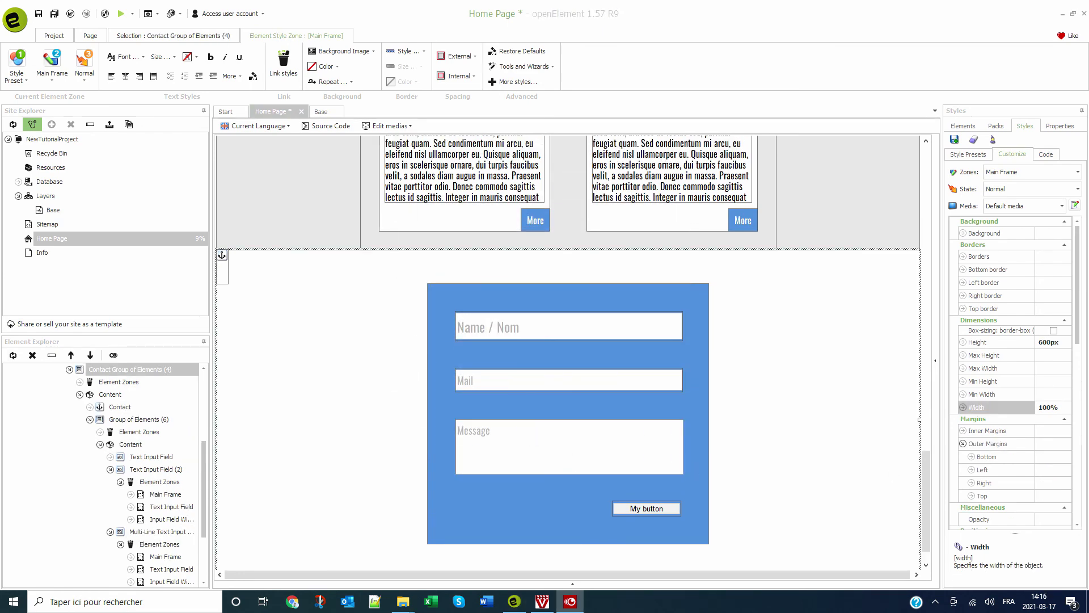
- Switch the page's edited media to "Tablets, smartphones, small desktops"
left_click(374, 127)
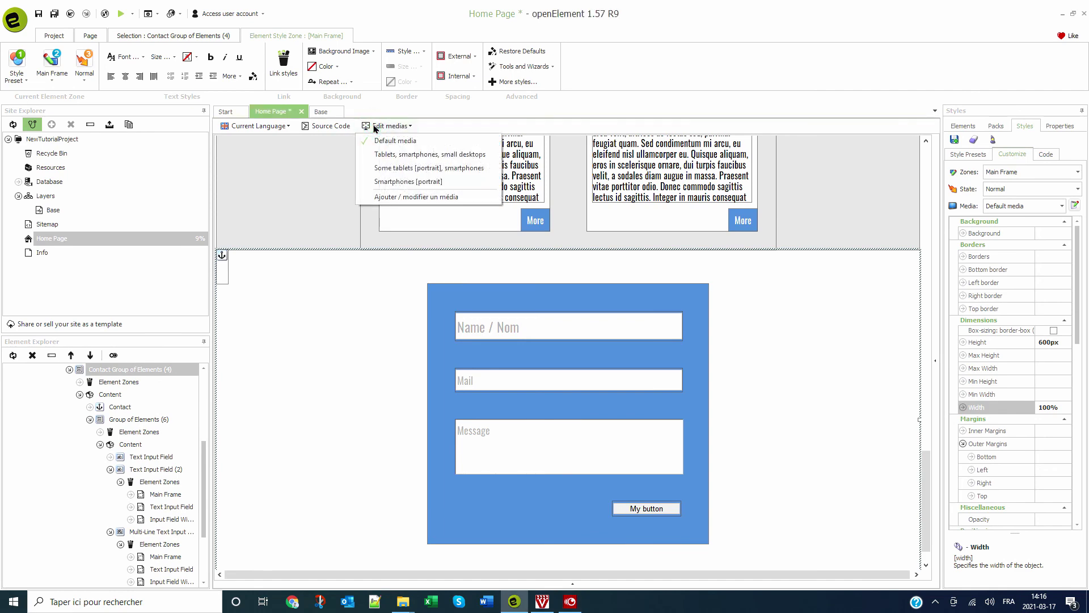
left_click(375, 154)
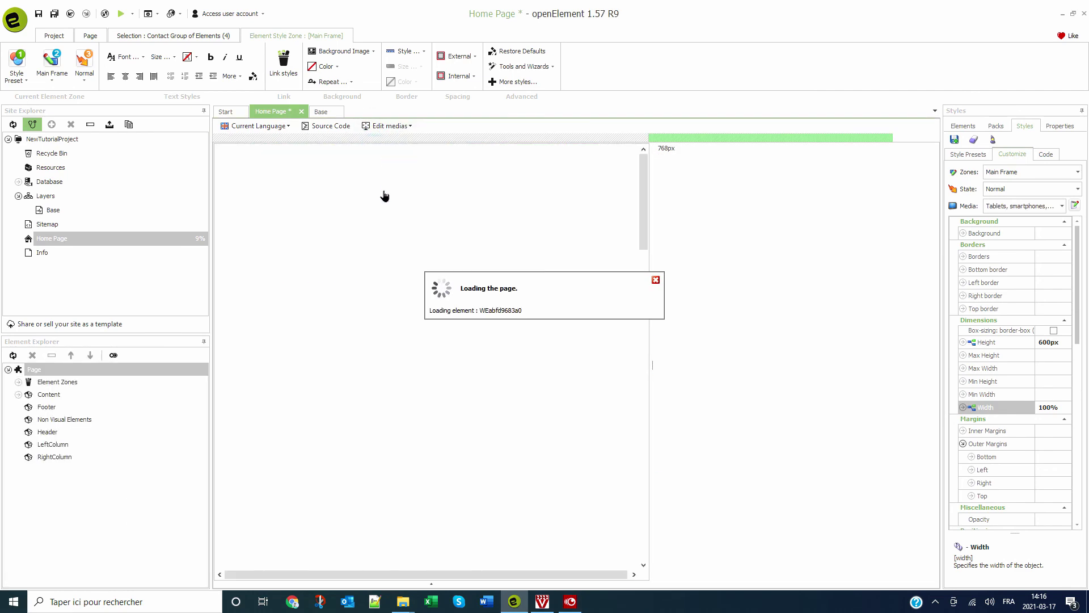
- Set the blue Contact form group's width to 60% for the "Tablets, smartphones, small desktops" media
left_click(361, 502)
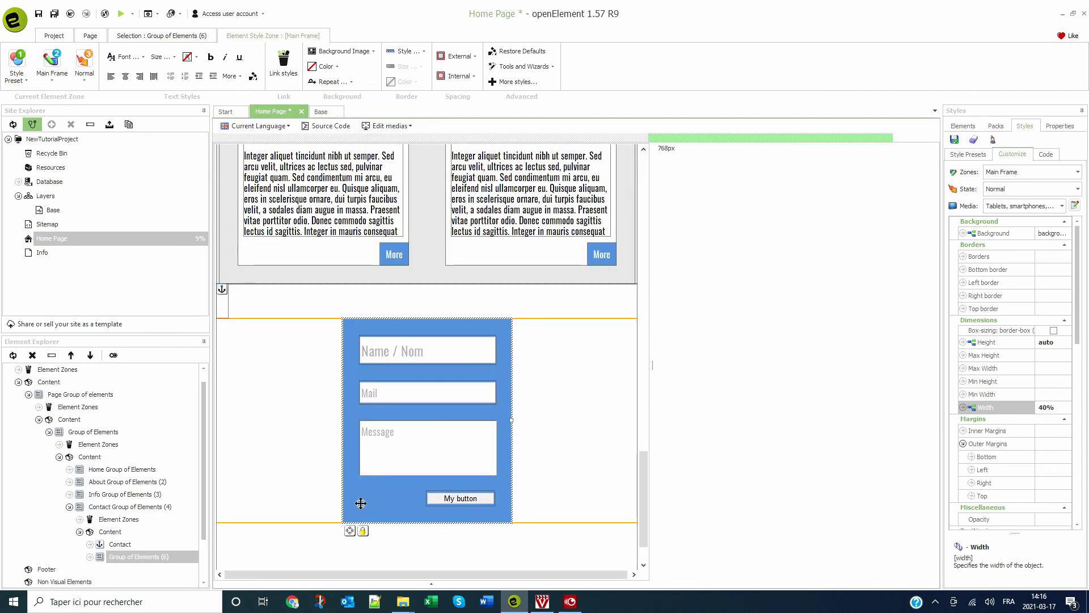
left_click(1060, 408)
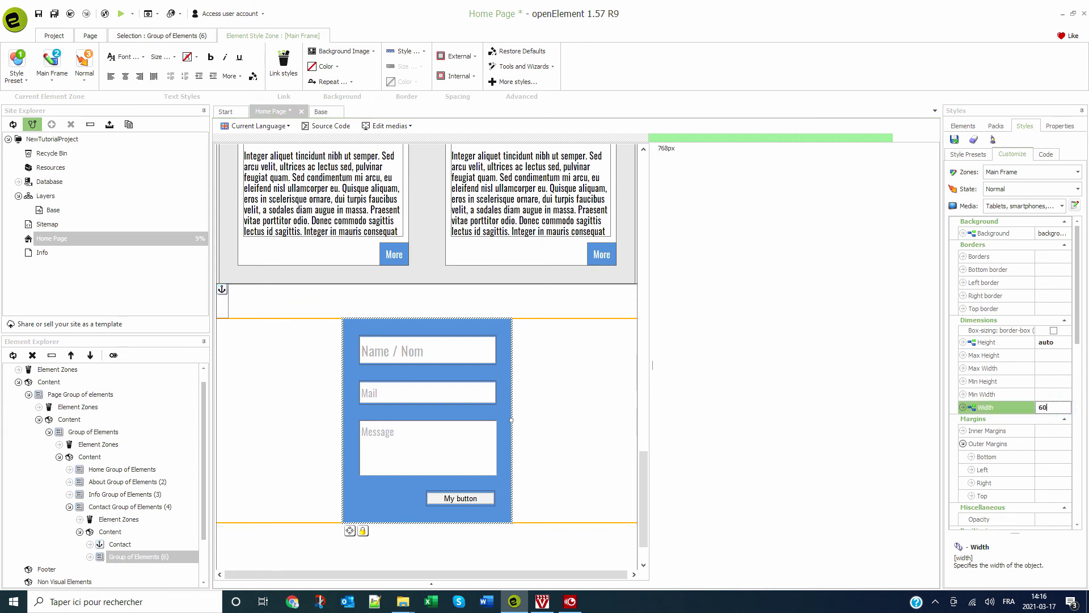
left_click(994, 408)
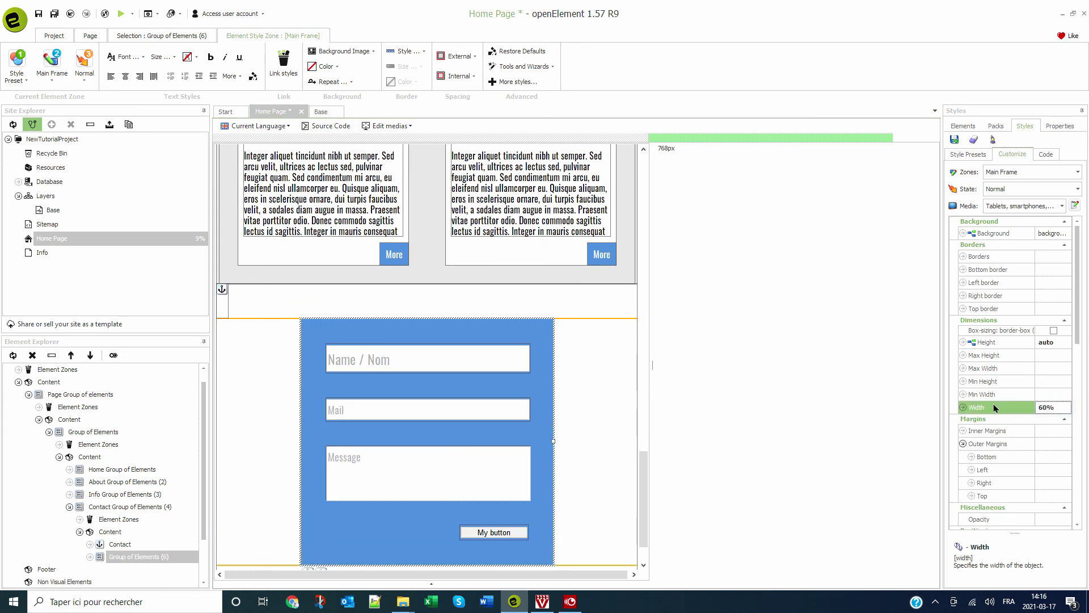
- Switch the edited media to "Some tablets [portrait], smartphones" and set the Contact form group's width to 96%
left_click(378, 126)
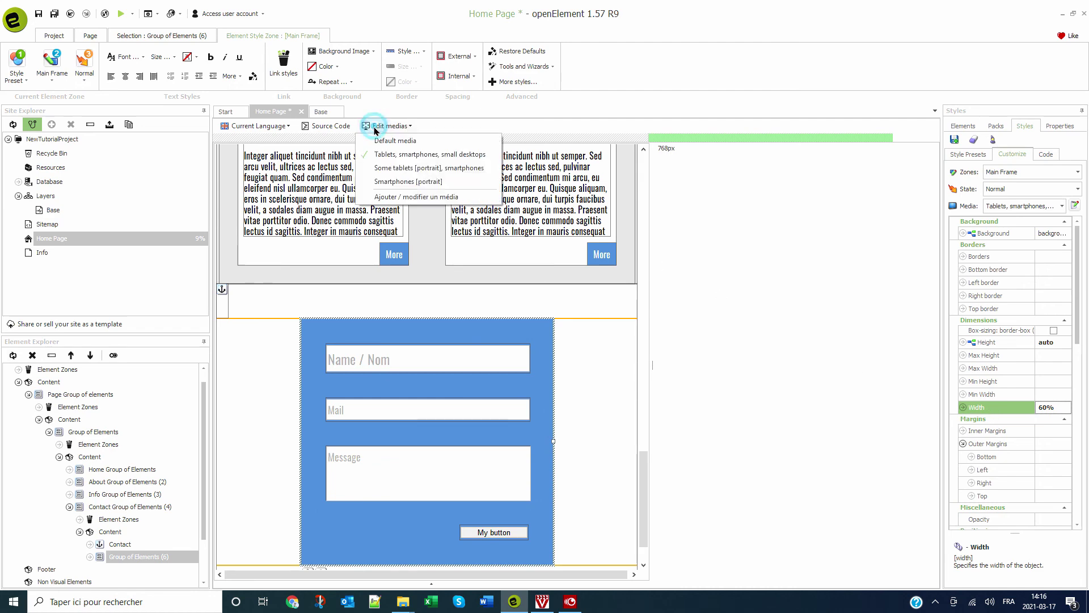
left_click(390, 162)
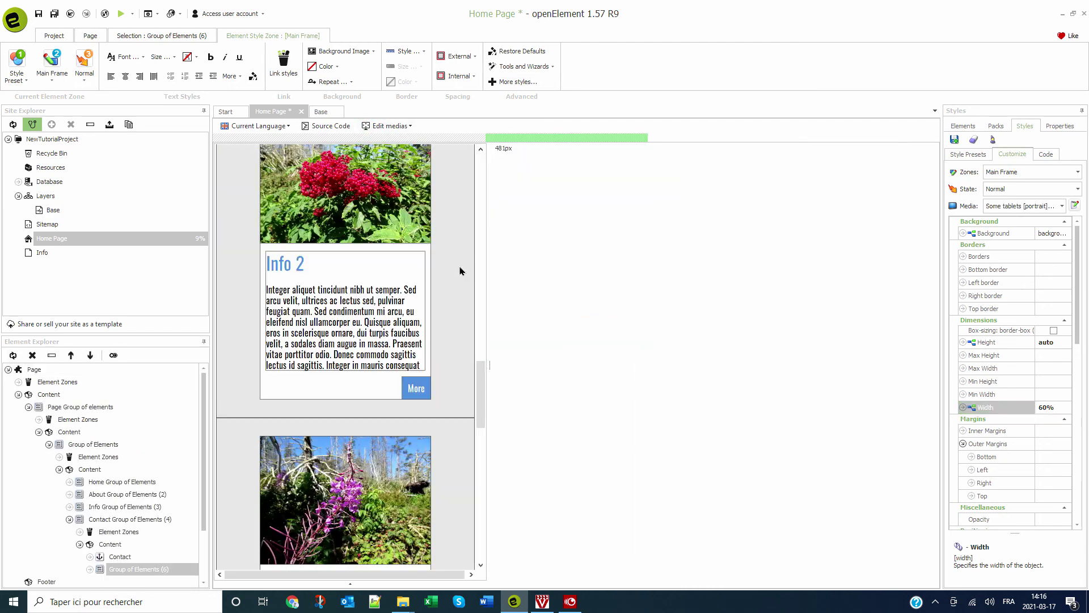
scroll(418, 301, "down", 10)
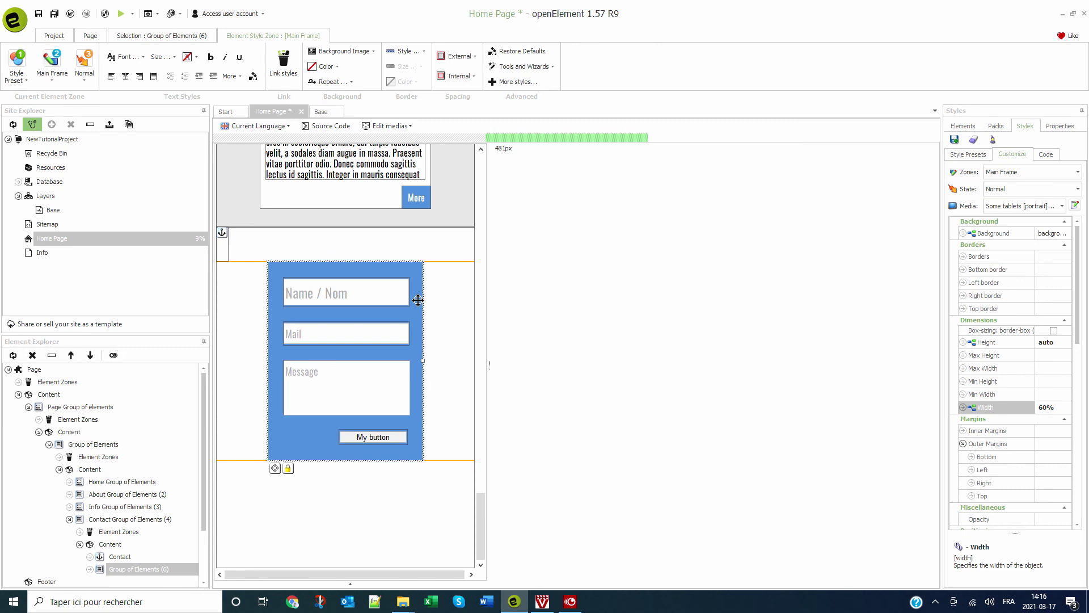
left_click(1065, 408)
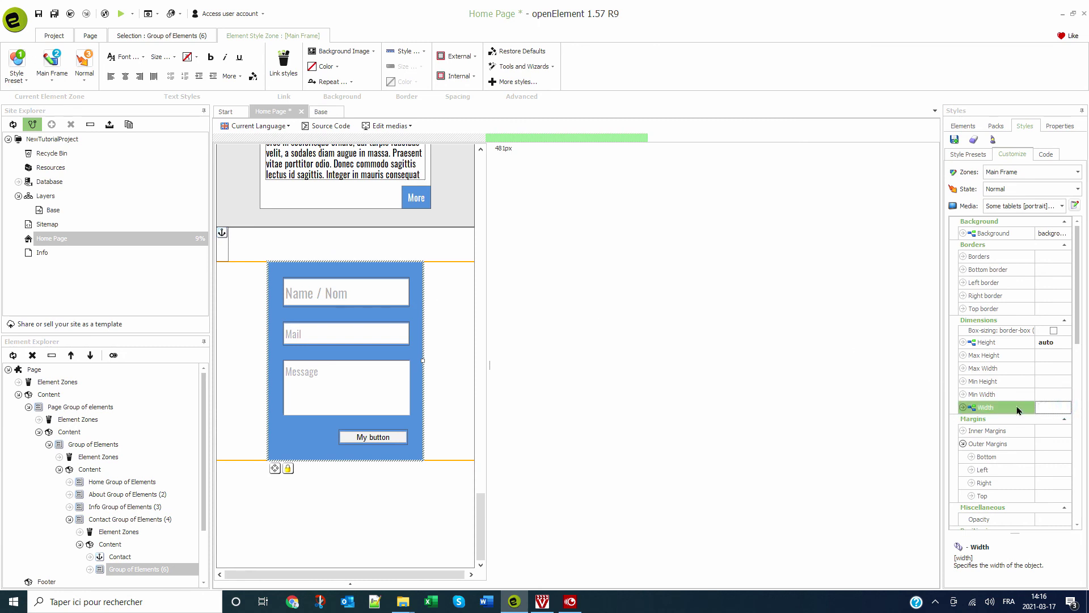
key("Return")
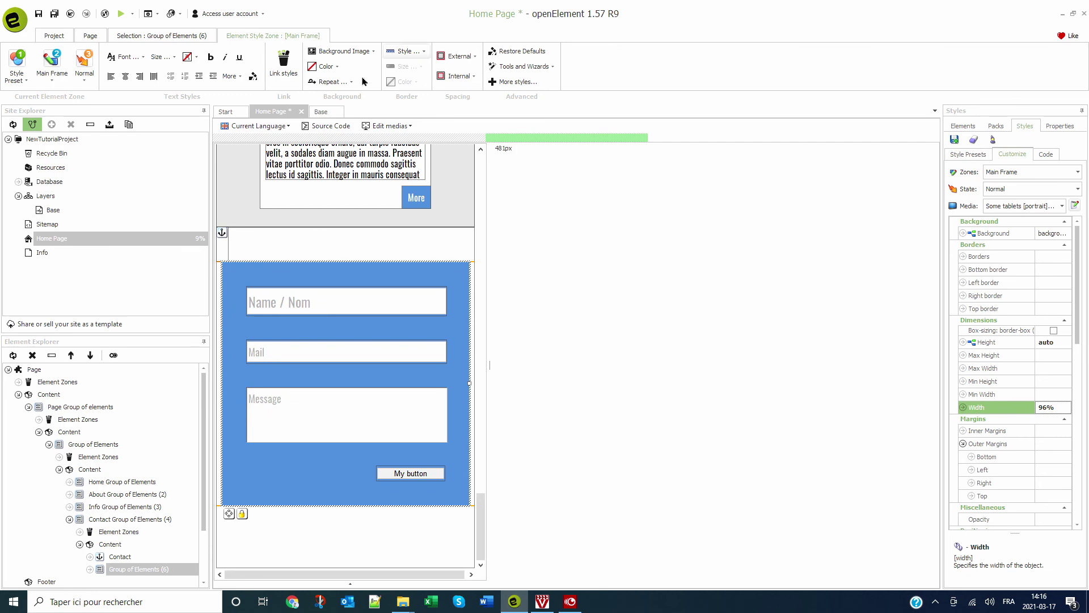
- Return the page to the default media and add an Email Form element to the Contact section
left_click(389, 125)
left_click(395, 141)
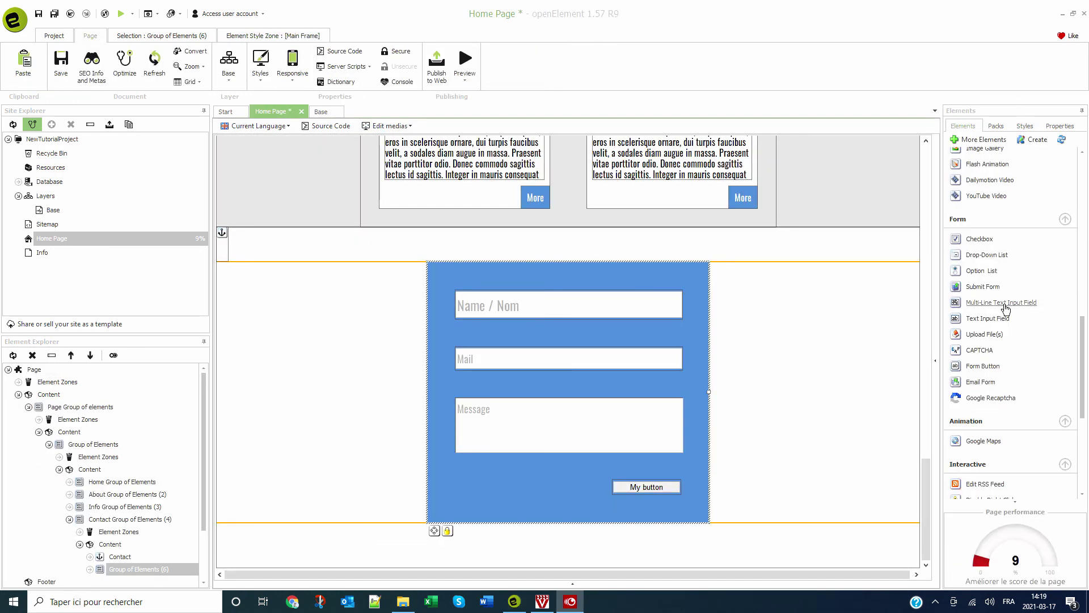
left_click_drag(978, 387, 711, 367)
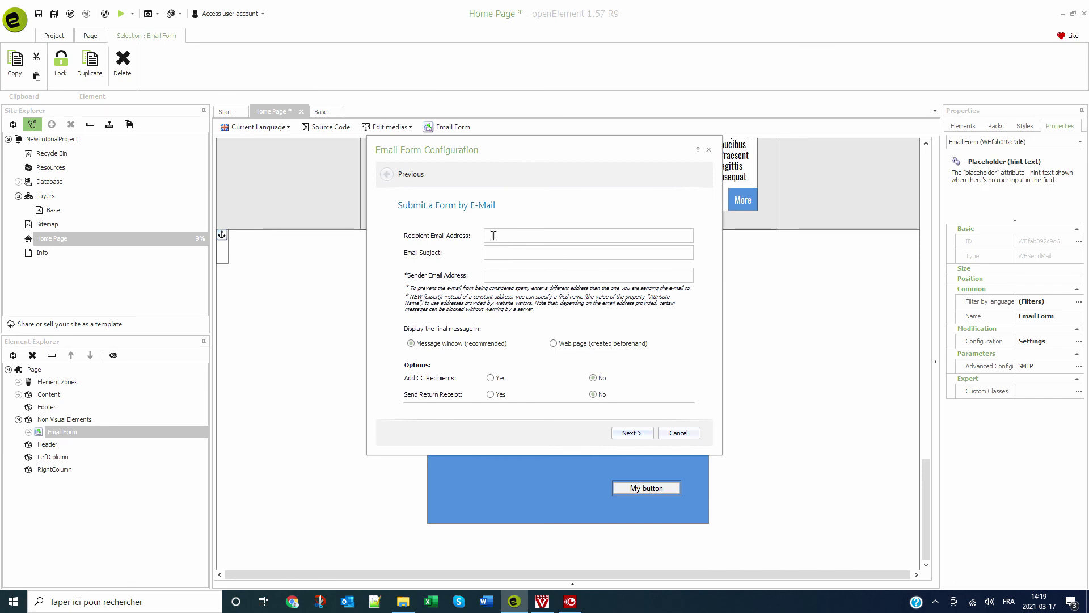
- Enter the recipient's e-mail address, the subject "Message from WEB visitor" and the no-reply sender address in the Email Form Configuration
left_click(493, 234)
type("me@mysite.com")
left_click(517, 252)
type("Message from WEB vivitor")
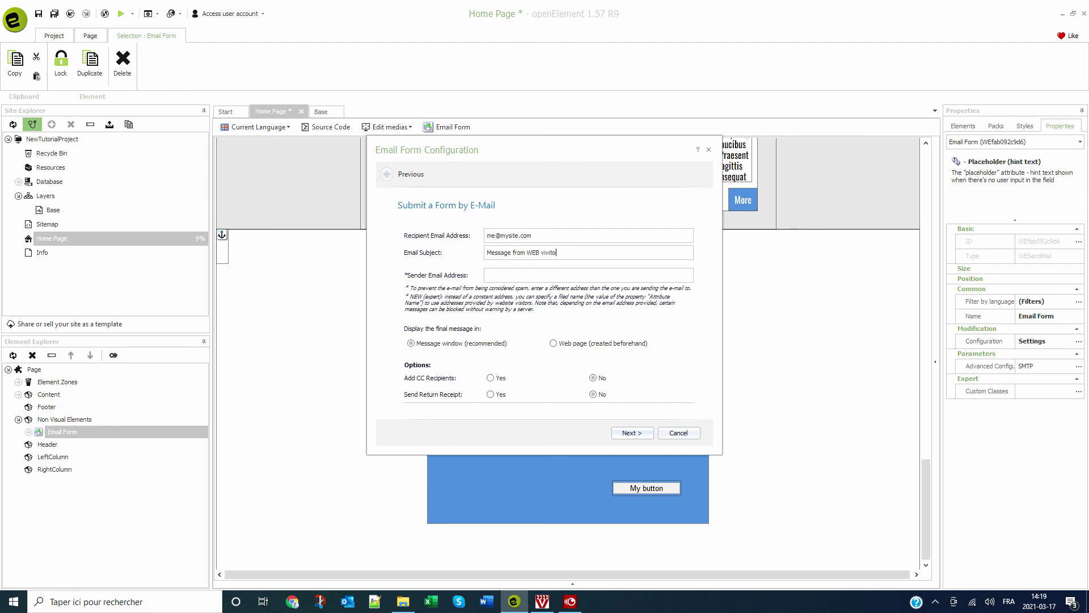
left_click(549, 252)
key("BackSpace")
type("s")
left_click(503, 278)
type("noreply@mysite.com")
left_click(647, 433)
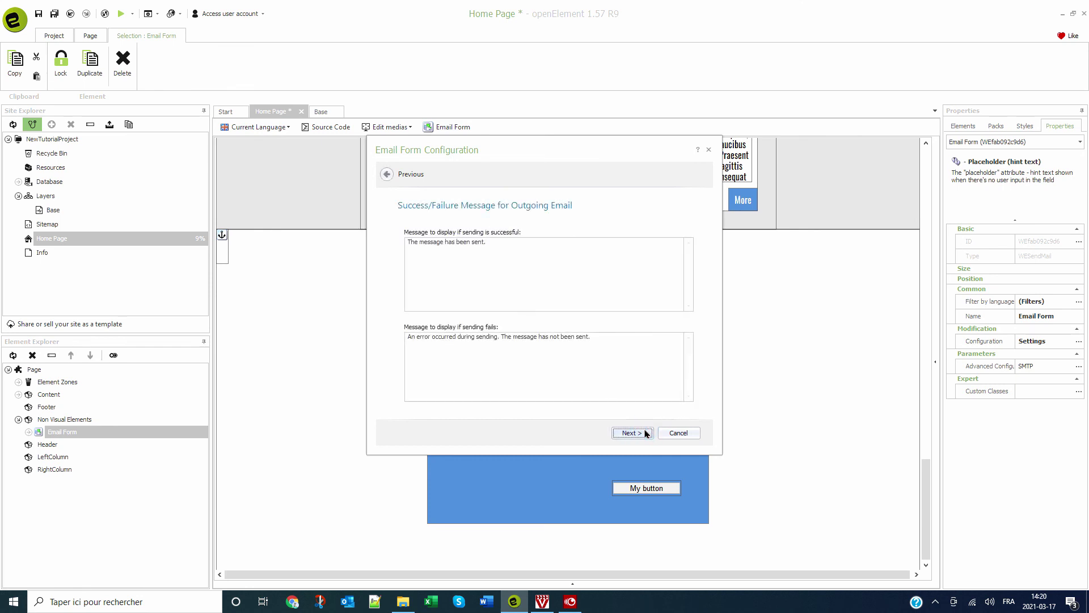
- Accept the default success and failure messages and include all three input fields in the e-mail form
left_click(646, 433)
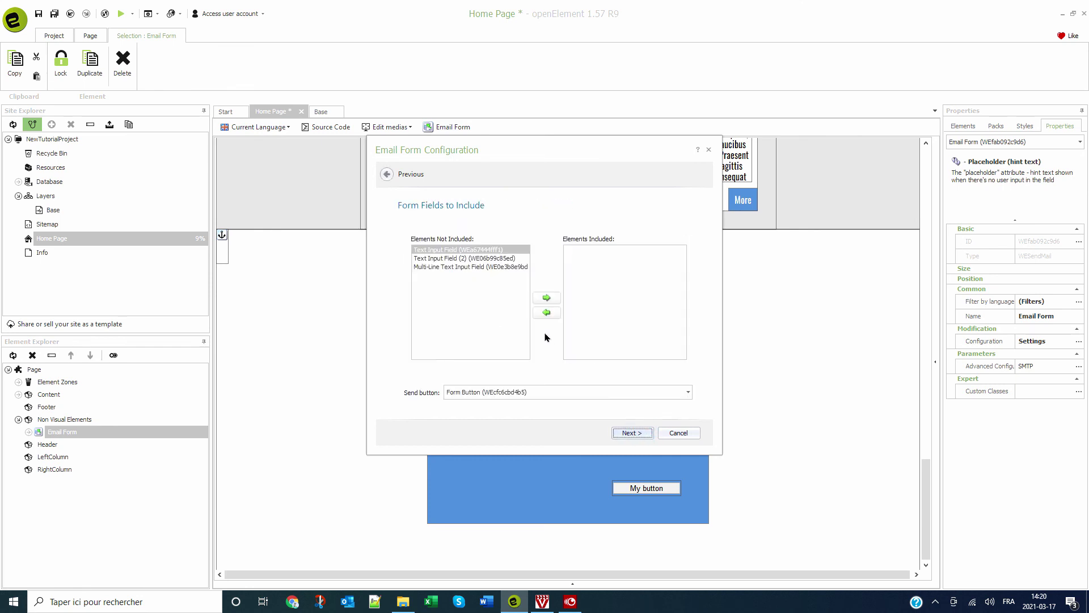
left_click(546, 298)
left_click(546, 298)
left_click(547, 299)
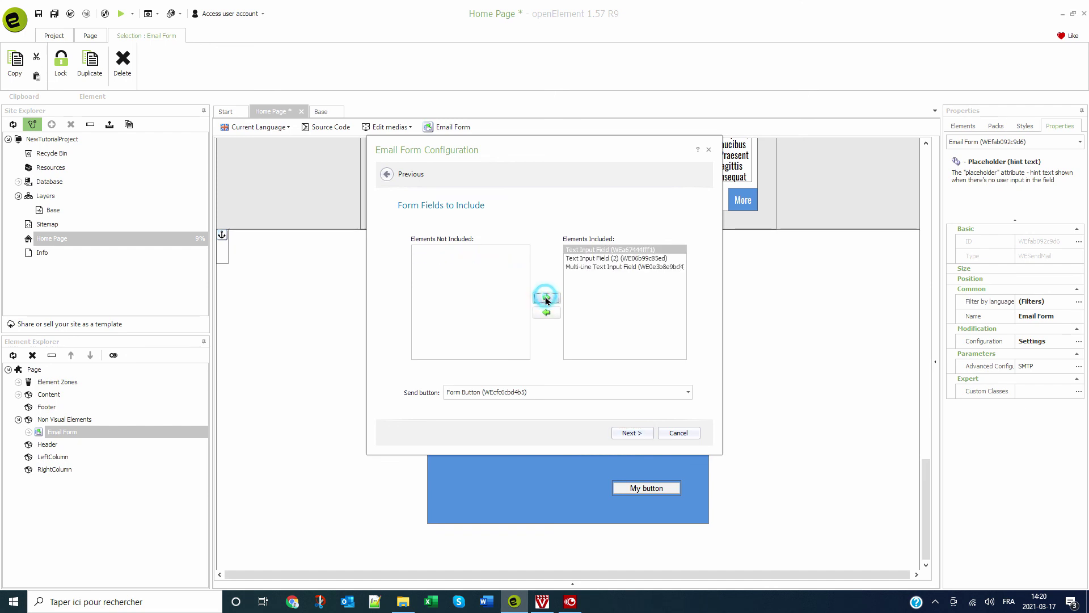
left_click(631, 433)
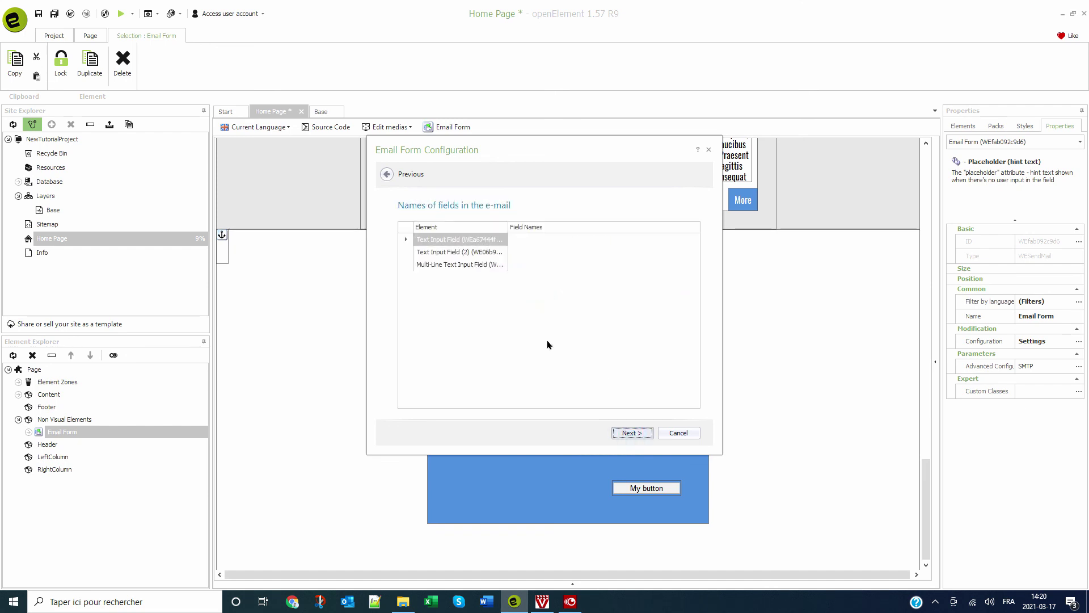
- Name the e-mail's fields "Name:", "Mail:" and "Msg:" in order, and complete the Email Form configuration
left_click(539, 241)
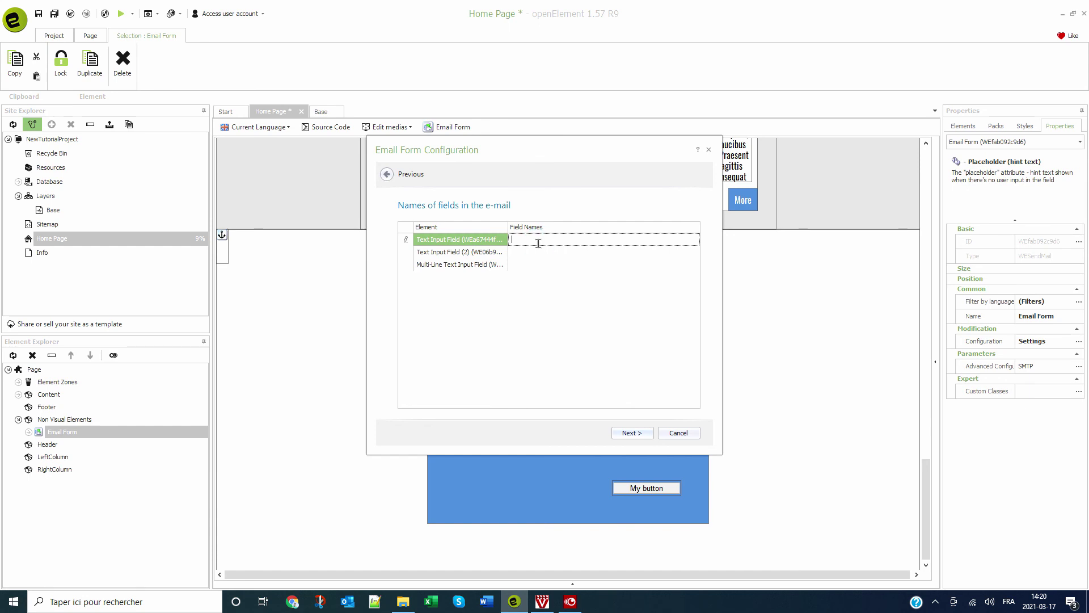
type("Name:")
left_click(539, 247)
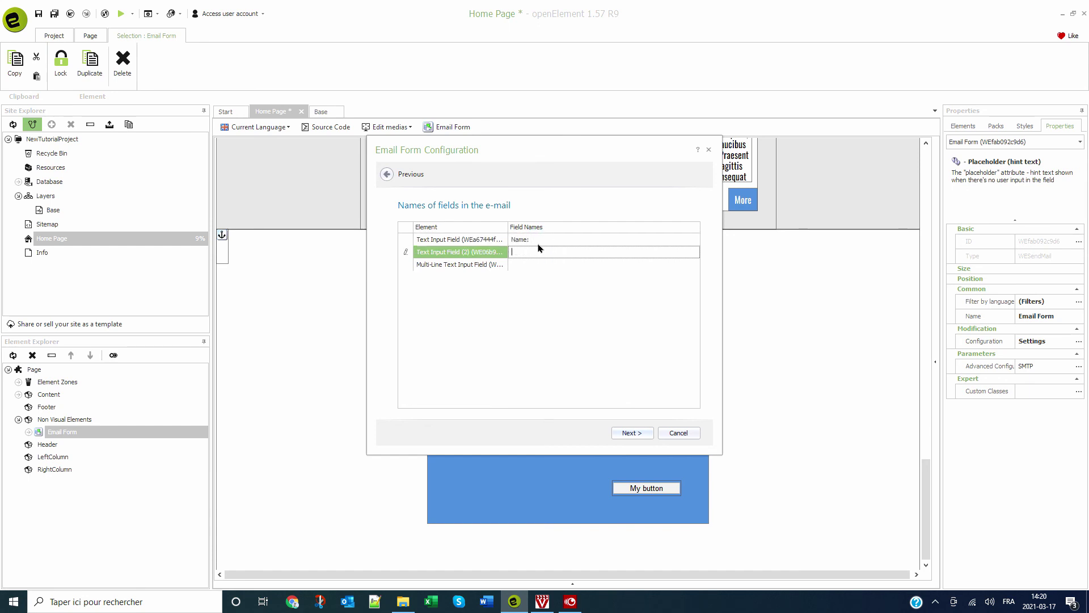
type("Mail:")
key("Return")
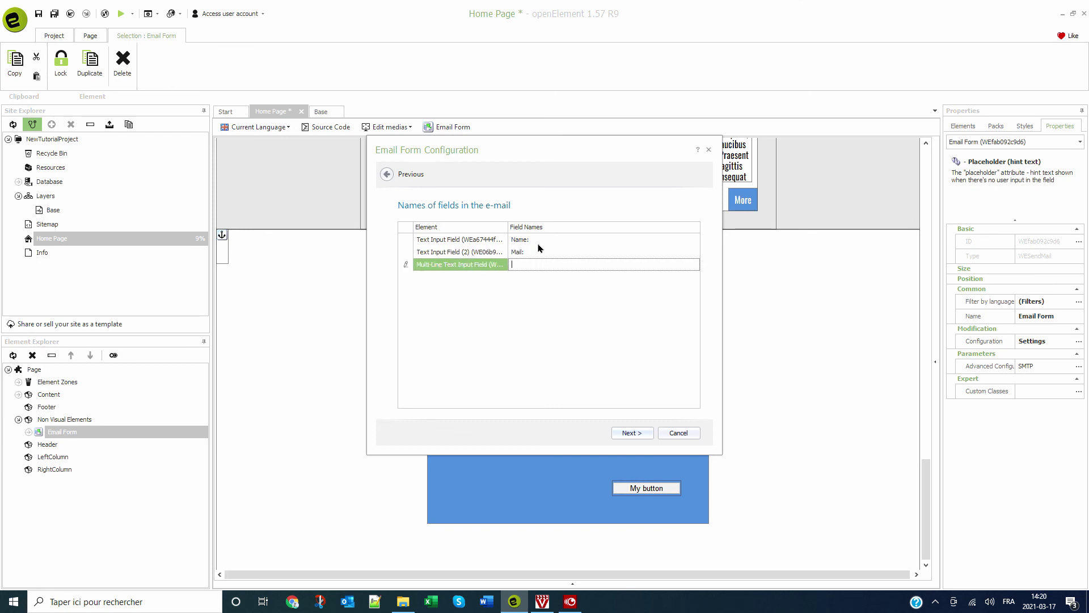
type("Msg:")
left_click(632, 432)
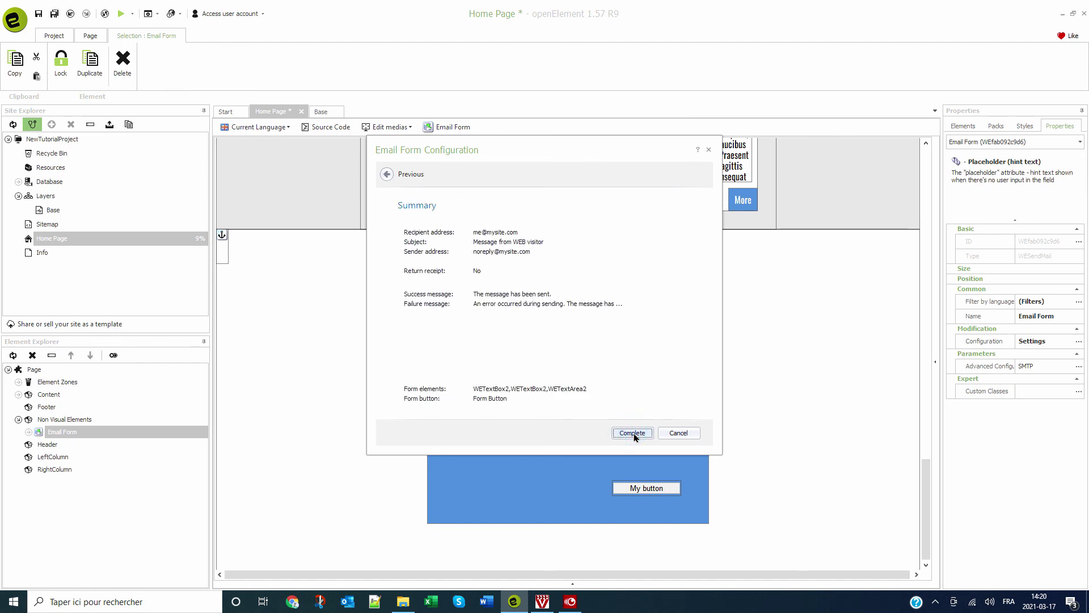
left_click(632, 433)
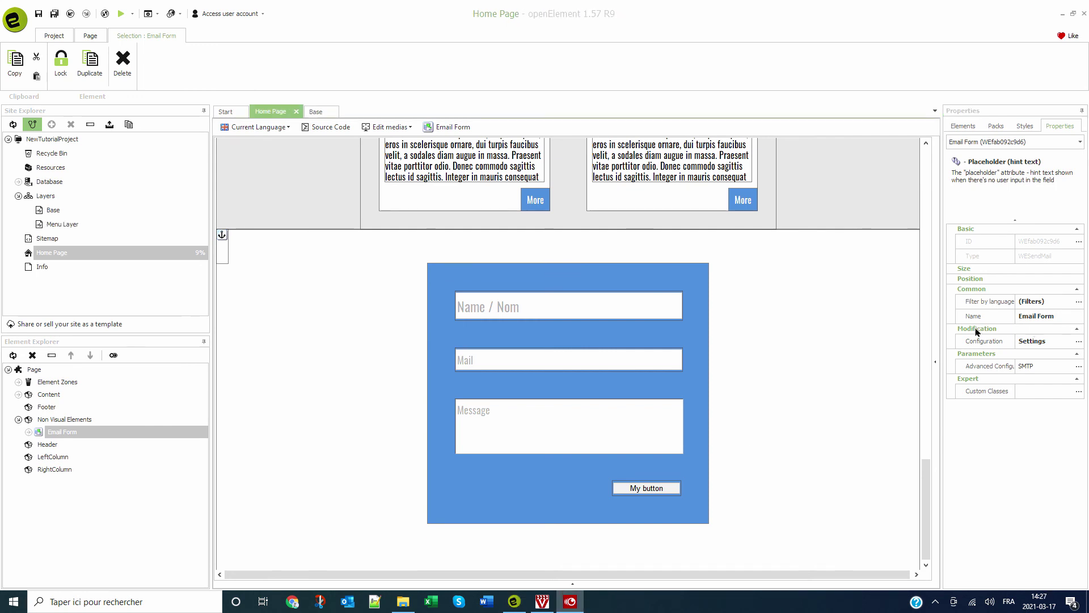
- Select the Contact group of elements and save all open pages of the project
left_click(835, 325)
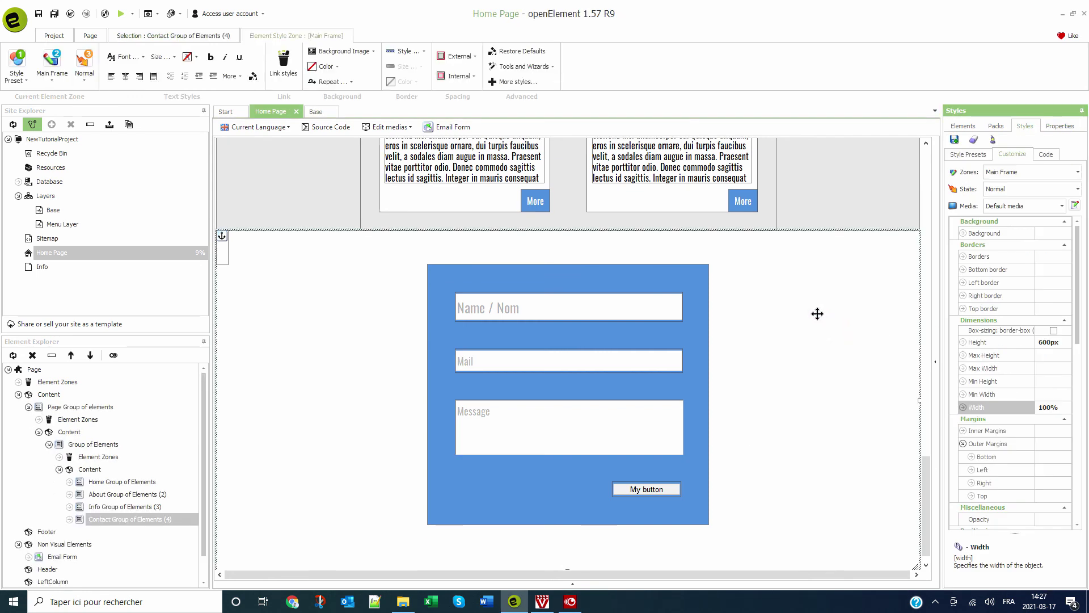
left_click(55, 13)
scroll(296, 175, "up", 15)
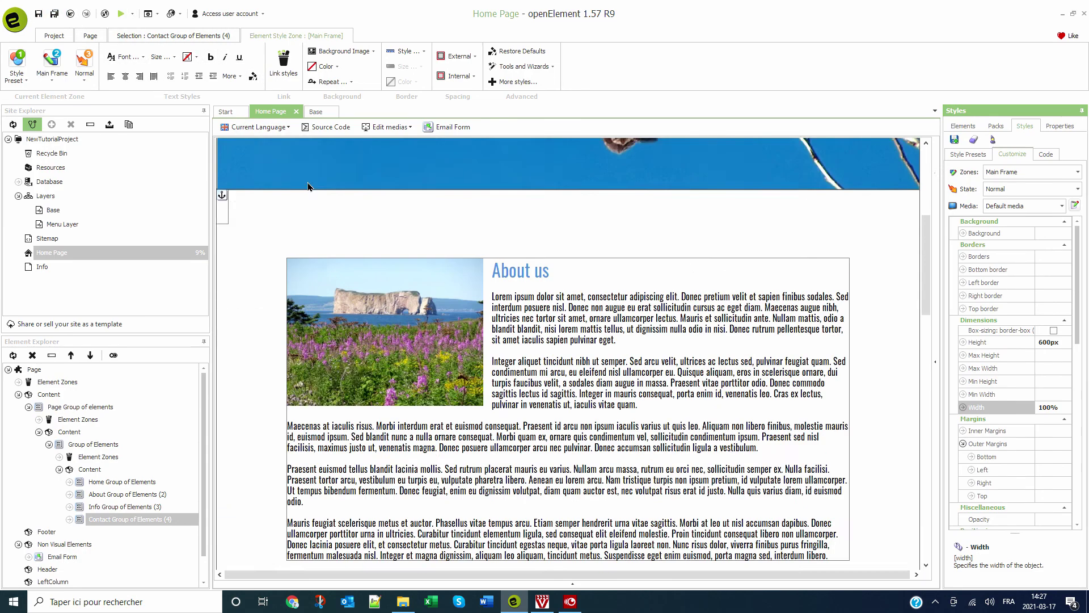
scroll(313, 191, "up", 2)
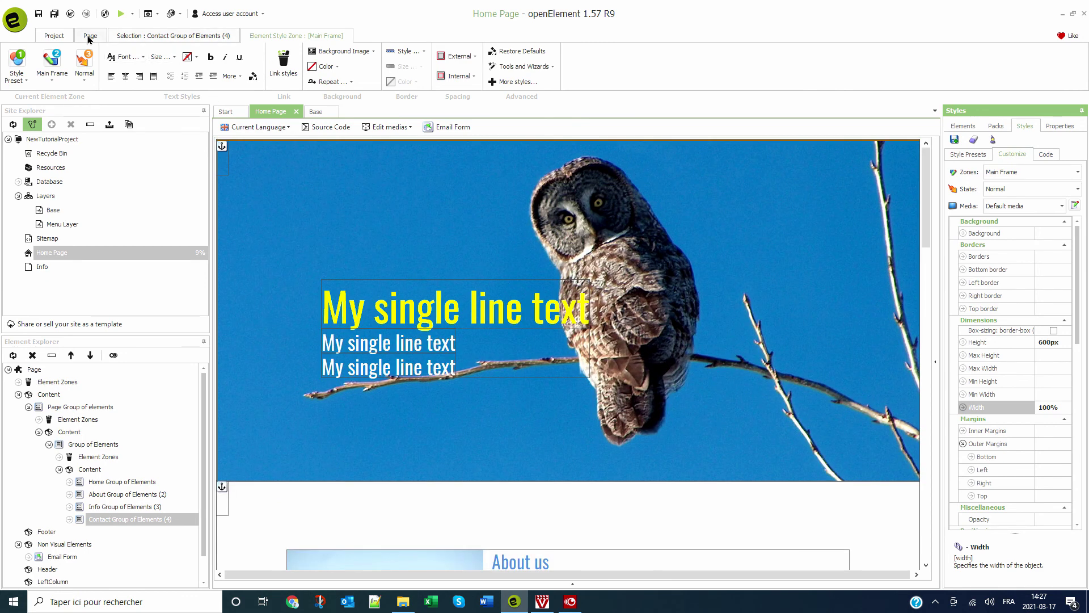